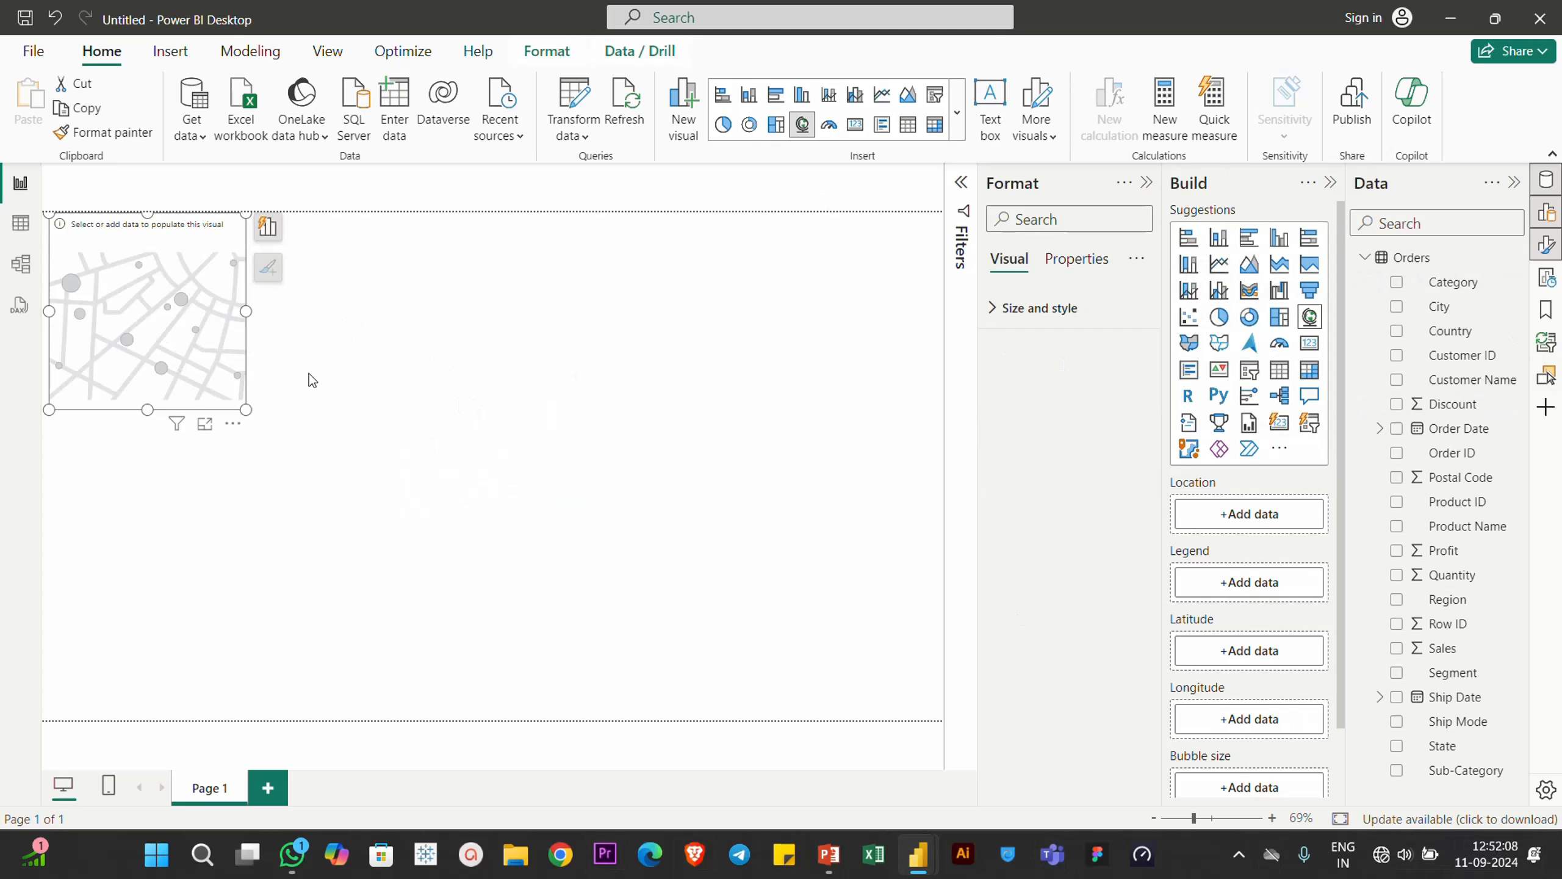
Enlarge the empty map visual and move it toward the middle of the report page
{"action": "left_click_drag", "start_coordinate": [211, 360], "coordinate": [687, 642]}
{"action": "left_click_drag", "start_coordinate": [596, 523], "coordinate": [577, 490]}
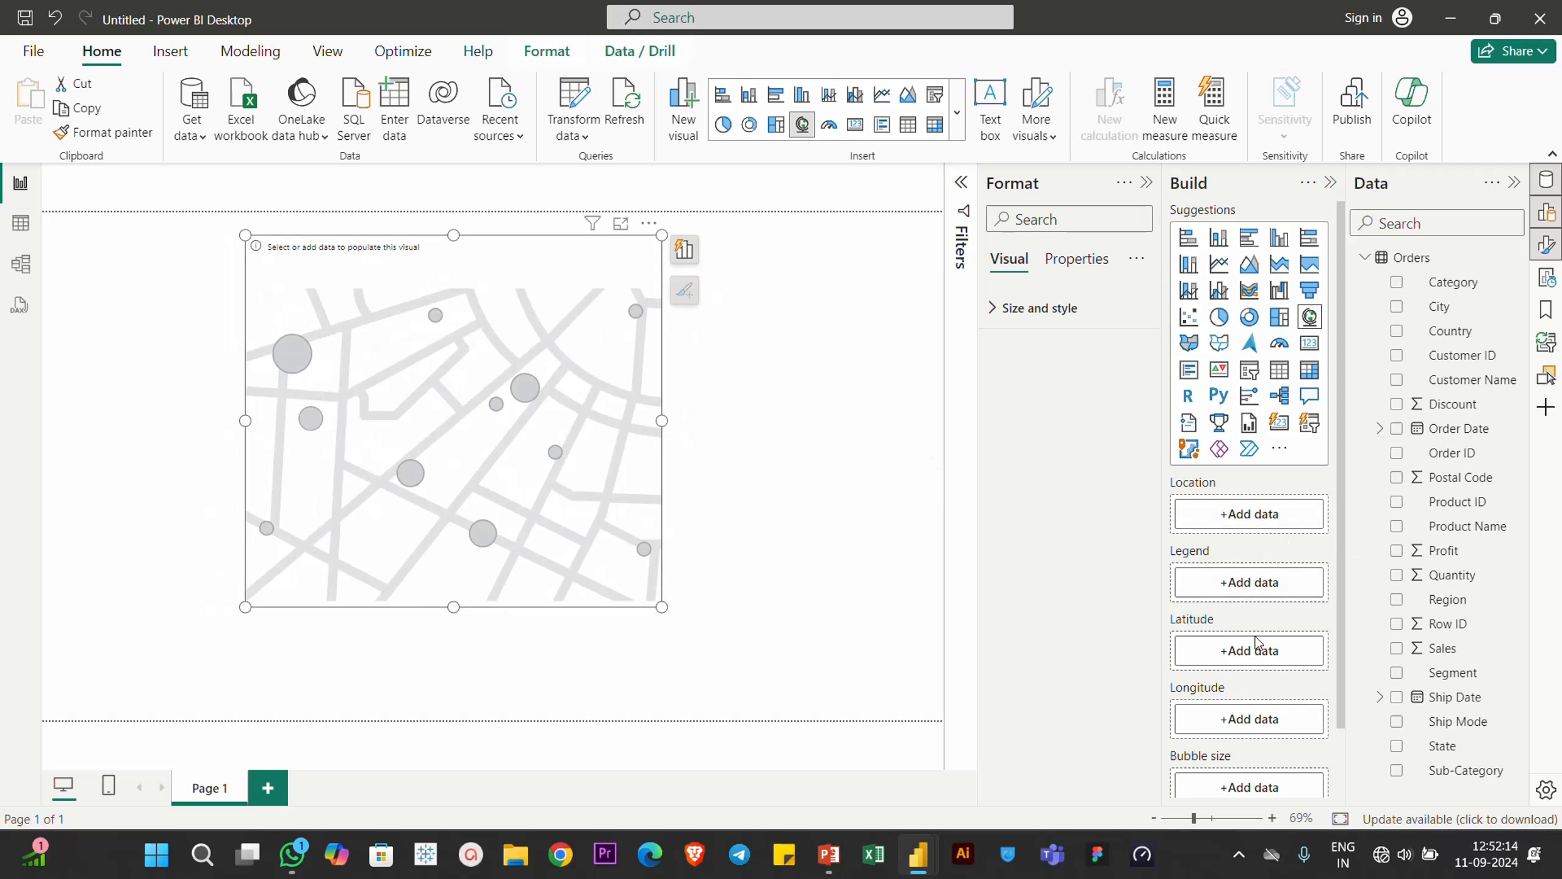
Assign State as the map's location and enlarge the visual so it fills more of the page
{"action": "scroll", "coordinate": [1253, 643], "scroll_direction": "down", "scroll_amount": 2}
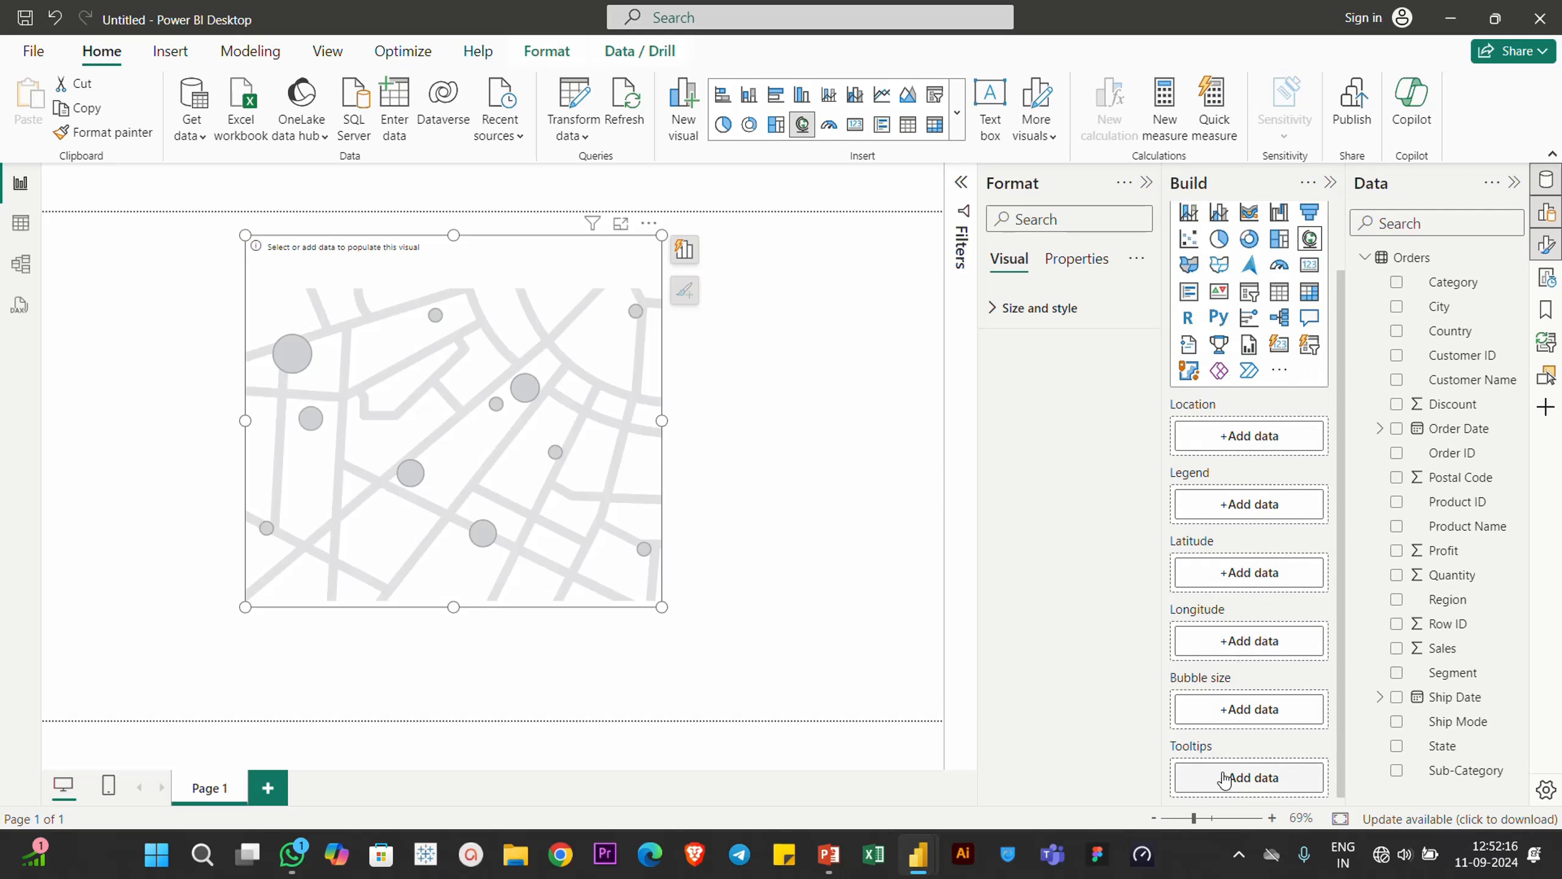
{"action": "scroll", "coordinate": [1231, 516], "scroll_direction": "up", "scroll_amount": 2}
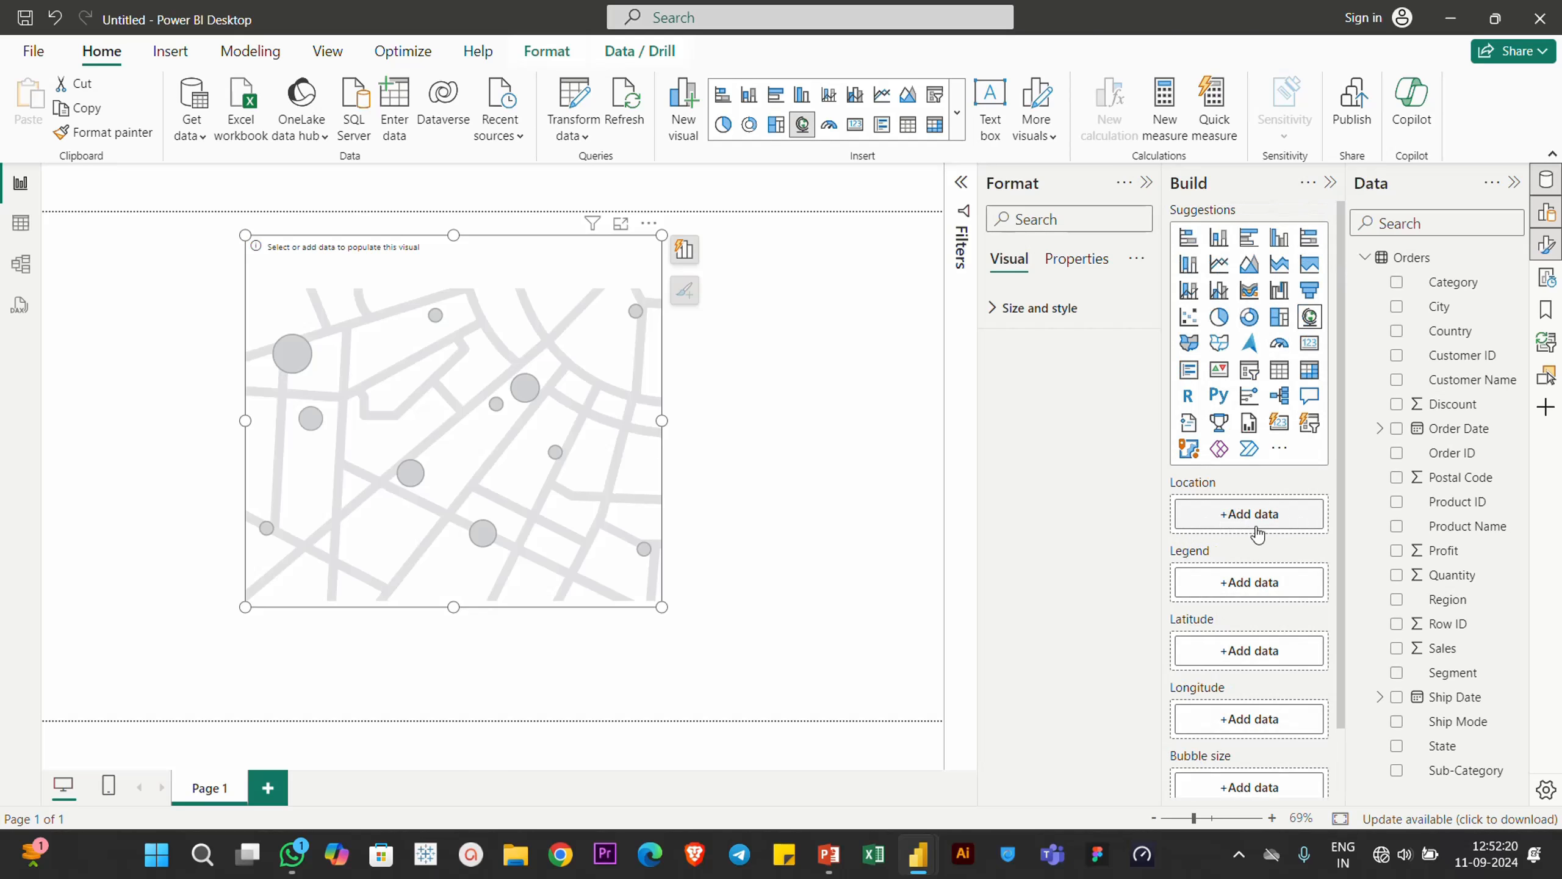
{"action": "left_click_drag", "start_coordinate": [1442, 745], "coordinate": [1252, 521]}
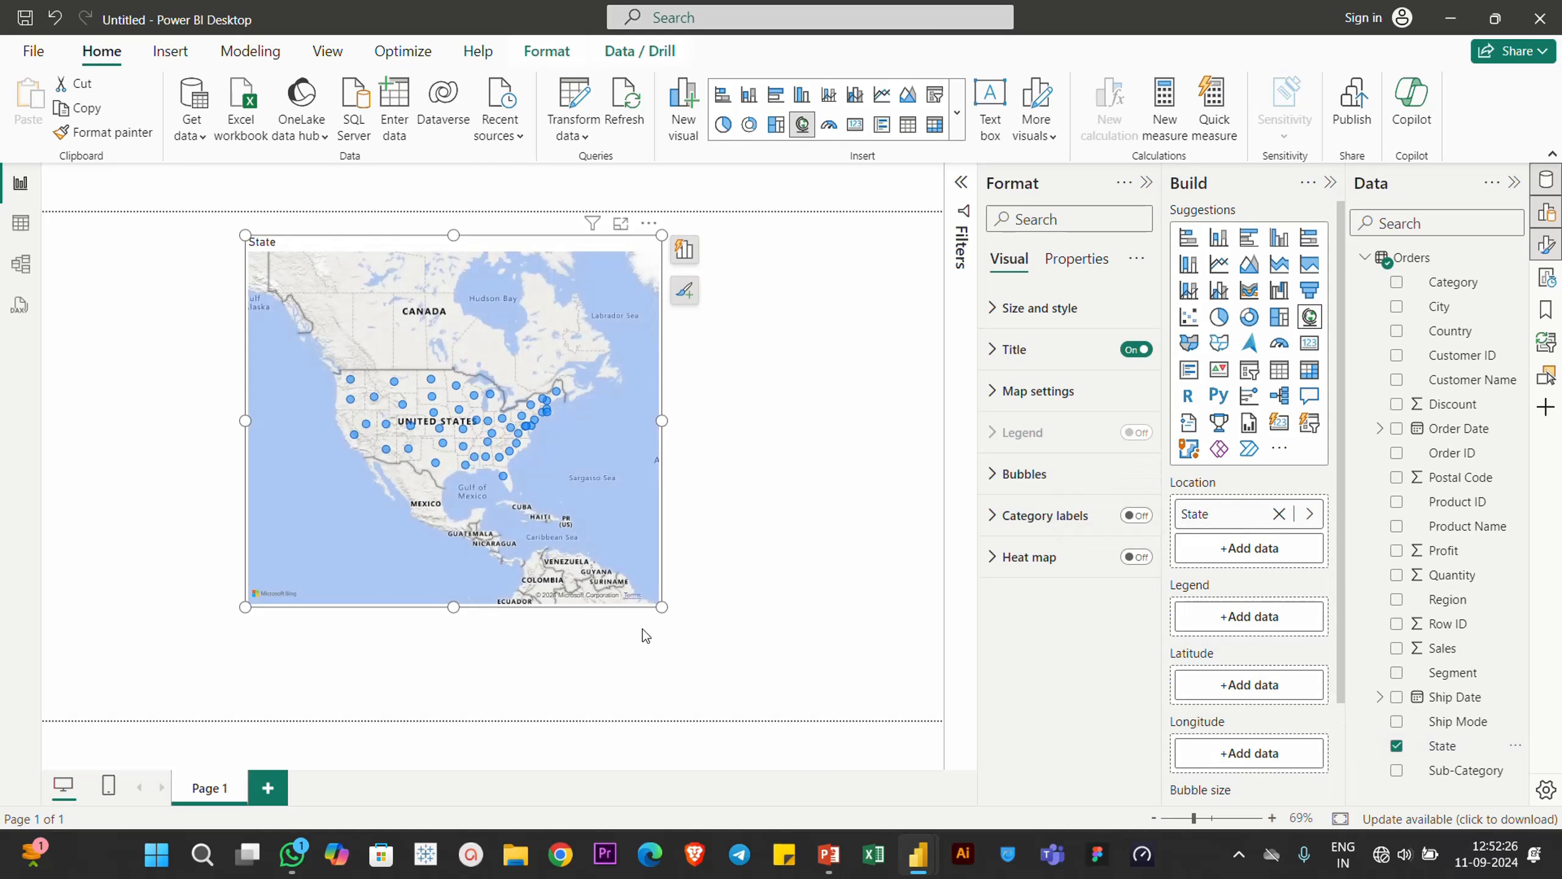
{"action": "left_click_drag", "start_coordinate": [660, 609], "coordinate": [816, 715]}
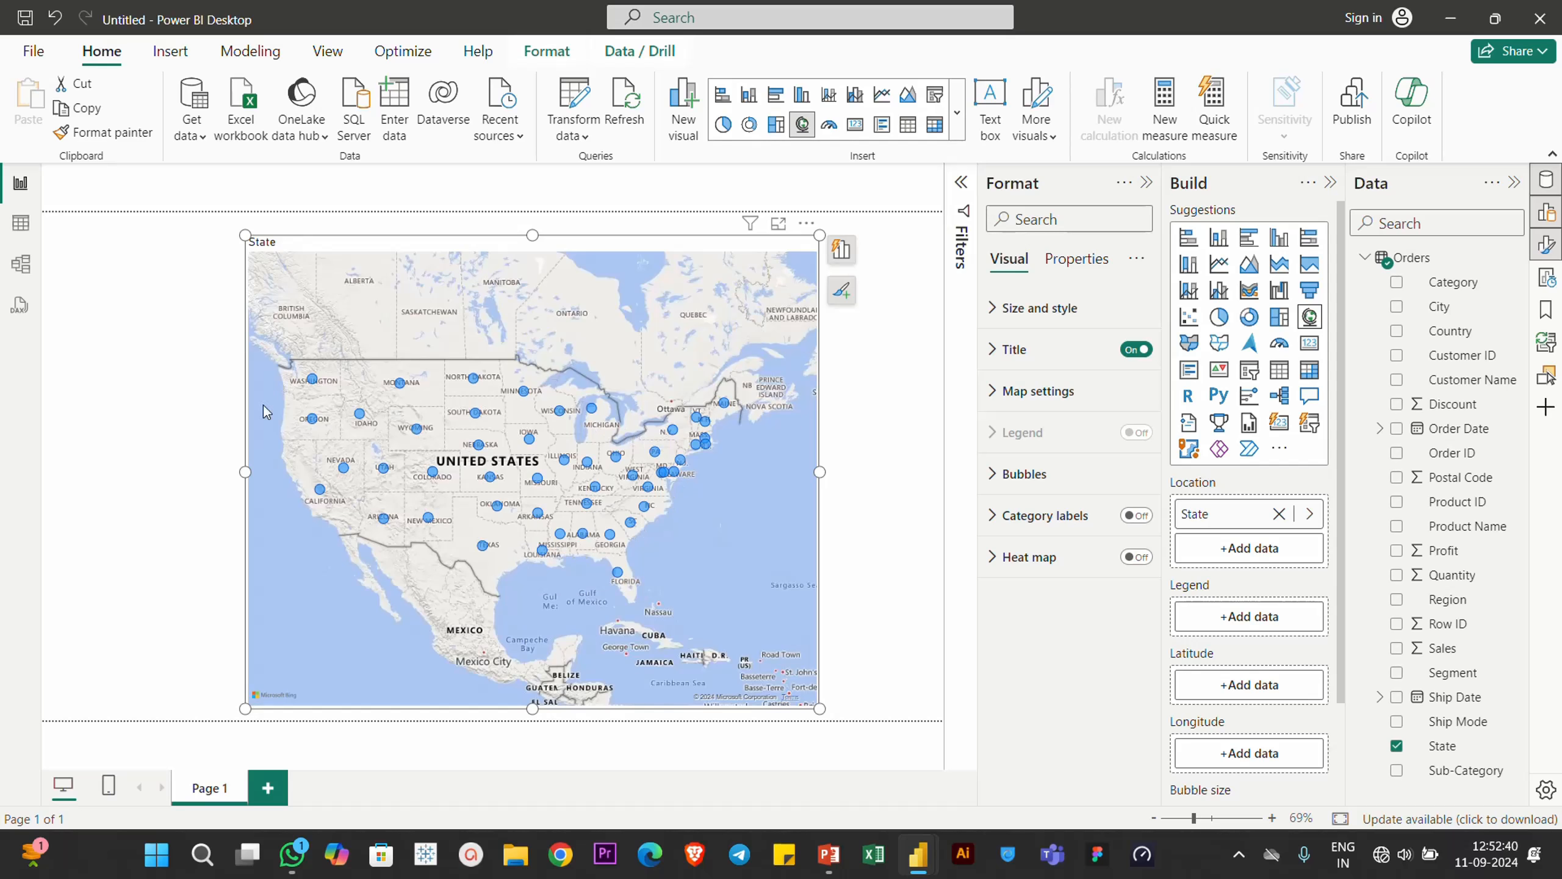
Use Region as the map's legend and Sales as its bubble size
{"action": "scroll", "coordinate": [1257, 583], "scroll_direction": "down", "scroll_amount": 2}
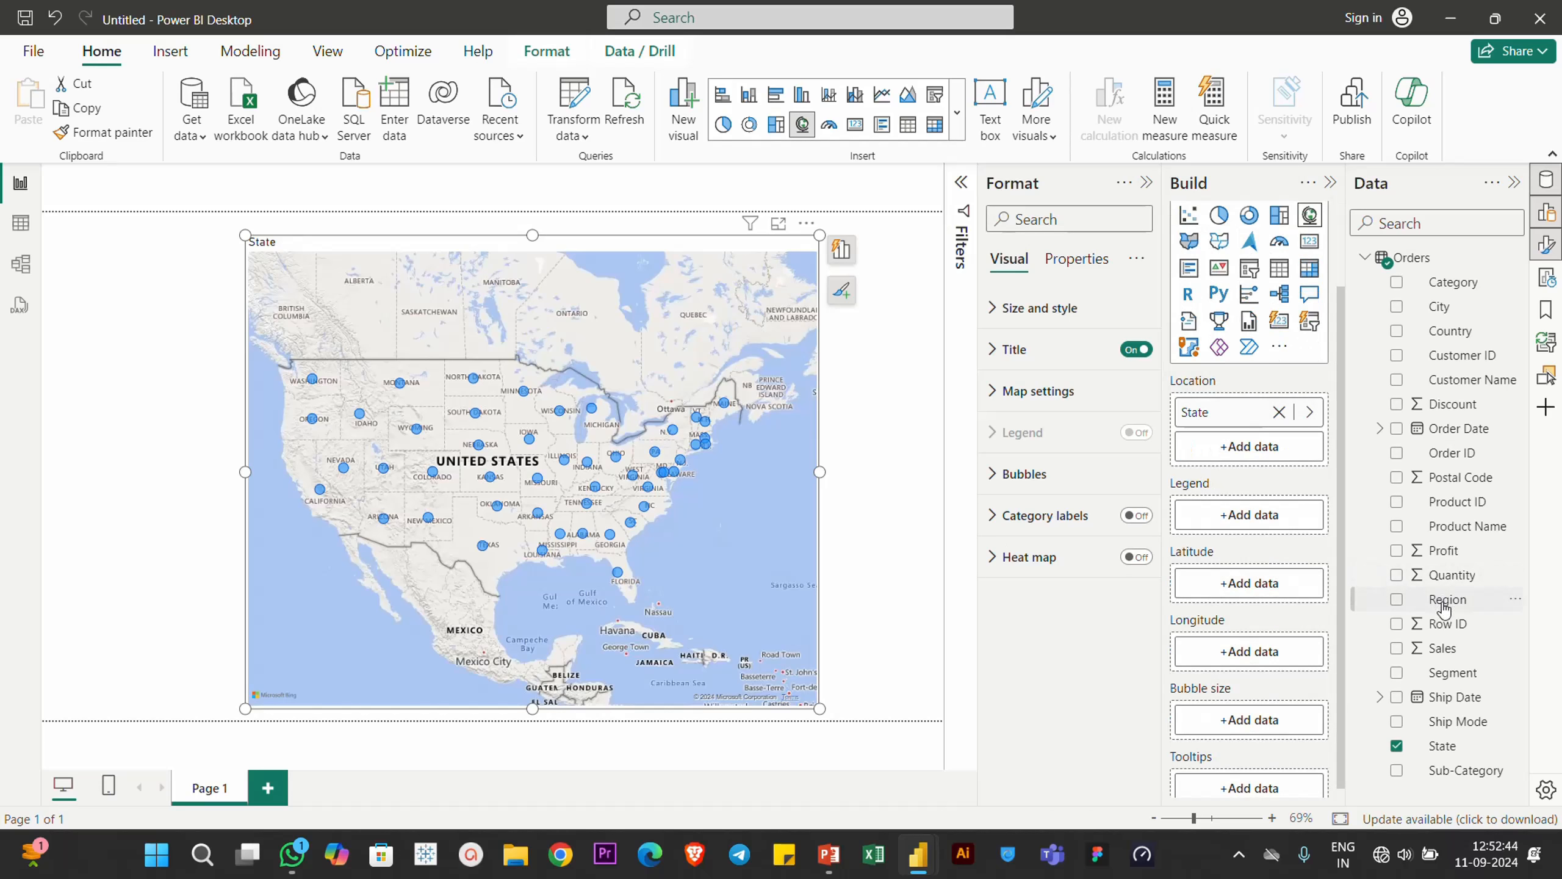
{"action": "left_click_drag", "start_coordinate": [1443, 608], "coordinate": [1241, 526]}
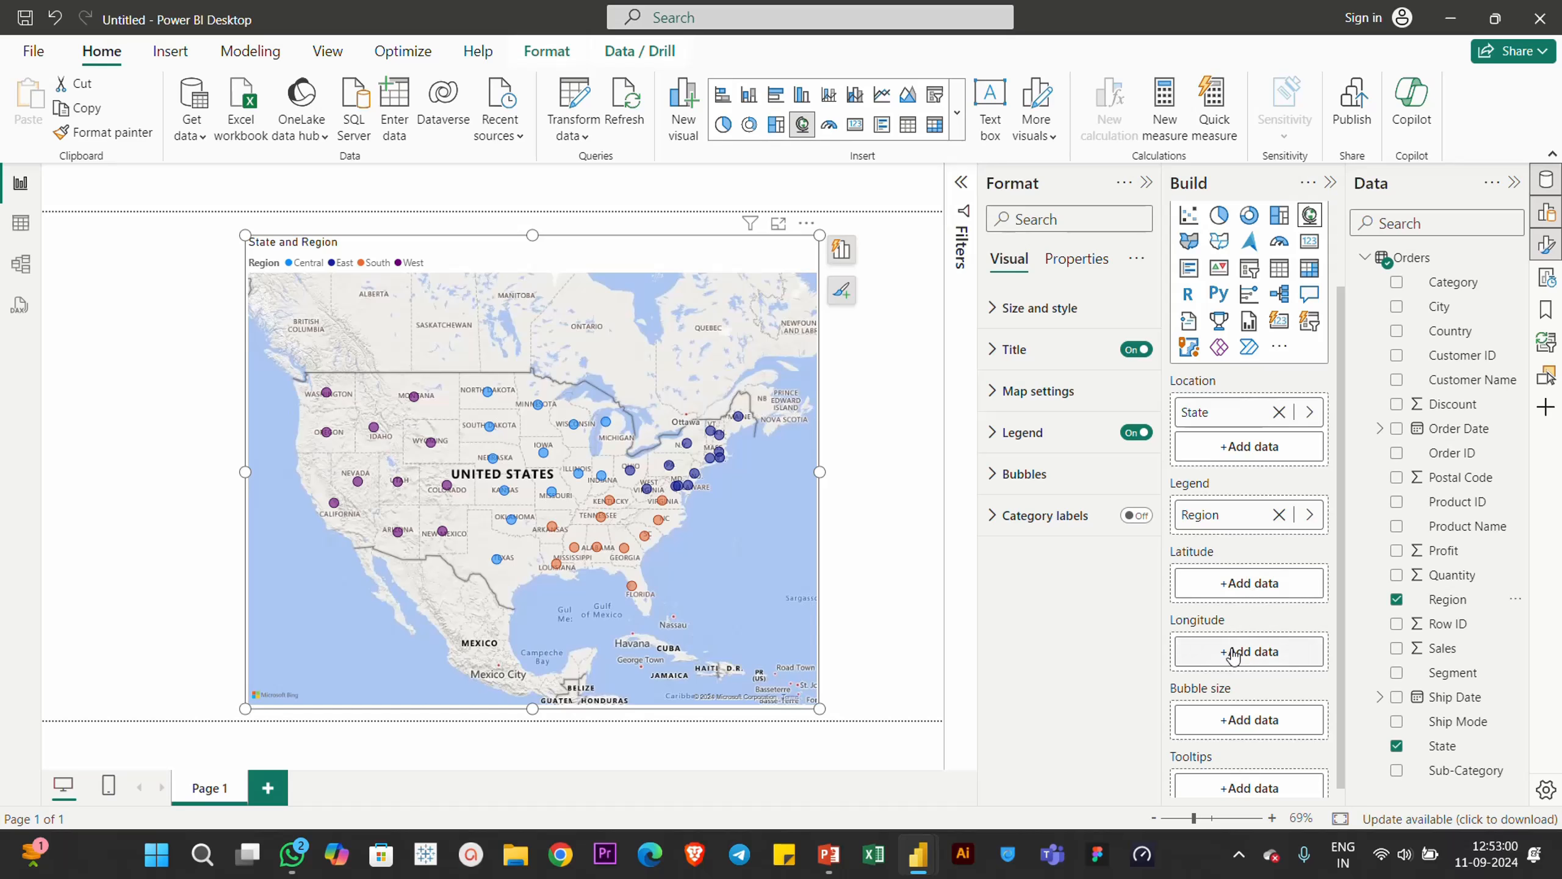
{"action": "scroll", "coordinate": [1258, 581], "scroll_direction": "down", "scroll_amount": 1}
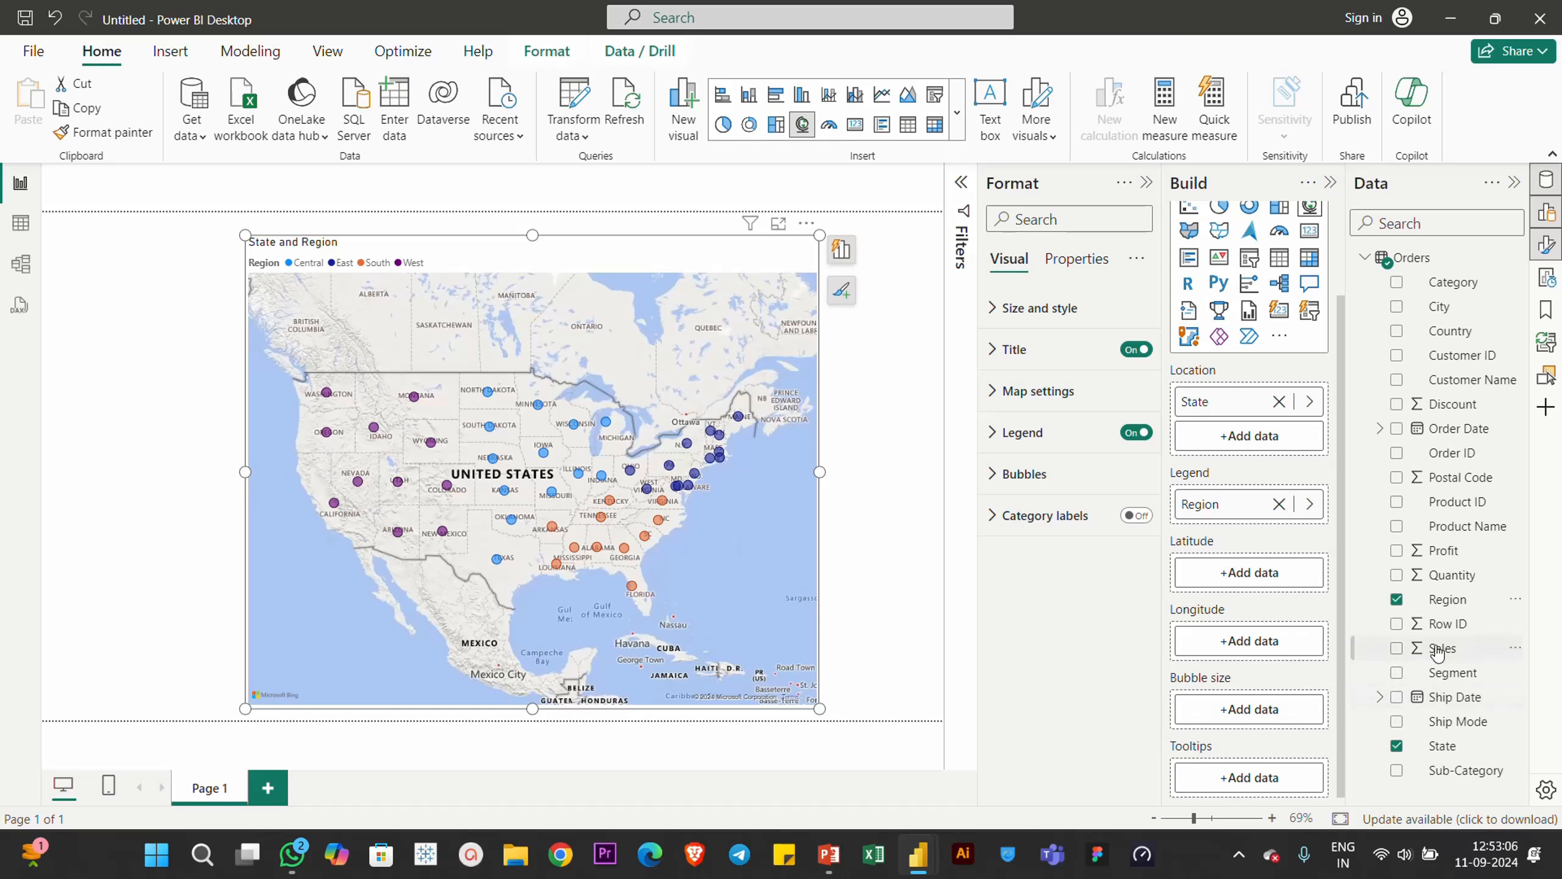
{"action": "left_click_drag", "start_coordinate": [1438, 647], "coordinate": [1242, 714]}
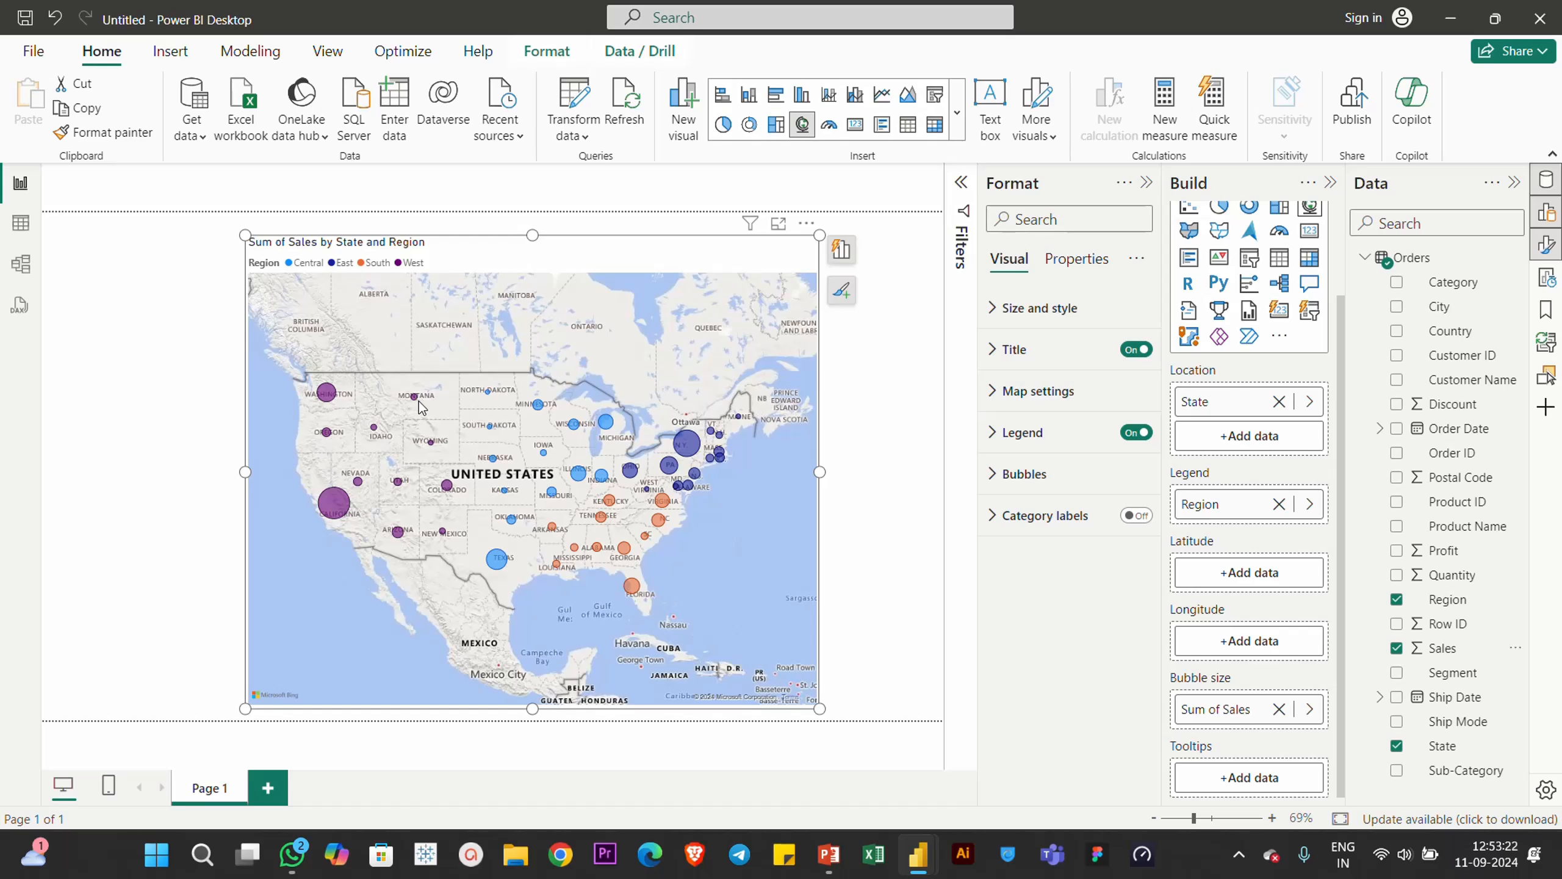
Add Profit to the map's tooltips and shift the visual slightly left on the page
{"action": "mouse_move", "coordinate": [343, 514]}
{"action": "left_click_drag", "start_coordinate": [1442, 551], "coordinate": [1249, 777]}
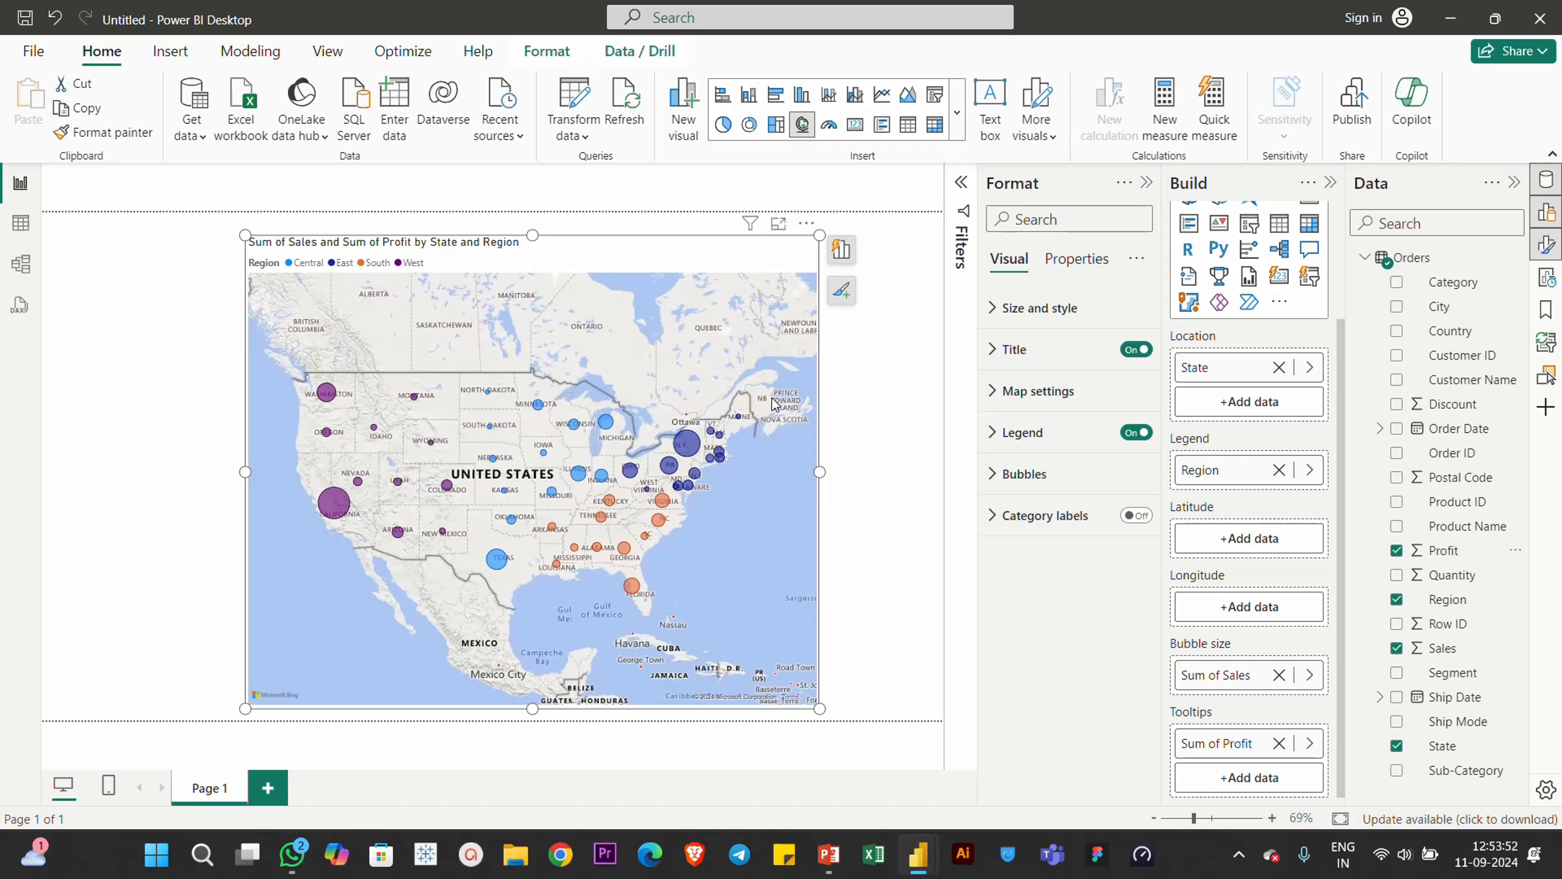
{"action": "left_click_drag", "start_coordinate": [803, 234], "coordinate": [747, 231]}
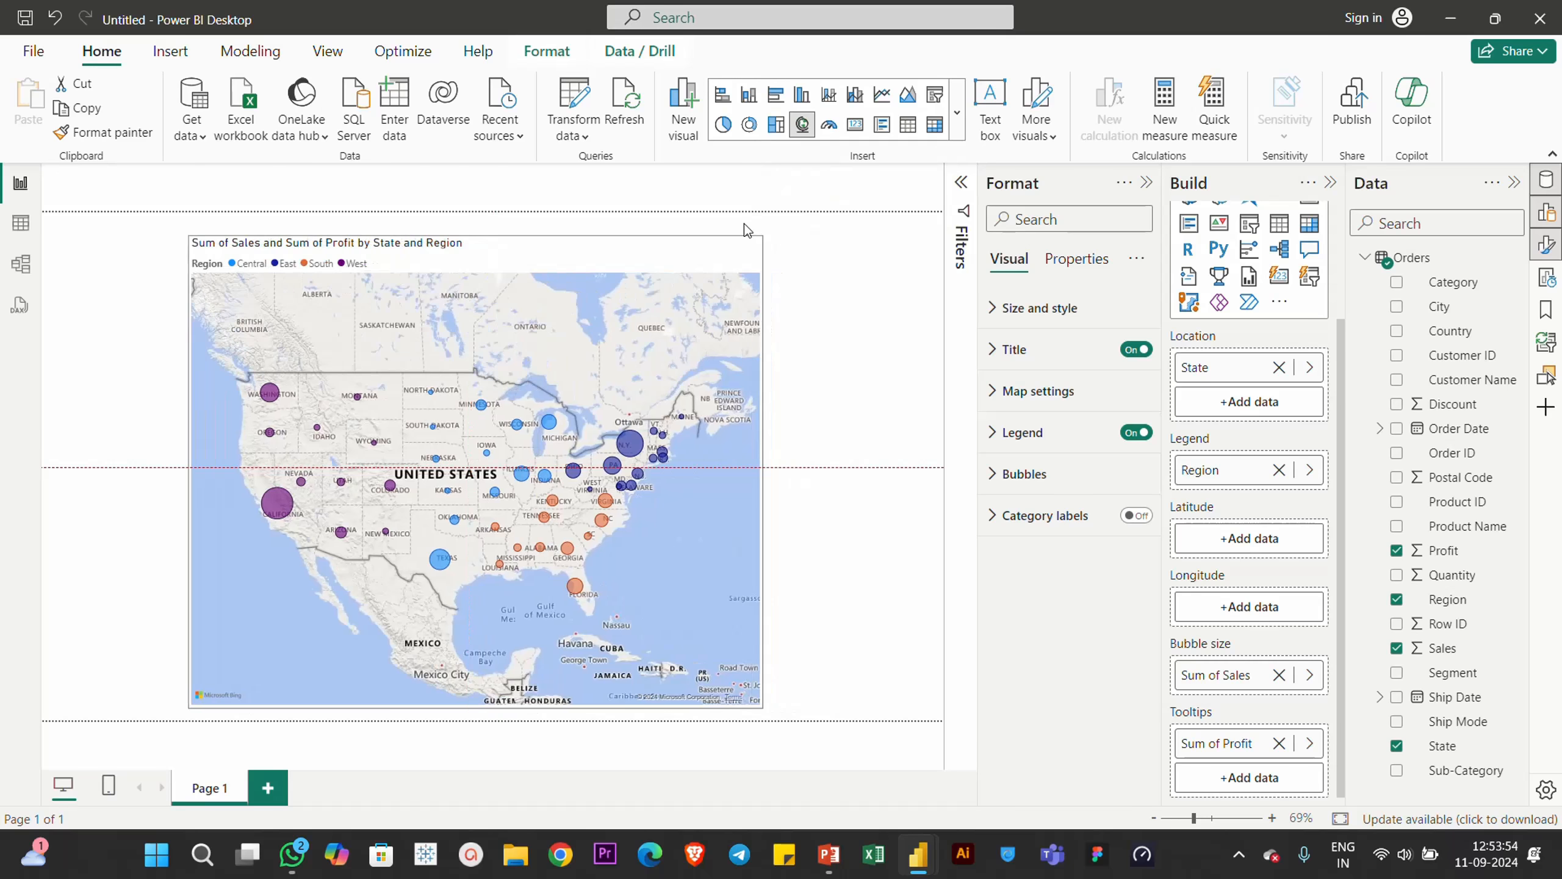
Try the Dark, Light and Grayscale styles on the map and return the style to Road
{"action": "left_click", "coordinate": [1546, 249]}
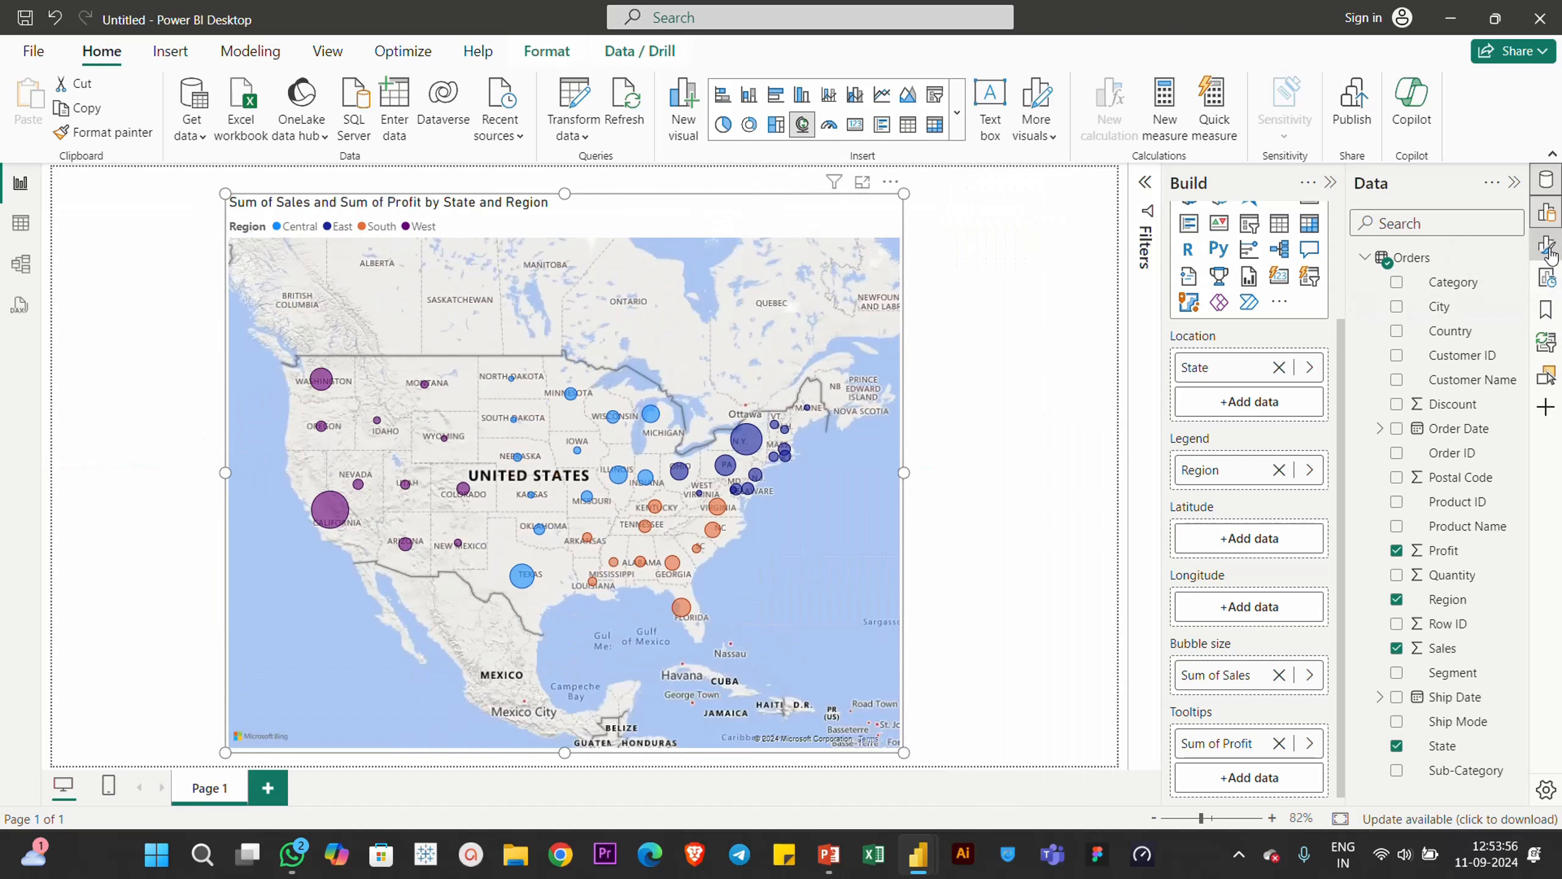
{"action": "left_click", "coordinate": [1546, 249]}
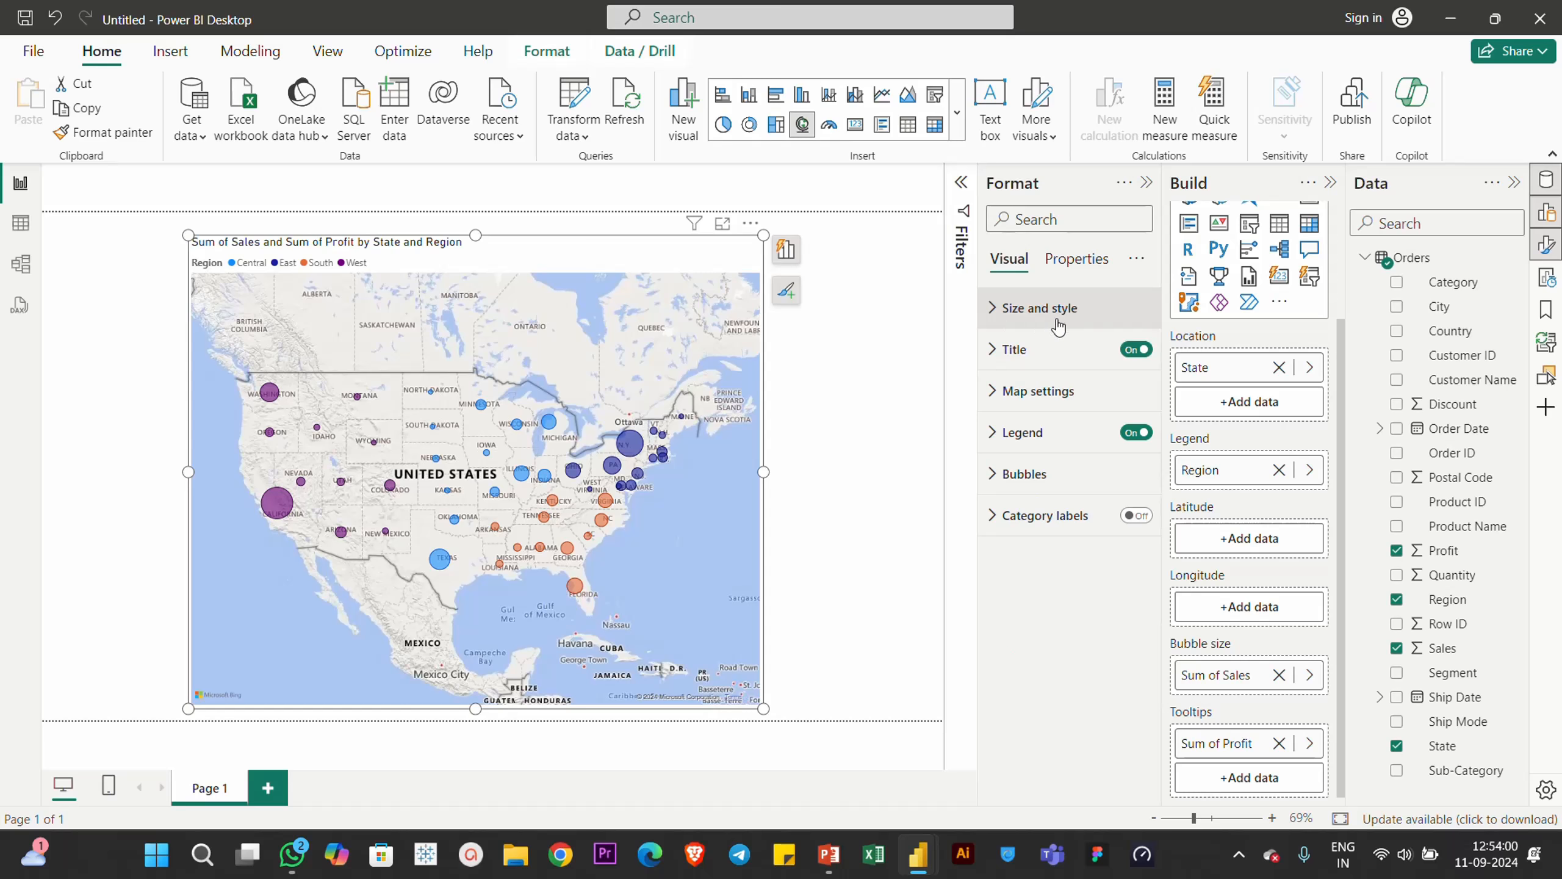
{"action": "left_click", "coordinate": [1045, 396]}
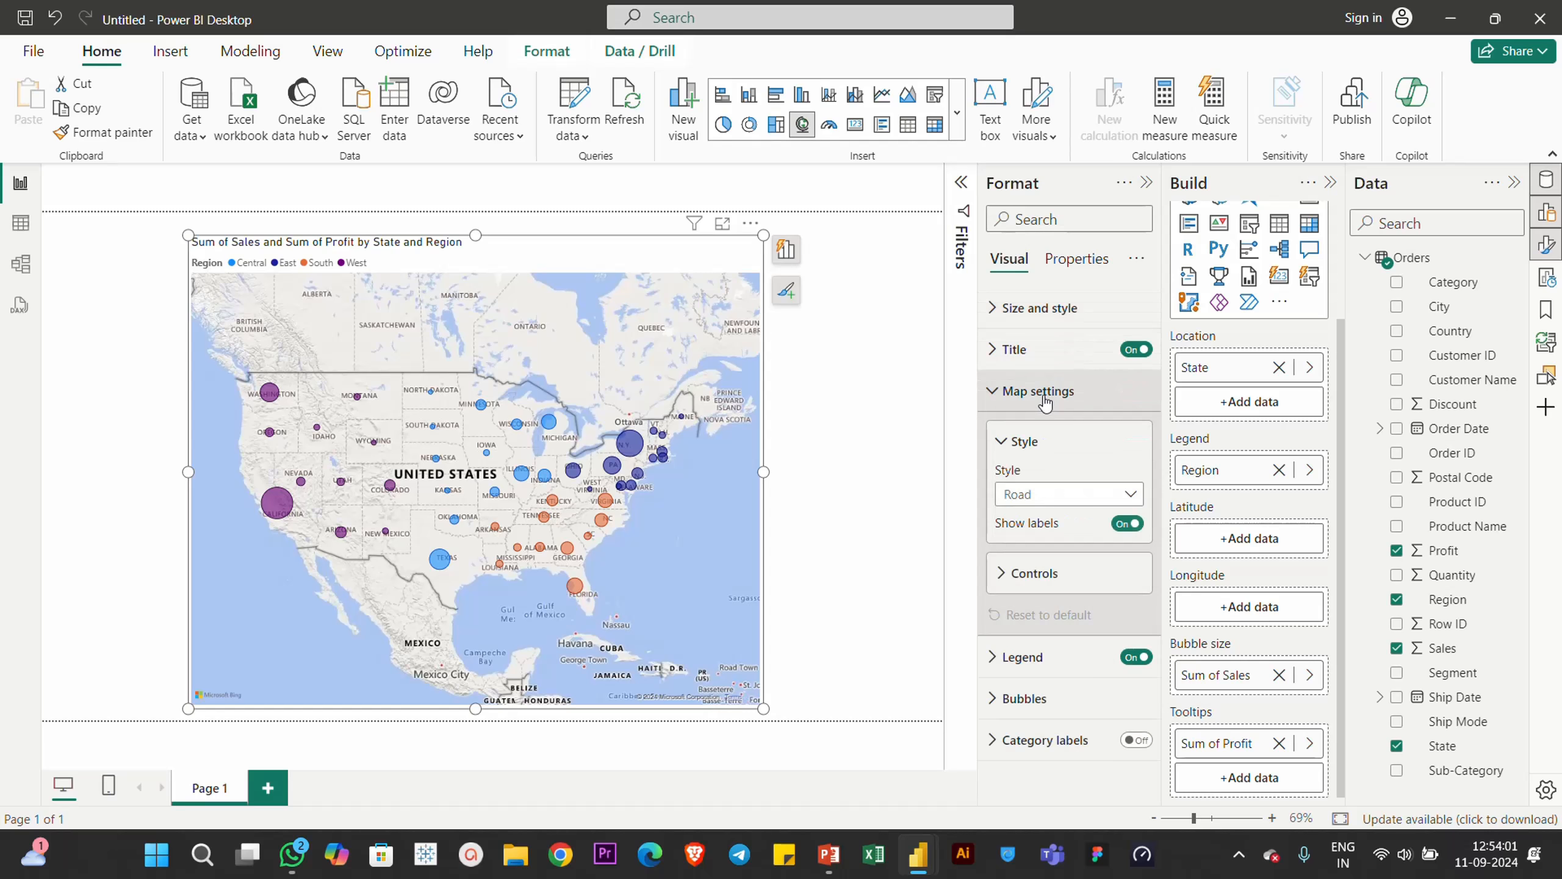
{"action": "left_click", "coordinate": [1044, 500]}
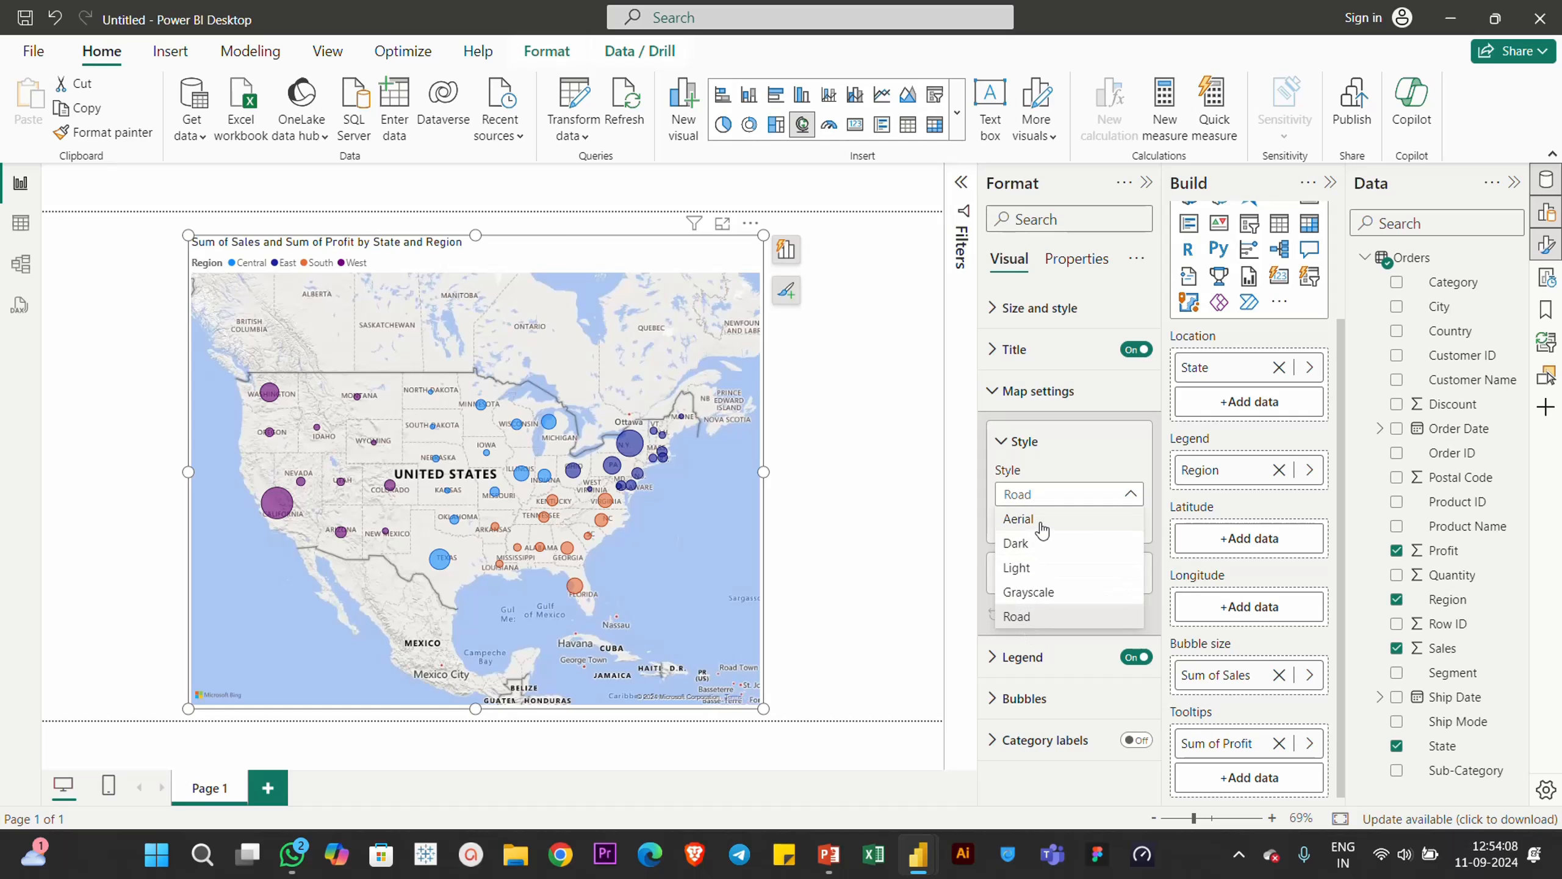
{"action": "left_click", "coordinate": [1030, 550]}
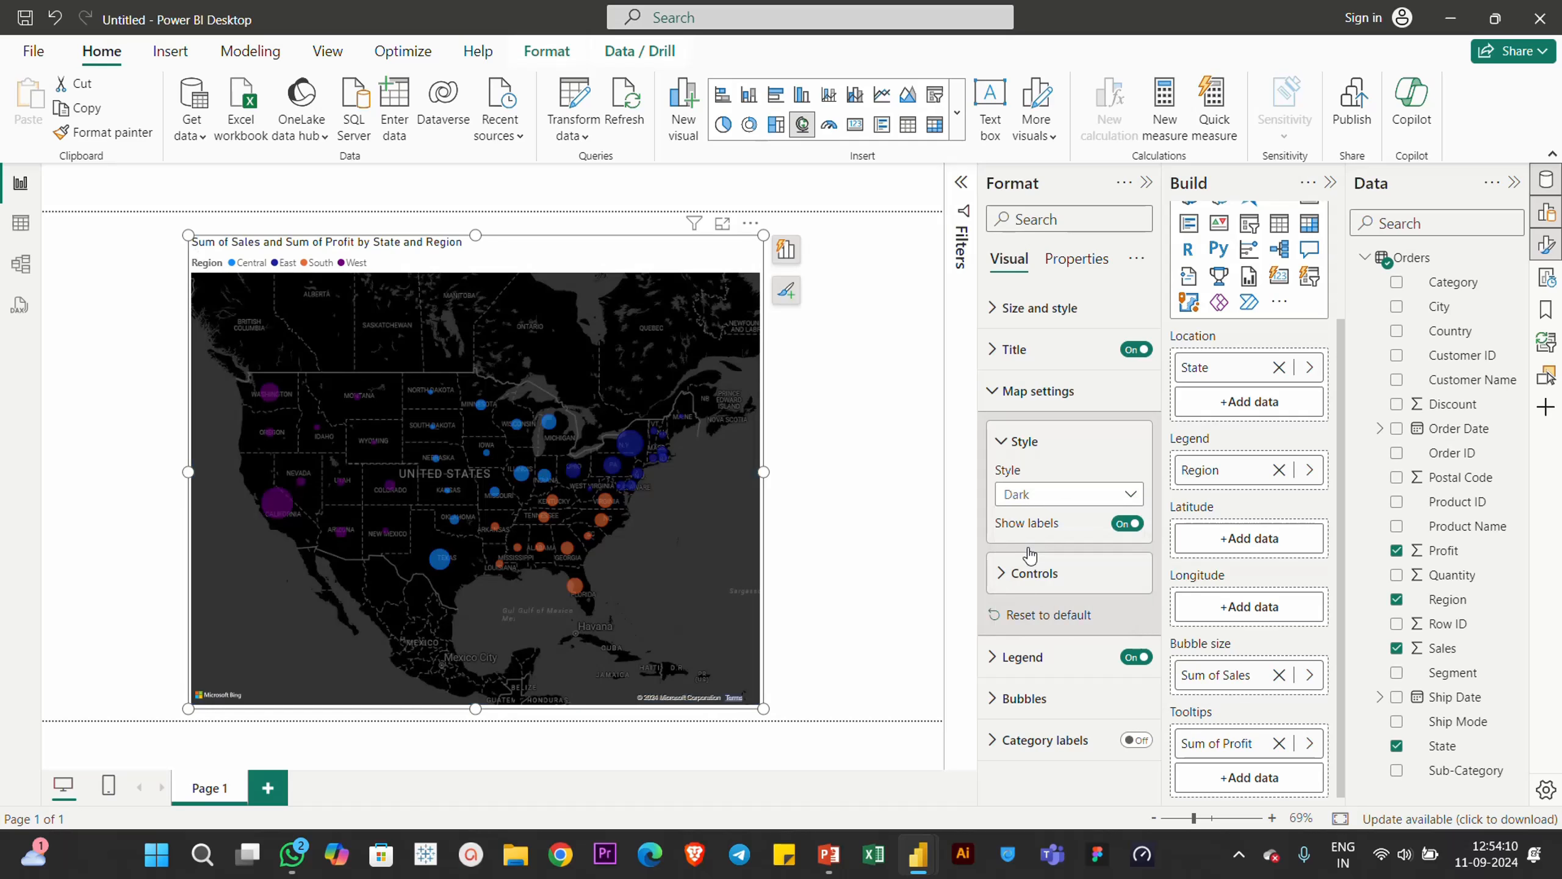
{"action": "left_click", "coordinate": [1067, 493]}
{"action": "left_click", "coordinate": [1042, 566]}
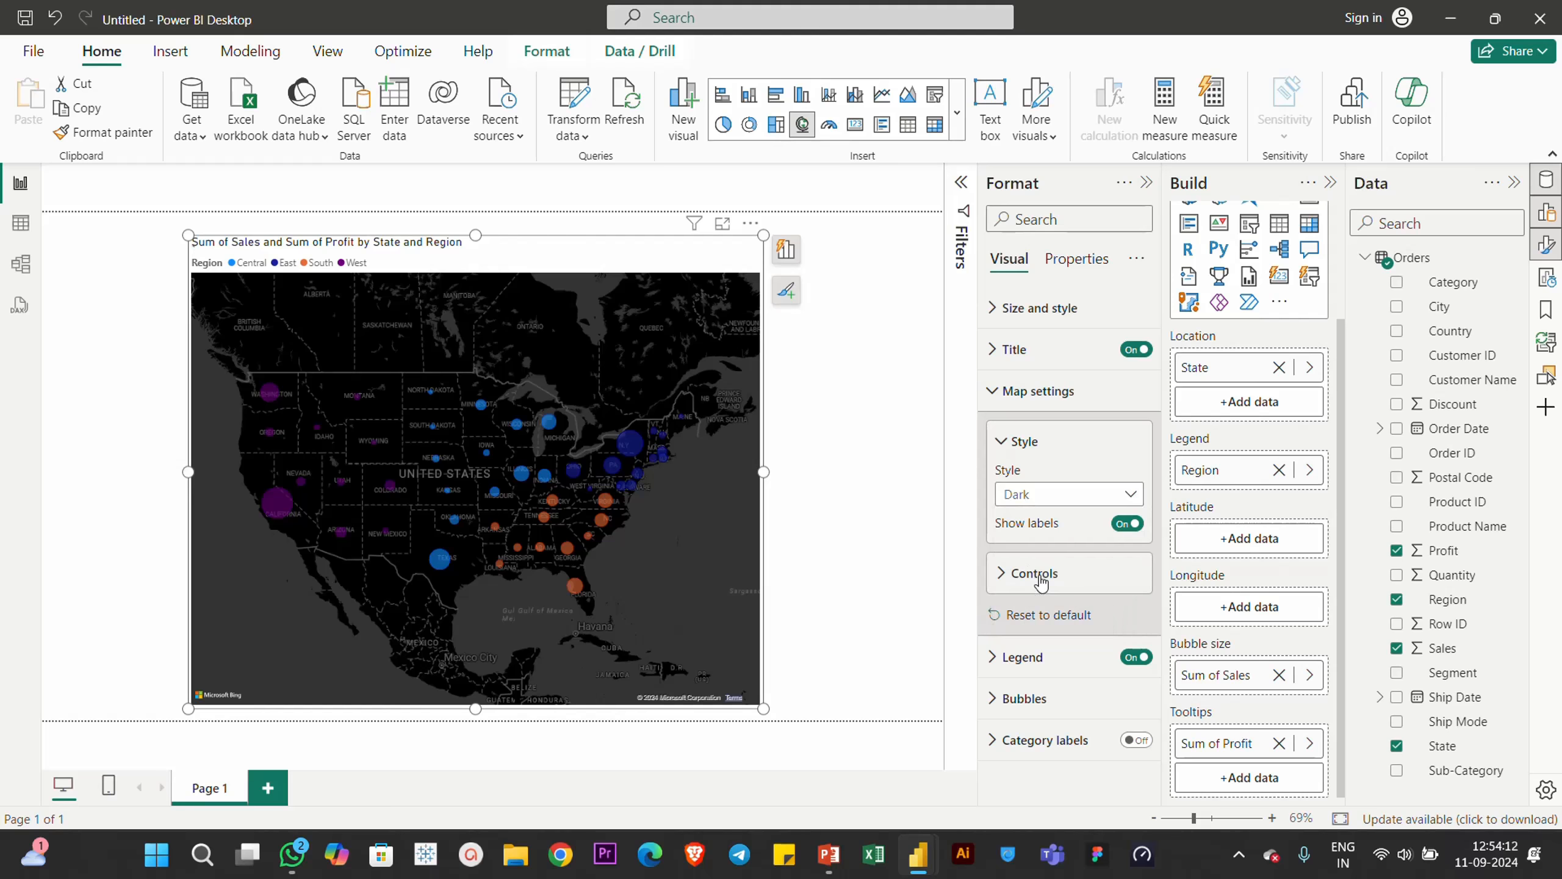
{"action": "left_click", "coordinate": [1045, 495]}
{"action": "left_click", "coordinate": [1028, 592]}
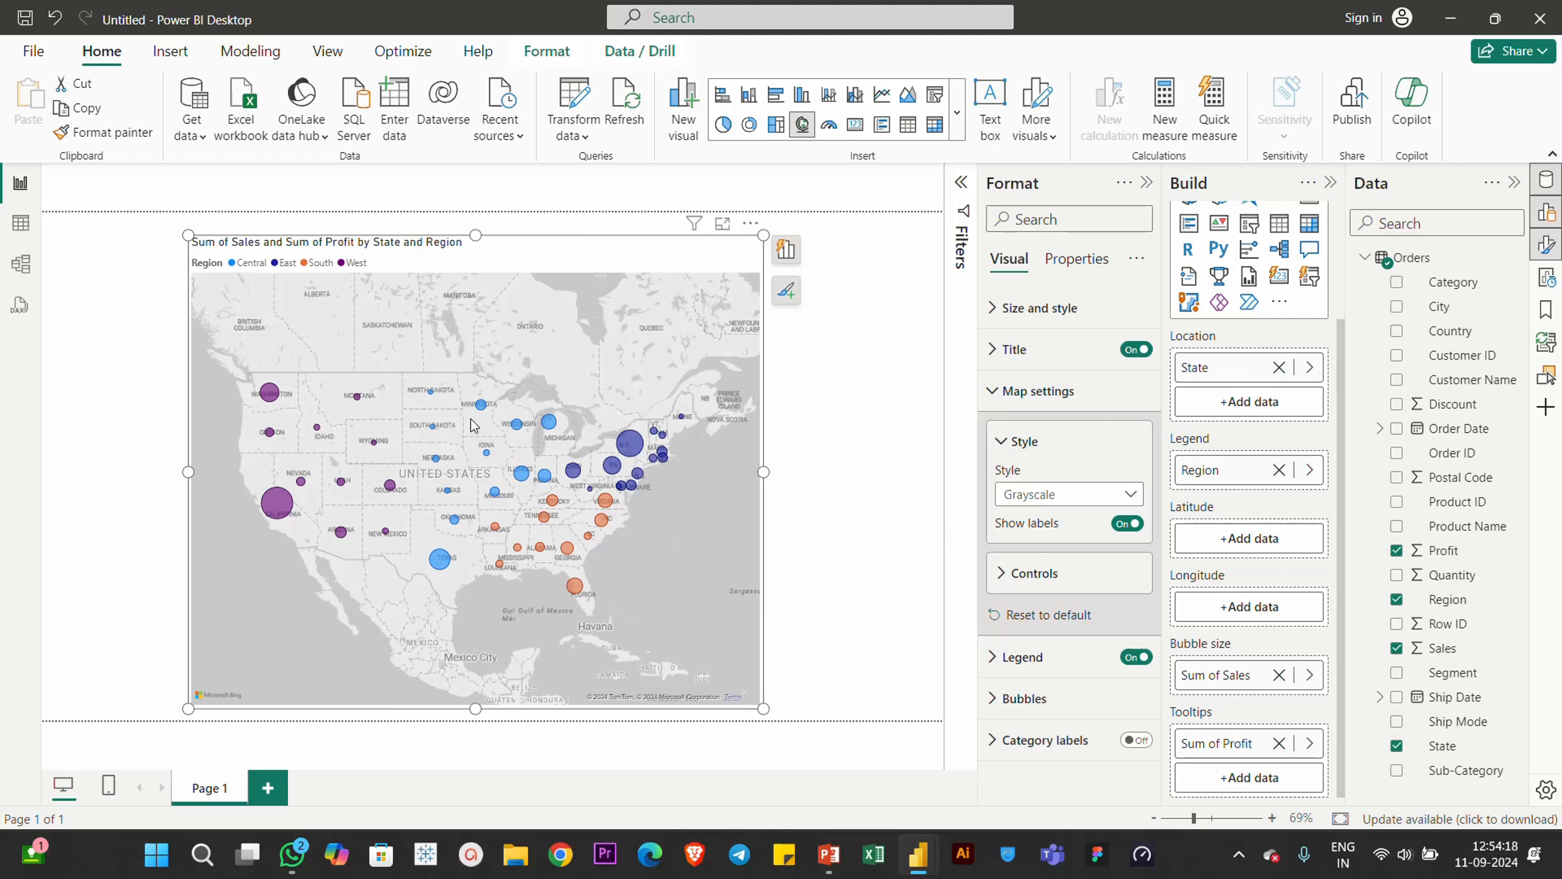
{"action": "left_click", "coordinate": [1039, 501]}
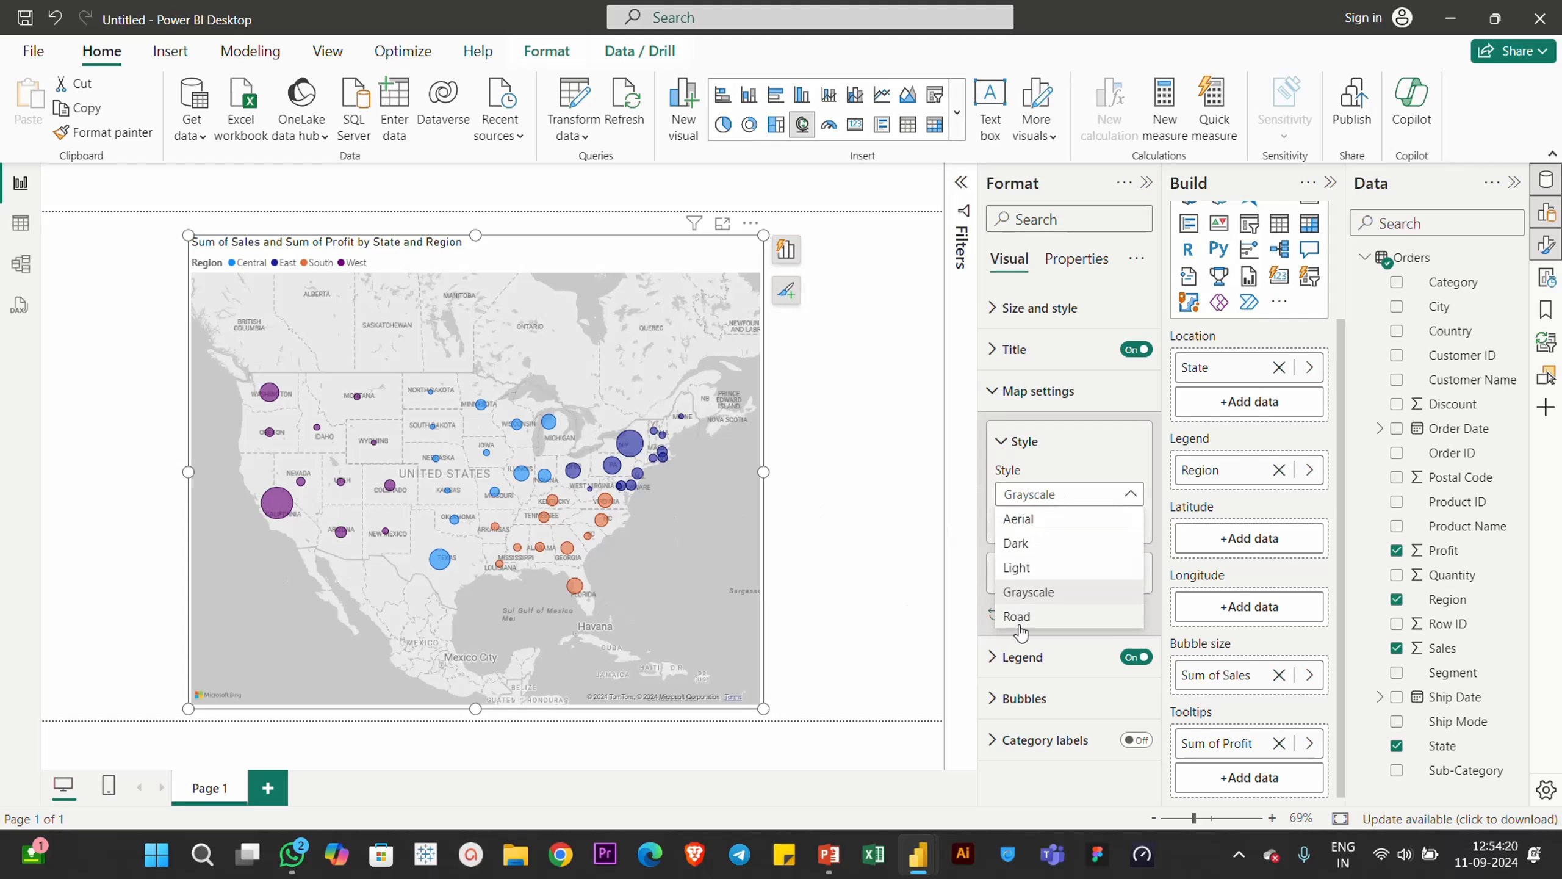
{"action": "left_click", "coordinate": [1026, 615]}
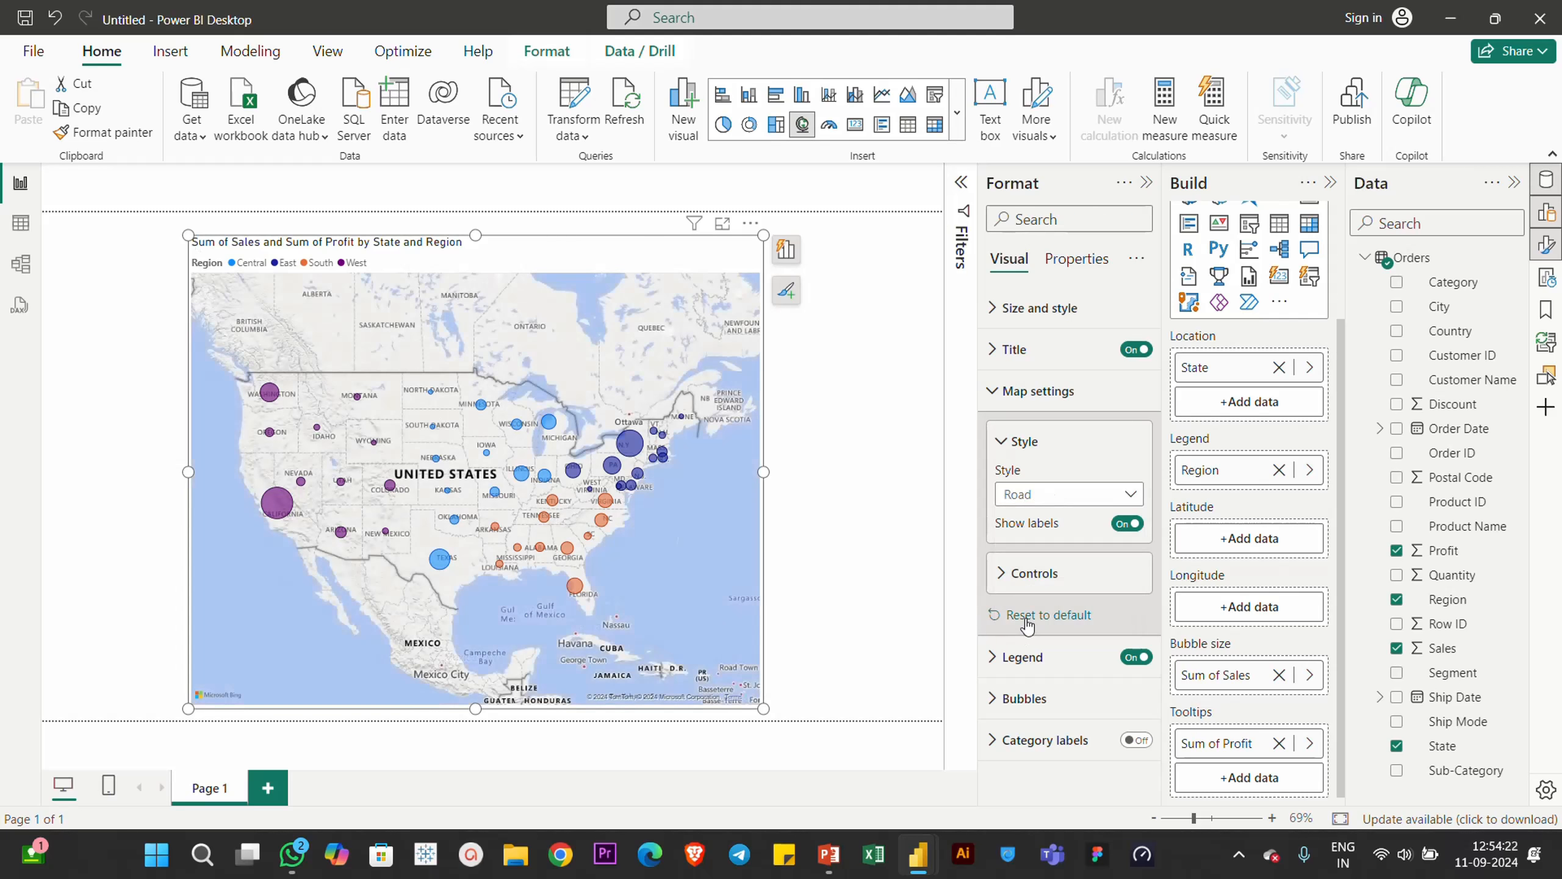
Check zooming on the map and turn on its zoom buttons and lasso button
{"action": "left_click", "coordinate": [1026, 575]}
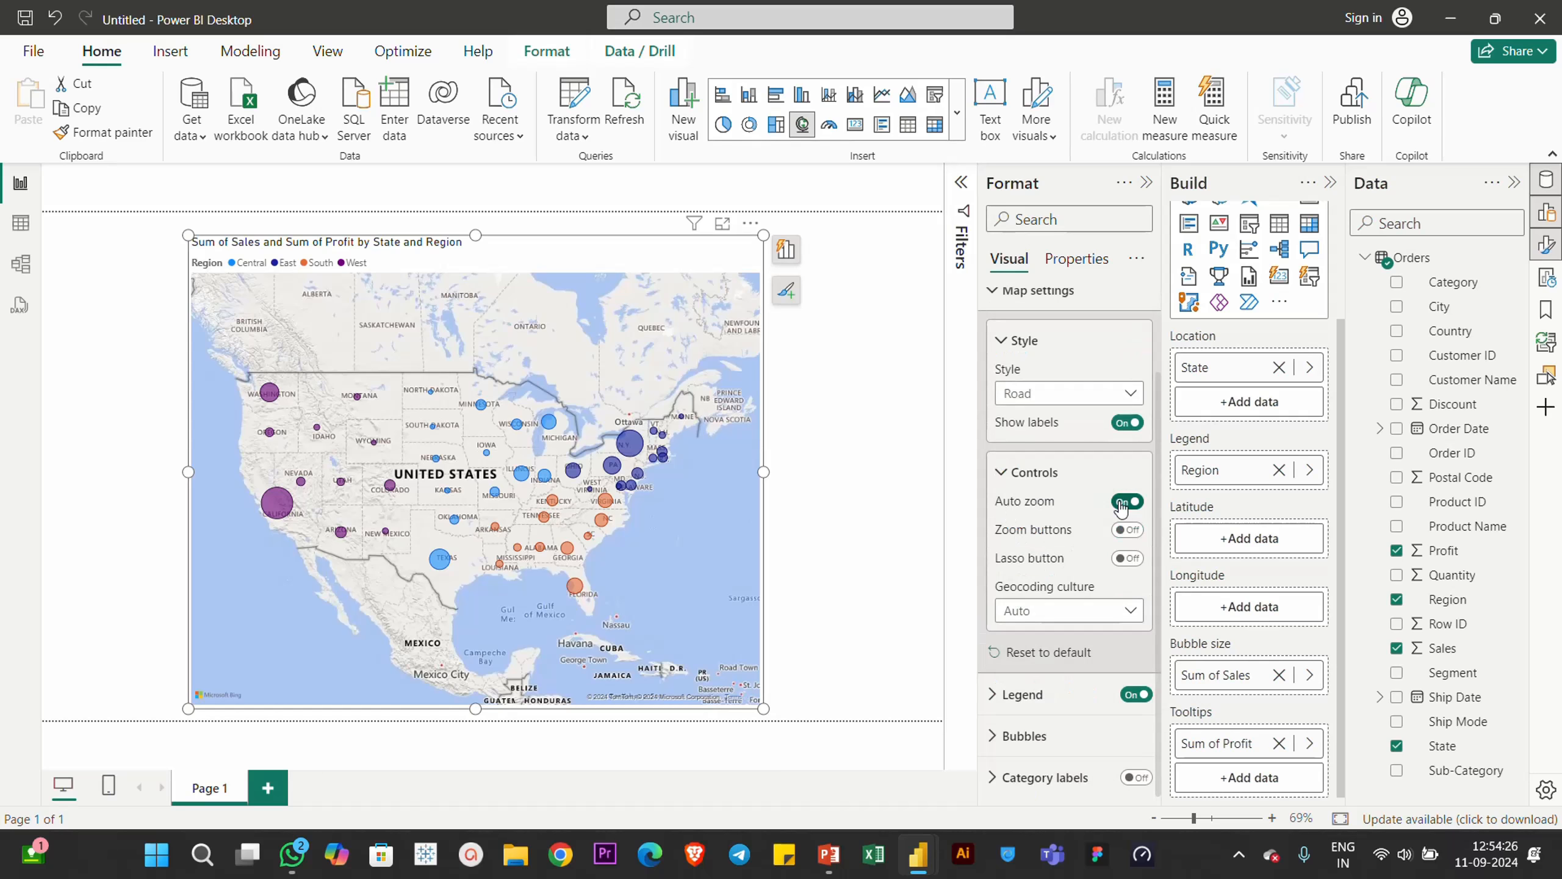
{"action": "scroll", "coordinate": [524, 475], "scroll_direction": "up", "scroll_amount": 3}
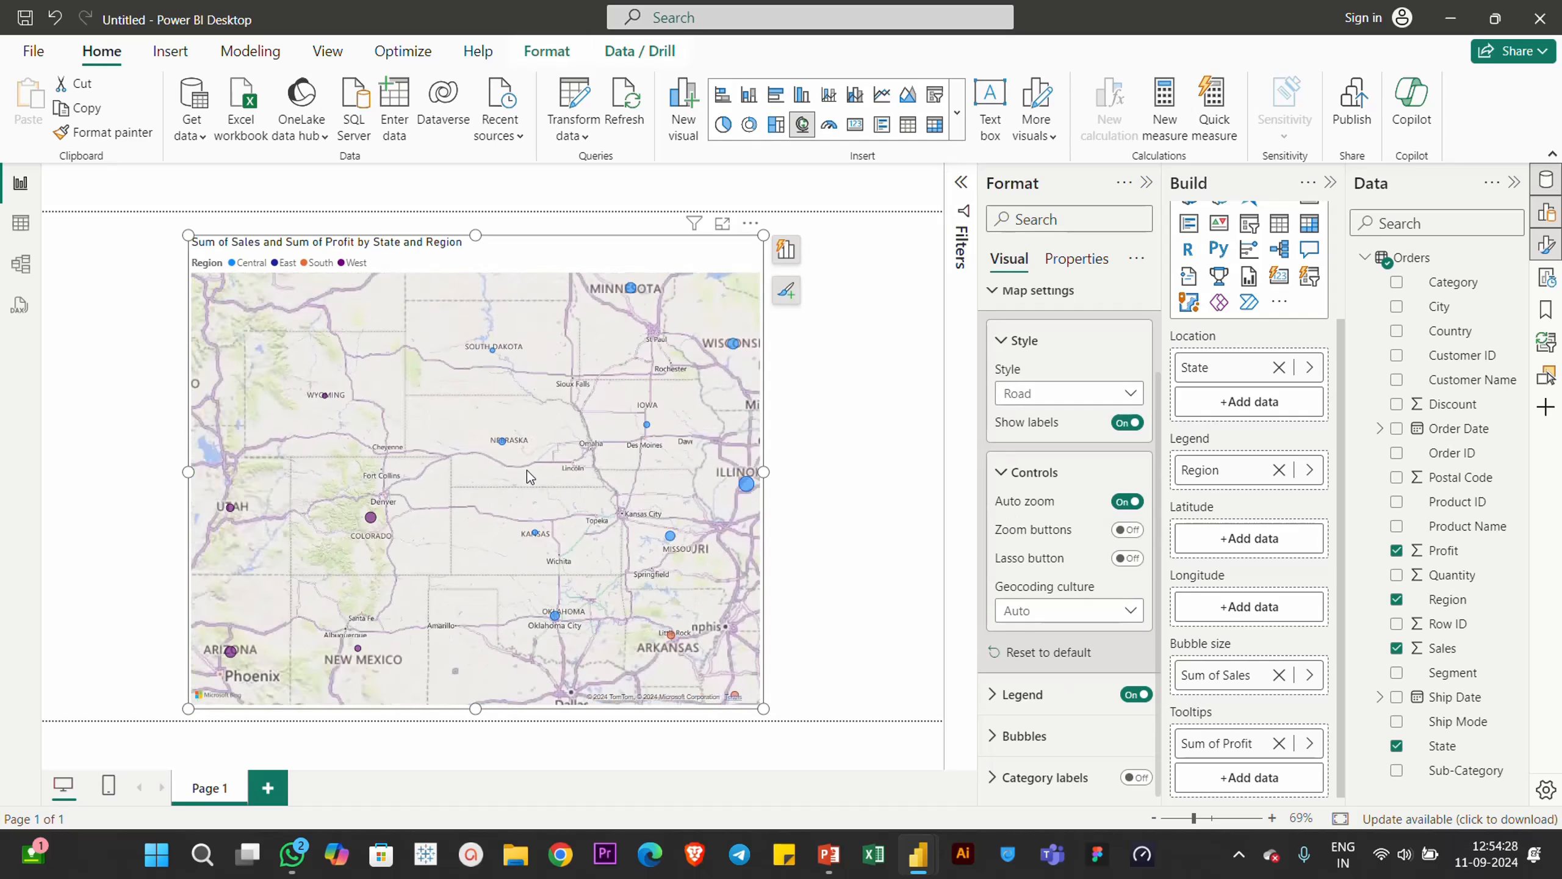
{"action": "scroll", "coordinate": [526, 472], "scroll_direction": "down", "scroll_amount": 5}
{"action": "scroll", "coordinate": [528, 475], "scroll_direction": "up", "scroll_amount": 1}
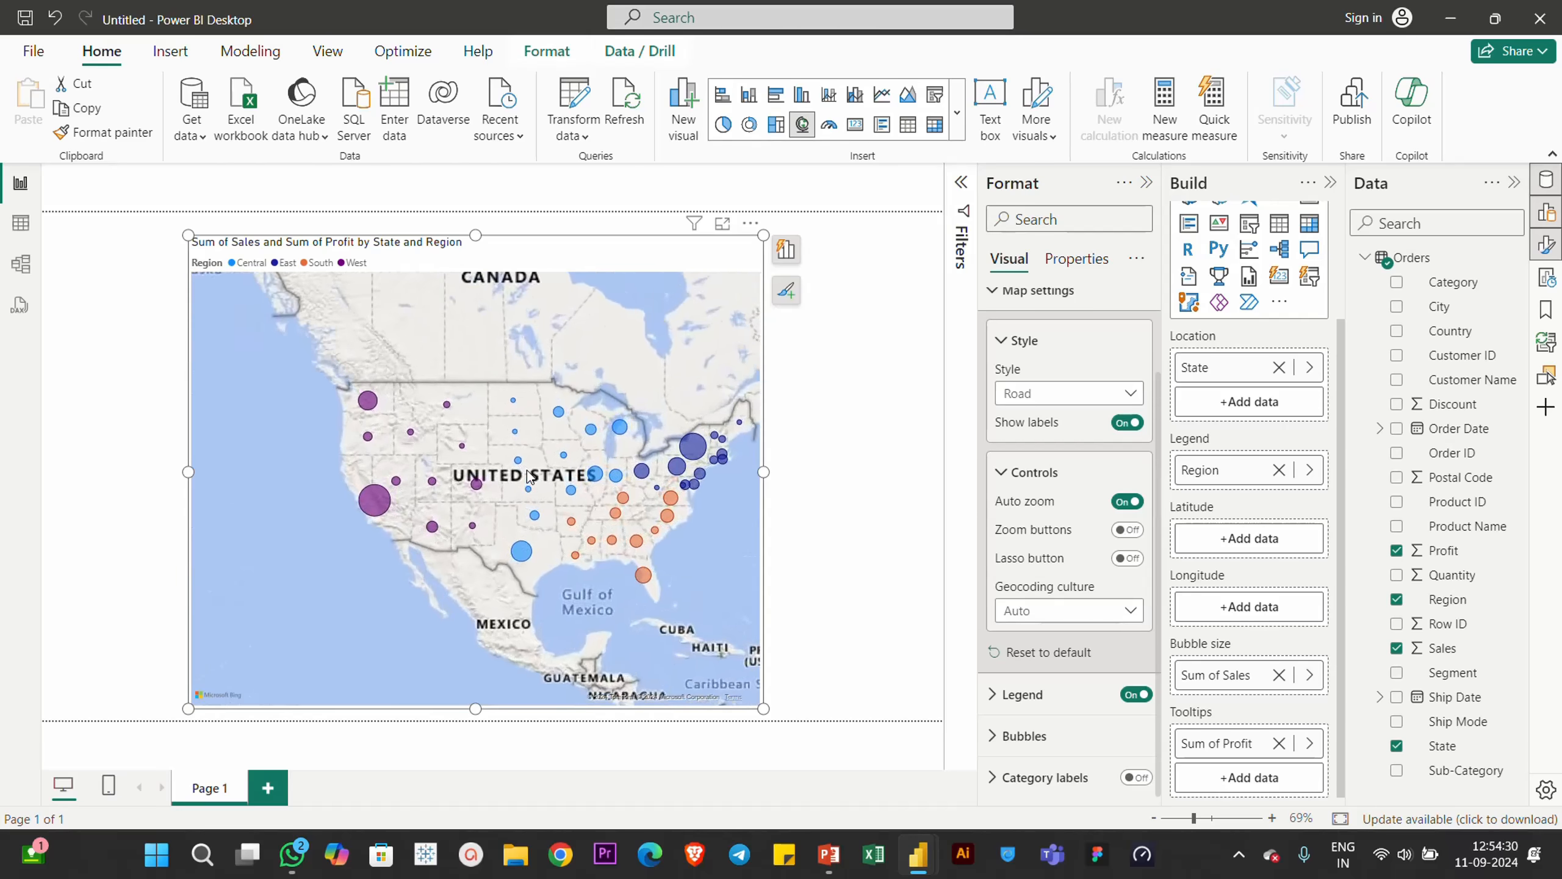
{"action": "scroll", "coordinate": [528, 475], "scroll_direction": "up", "scroll_amount": 2}
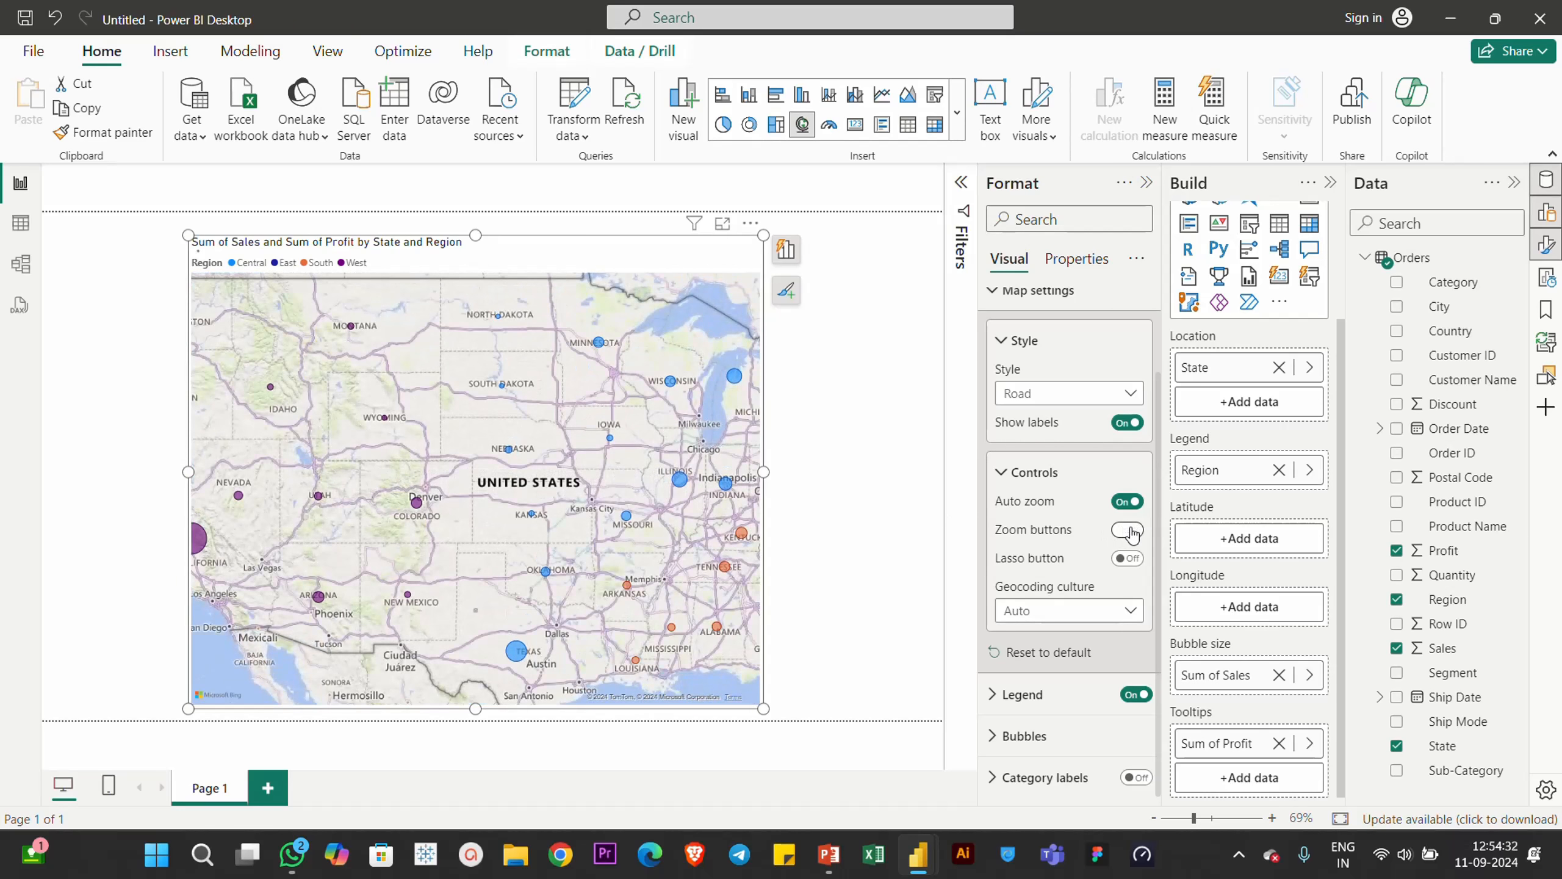
{"action": "left_click", "coordinate": [1129, 530]}
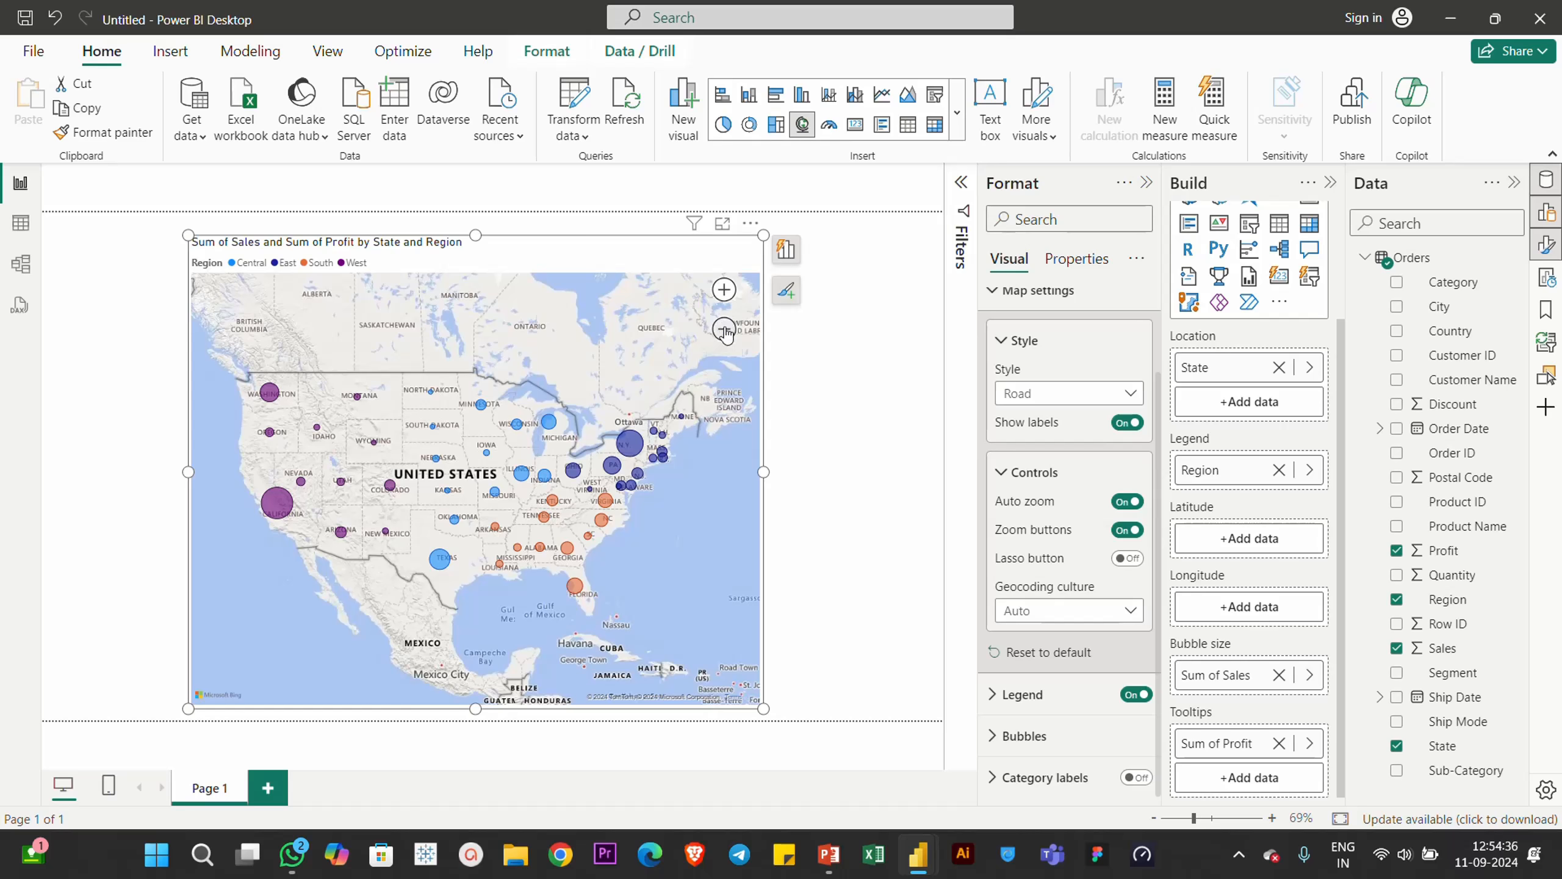
{"action": "left_click", "coordinate": [1129, 559]}
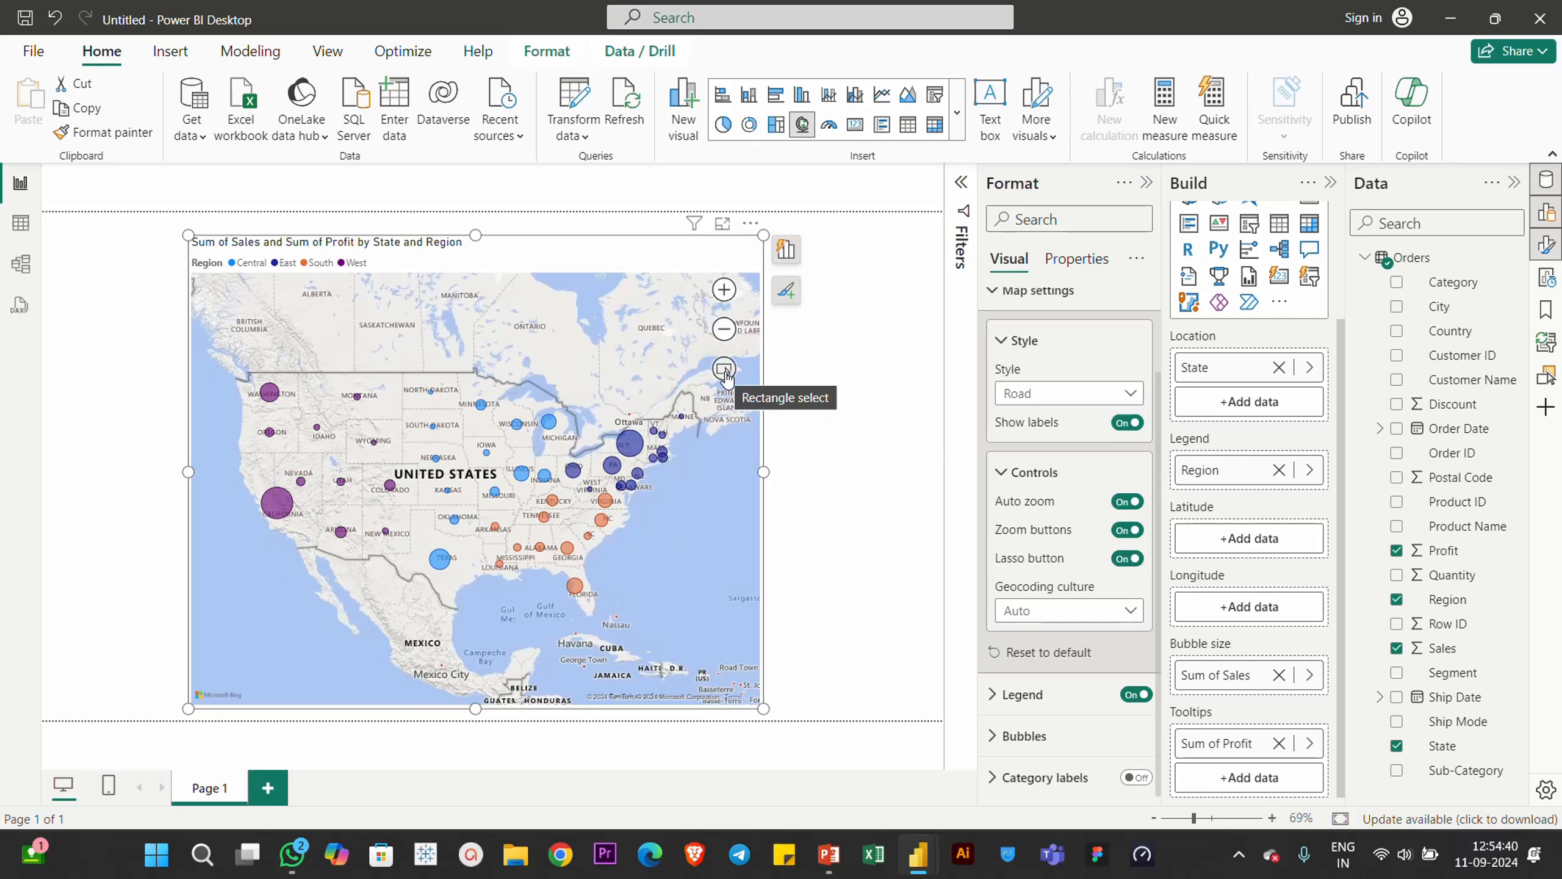
Rectangle-select the Illinois, Indiana, Kentucky and Tennessee bubbles on the map and clear the selection
{"action": "left_click", "coordinate": [724, 370]}
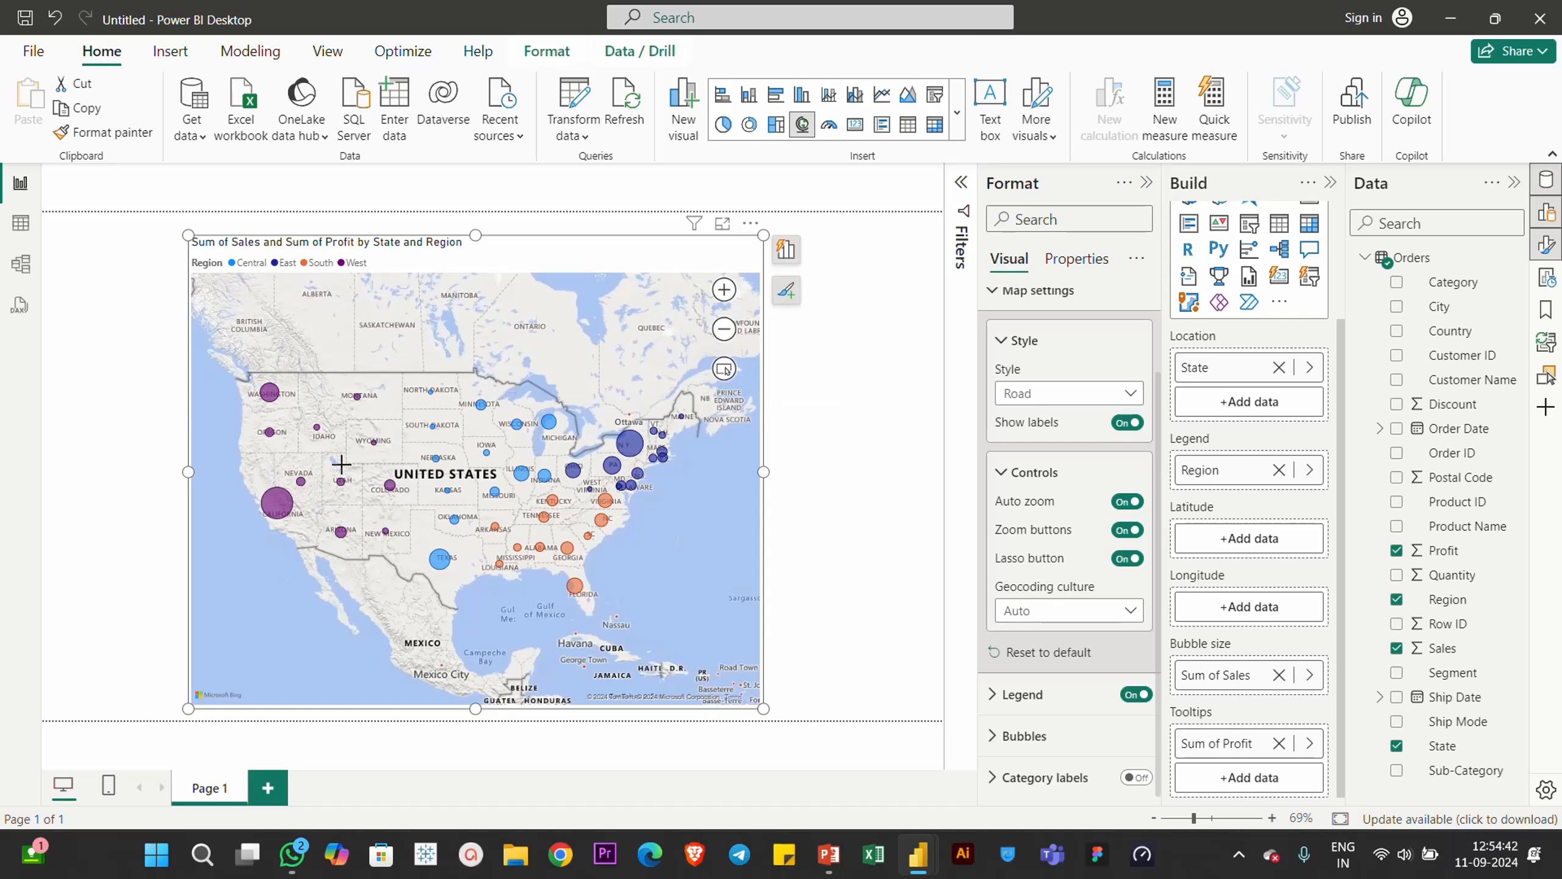
{"action": "left_click_drag", "start_coordinate": [517, 467], "coordinate": [560, 531]}
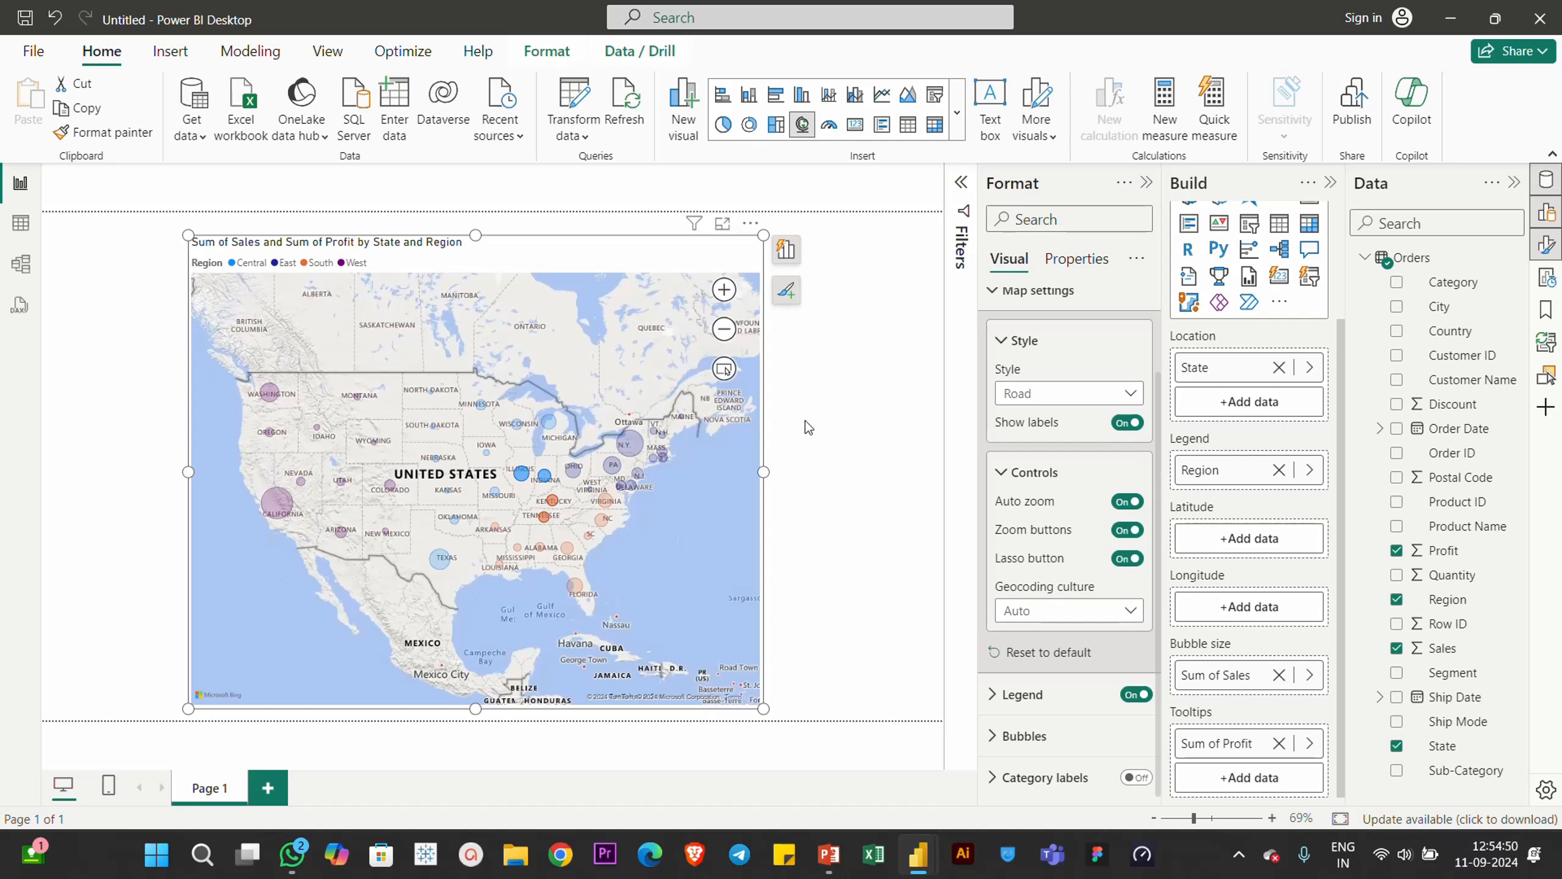
{"action": "left_click", "coordinate": [726, 373]}
{"action": "left_click", "coordinate": [675, 497]}
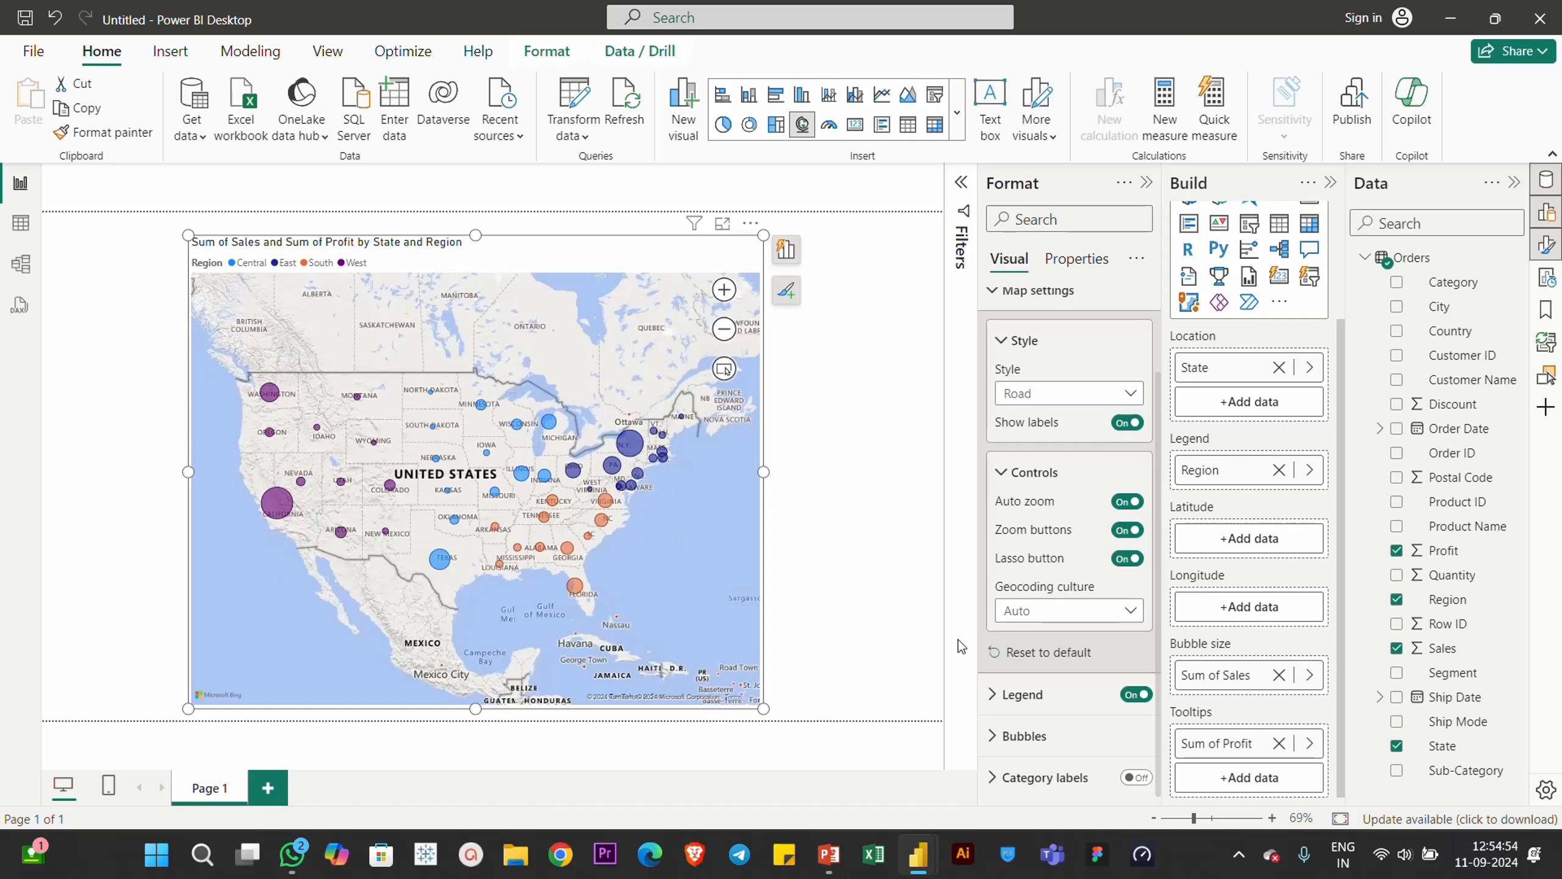
Try Magnitude as the bubbles' range scaling and set it to Data range
{"action": "left_click", "coordinate": [1022, 736]}
{"action": "scroll", "coordinate": [1068, 592], "scroll_direction": "down", "scroll_amount": 4}
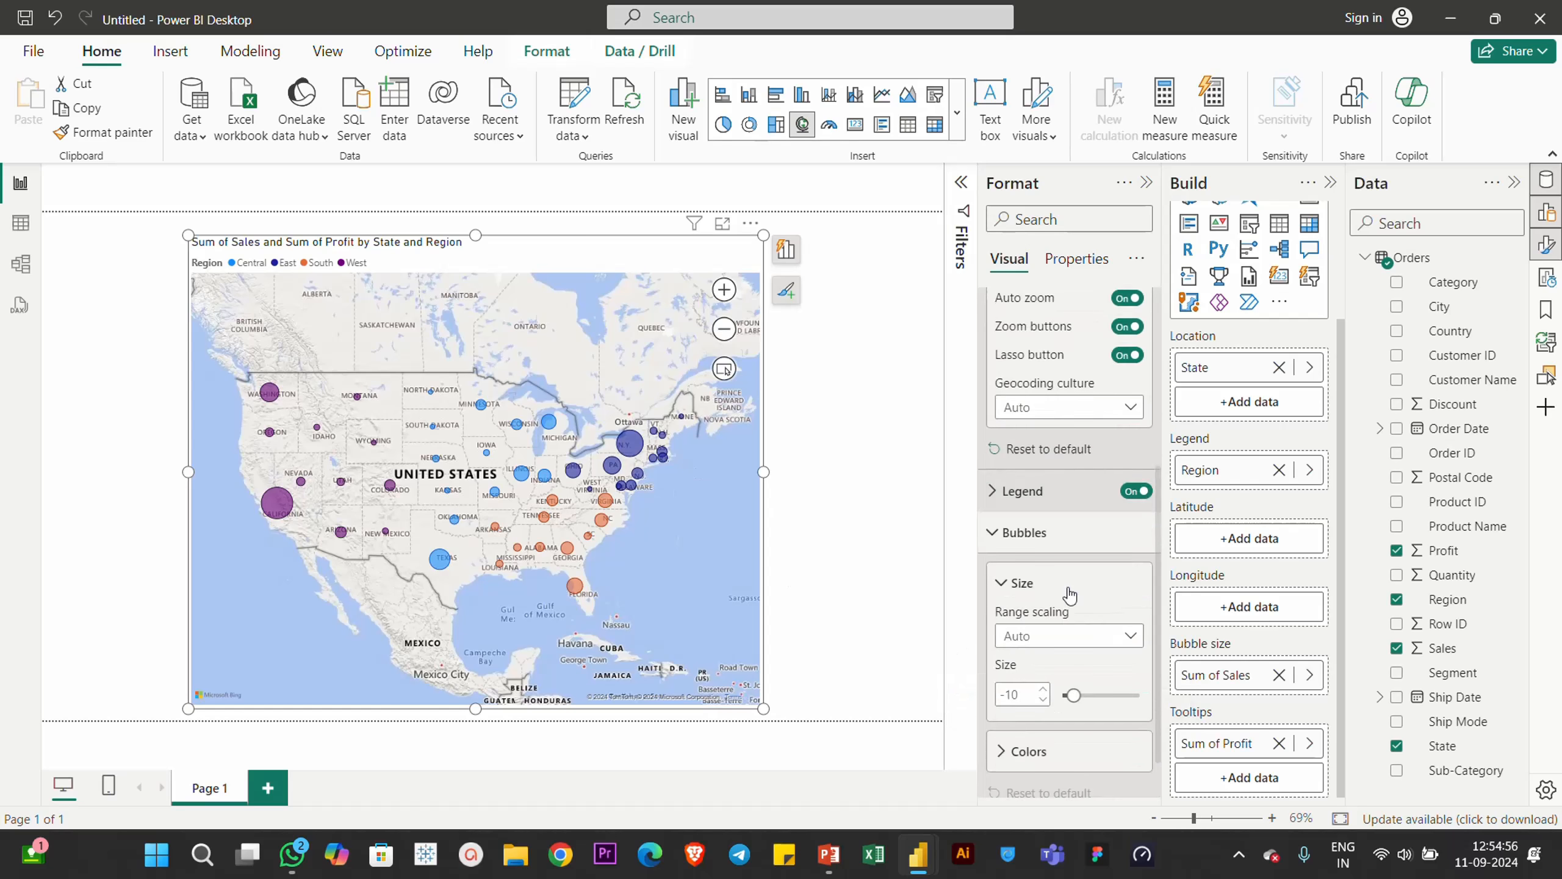
{"action": "left_click", "coordinate": [1067, 586]}
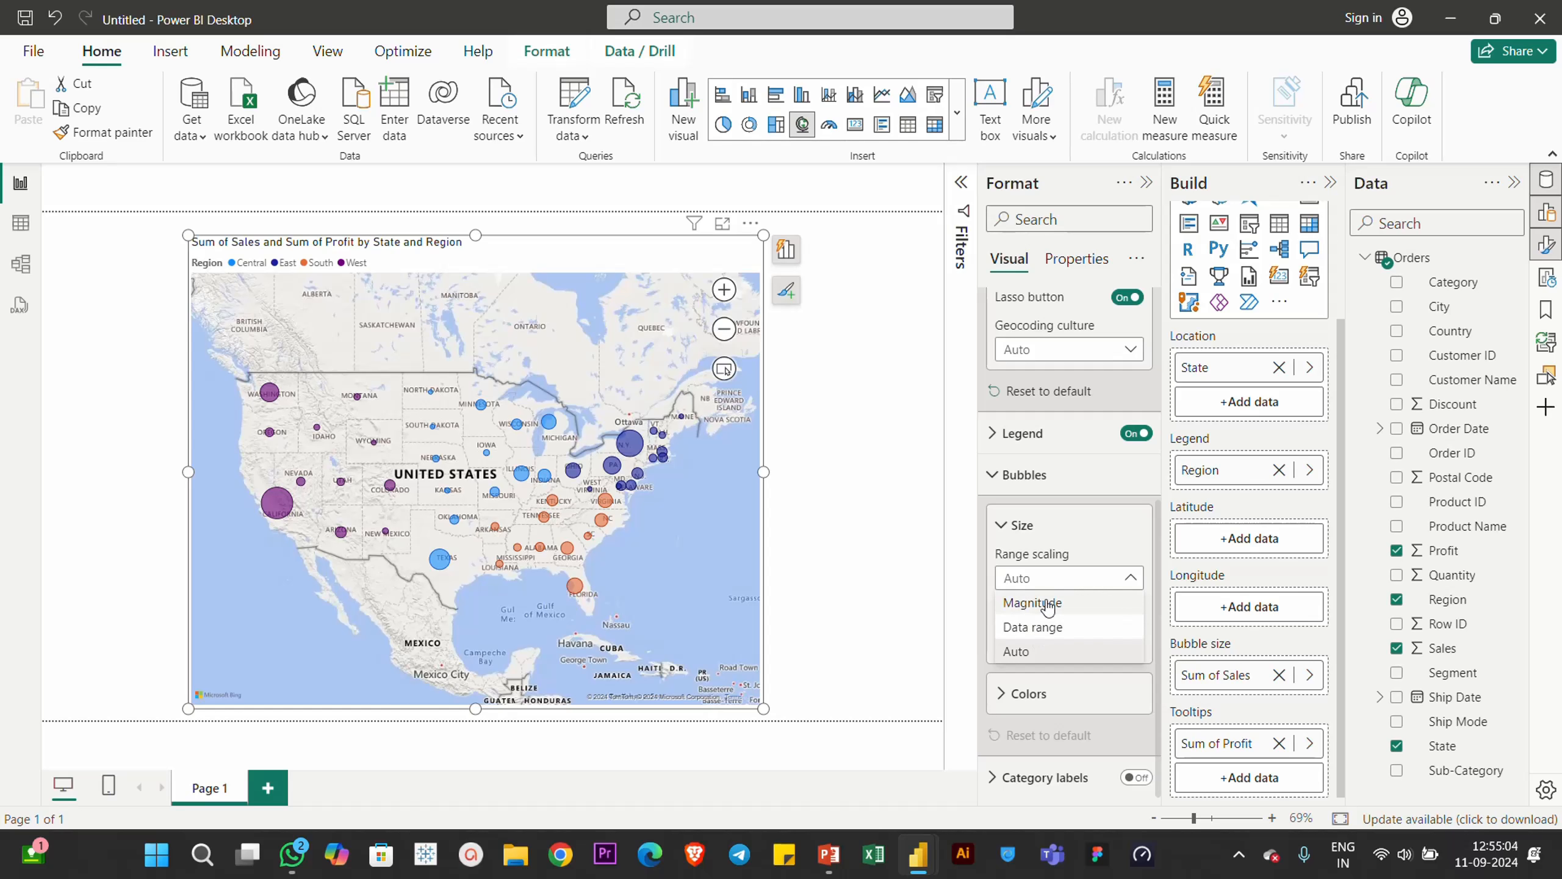
{"action": "left_click", "coordinate": [1046, 605]}
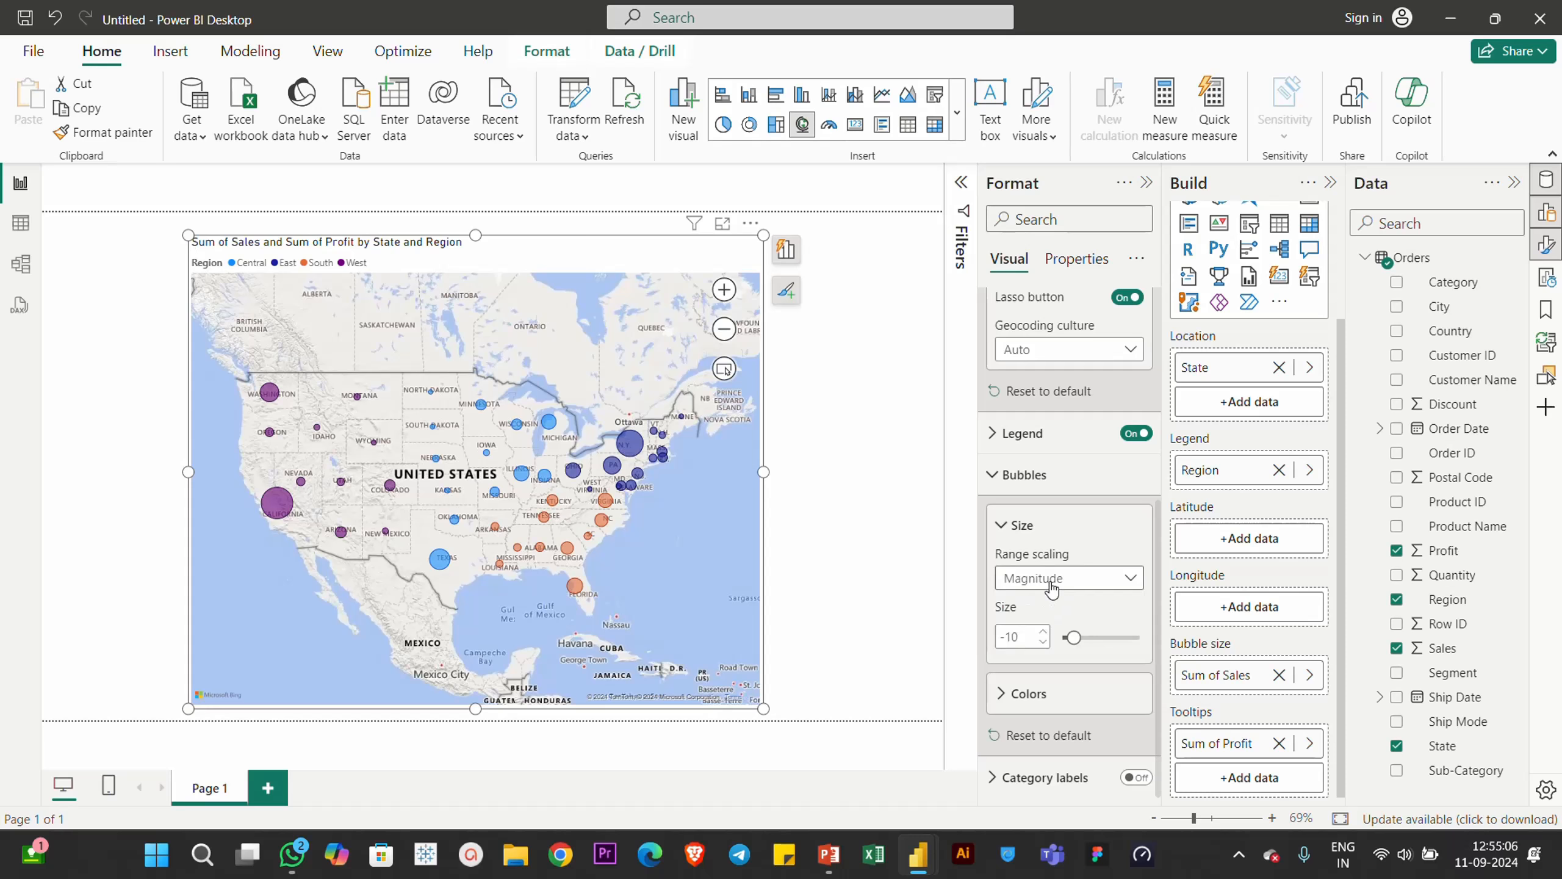
{"action": "left_click", "coordinate": [1048, 579]}
{"action": "left_click", "coordinate": [1036, 633]}
Show the bubble colour options for the regions and turn on the map's category labels
{"action": "left_click", "coordinate": [1046, 694]}
{"action": "scroll", "coordinate": [1087, 632], "scroll_direction": "down", "scroll_amount": 3}
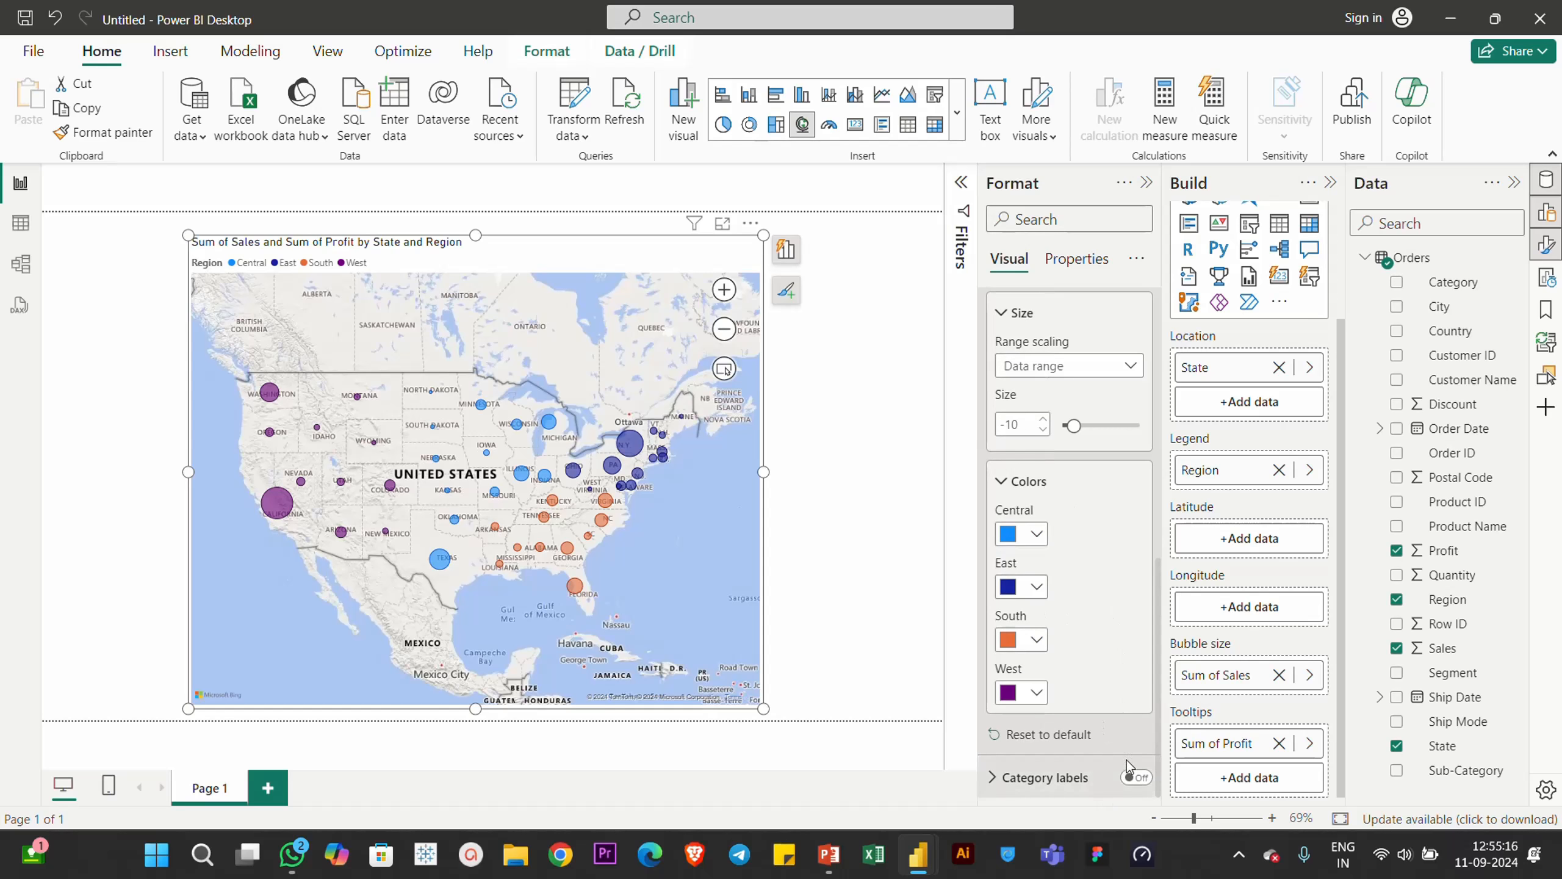
{"action": "left_click", "coordinate": [1138, 778]}
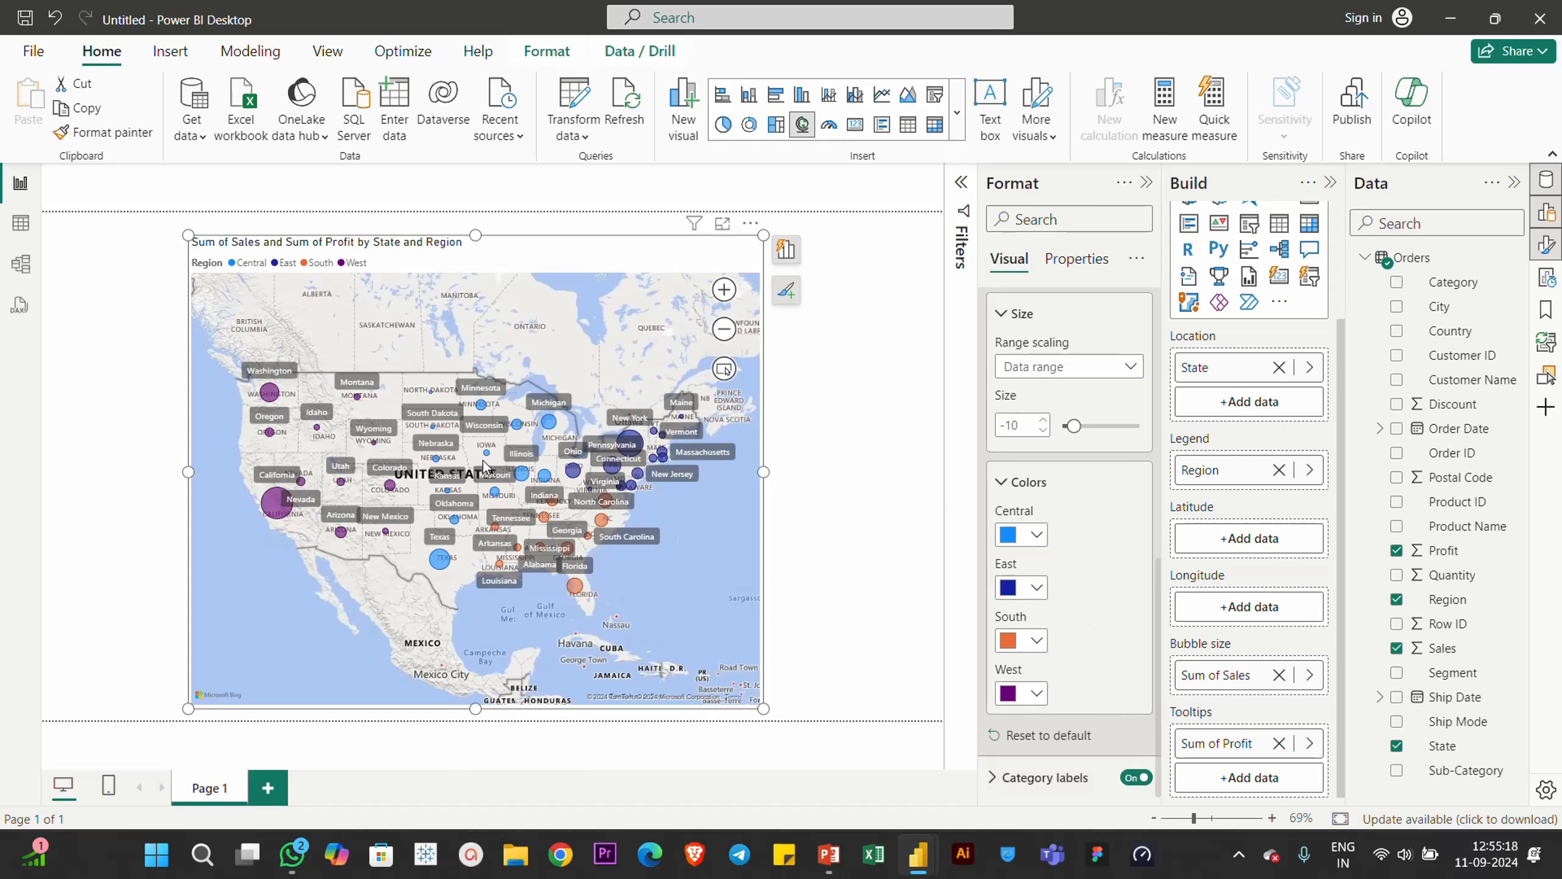
{"action": "scroll", "coordinate": [529, 492], "scroll_direction": "up", "scroll_amount": 3}
{"action": "scroll", "coordinate": [574, 465], "scroll_direction": "down", "scroll_amount": 3}
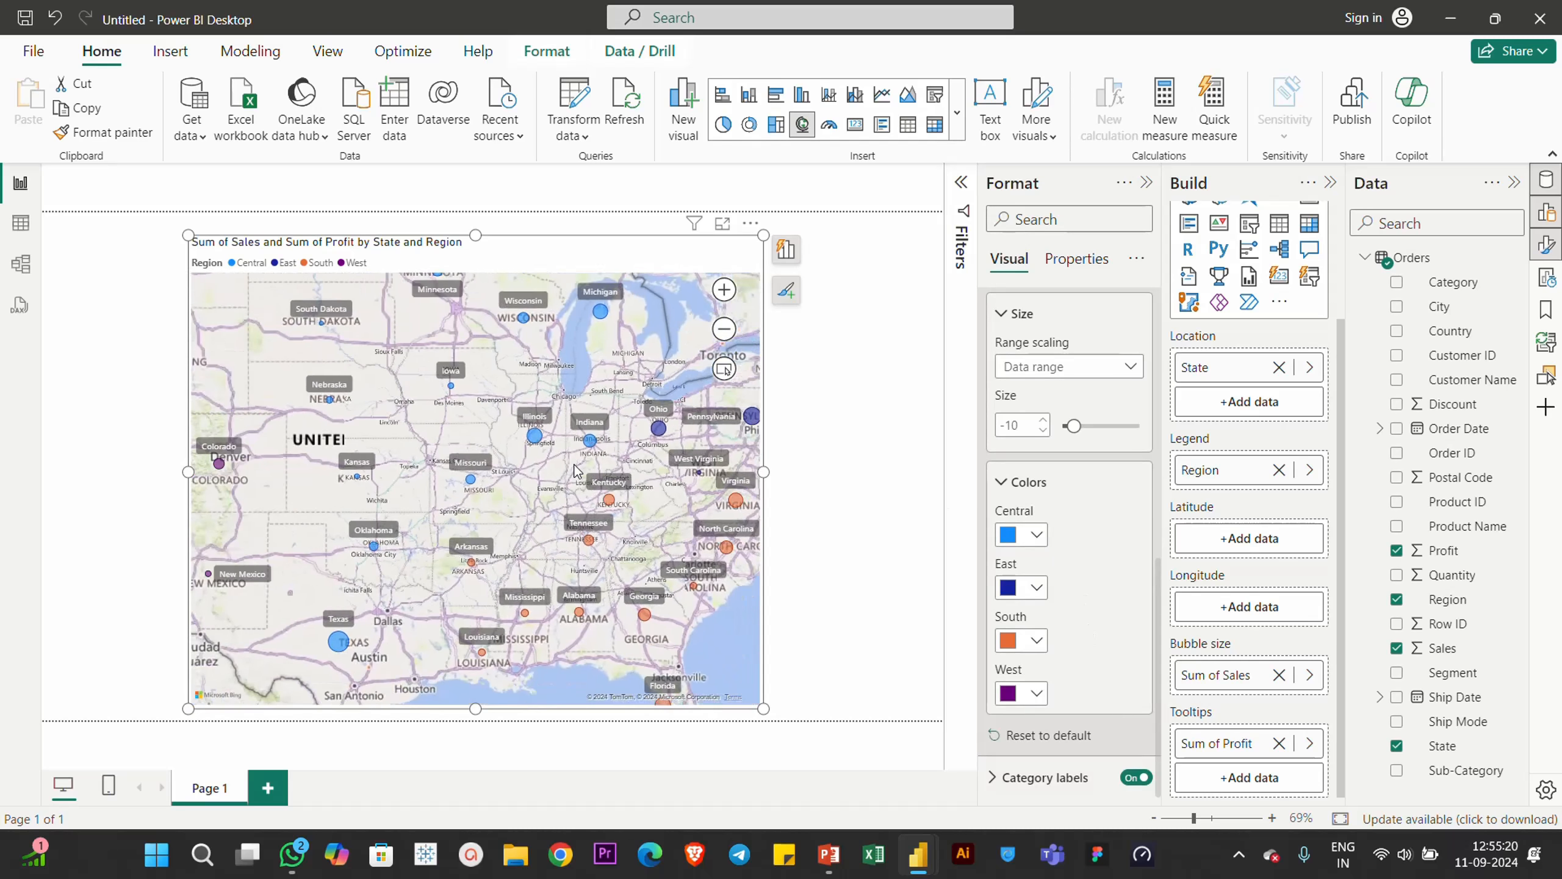
Turn off the category labels on the bubble map
{"action": "scroll", "coordinate": [657, 497], "scroll_direction": "up", "scroll_amount": 3}
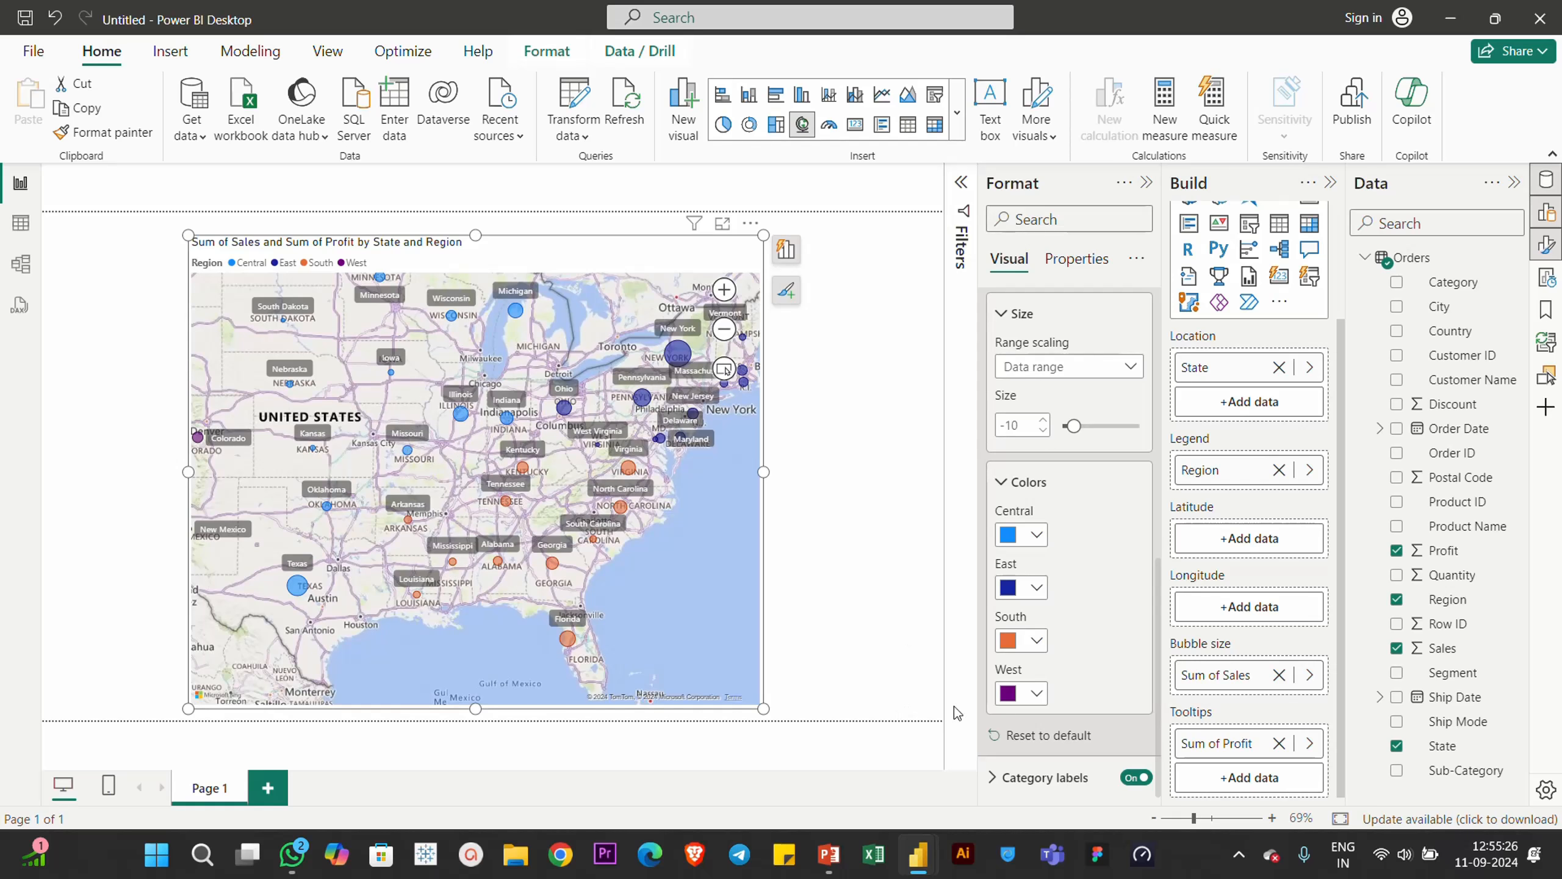
{"action": "left_click", "coordinate": [1135, 776]}
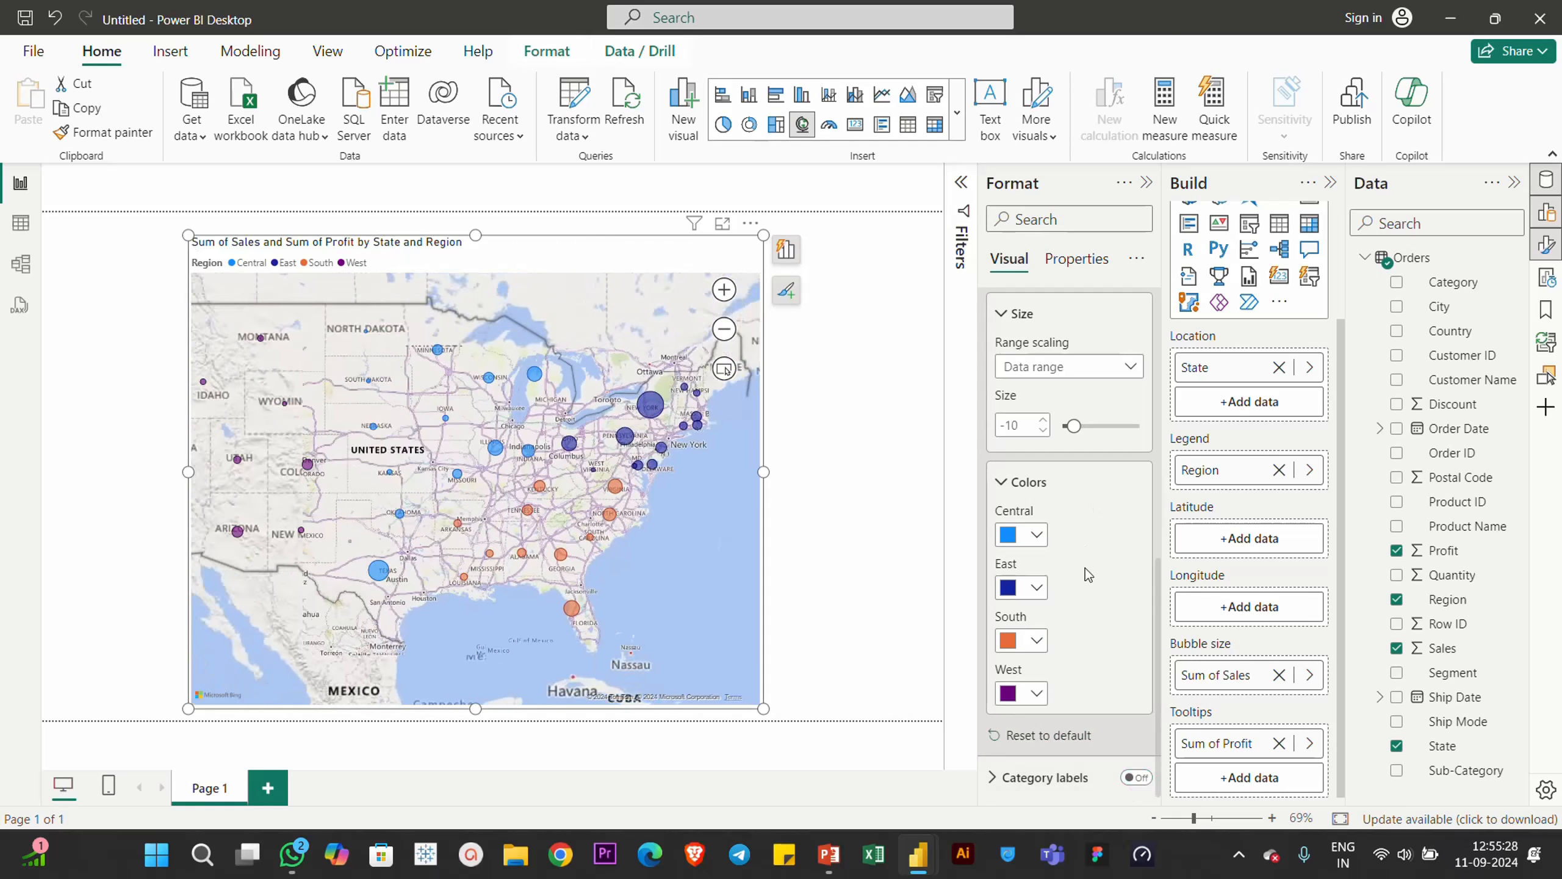
{"action": "scroll", "coordinate": [1085, 573], "scroll_direction": "up", "scroll_amount": 4}
{"action": "scroll", "coordinate": [588, 461], "scroll_direction": "up", "scroll_amount": 1}
{"action": "scroll", "coordinate": [587, 461], "scroll_direction": "down", "scroll_amount": 2}
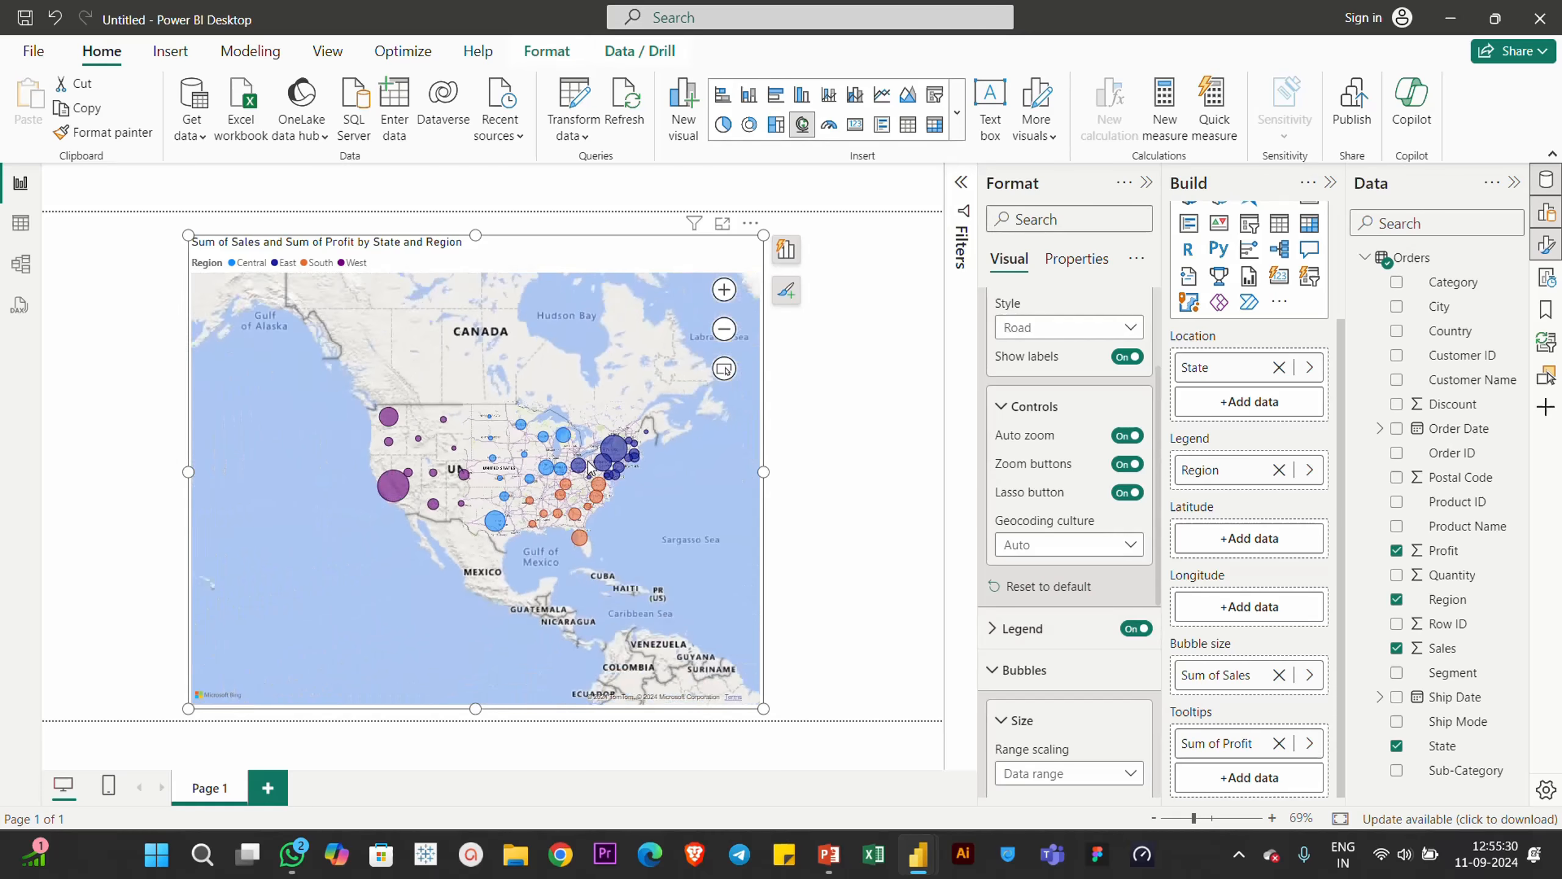
Widen the bubble map visual on both sides so it spans most of the page
{"action": "left_click_drag", "start_coordinate": [763, 472], "coordinate": [882, 481]}
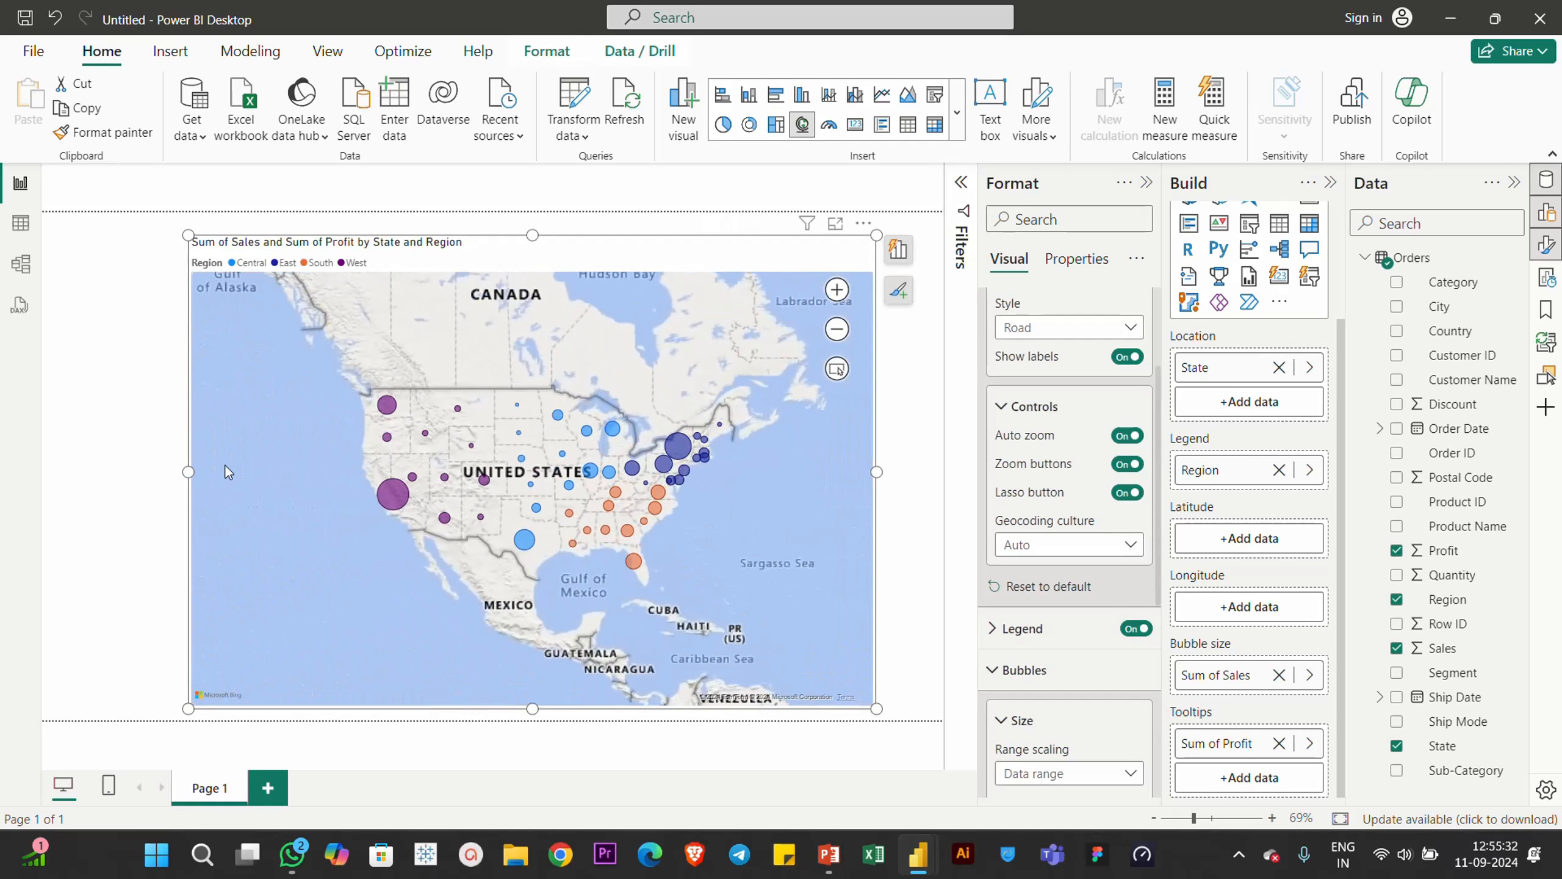
{"action": "left_click_drag", "start_coordinate": [139, 458], "coordinate": [89, 454]}
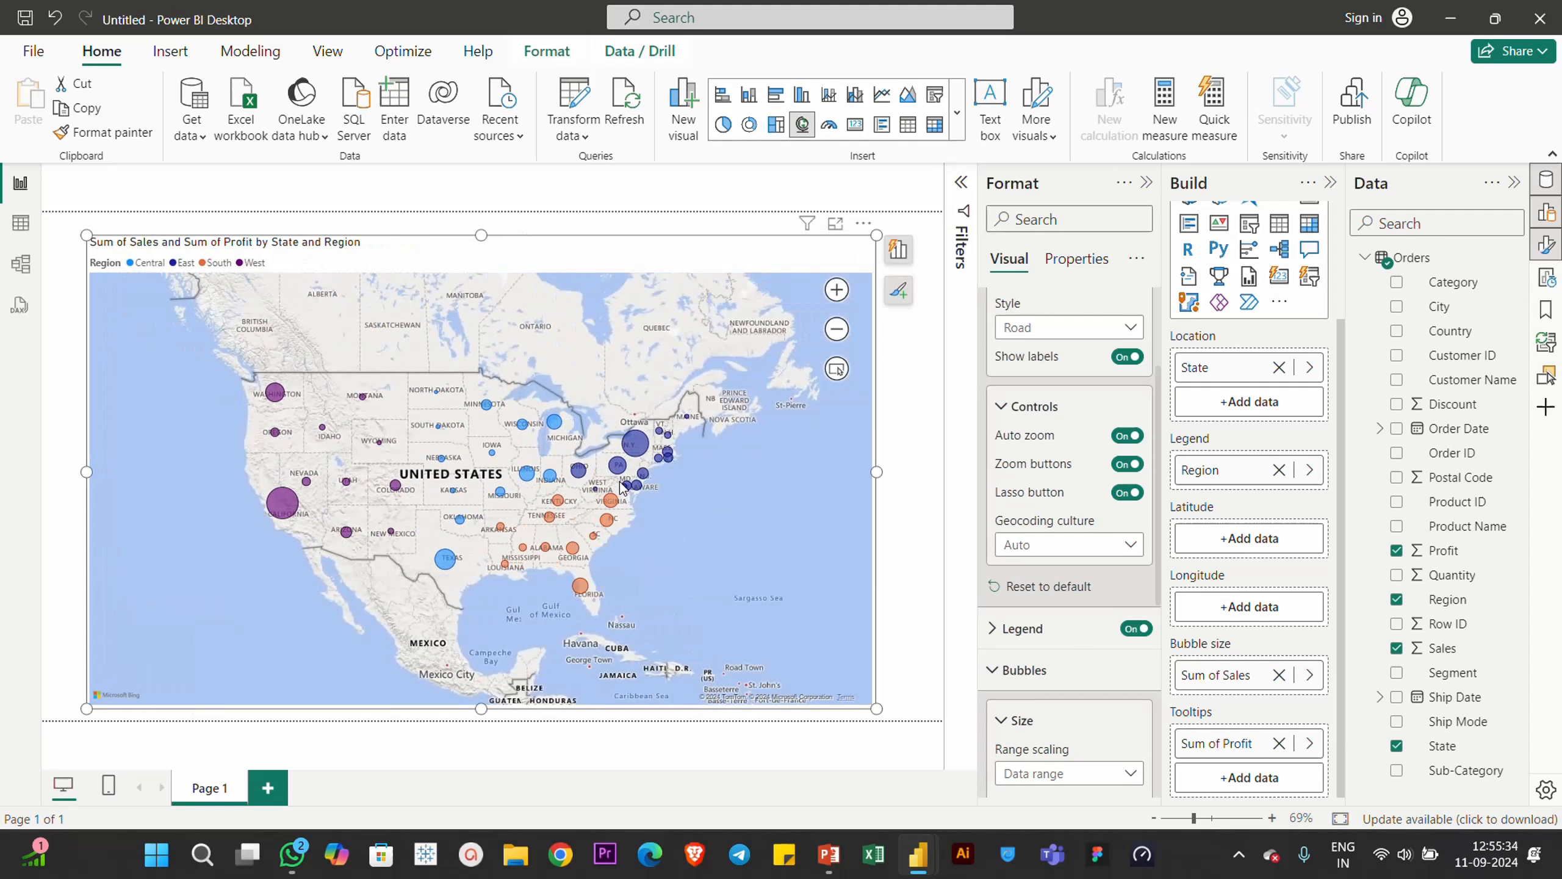
{"action": "mouse_move", "coordinate": [528, 473]}
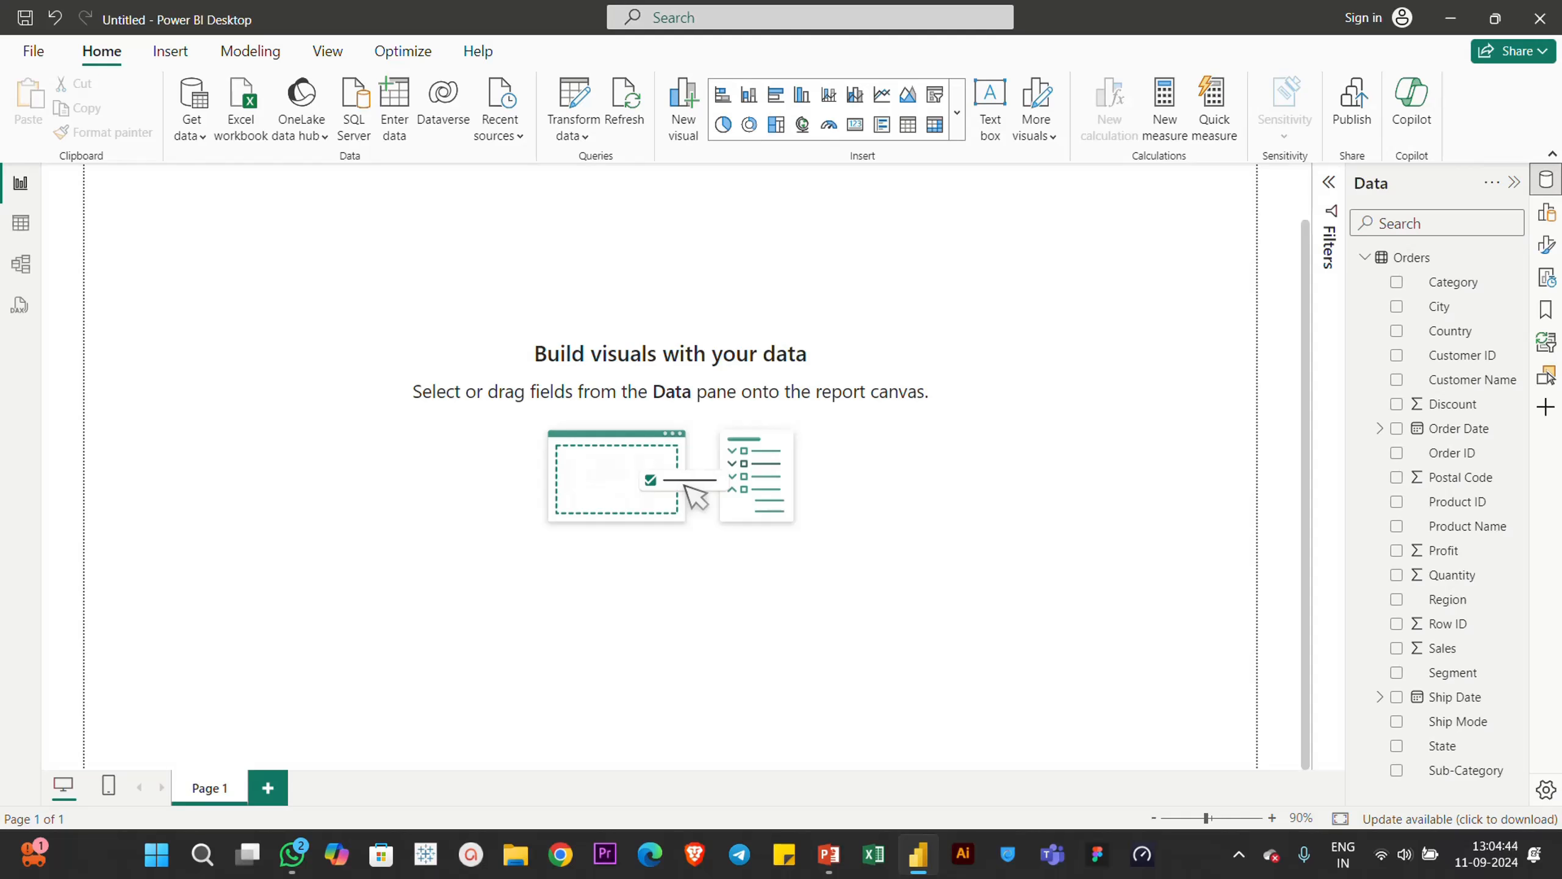
Insert a filled map visual on the blank page and enlarge it around the middle of the page
{"action": "left_click", "coordinate": [956, 113]}
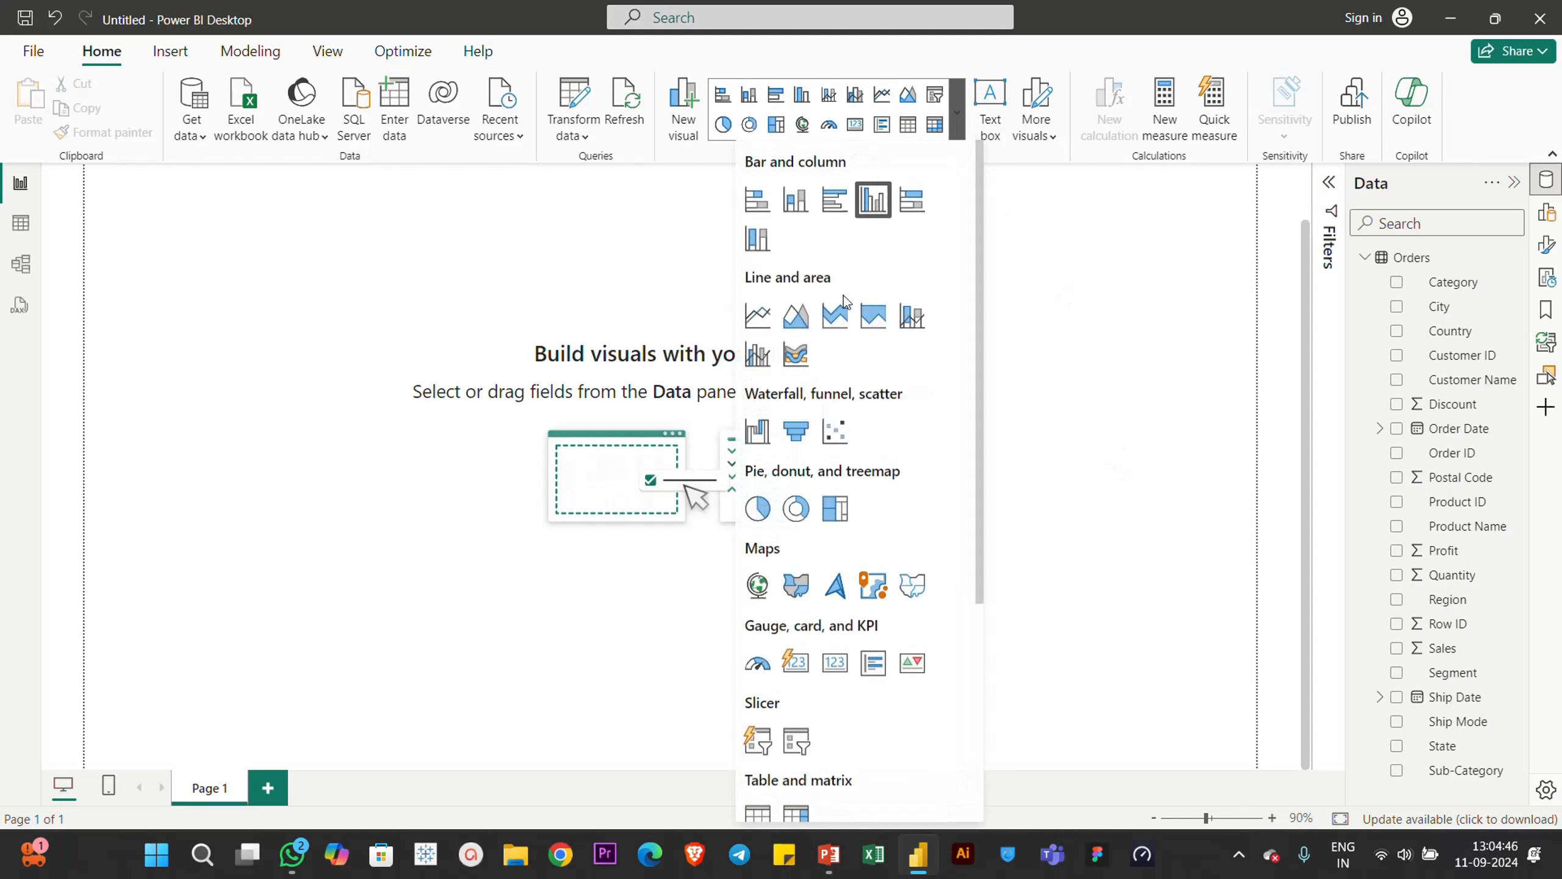
{"action": "left_click", "coordinate": [797, 584]}
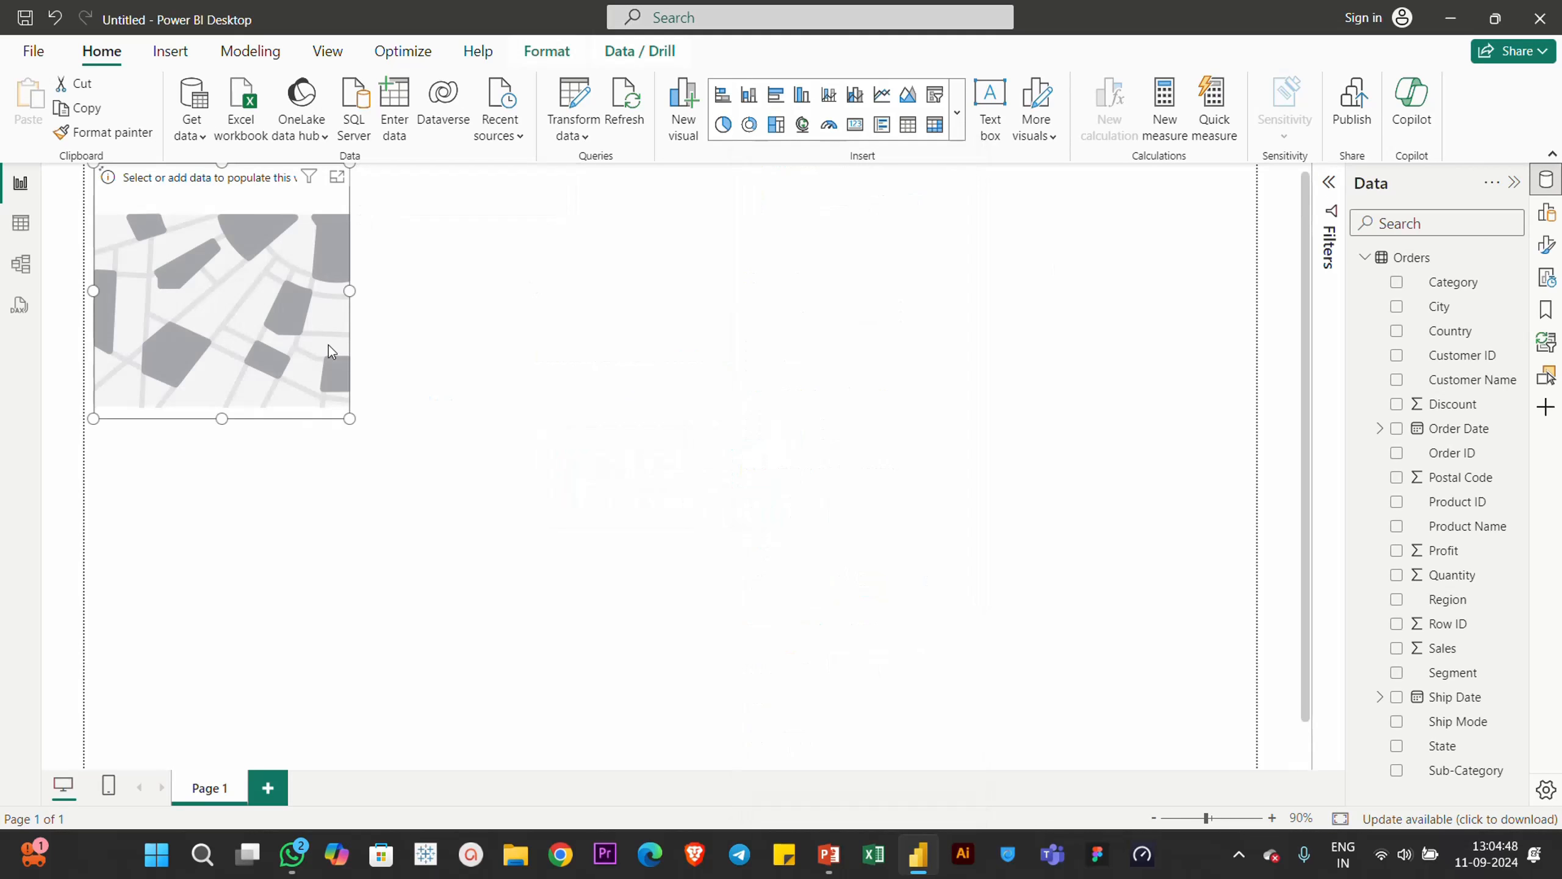
{"action": "left_click_drag", "start_coordinate": [260, 316], "coordinate": [517, 427]}
{"action": "left_click_drag", "start_coordinate": [597, 541], "coordinate": [1063, 756]}
{"action": "left_click_drag", "start_coordinate": [597, 491], "coordinate": [1113, 701]}
{"action": "left_click_drag", "start_coordinate": [1023, 448], "coordinate": [994, 441]}
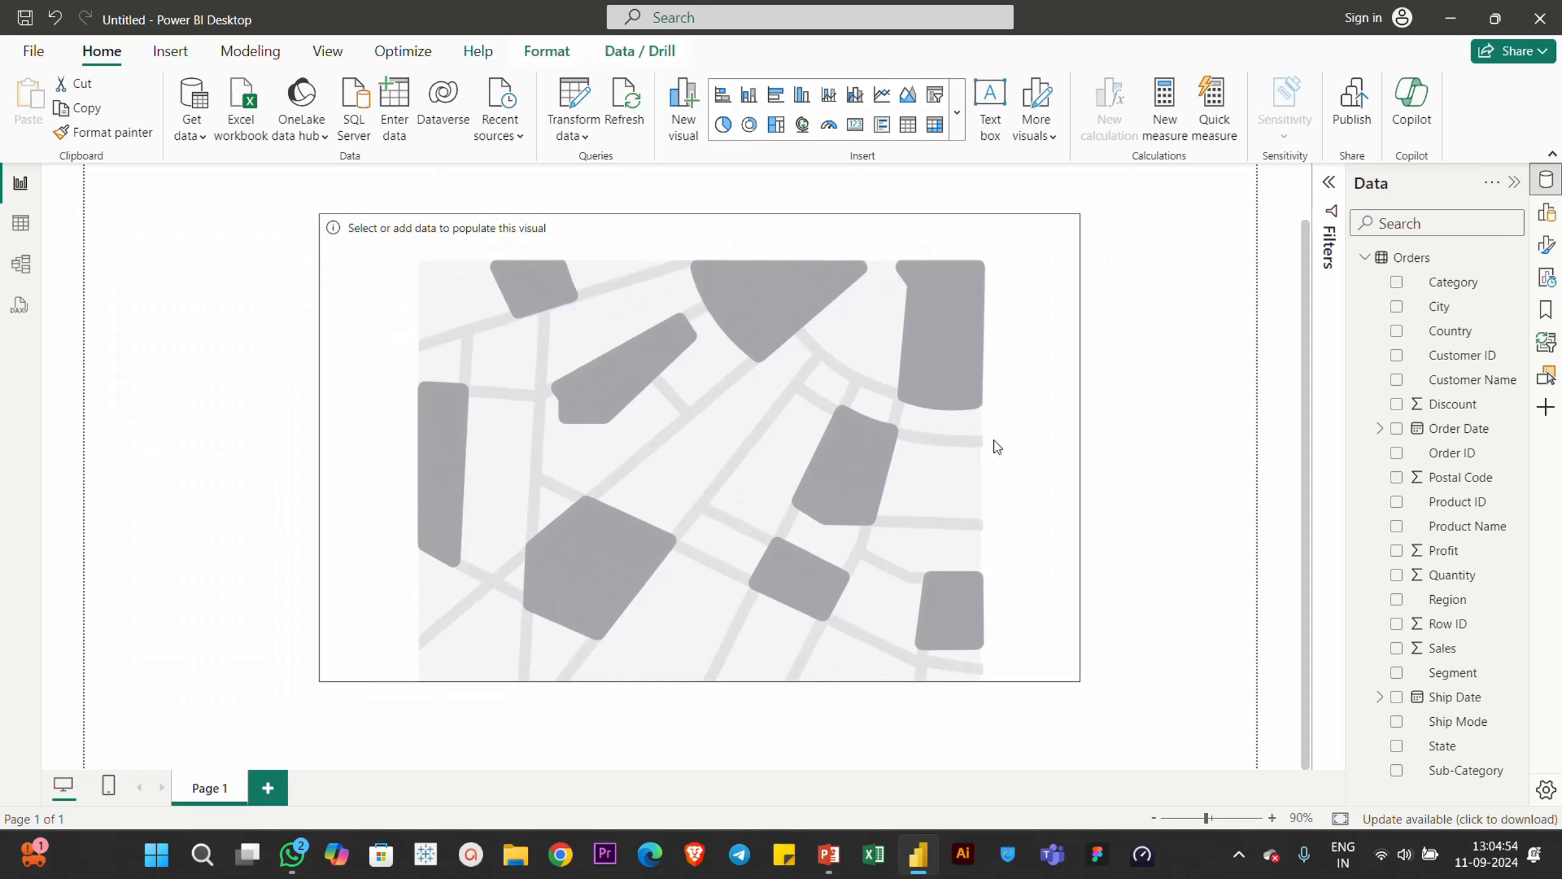
Assign State as both the location and the legend of the filled map
{"action": "left_click", "coordinate": [482, 393]}
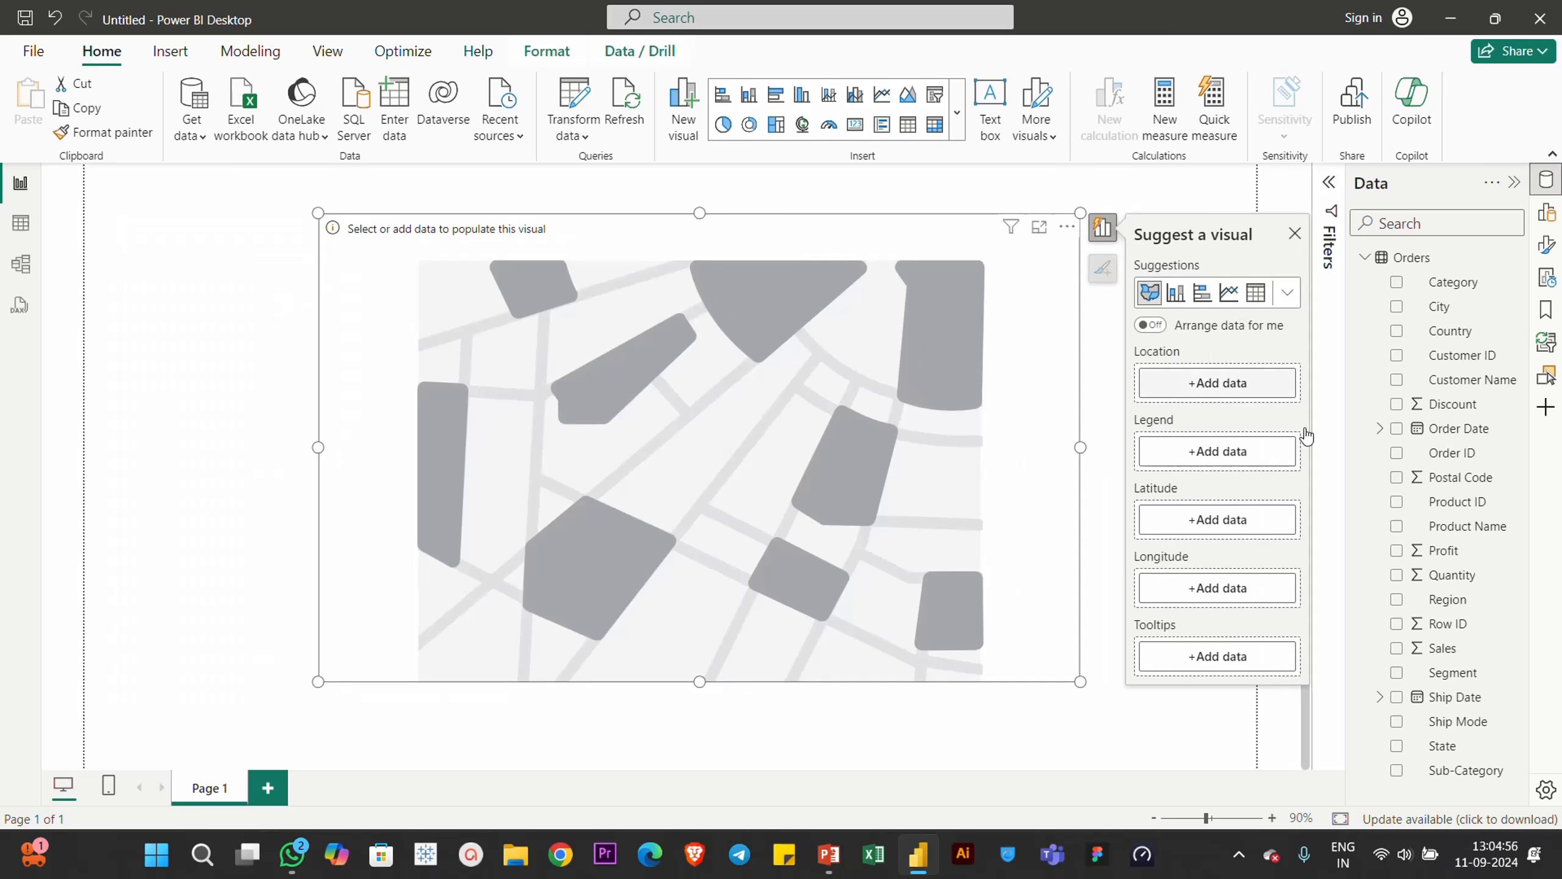
{"action": "left_click_drag", "start_coordinate": [1456, 738], "coordinate": [1224, 387]}
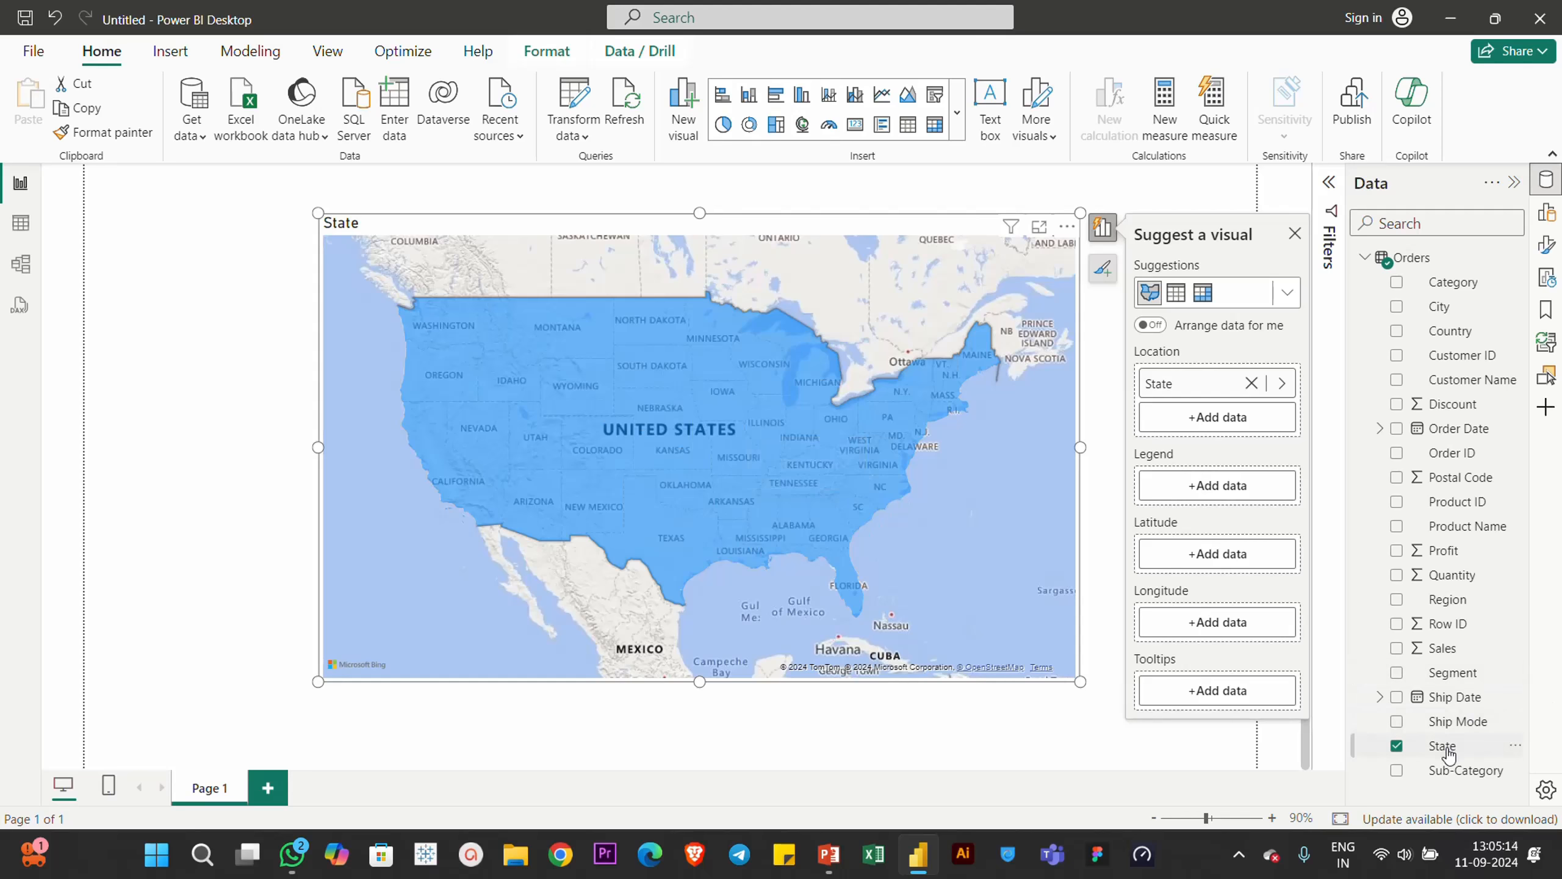
{"action": "left_click_drag", "start_coordinate": [1438, 745], "coordinate": [1220, 487]}
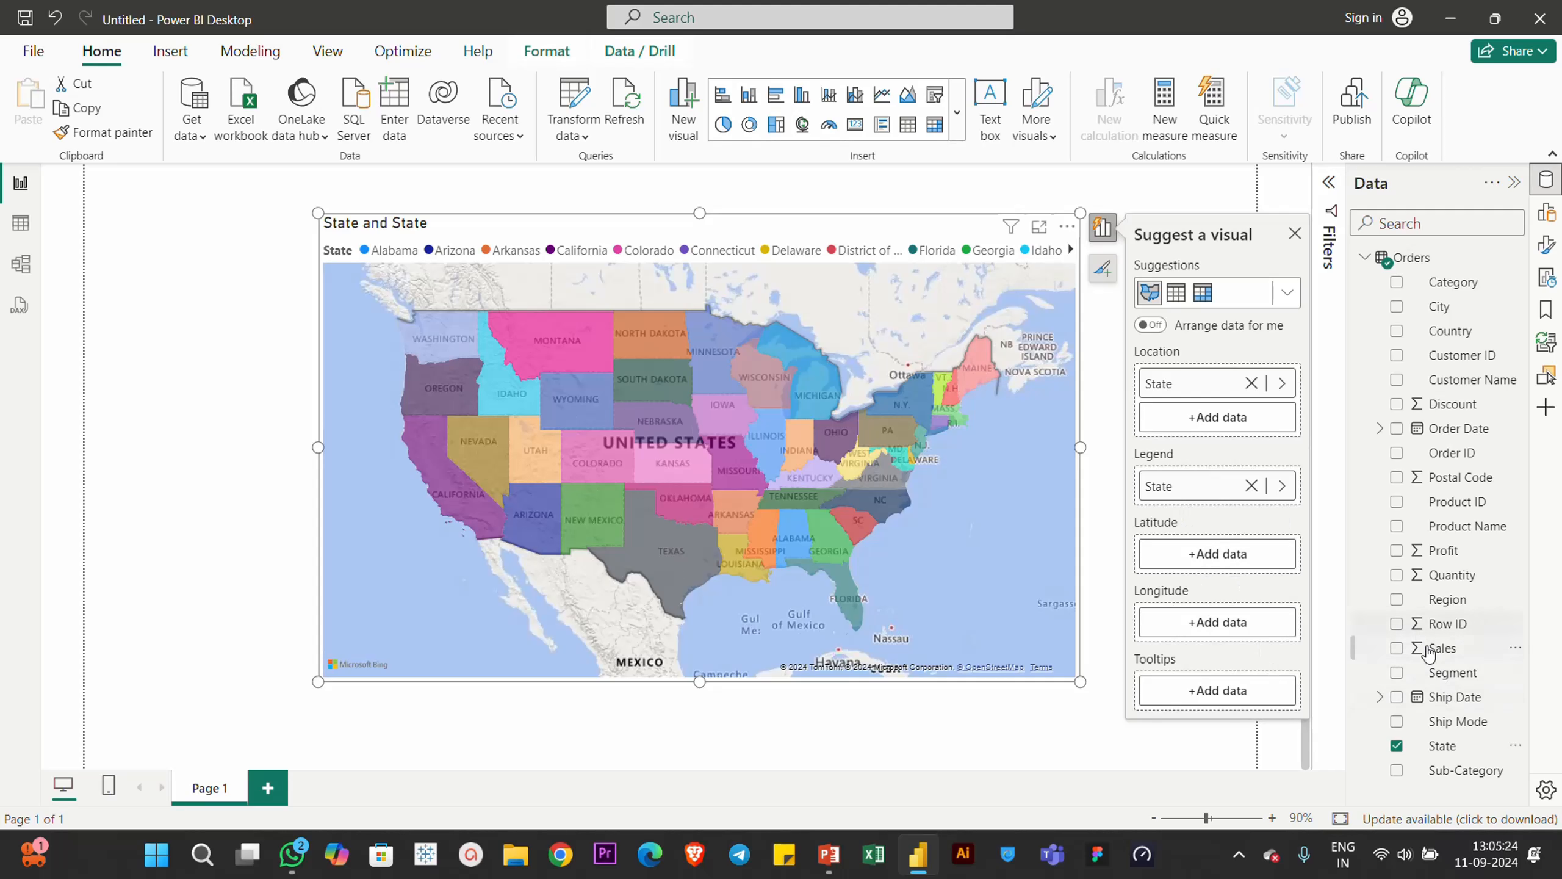
Add Sales and Profit to the filled map's tooltips and check them over the states
{"action": "left_click_drag", "start_coordinate": [1438, 648], "coordinate": [1230, 695]}
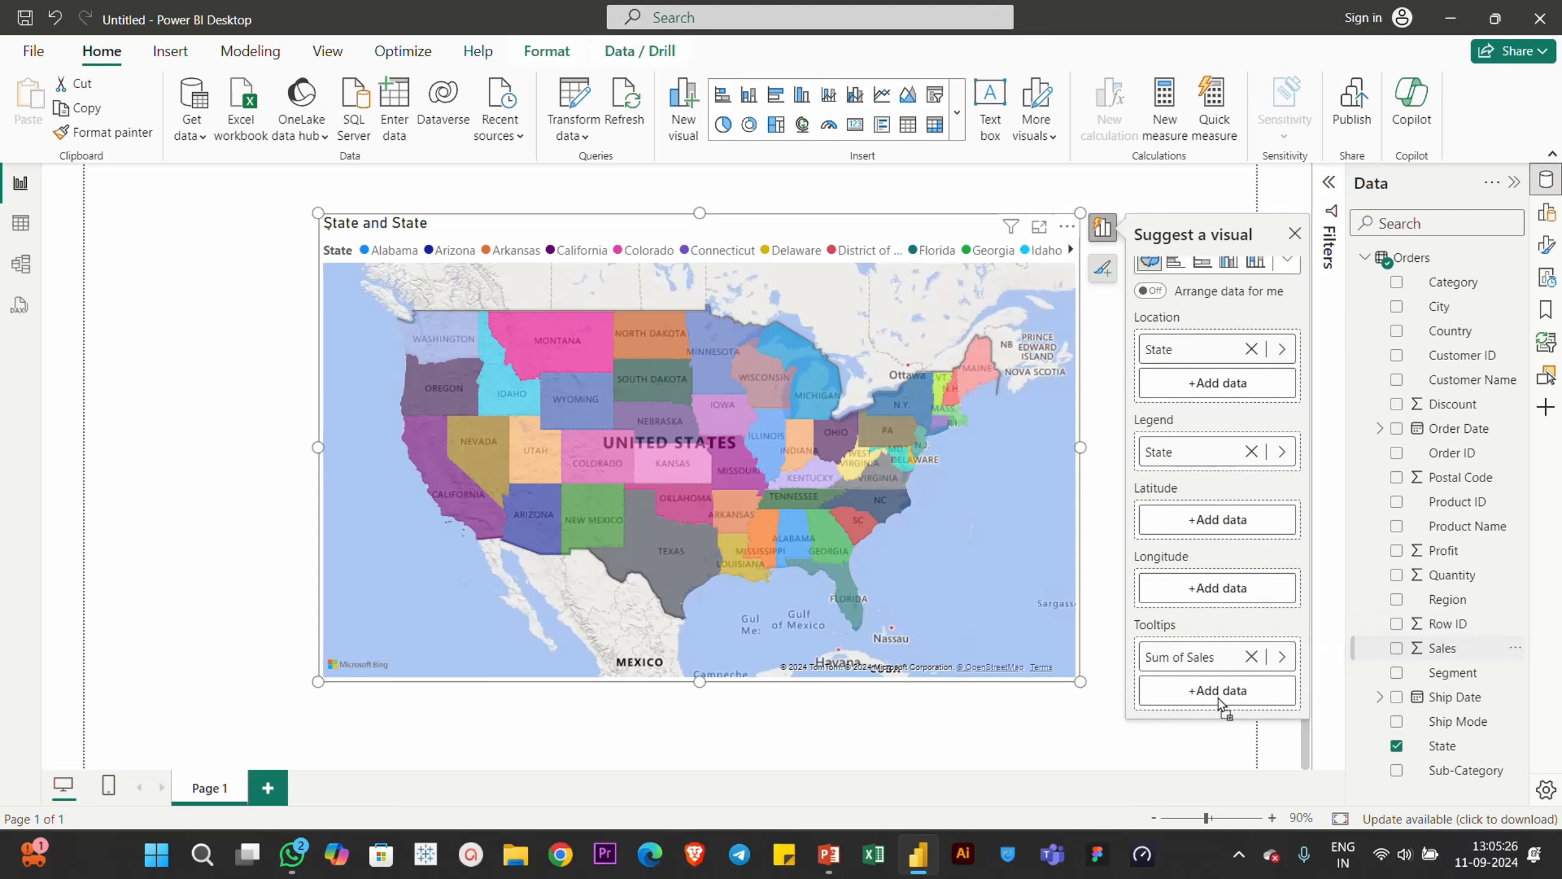
{"action": "left_click_drag", "start_coordinate": [1442, 551], "coordinate": [1206, 726]}
{"action": "mouse_move", "coordinate": [566, 405]}
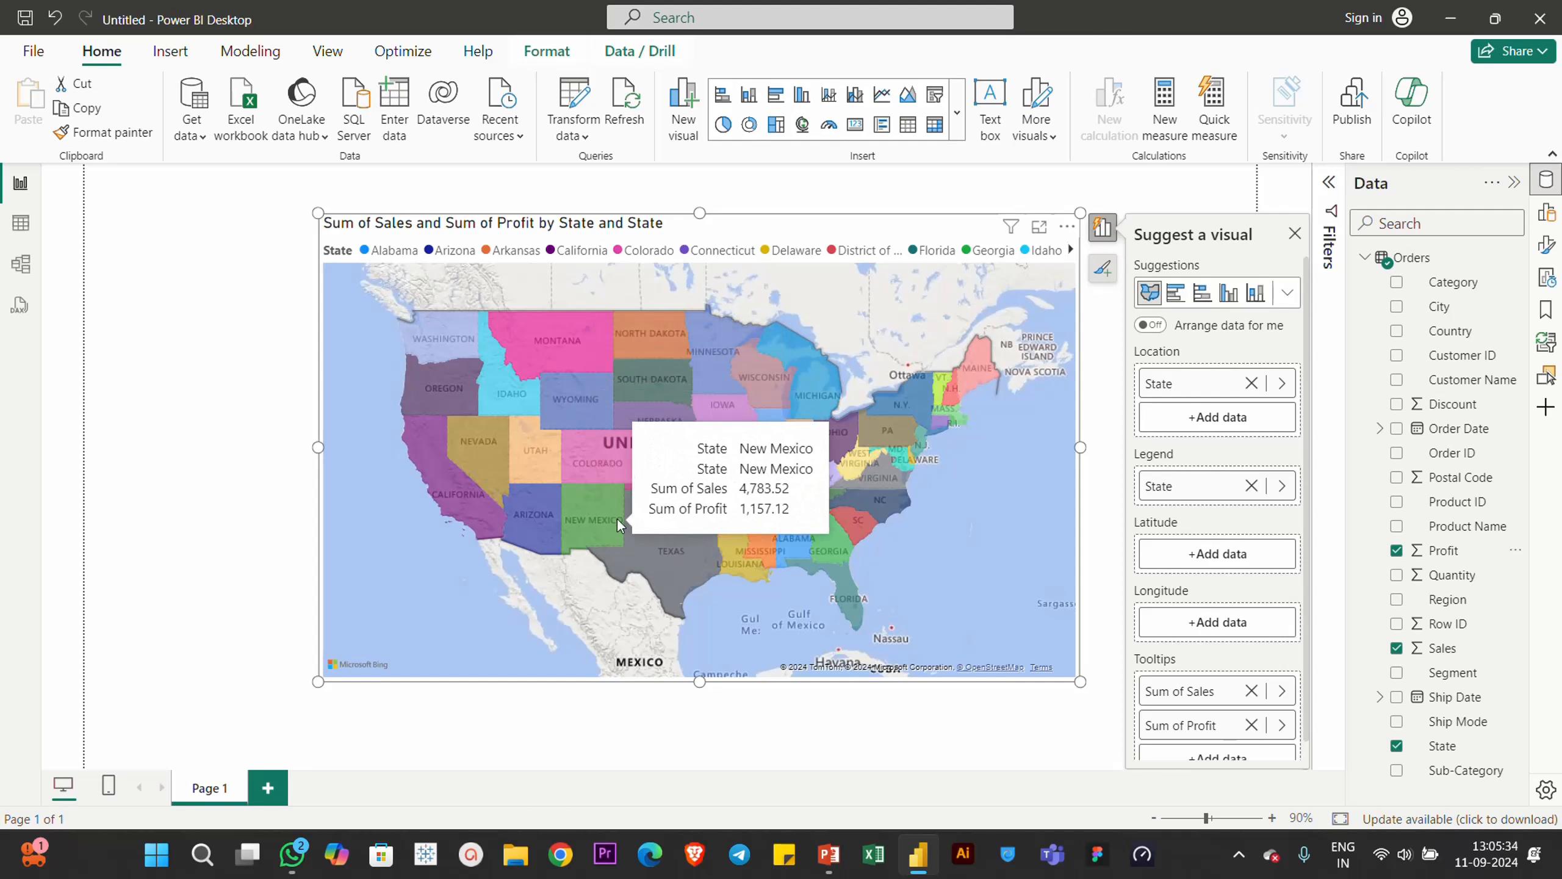
{"action": "mouse_move", "coordinate": [653, 546]}
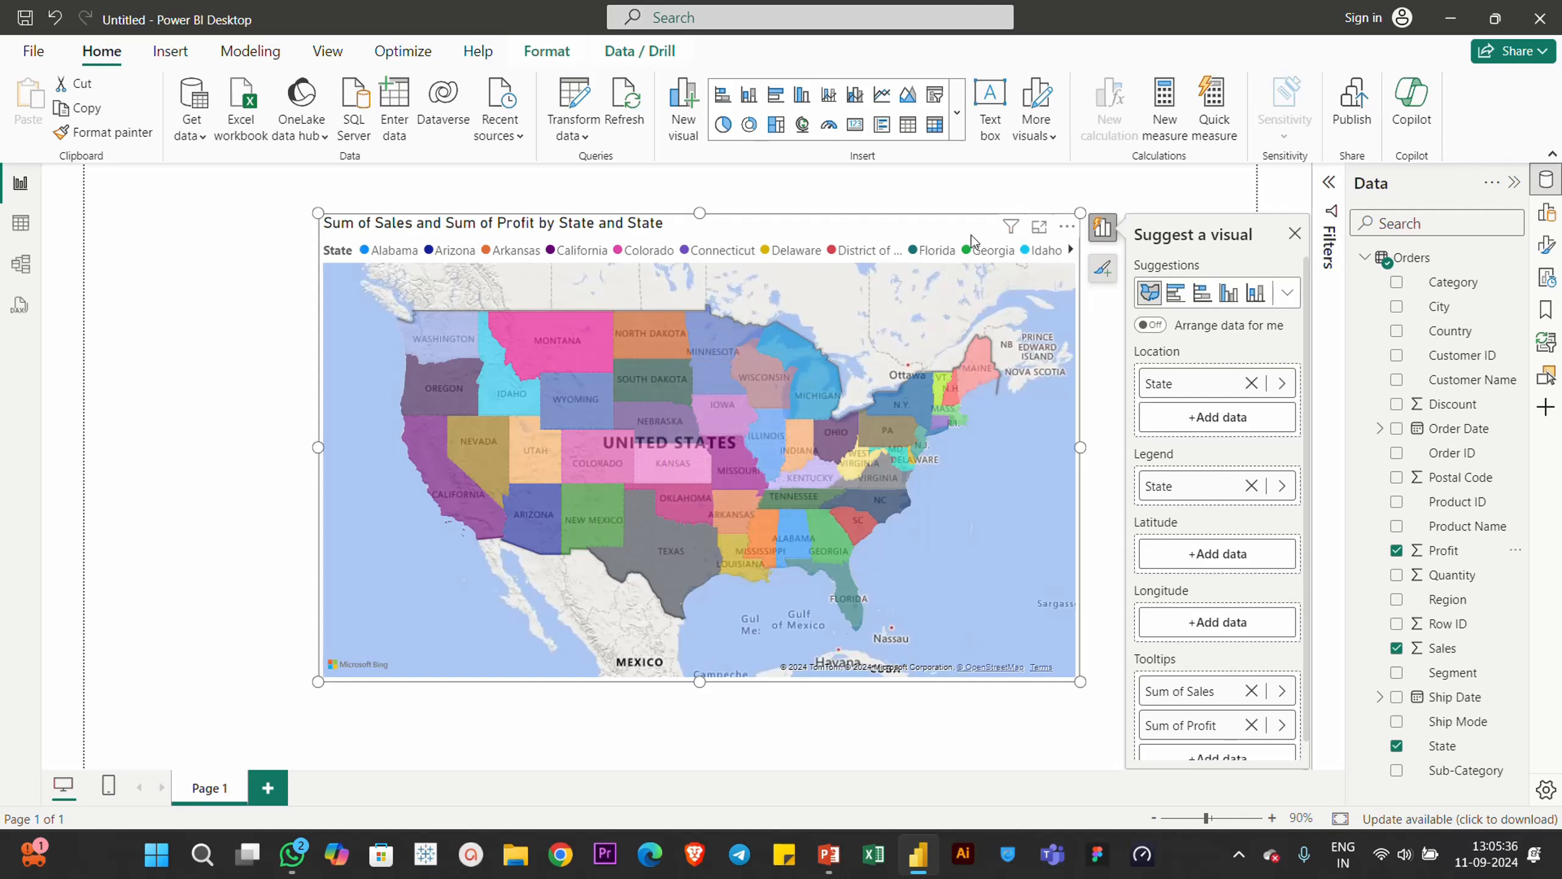
Examine the filled map's formatting options for fill colors, size and style, and map settings, including the available map styles
{"action": "left_click_drag", "start_coordinate": [971, 234], "coordinate": [916, 217]}
{"action": "left_click", "coordinate": [1546, 244]}
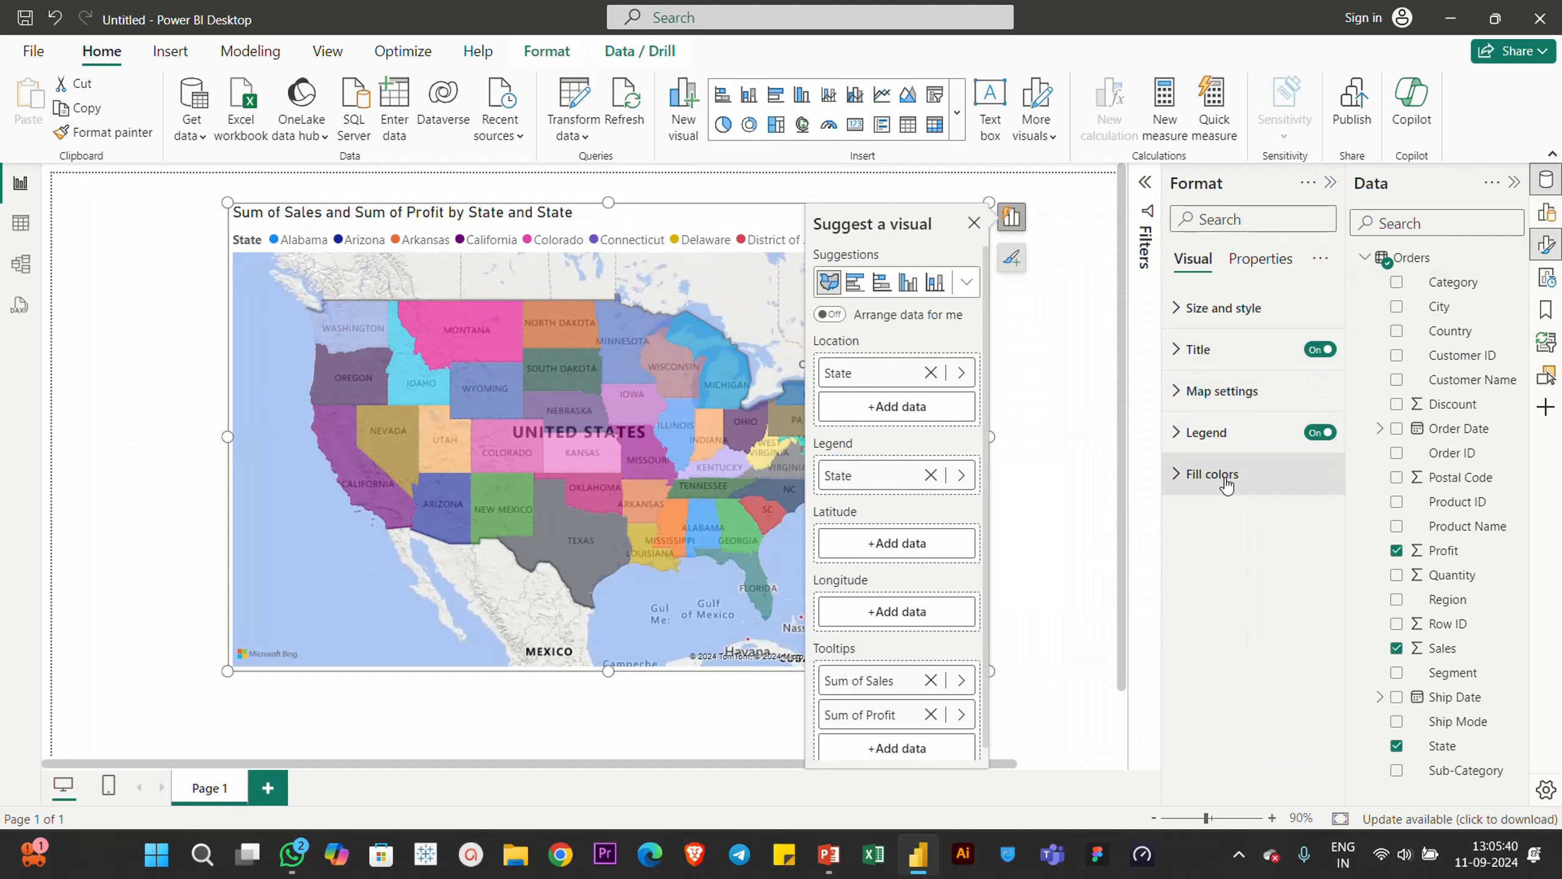
{"action": "left_click", "coordinate": [1213, 474]}
{"action": "left_click", "coordinate": [1213, 473]}
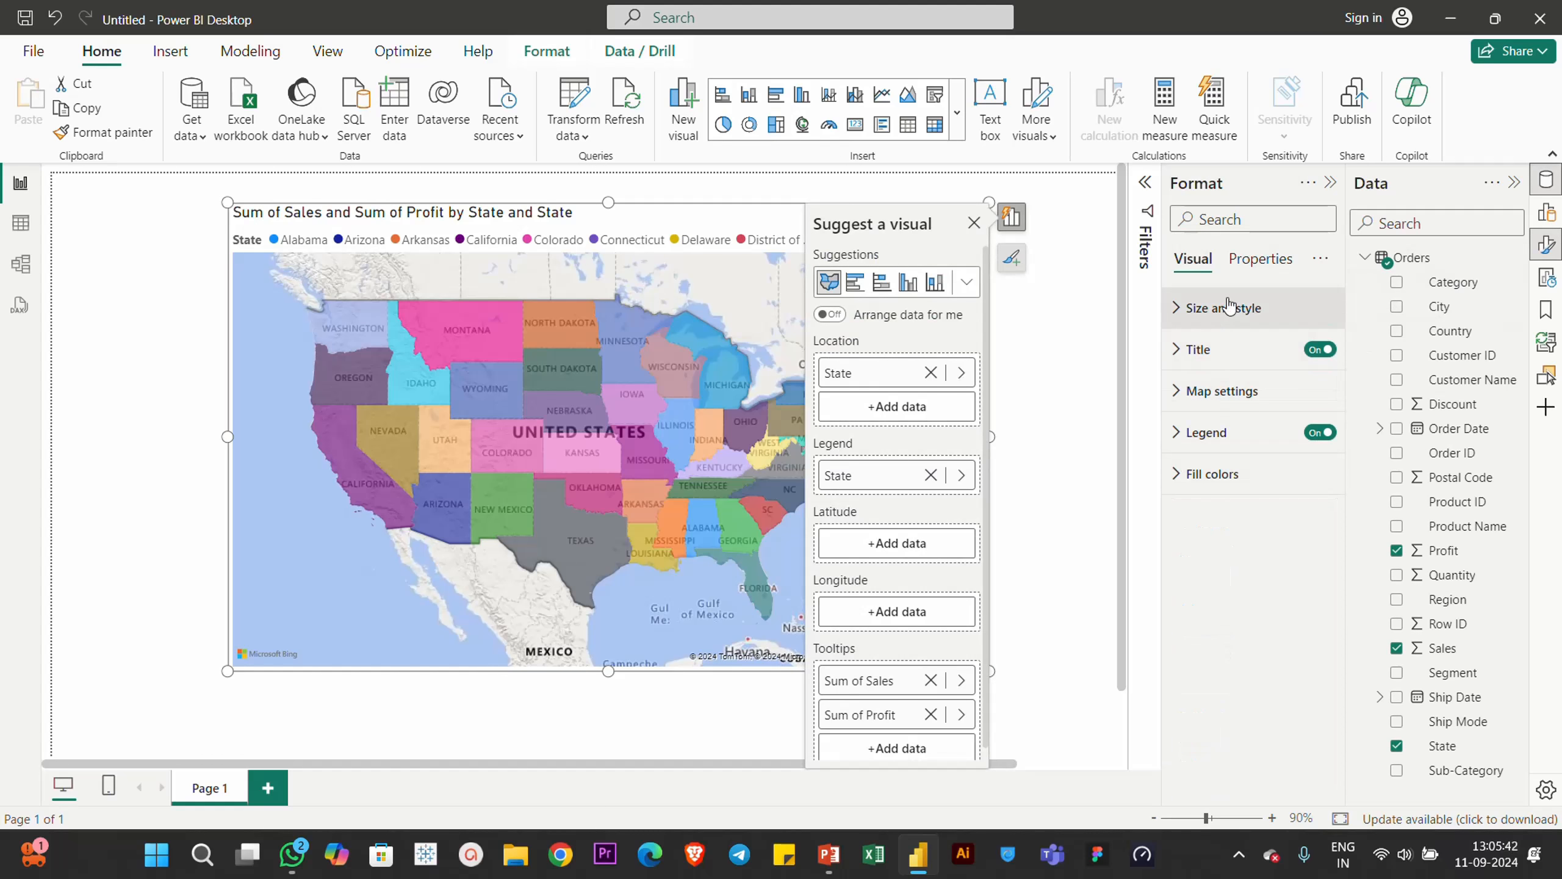
{"action": "left_click", "coordinate": [1223, 308]}
{"action": "left_click", "coordinate": [1225, 310]}
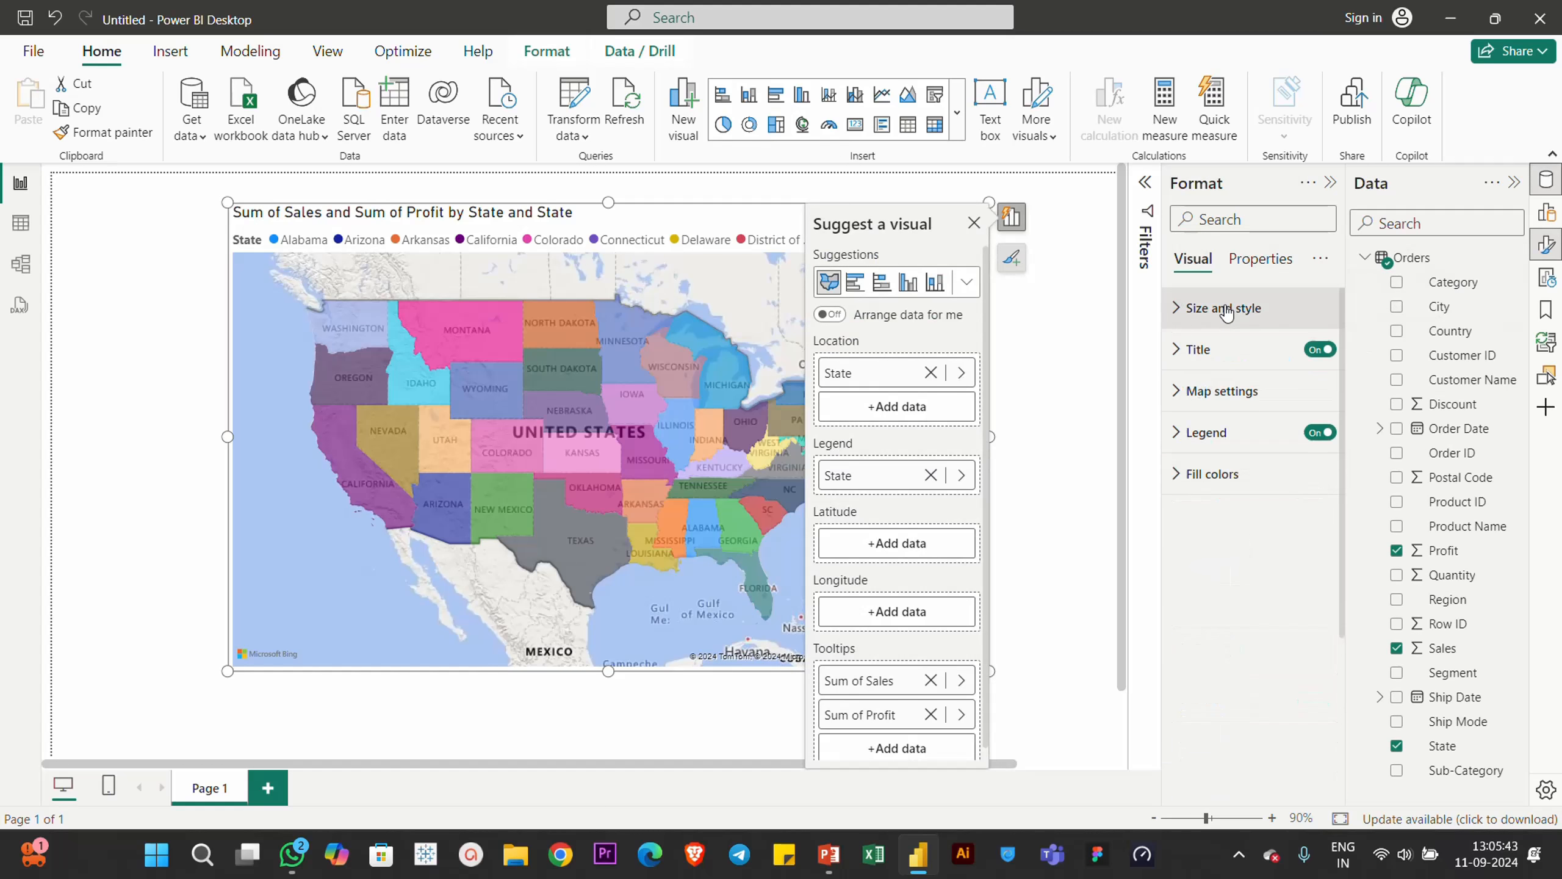
{"action": "left_click", "coordinate": [1206, 390]}
{"action": "left_click", "coordinate": [1241, 583]}
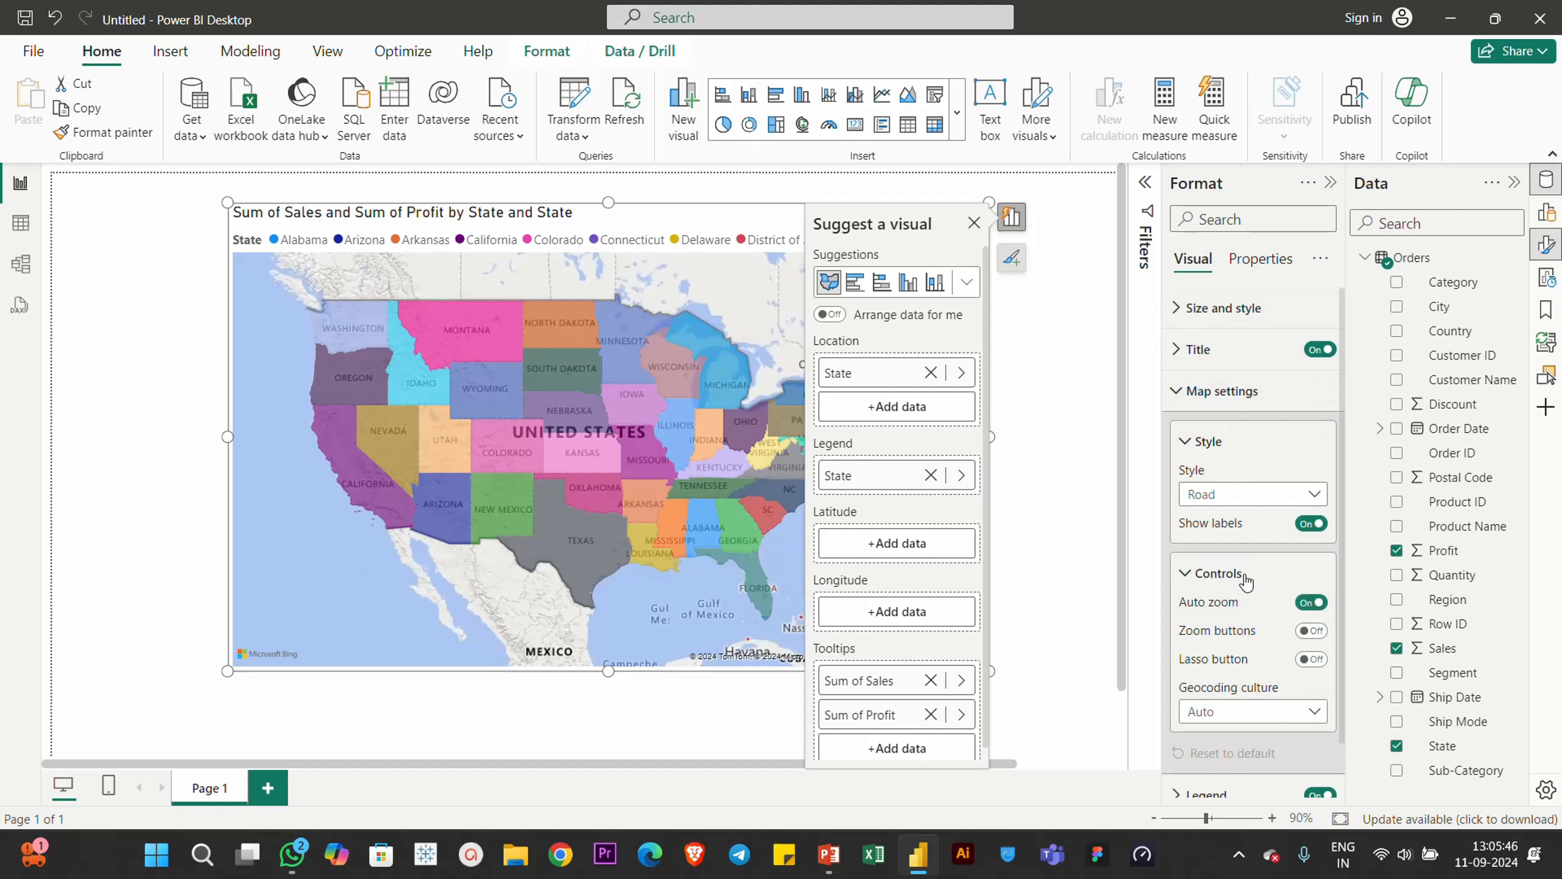
{"action": "scroll", "coordinate": [1245, 582], "scroll_direction": "down", "scroll_amount": 1}
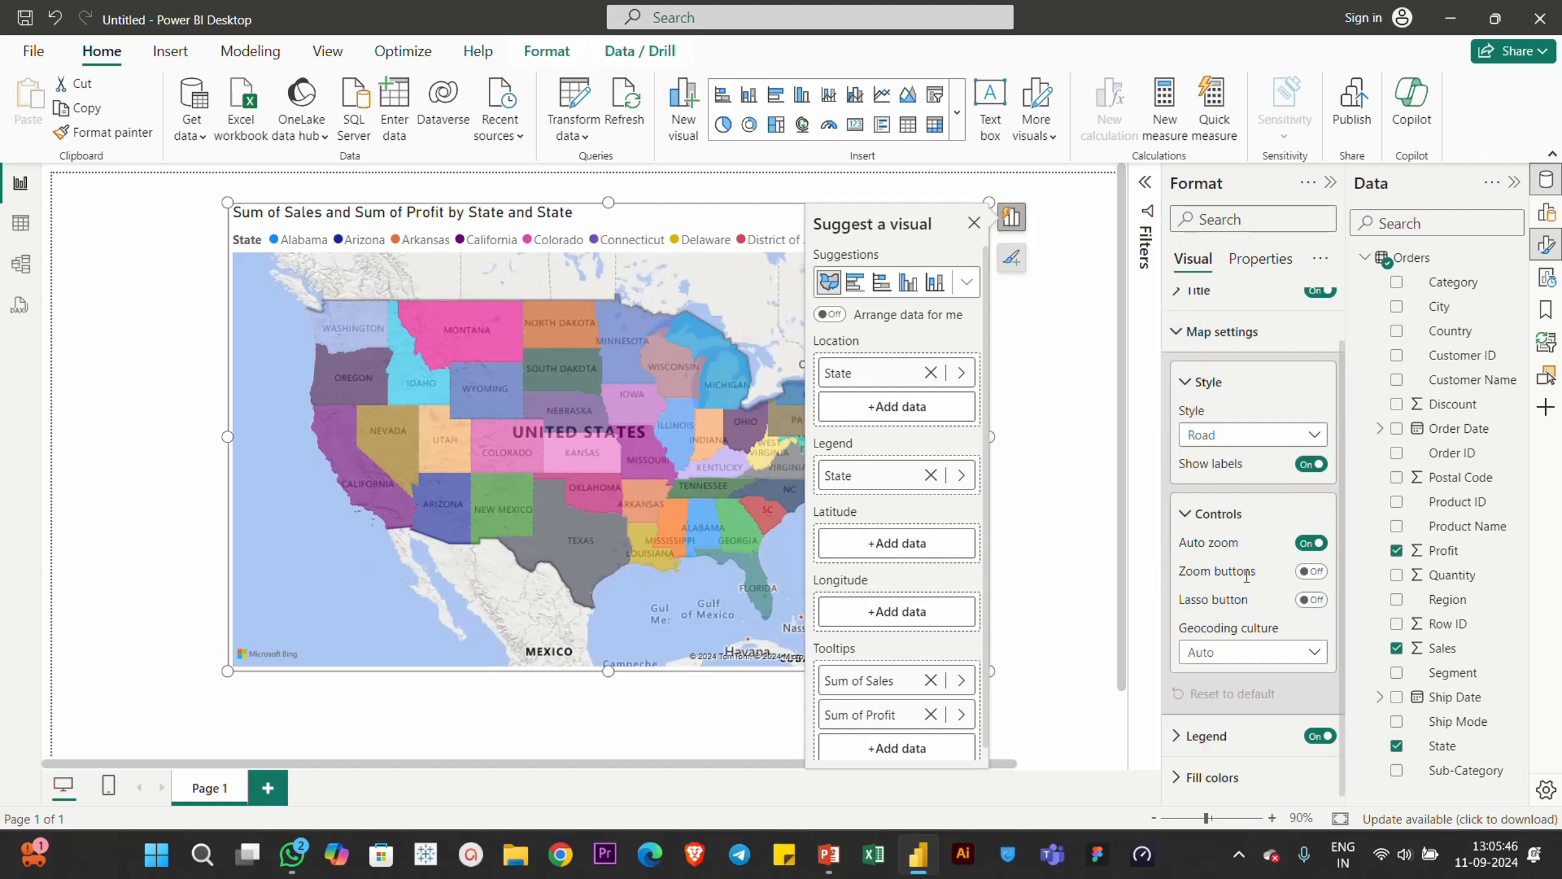
{"action": "left_click", "coordinate": [1228, 518]}
{"action": "left_click", "coordinate": [1214, 495]}
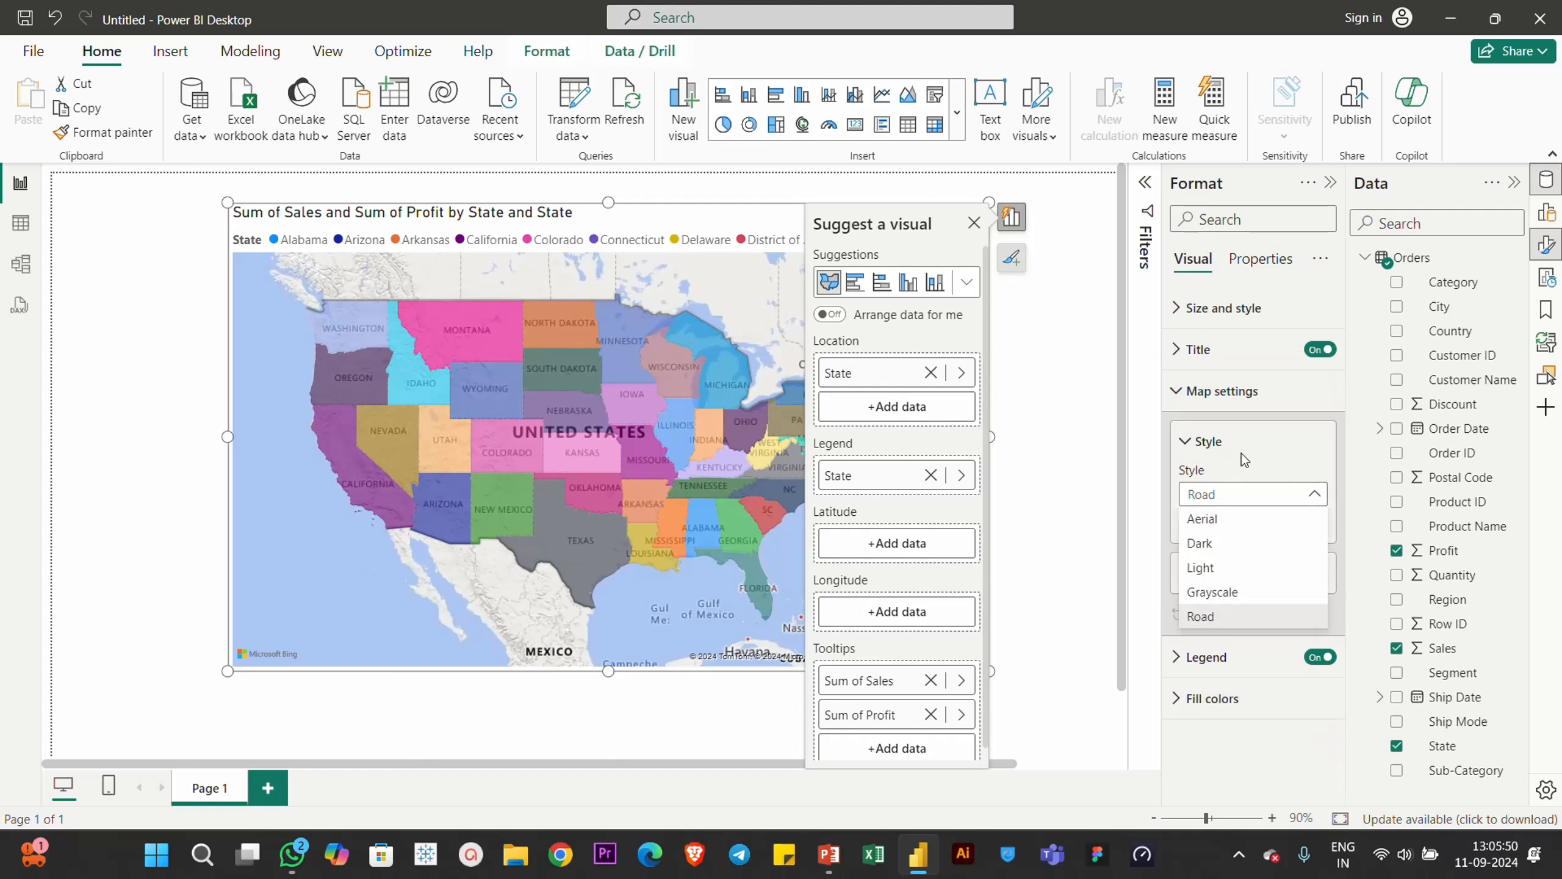
{"action": "left_click", "coordinate": [1241, 455]}
{"action": "left_click", "coordinate": [1226, 391]}
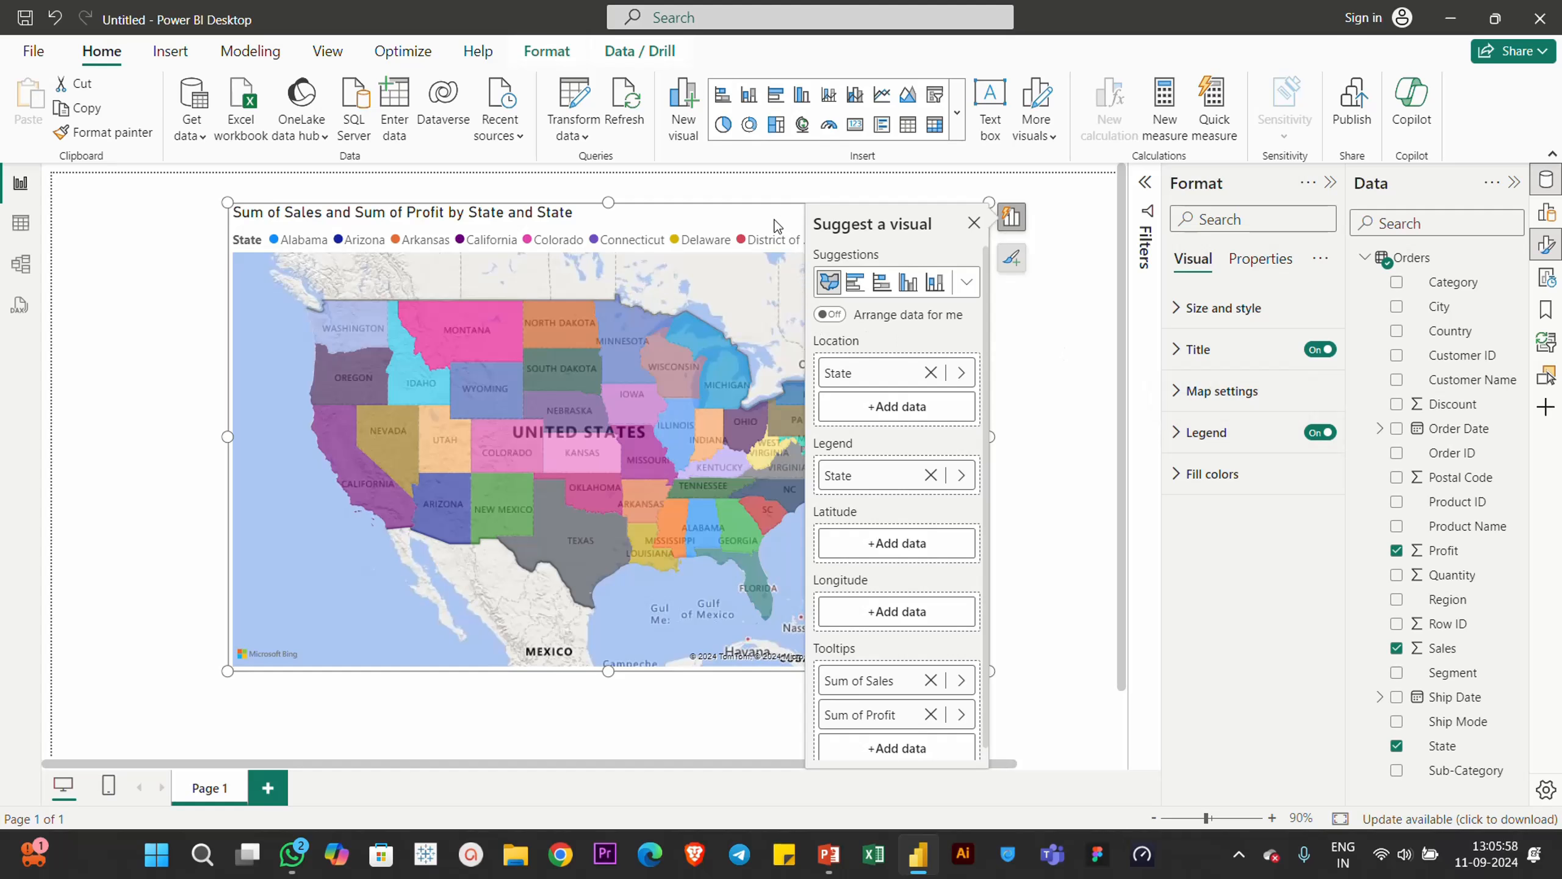
Enlarge the filled map across the page and check zooming in on its central states
{"action": "left_click", "coordinate": [974, 225]}
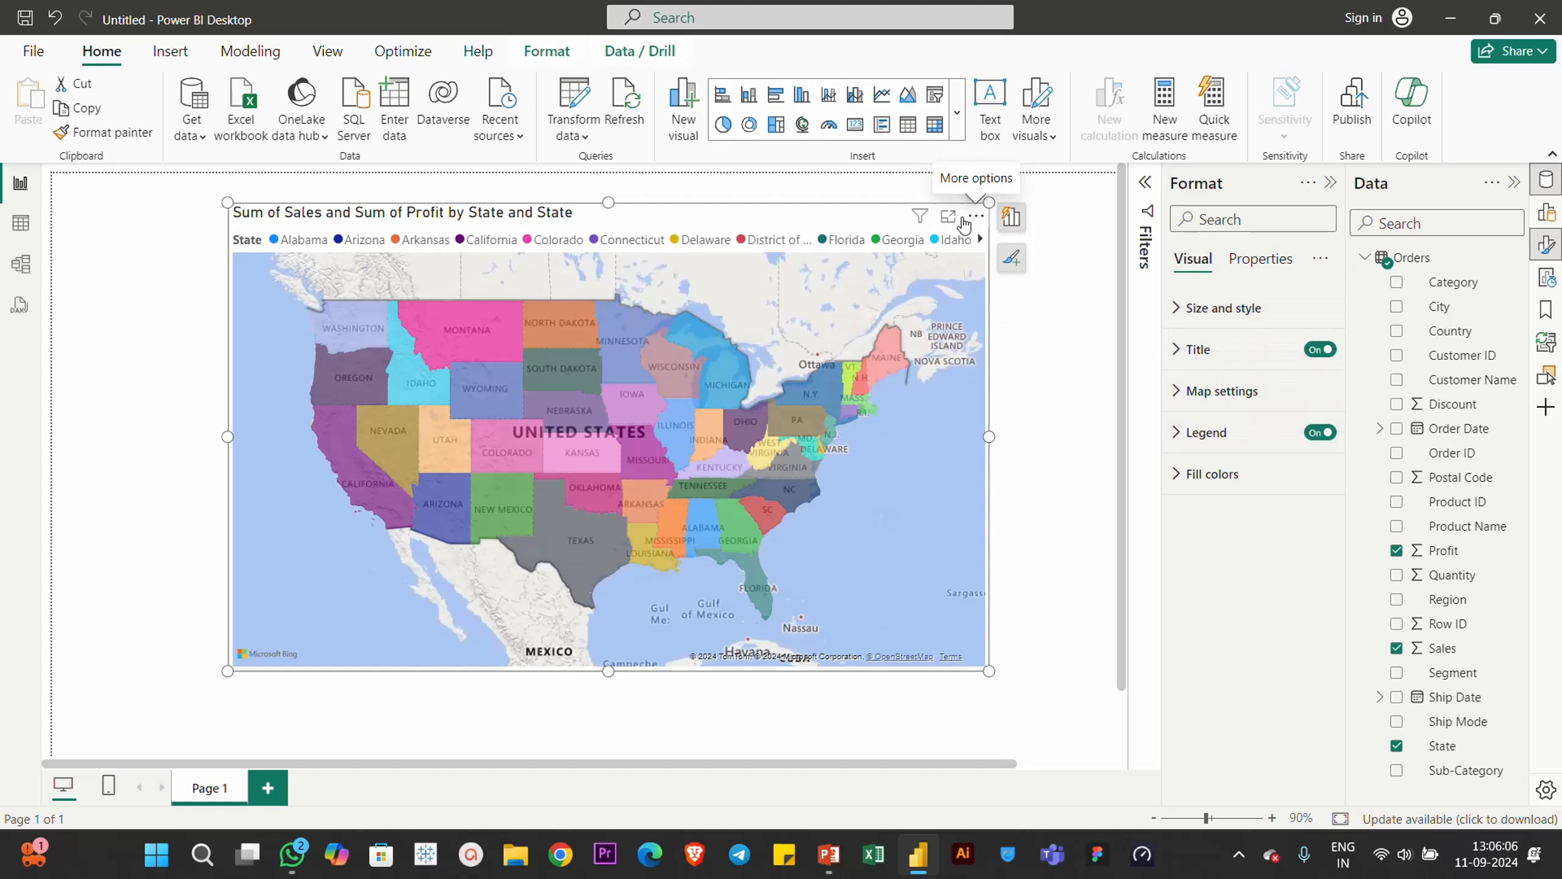
{"action": "left_click_drag", "start_coordinate": [973, 225], "coordinate": [870, 225]}
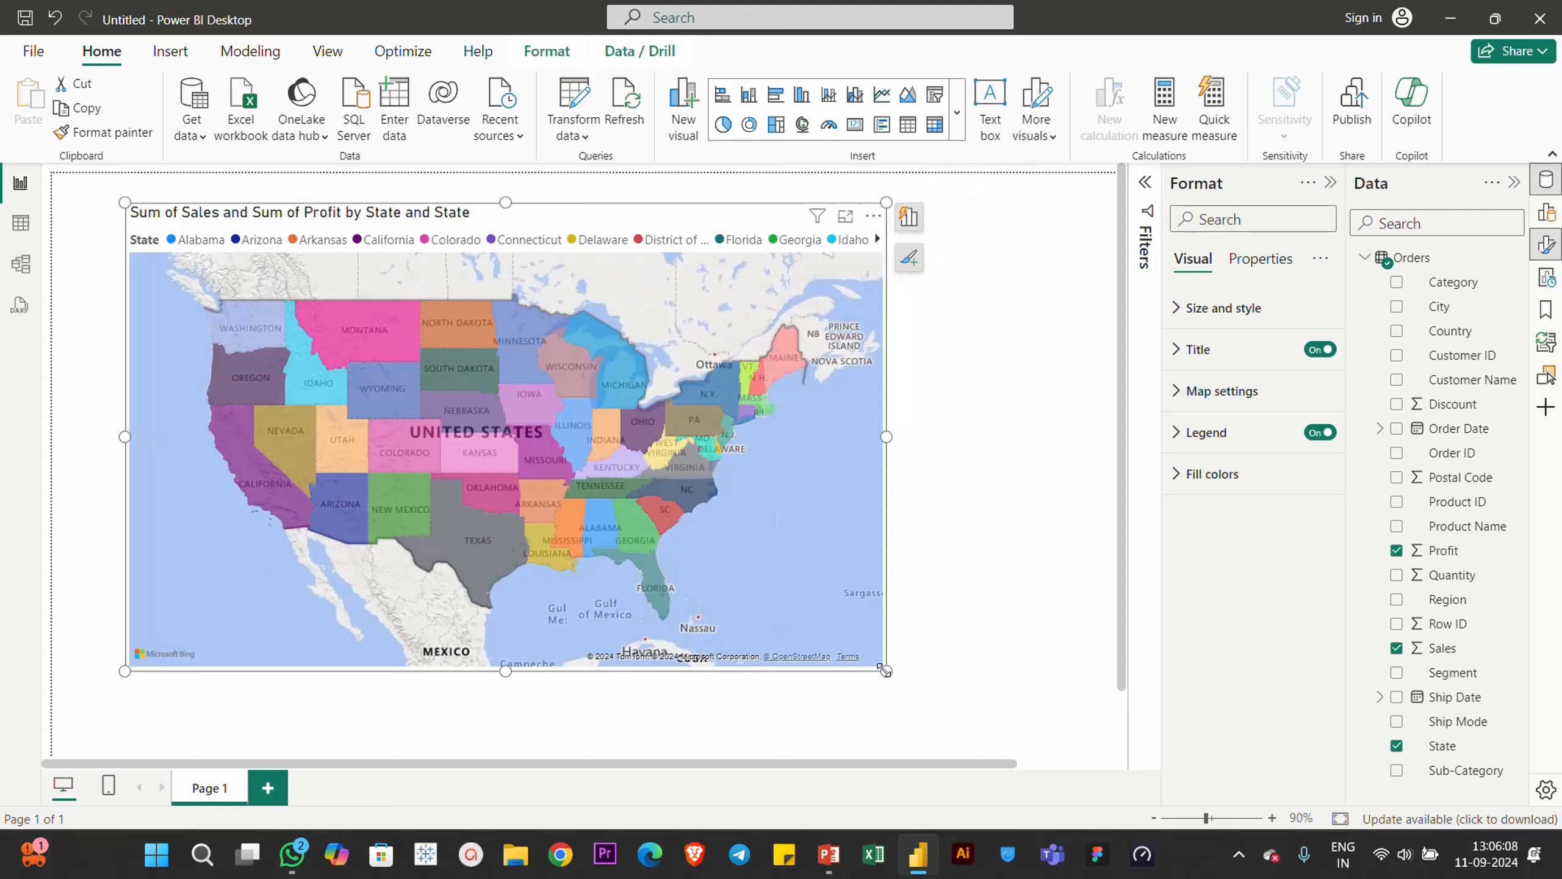
{"action": "left_click_drag", "start_coordinate": [885, 671], "coordinate": [1003, 730]}
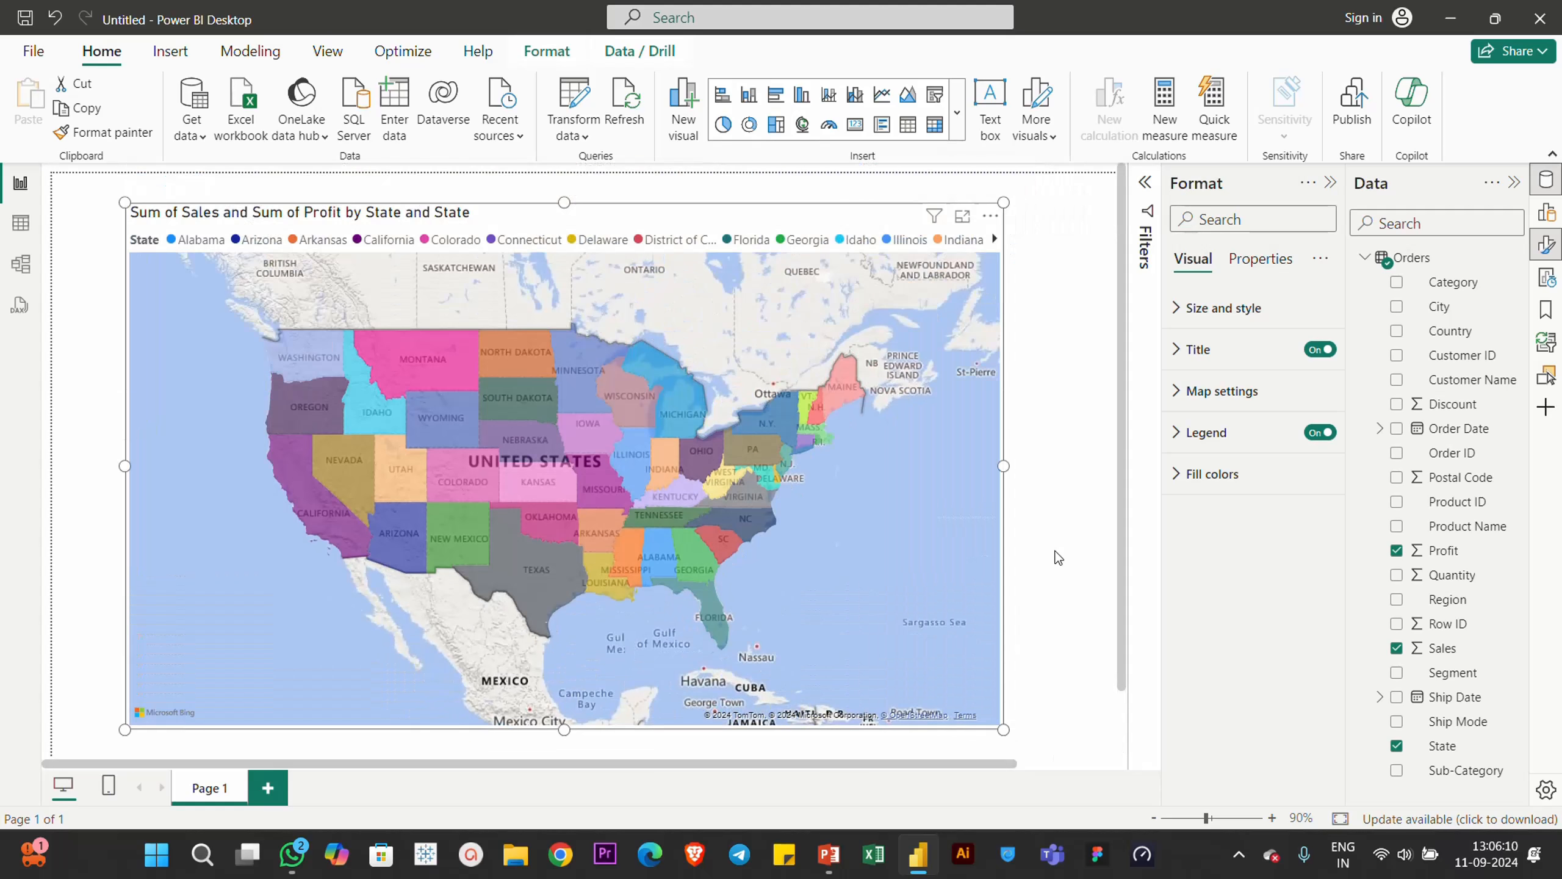
{"action": "scroll", "coordinate": [518, 465], "scroll_direction": "up", "scroll_amount": 3}
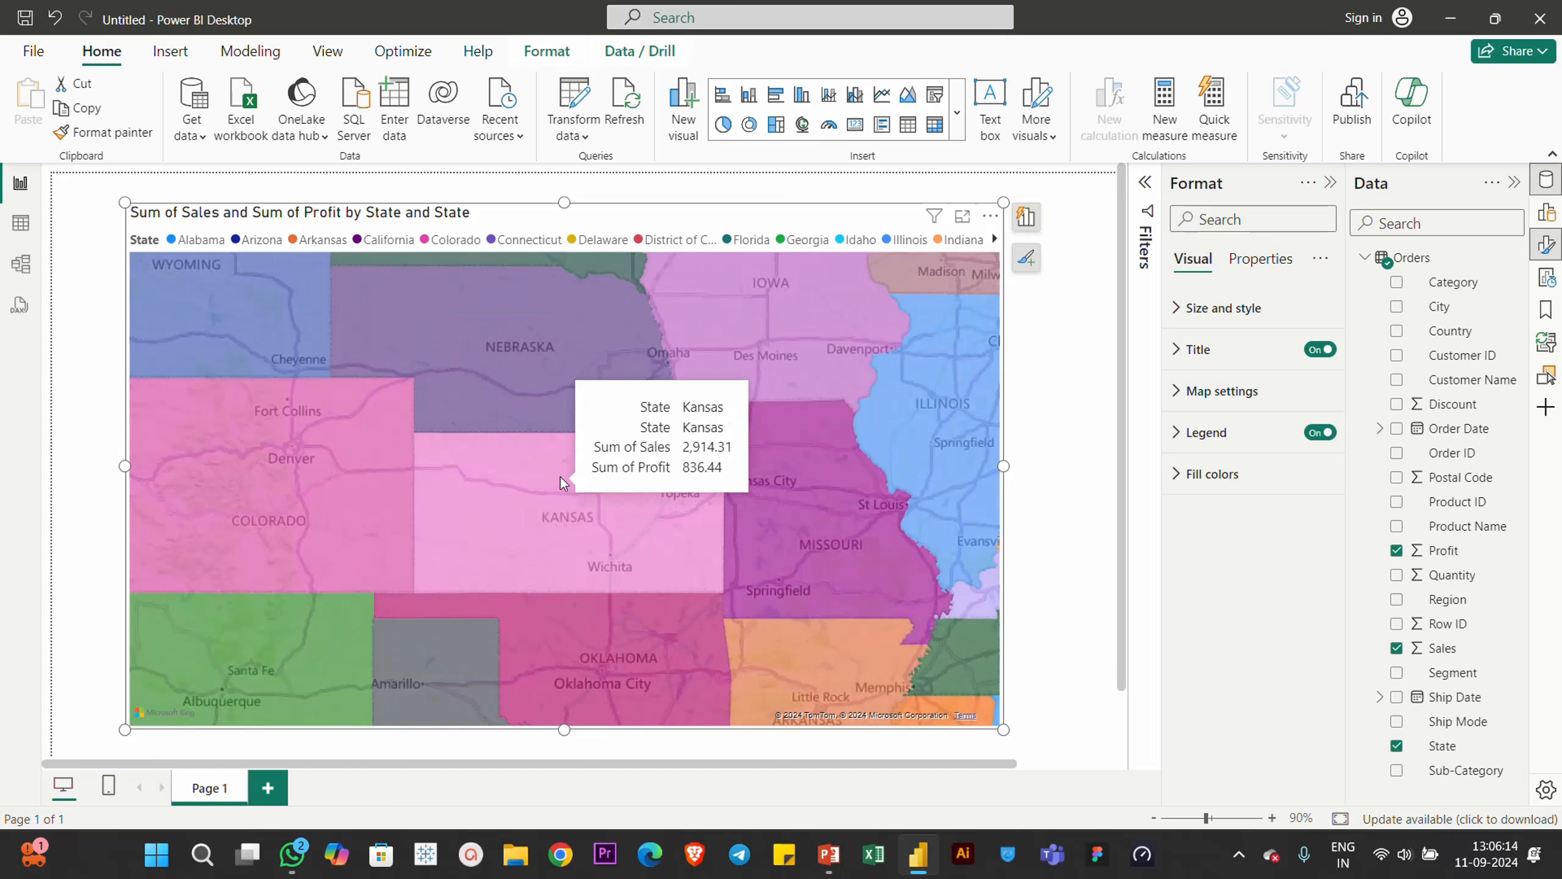
{"action": "scroll", "coordinate": [379, 472], "scroll_direction": "down", "scroll_amount": 2}
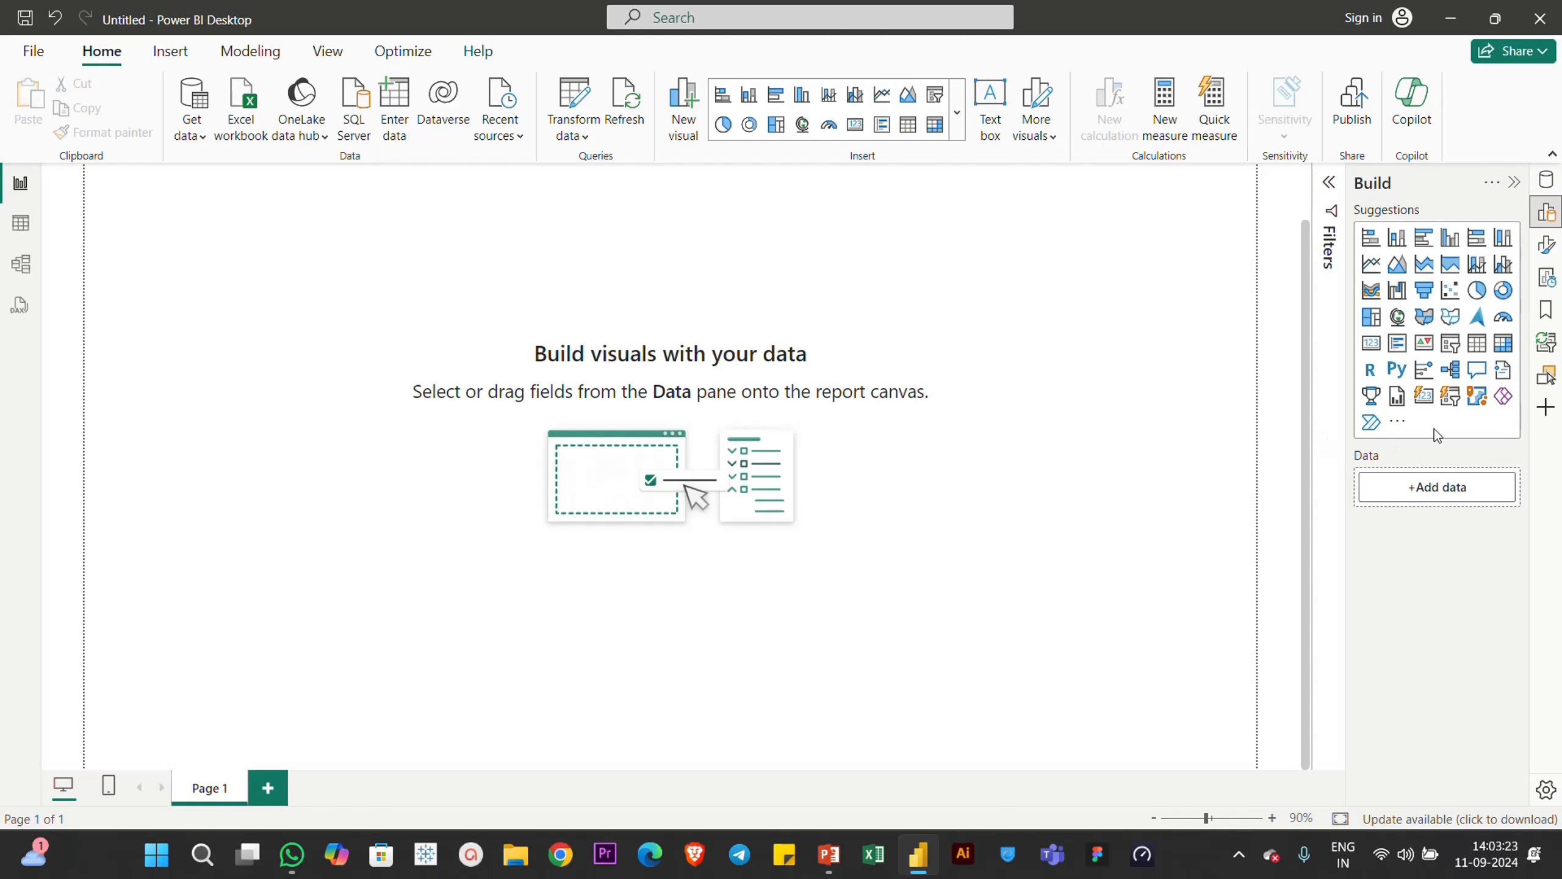
Insert an ArcGIS map visual on the blank page and enlarge it near the page's centre
{"action": "left_click", "coordinate": [1477, 395]}
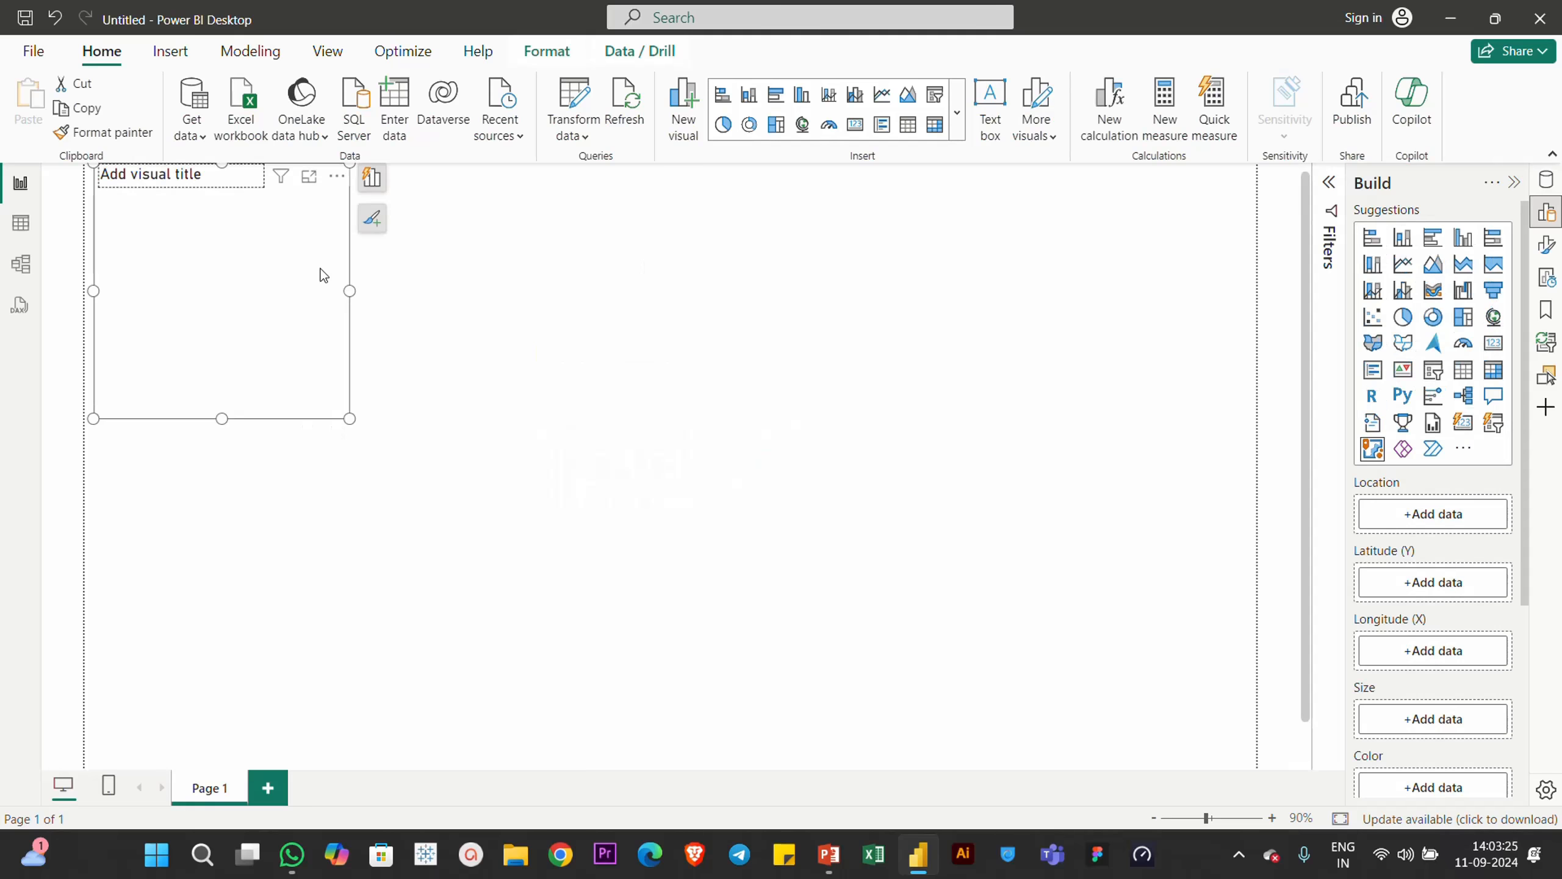
{"action": "left_click_drag", "start_coordinate": [350, 419], "coordinate": [715, 690]}
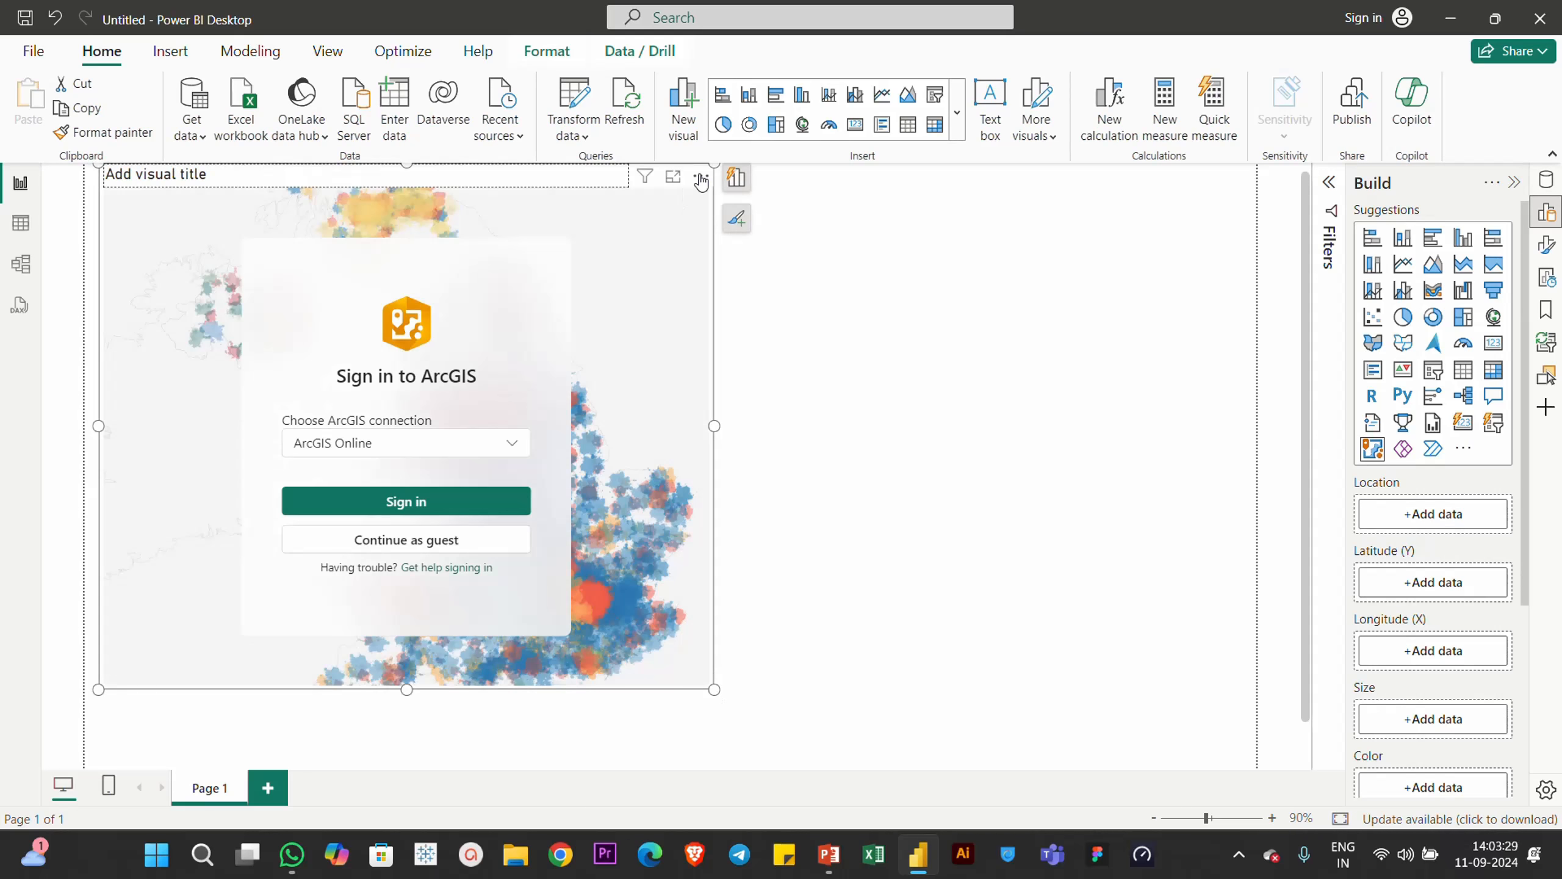
{"action": "left_click_drag", "start_coordinate": [706, 169], "coordinate": [972, 236]}
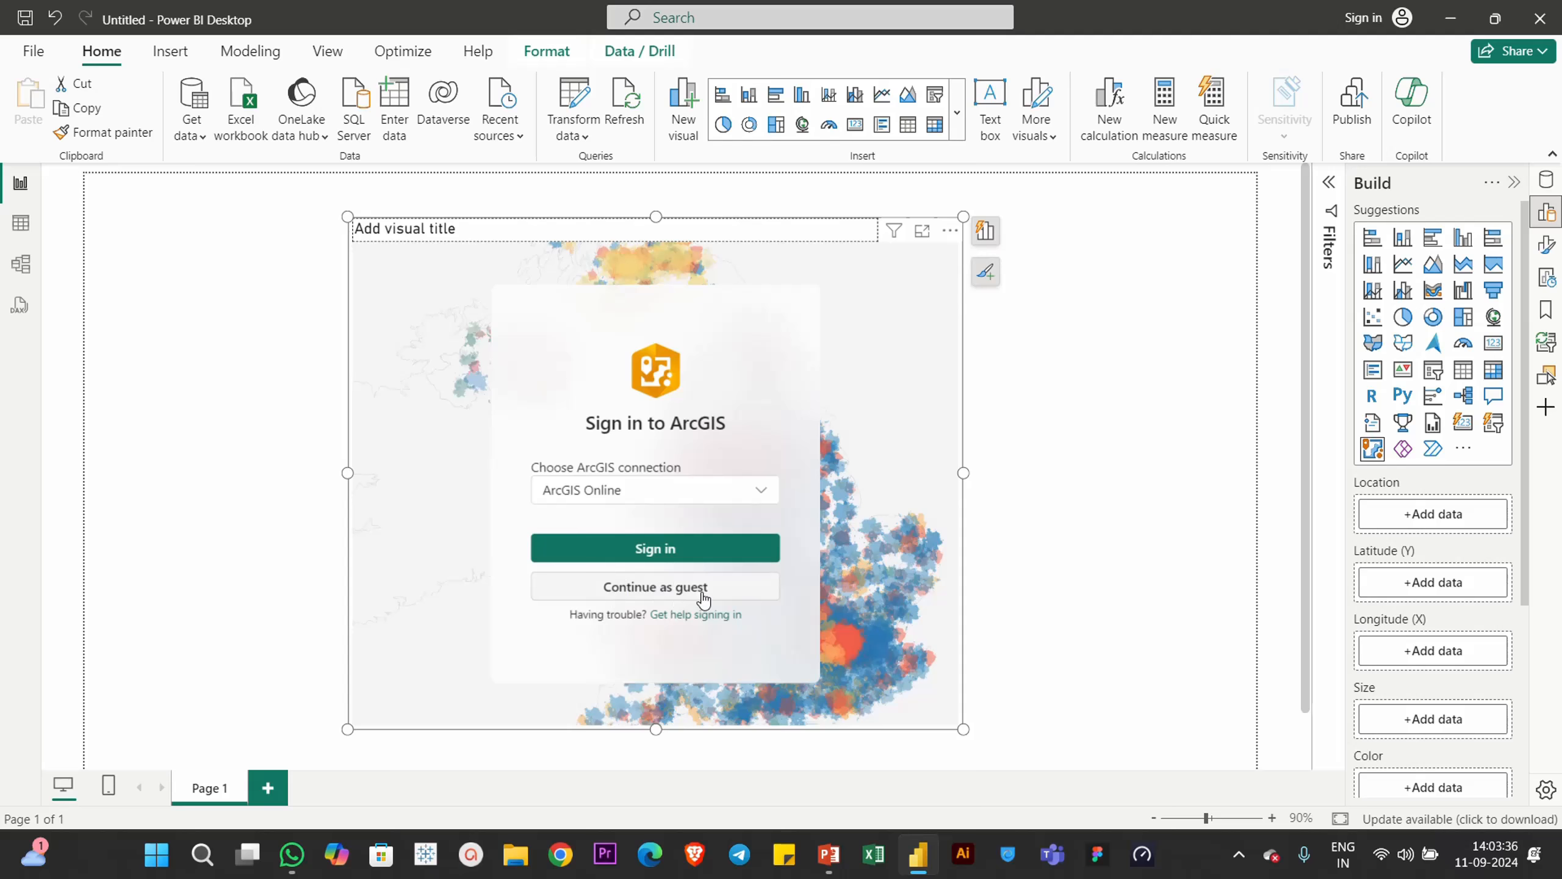
Continue to ArcGIS as a guest and assign State as the map's location
{"action": "left_click", "coordinate": [661, 587]}
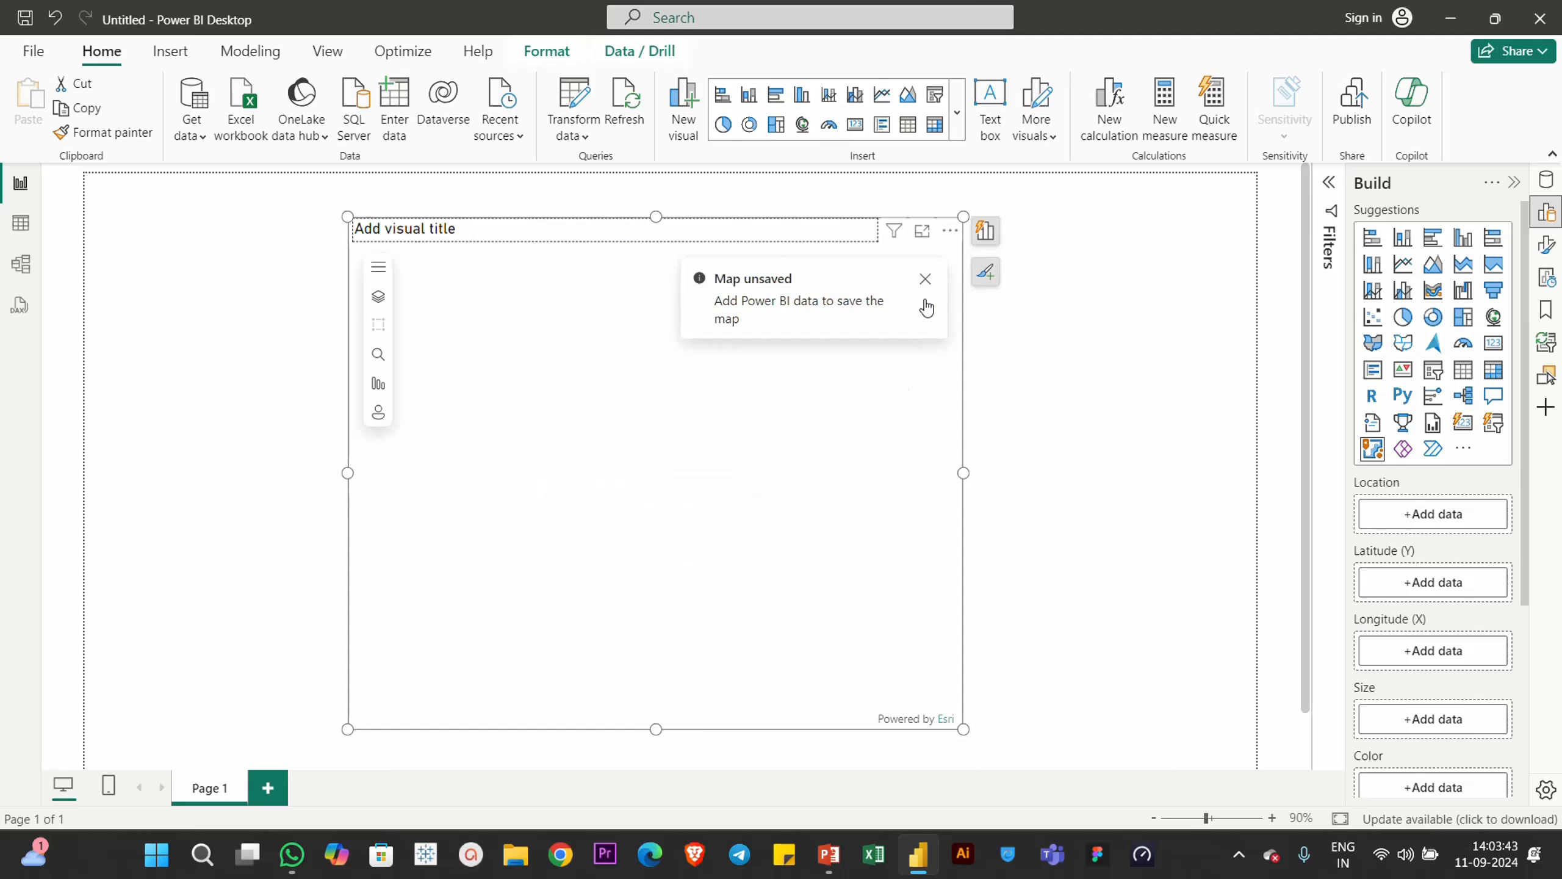
{"action": "left_click", "coordinate": [925, 280]}
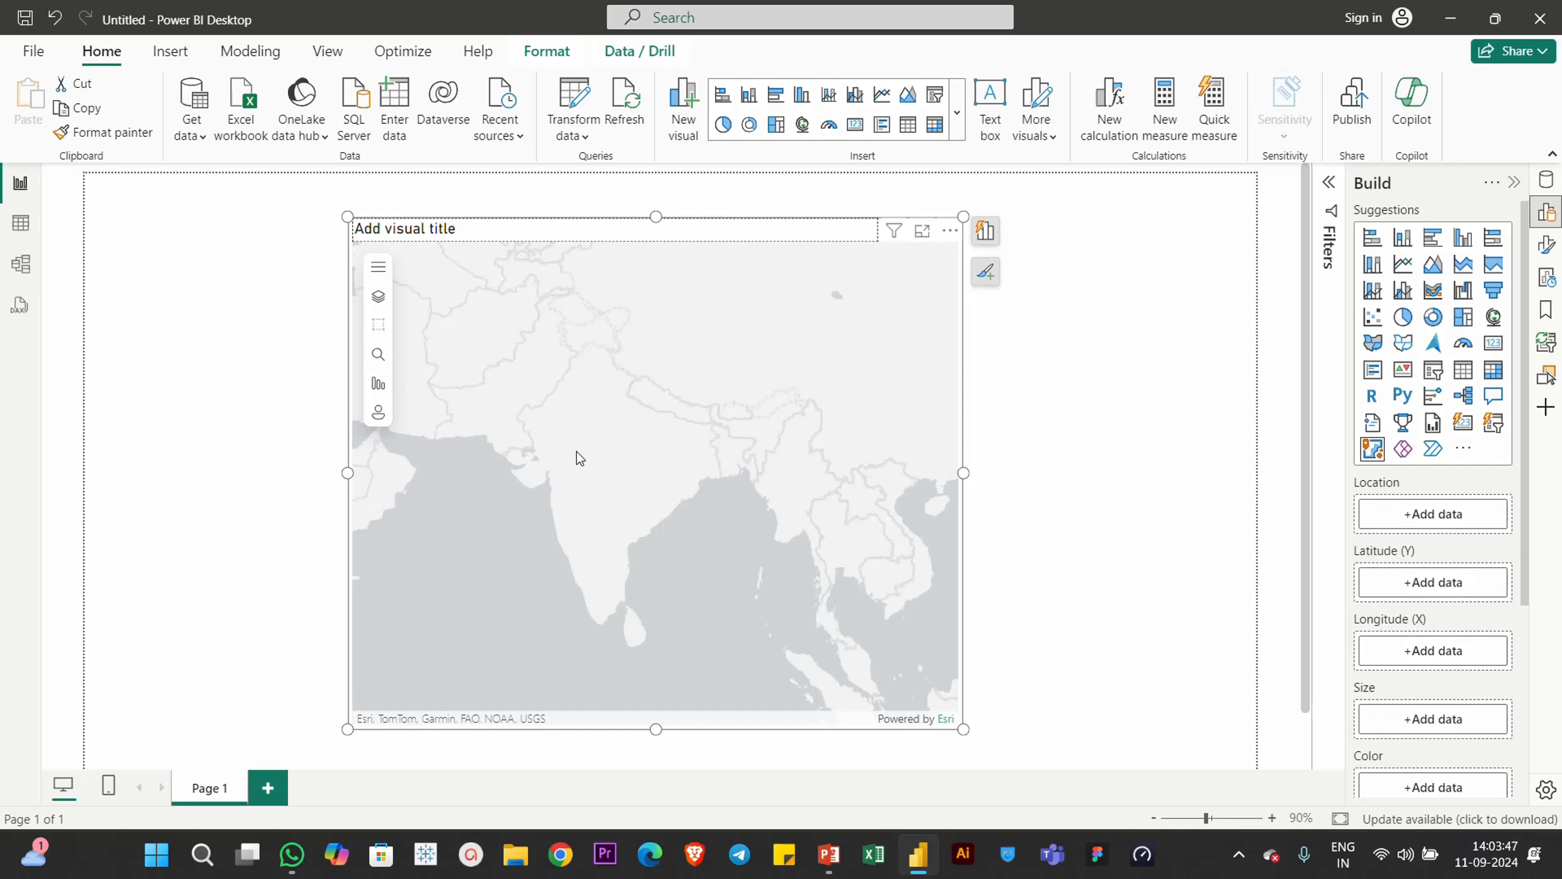
{"action": "left_click", "coordinate": [986, 230]}
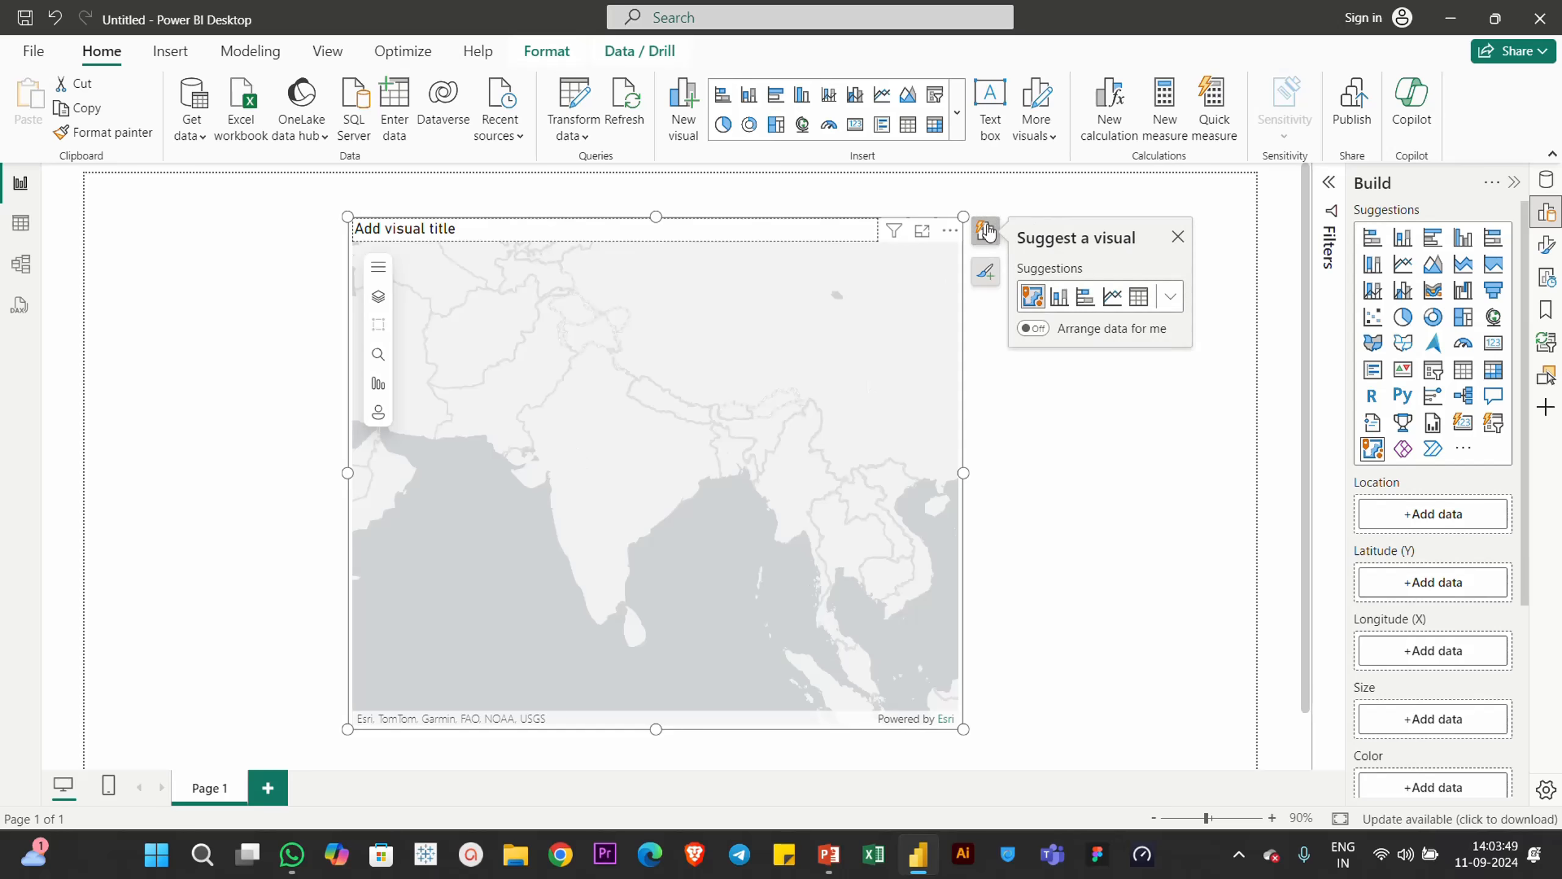
{"action": "left_click", "coordinate": [1550, 181]}
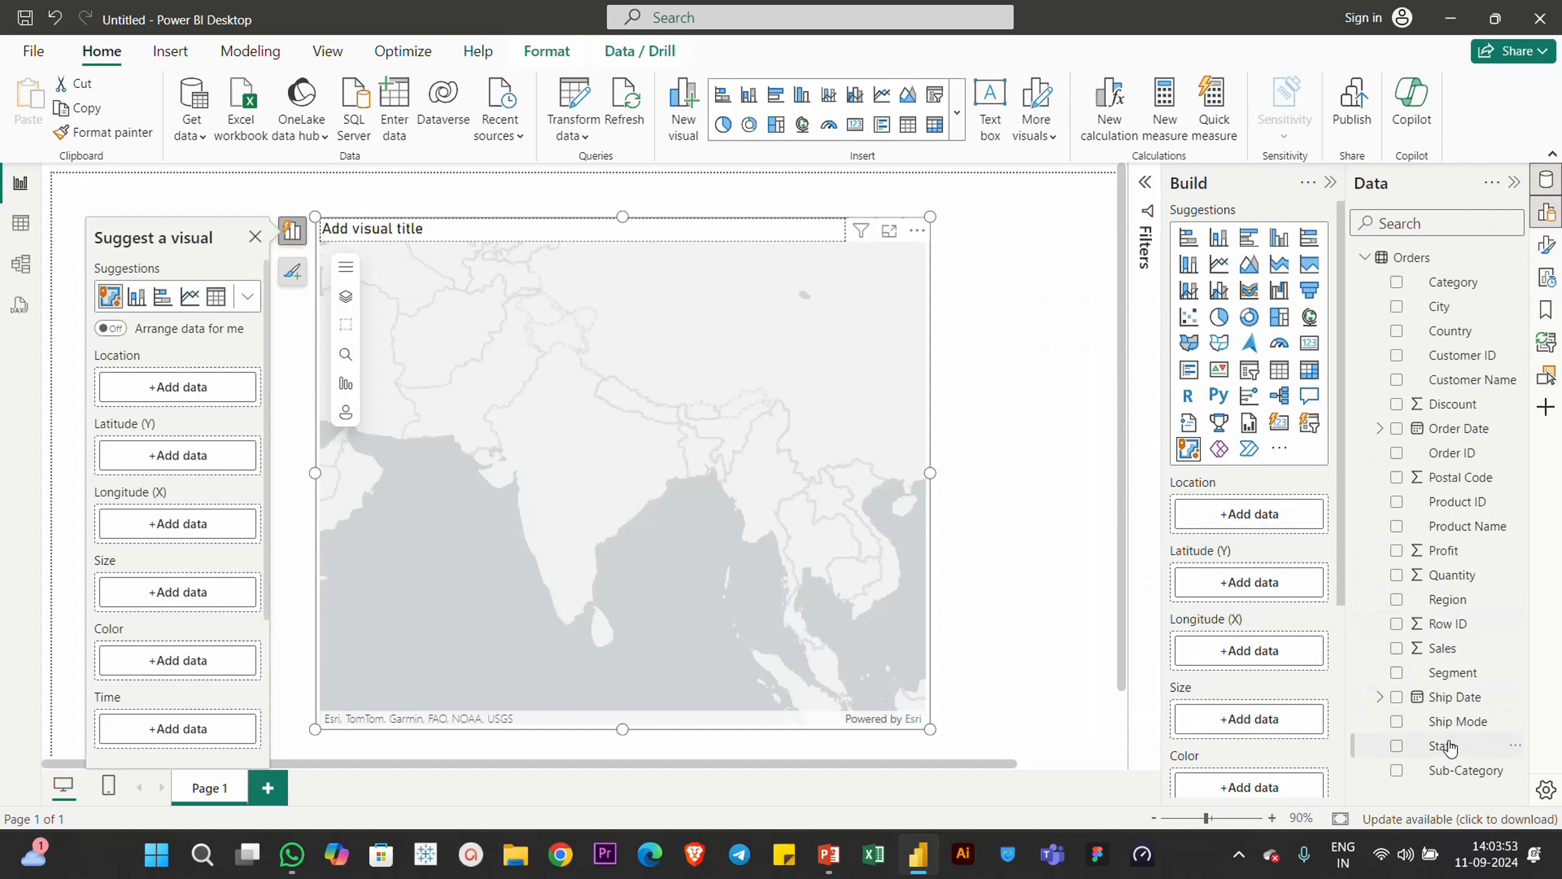
{"action": "left_click_drag", "start_coordinate": [1451, 745], "coordinate": [1249, 514]}
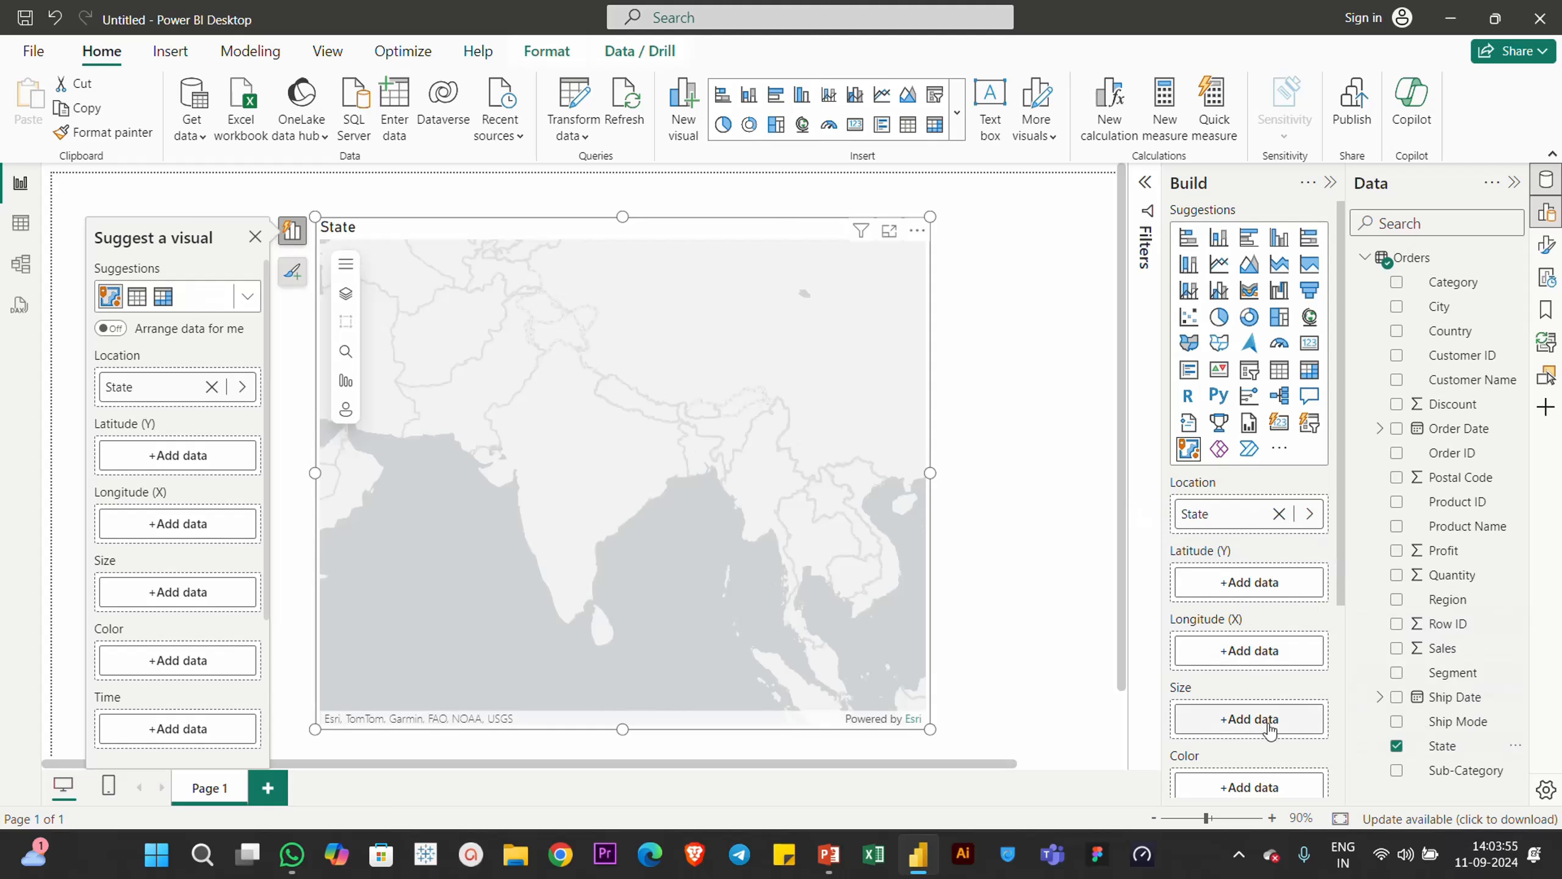
Color the ArcGIS map's states by the Region field and dismiss the visual suggestions
{"action": "left_click_drag", "start_coordinate": [1433, 648], "coordinate": [1318, 690]}
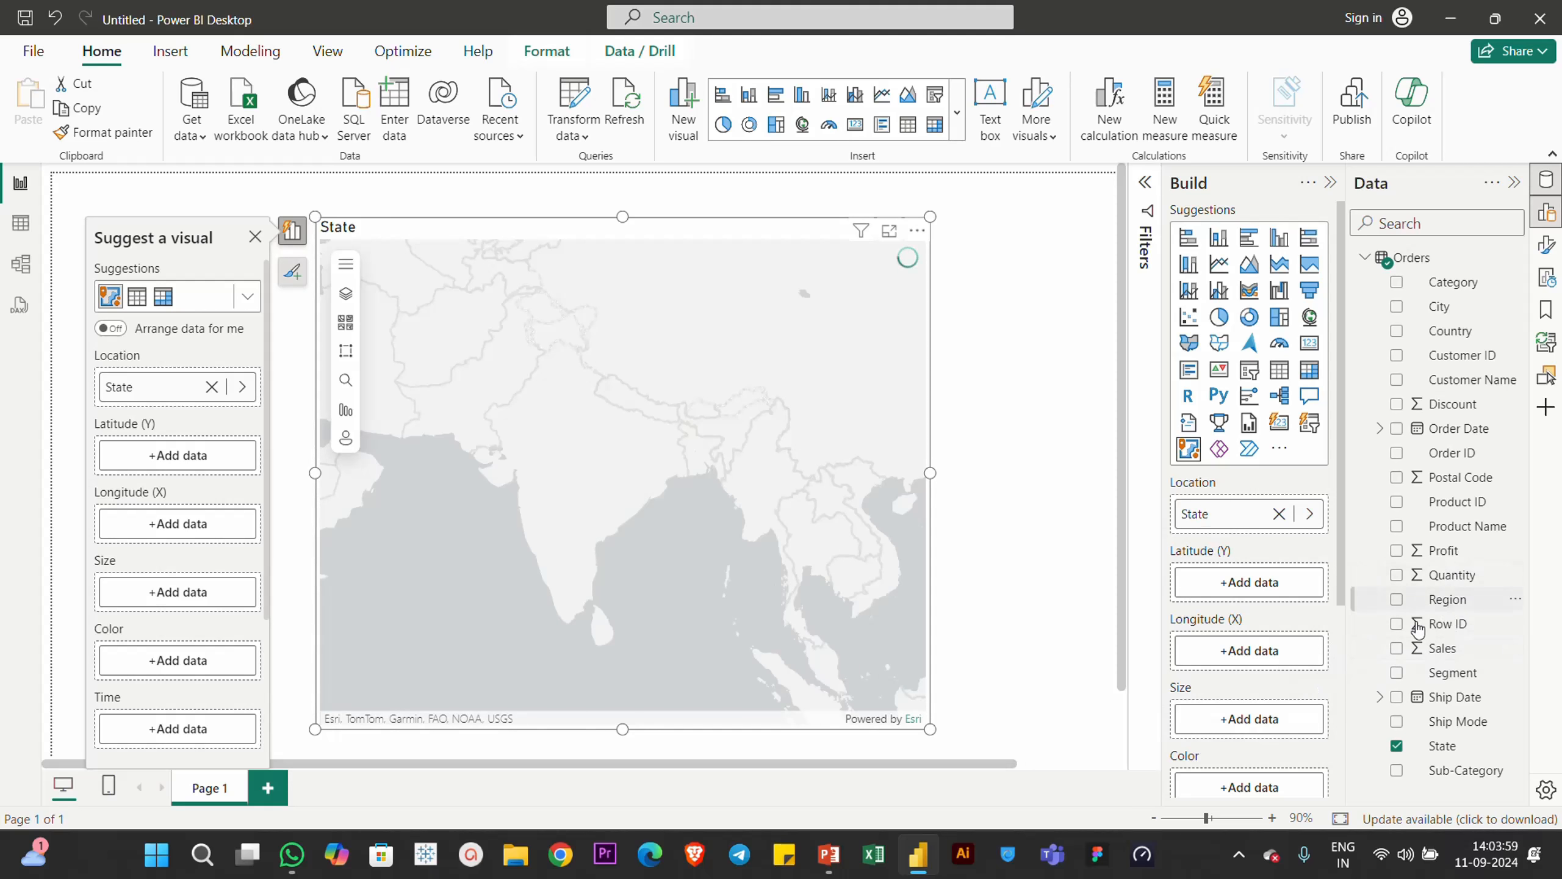
{"action": "scroll", "coordinate": [1249, 788], "scroll_direction": "down", "scroll_amount": 1}
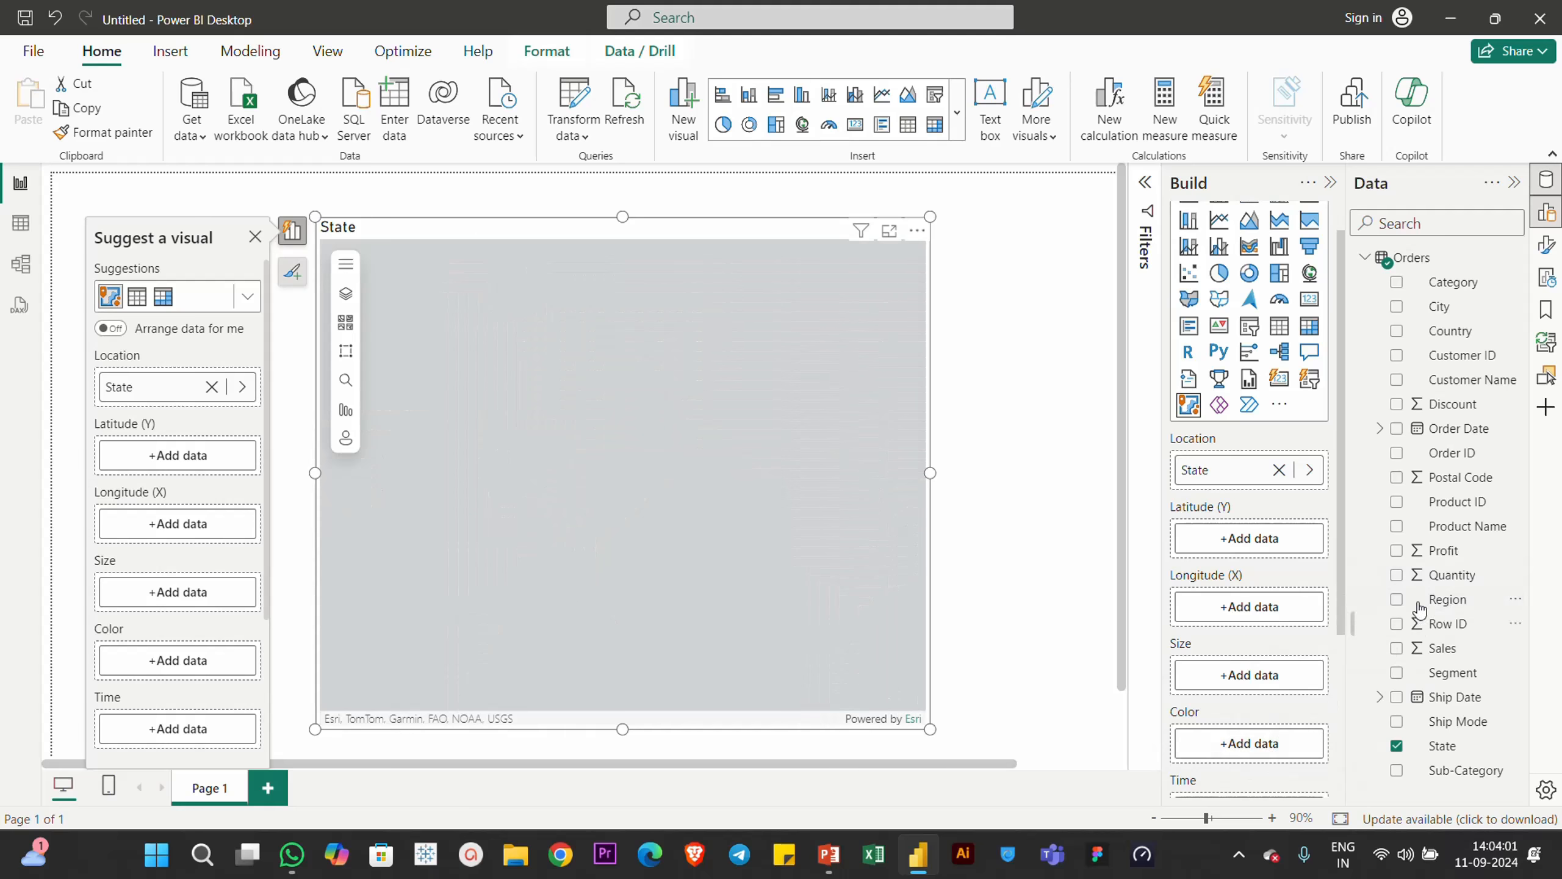
{"action": "left_click_drag", "start_coordinate": [1445, 601], "coordinate": [1236, 743]}
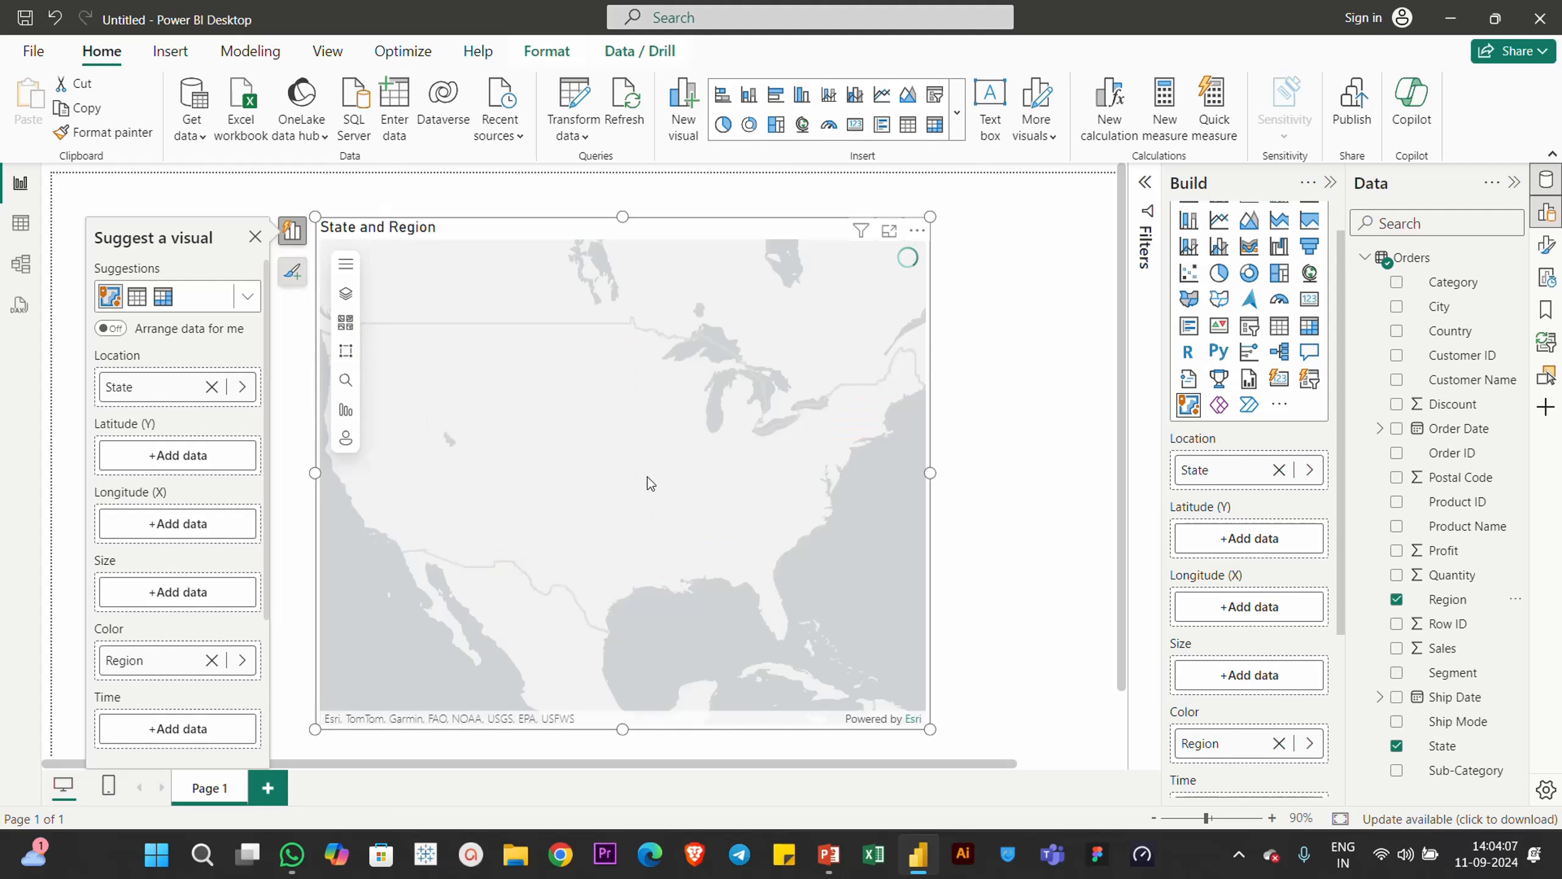
{"action": "scroll", "coordinate": [1257, 736], "scroll_direction": "down", "scroll_amount": 2}
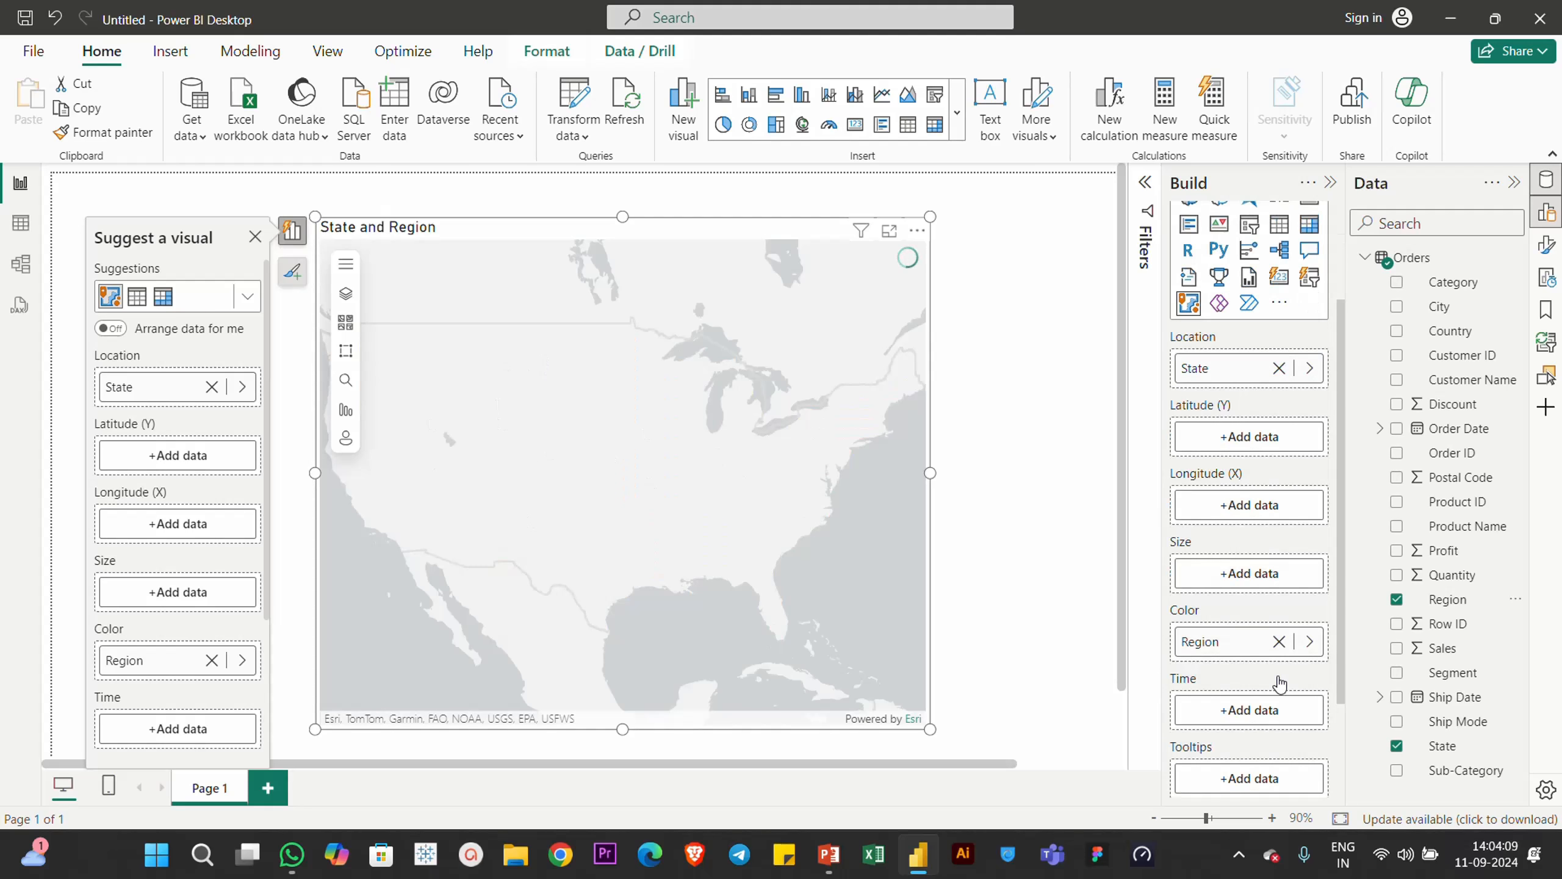
{"action": "left_click", "coordinate": [254, 237]}
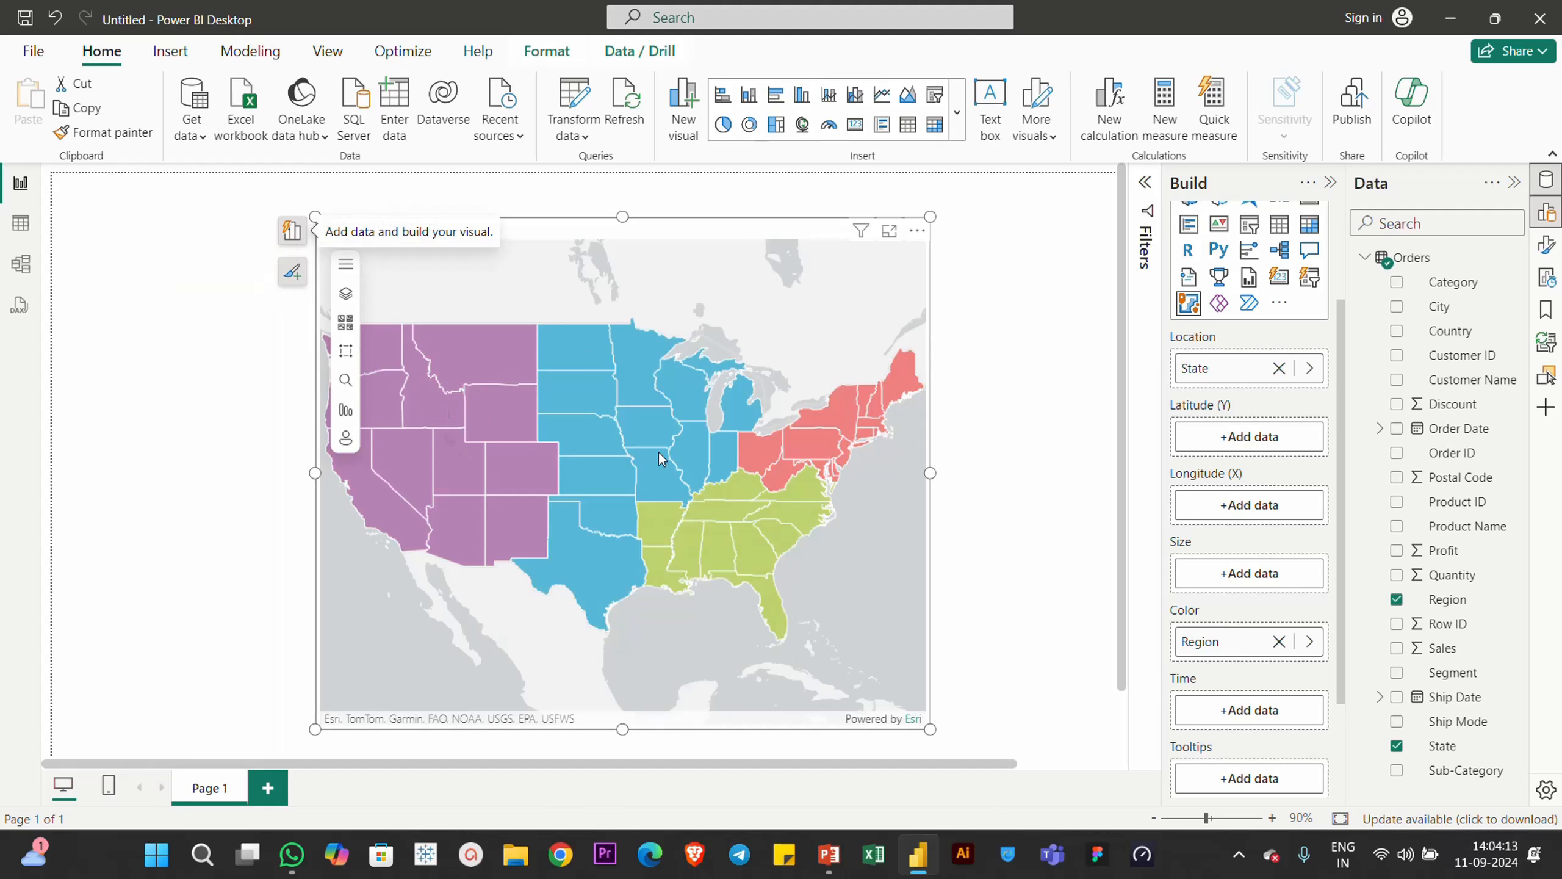
Widen the ArcGIS map on both sides so it spans most of the page width
{"action": "mouse_move", "coordinate": [745, 495]}
{"action": "mouse_move", "coordinate": [778, 542]}
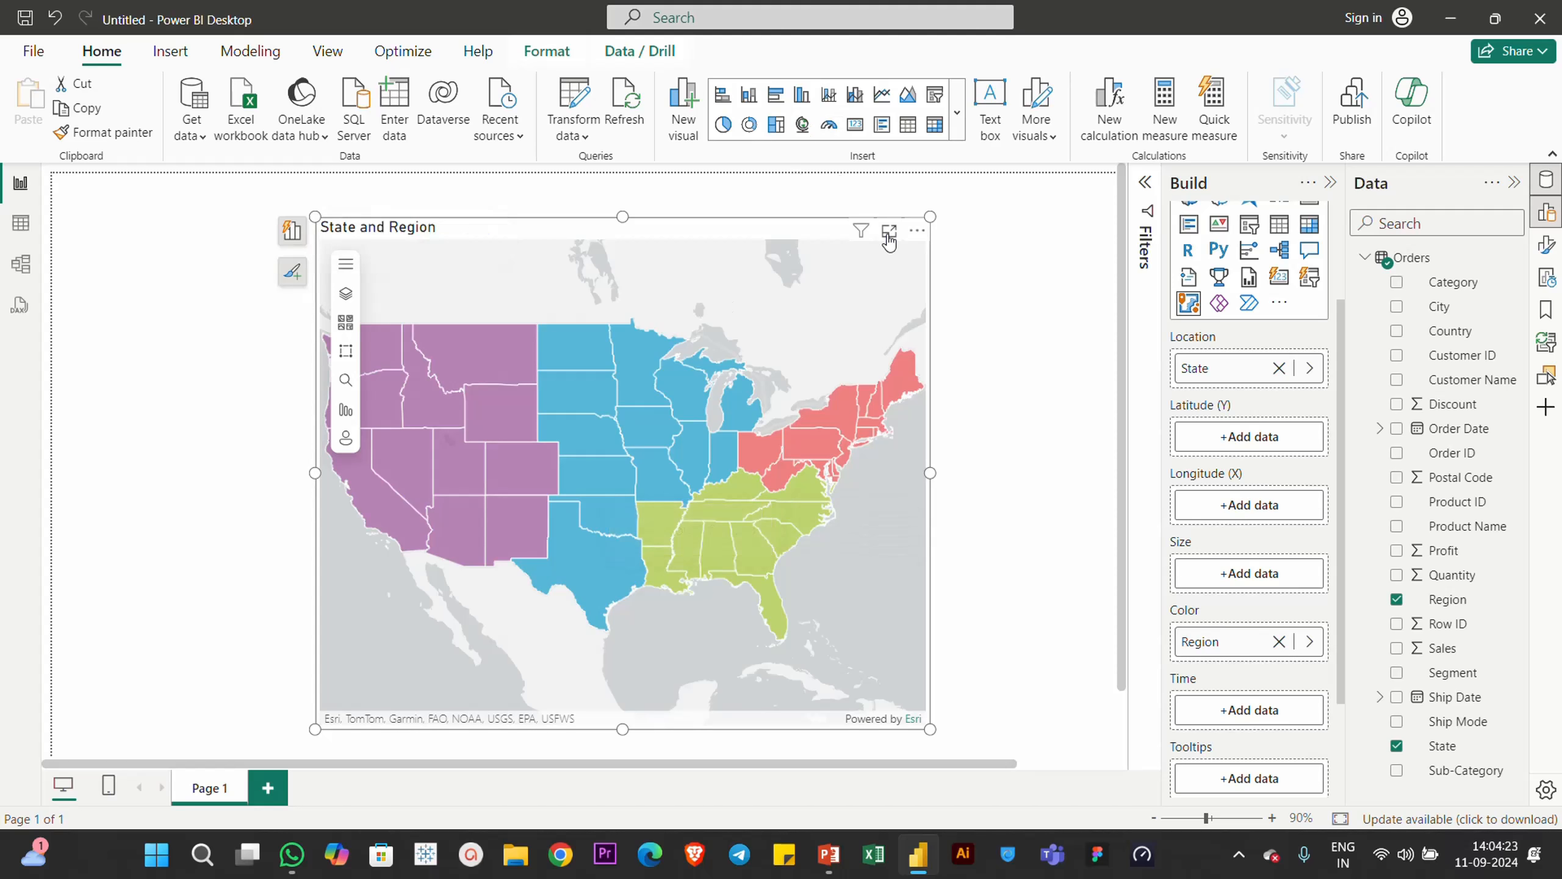
{"action": "left_click_drag", "start_coordinate": [929, 472], "coordinate": [1077, 478]}
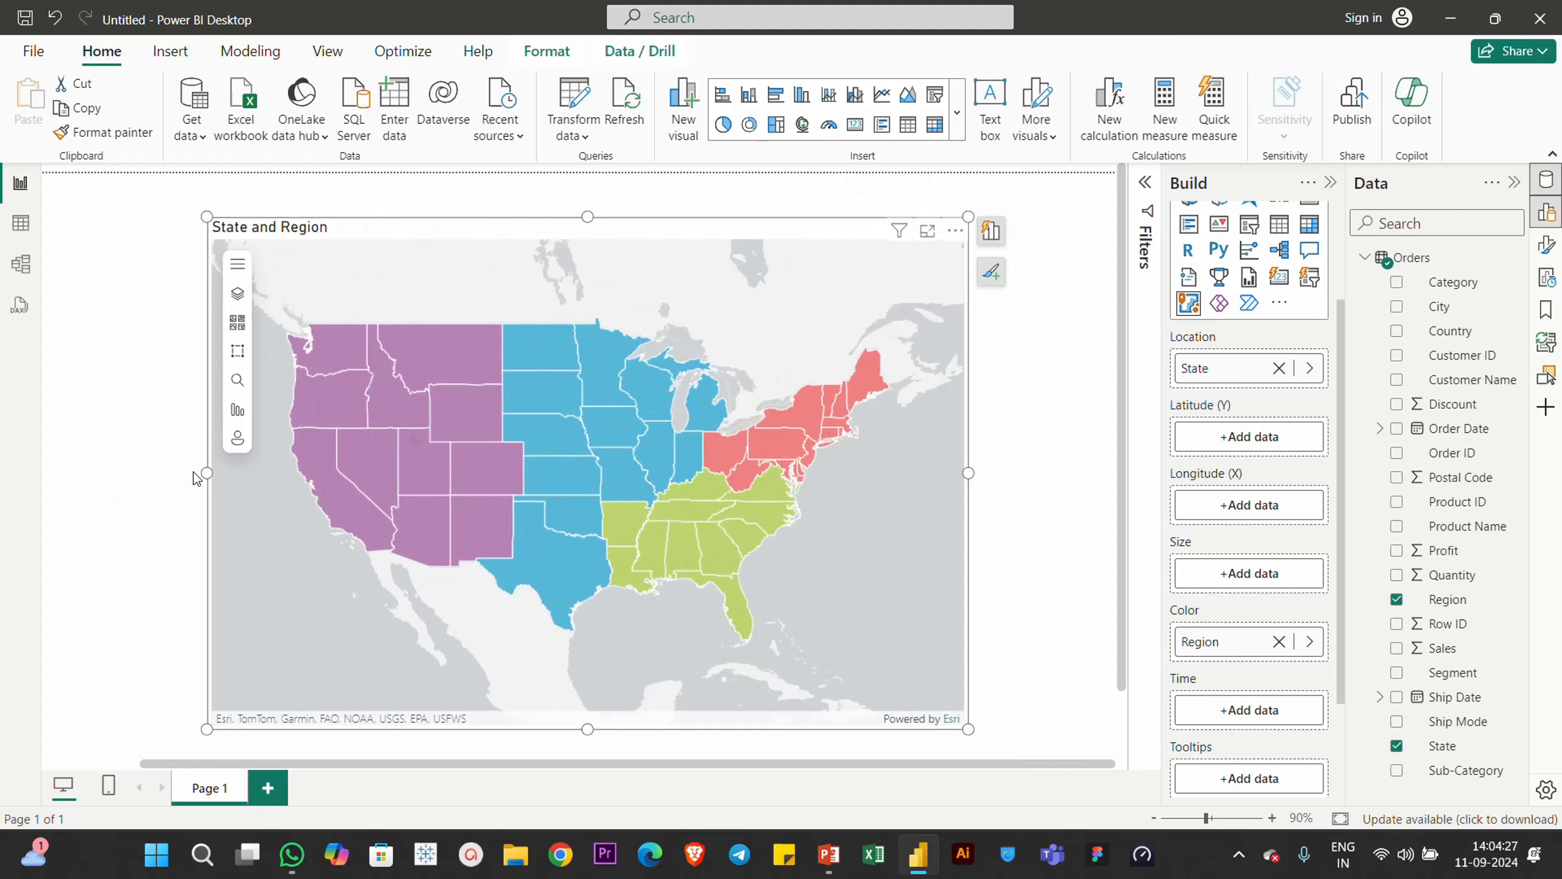
{"action": "left_click_drag", "start_coordinate": [194, 478], "coordinate": [148, 465]}
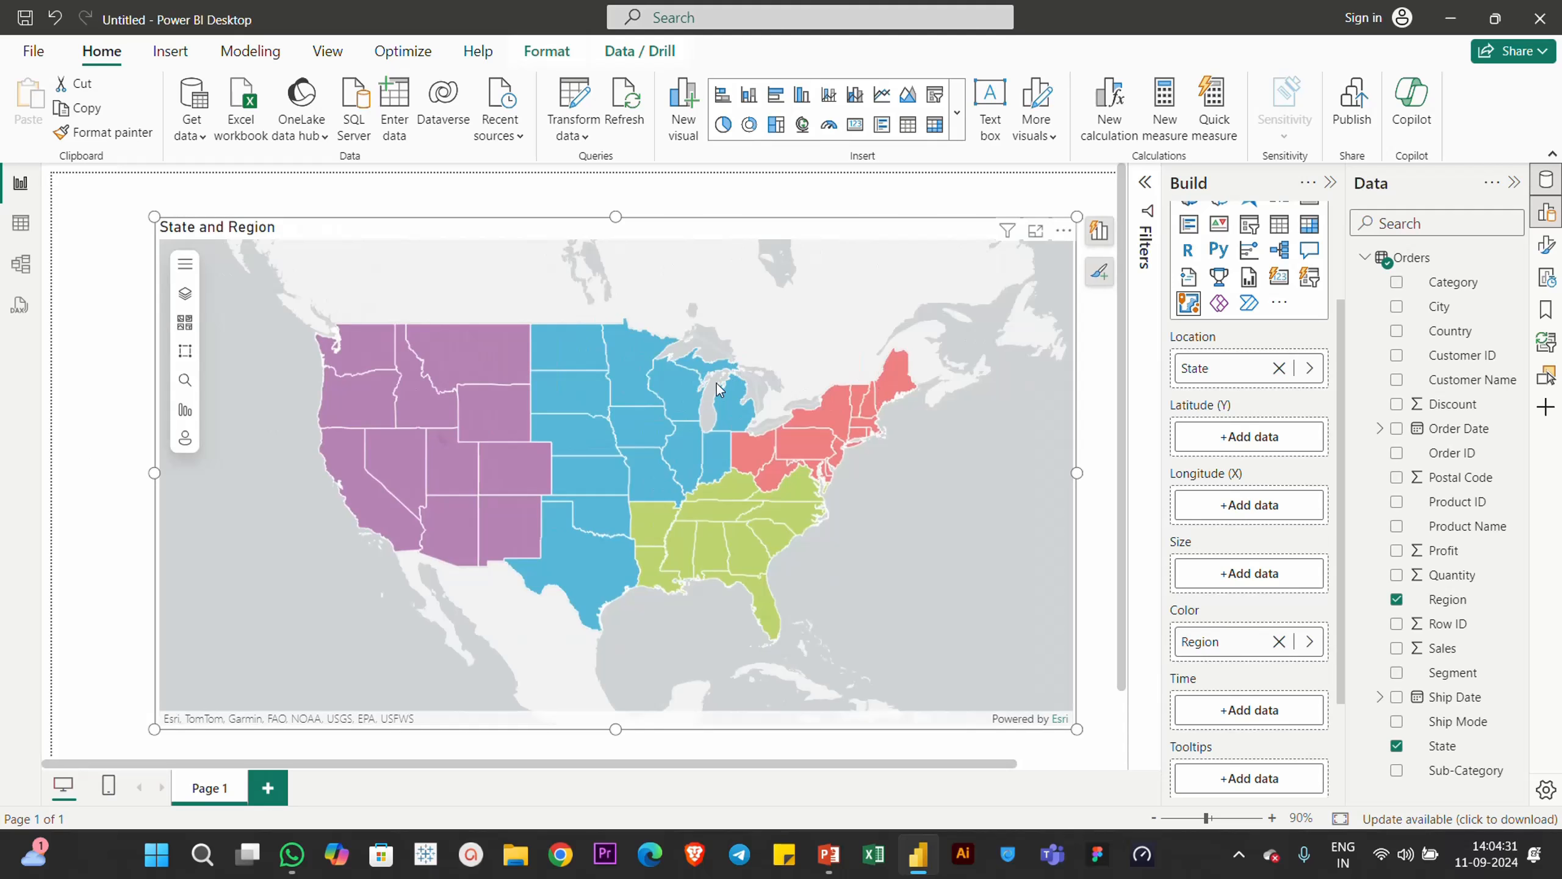
Show the map's layer list and expand the State layer to view its Region legend
{"action": "mouse_move", "coordinate": [719, 389]}
{"action": "left_click", "coordinate": [183, 298]}
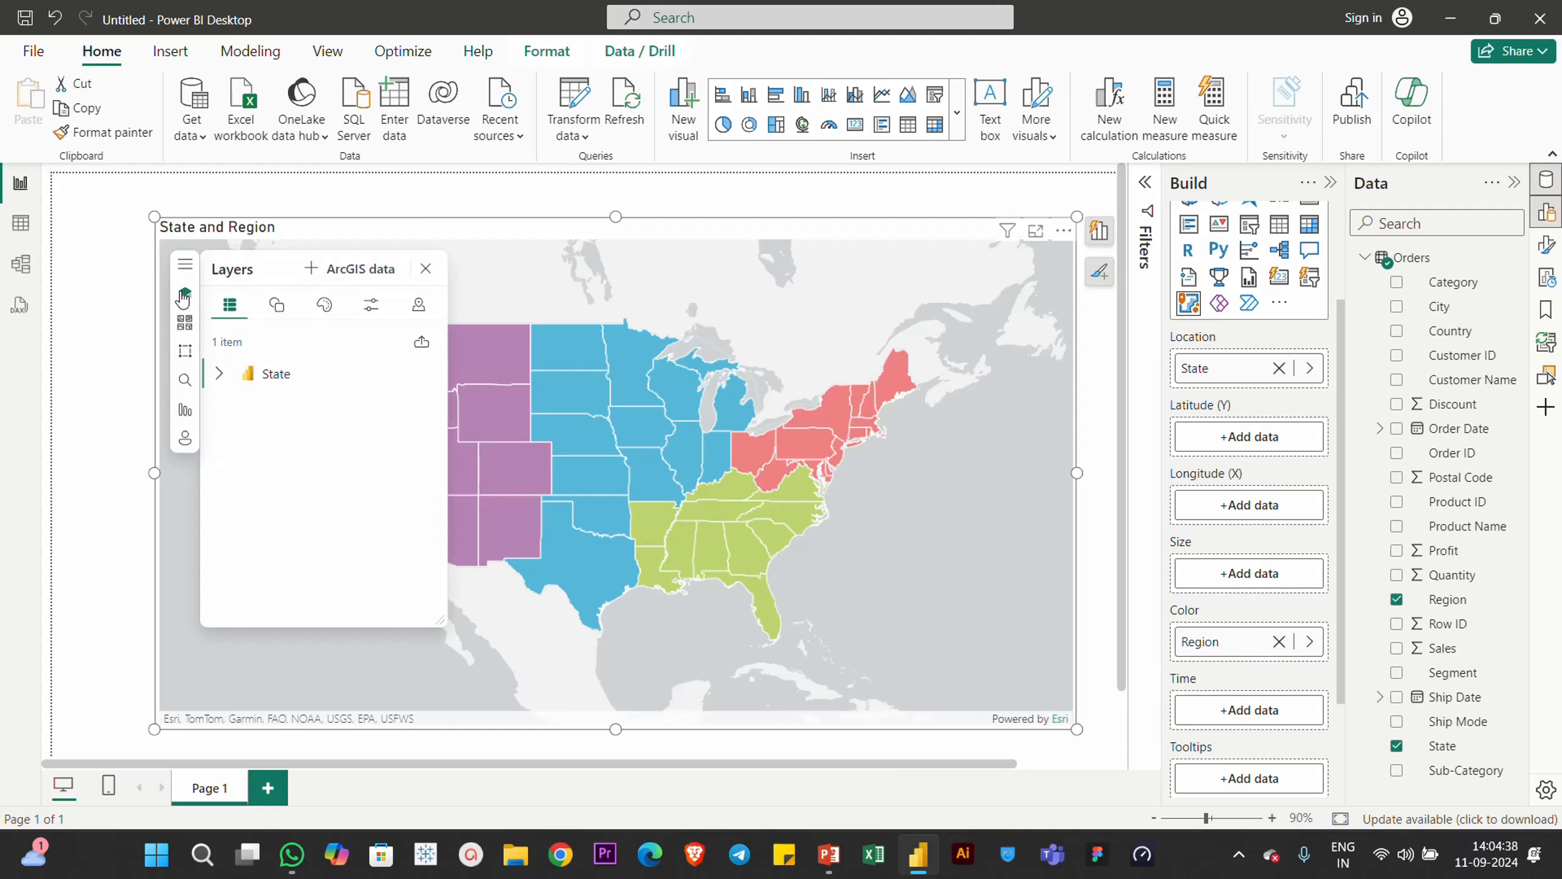
{"action": "left_click", "coordinate": [219, 373]}
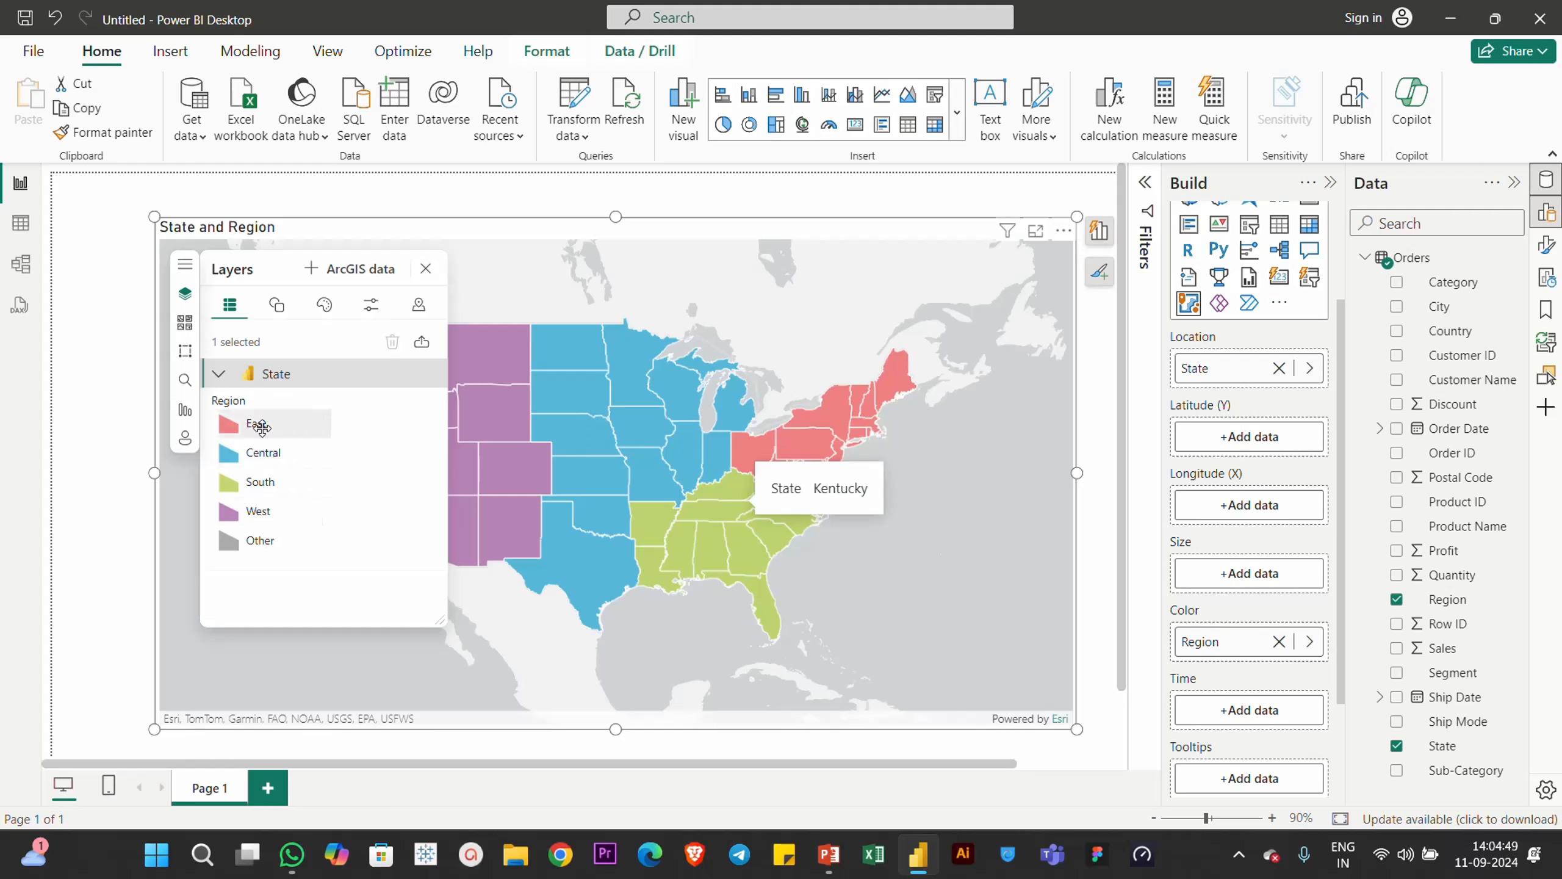
Try the Location symbol type on the State layer, return it to Types, and check the available active layers
{"action": "left_click", "coordinate": [277, 306]}
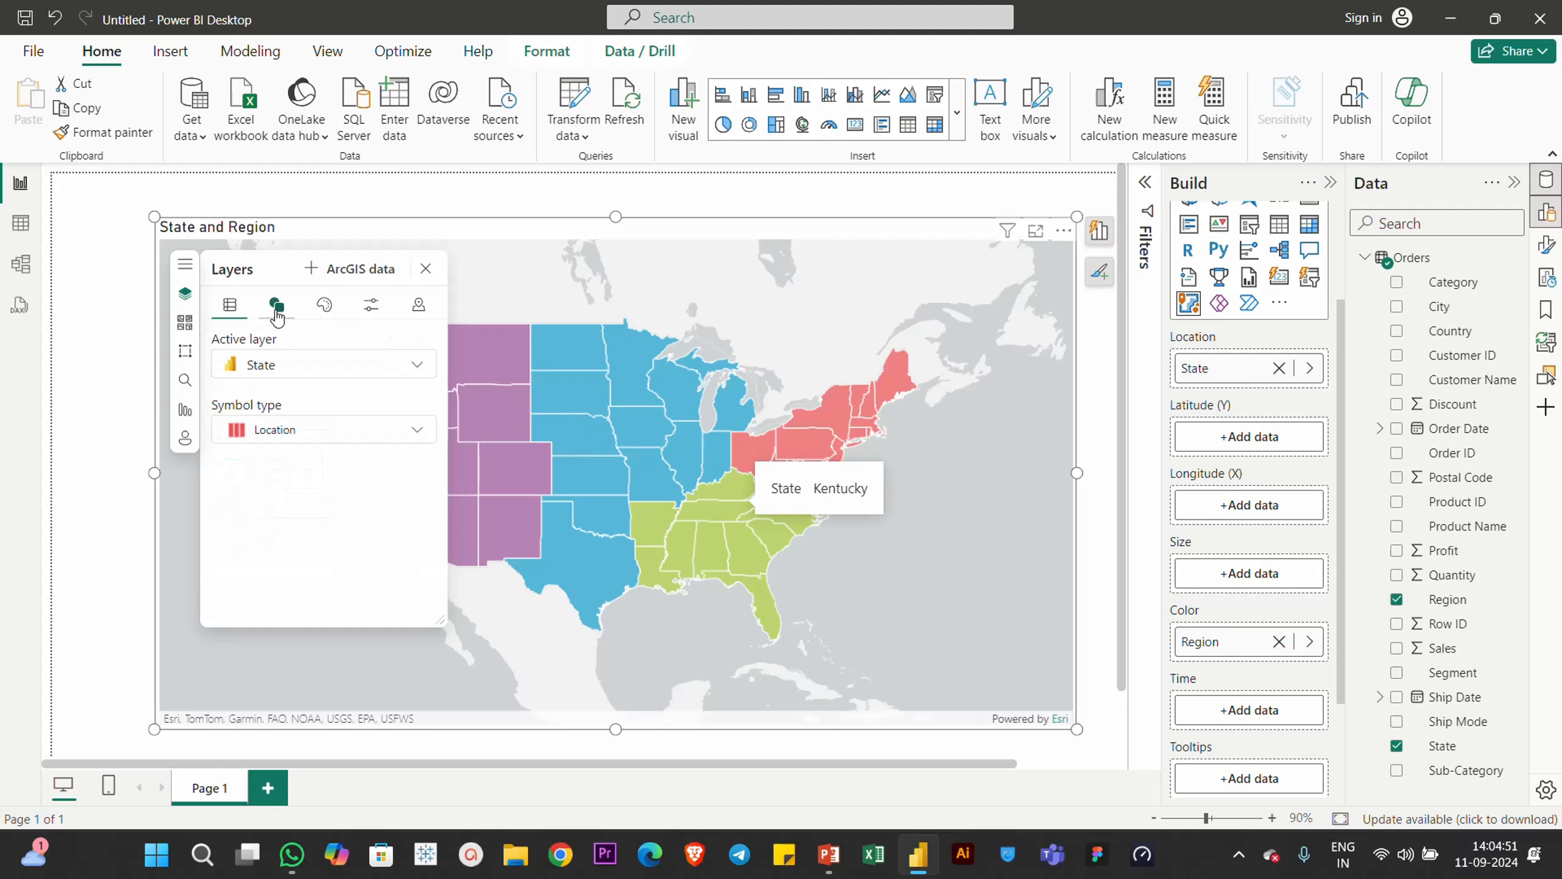
{"action": "left_click", "coordinate": [266, 434]}
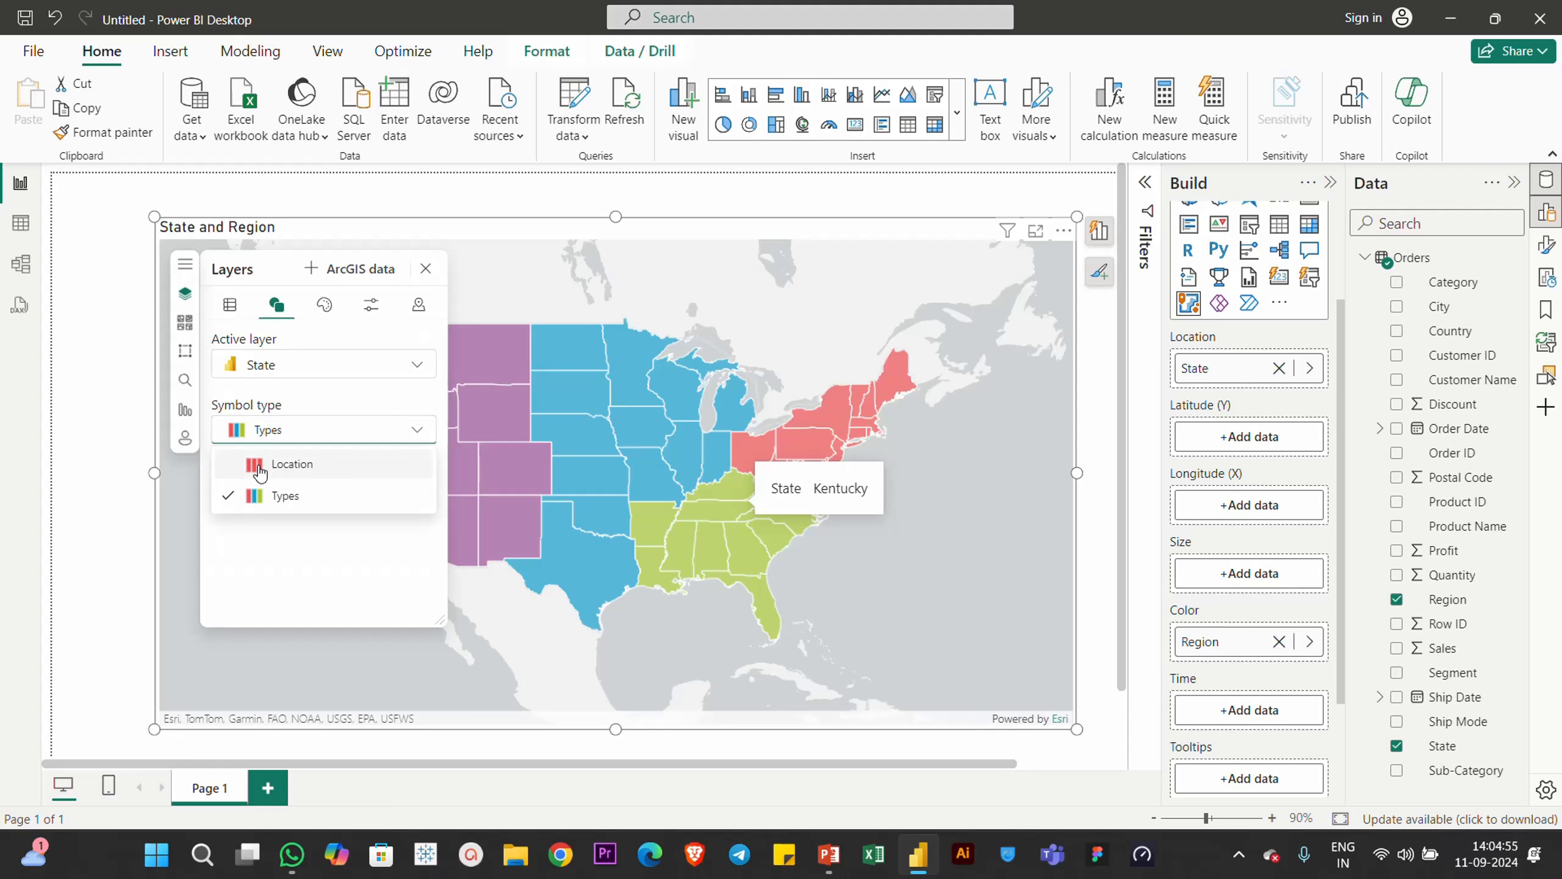
{"action": "left_click", "coordinate": [261, 464]}
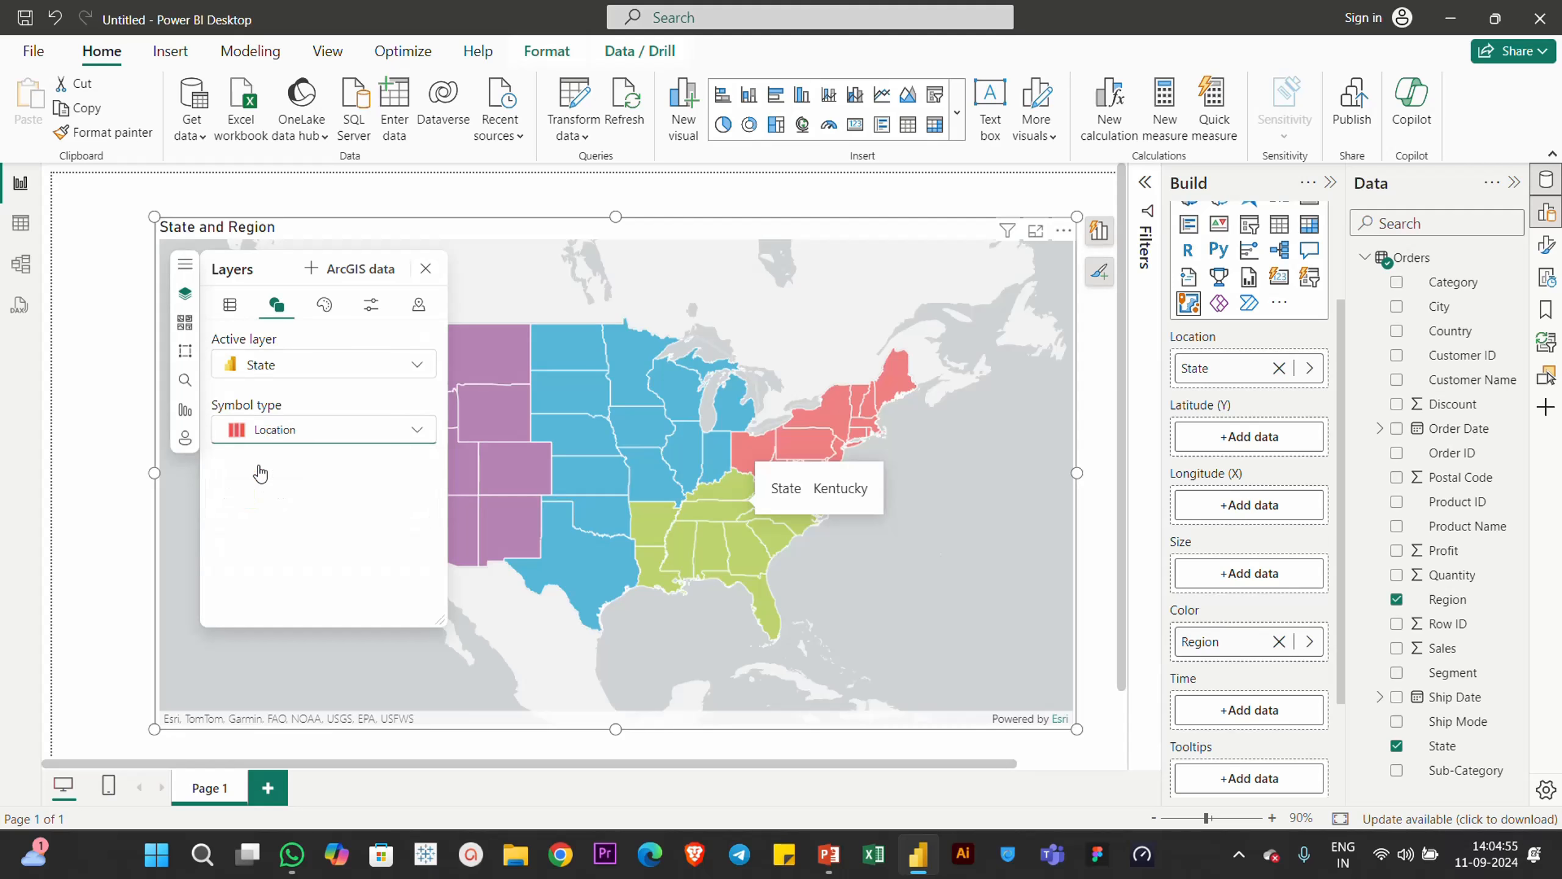
{"action": "left_click", "coordinate": [332, 438]}
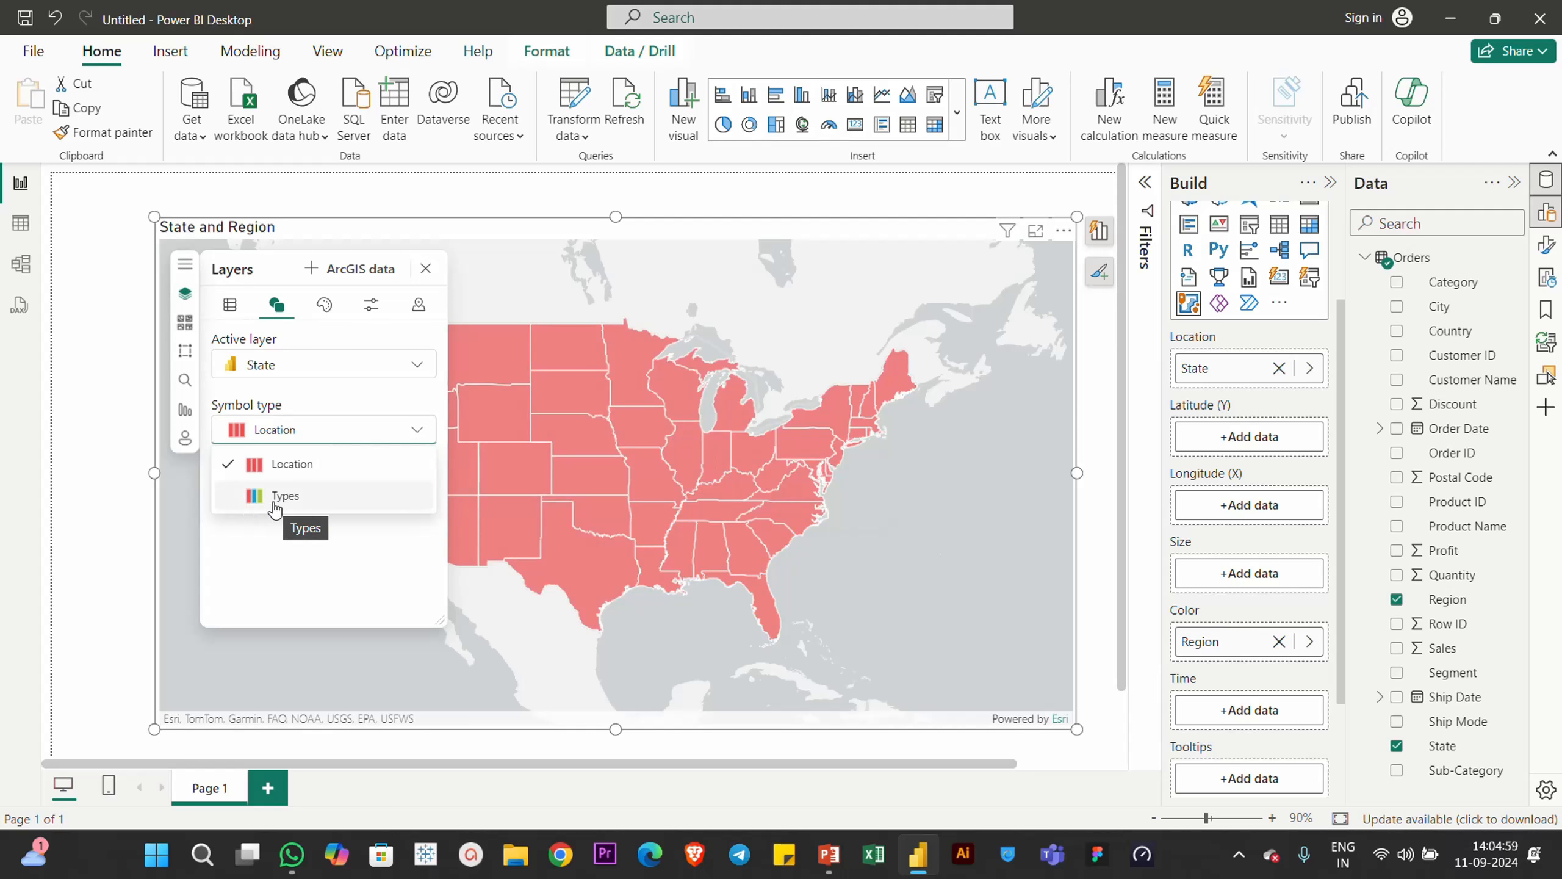
{"action": "left_click", "coordinate": [275, 504]}
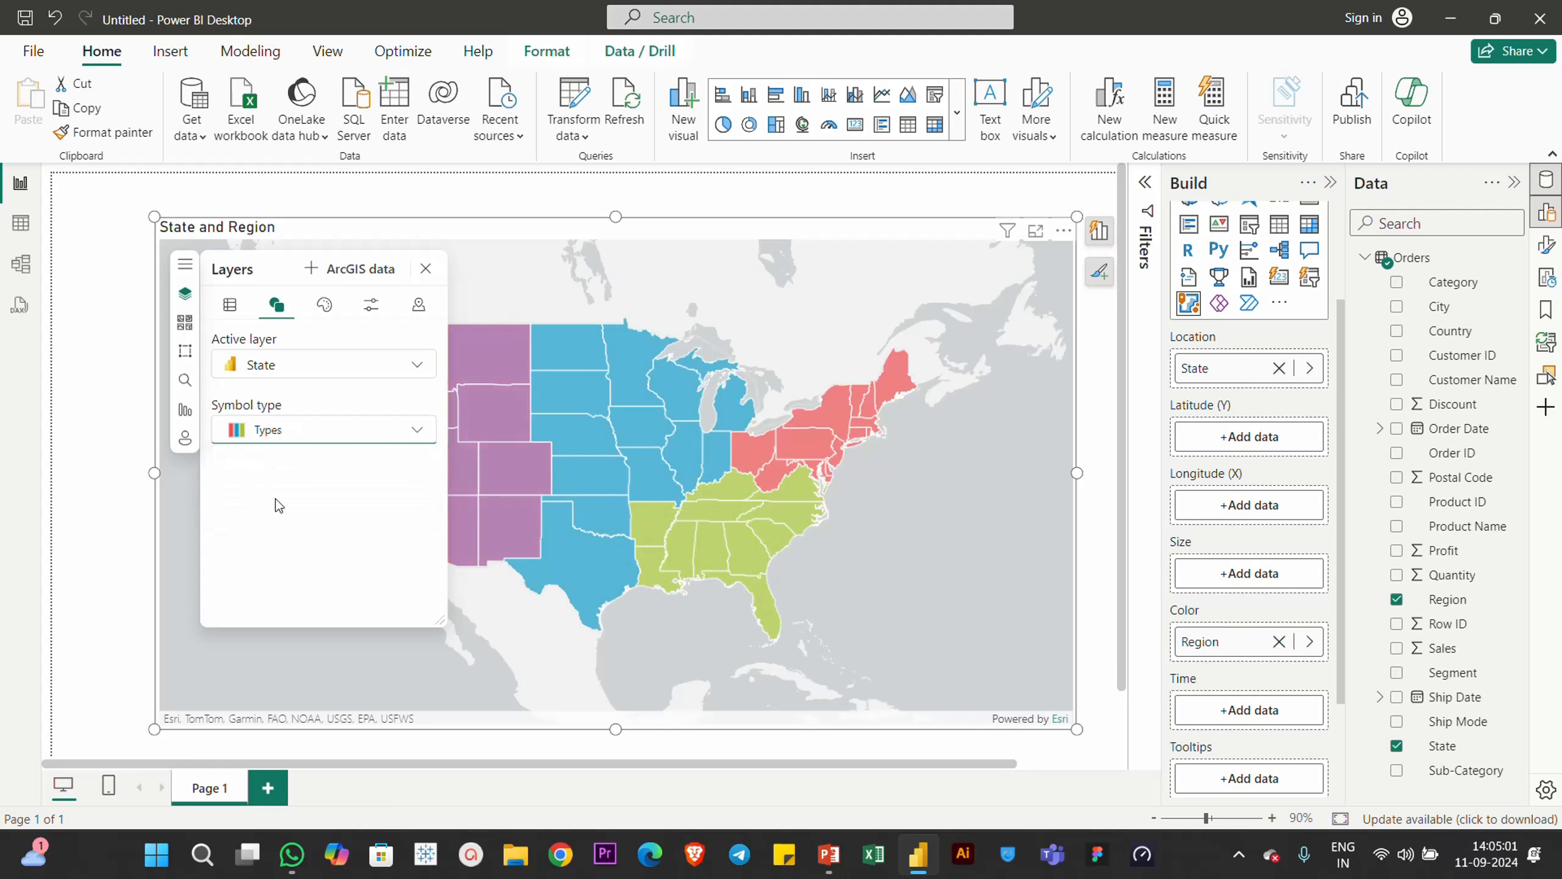
{"action": "left_click", "coordinate": [283, 366]}
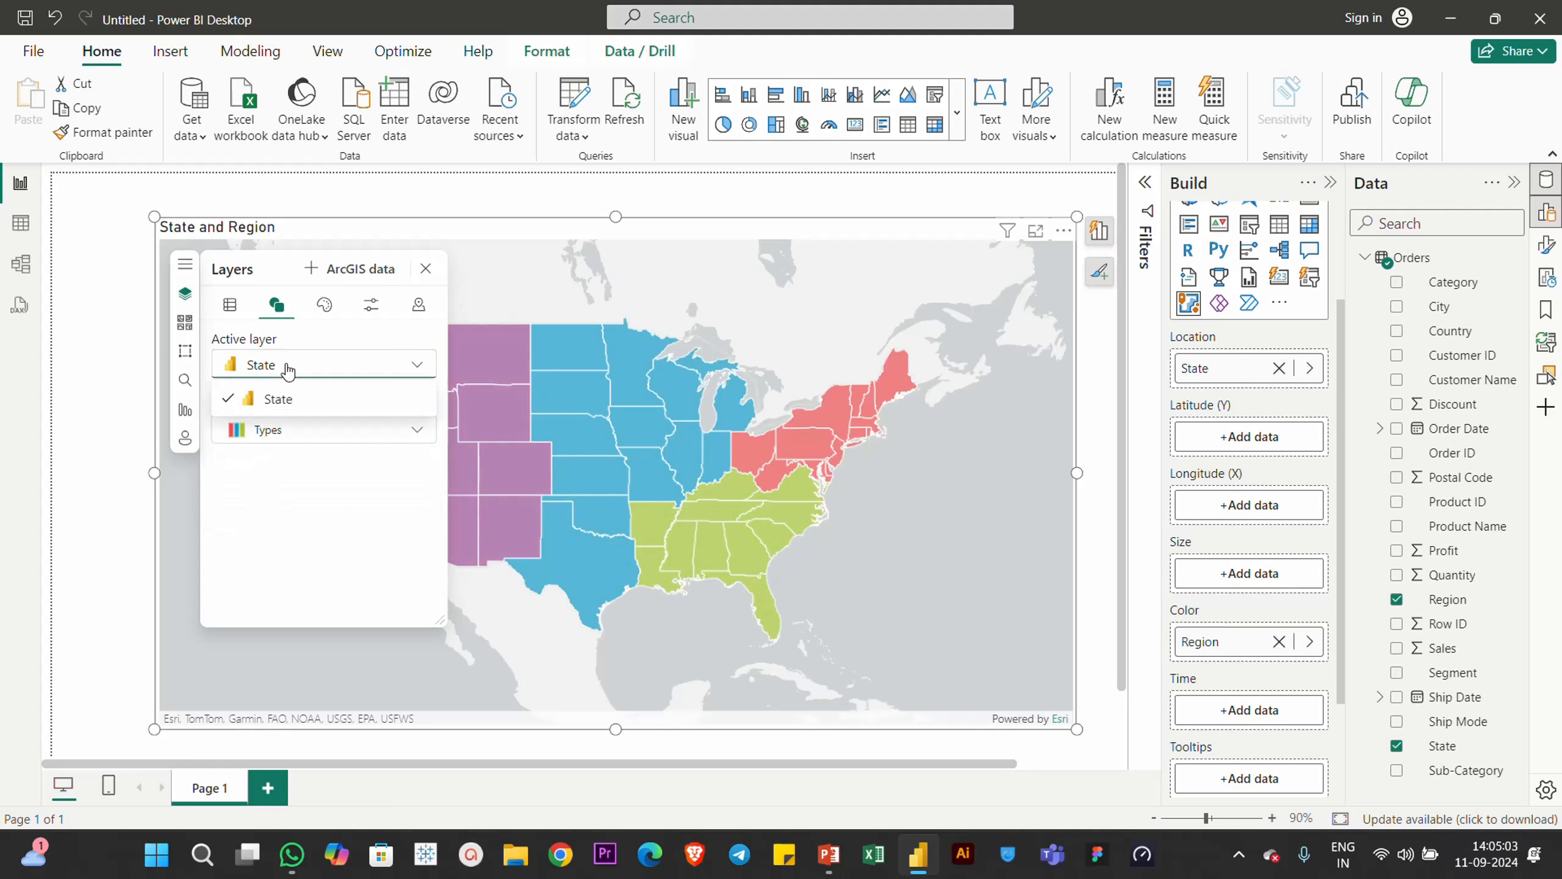
{"action": "left_click", "coordinate": [270, 515]}
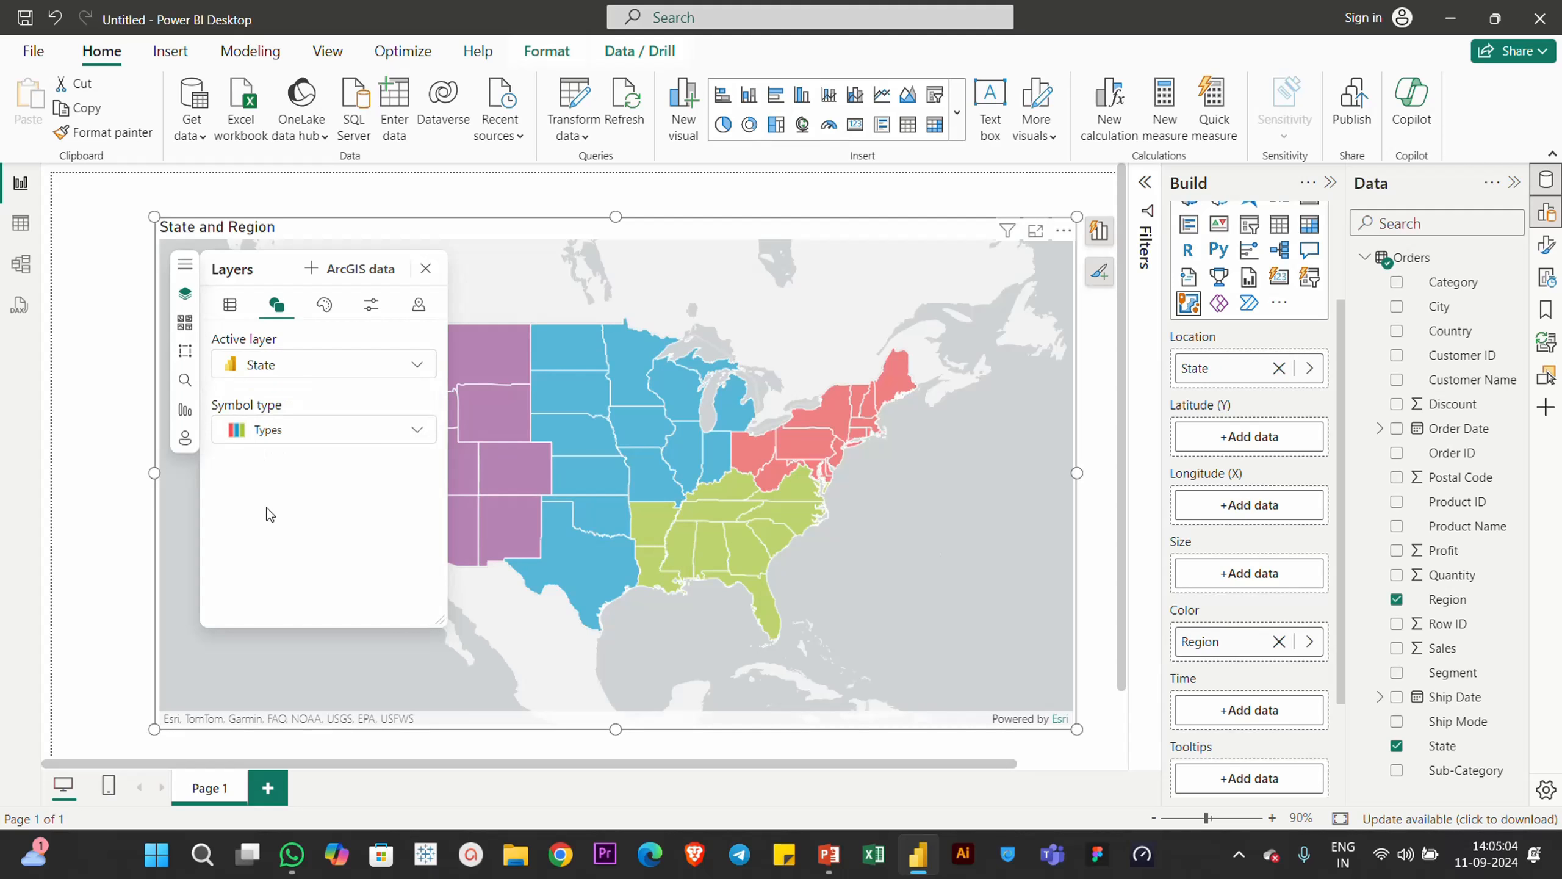
Try several color ramps in the State layer's symbol styling and return to the original purple, green, blue and red ramp
{"action": "left_click", "coordinate": [332, 319]}
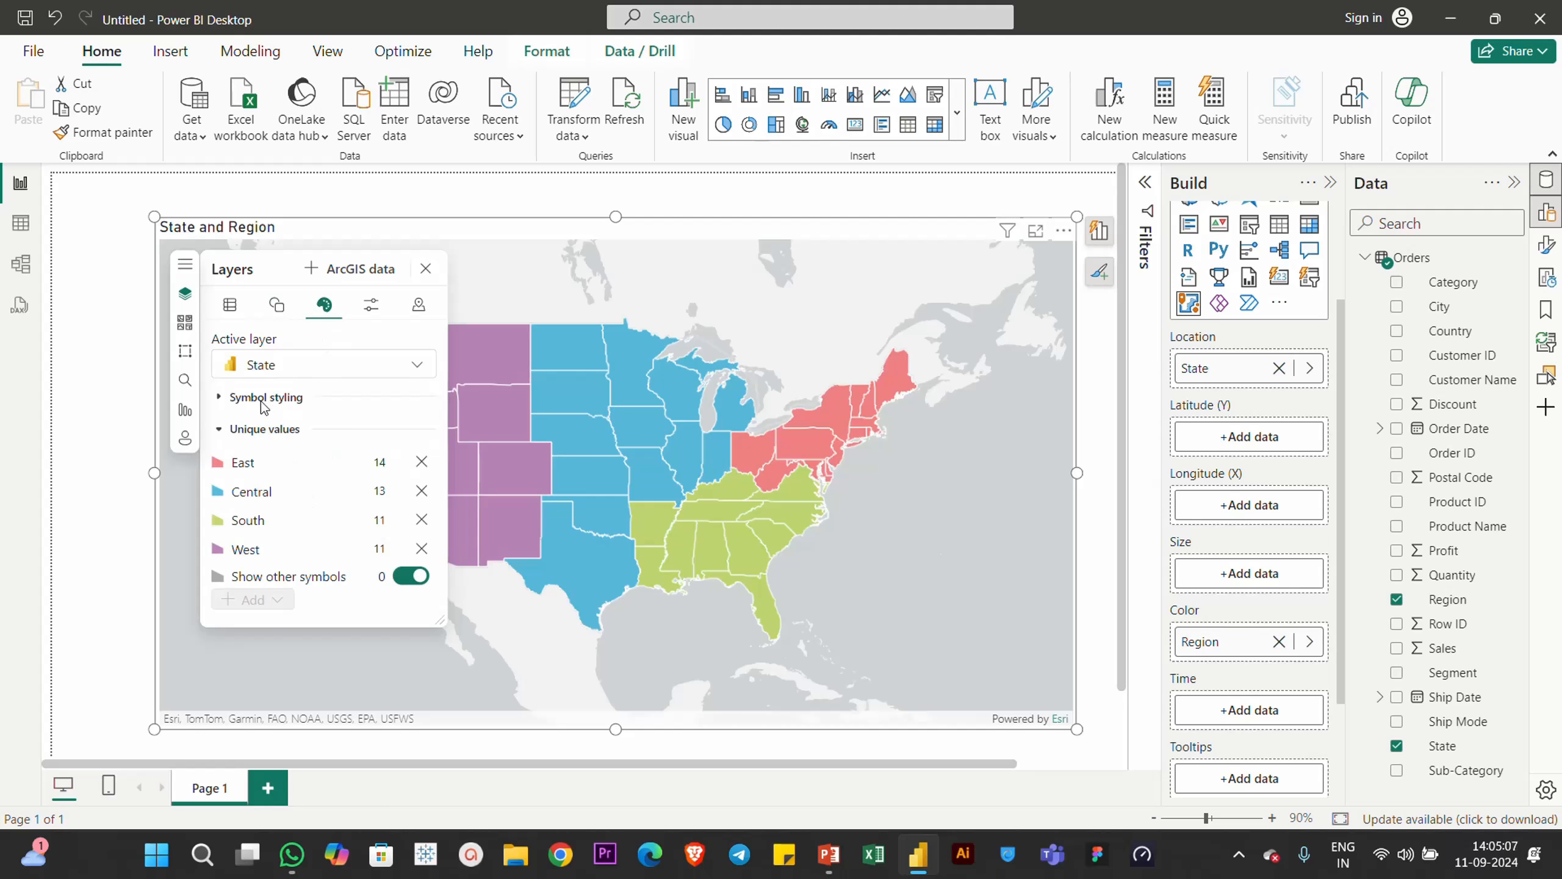
{"action": "left_click", "coordinate": [221, 398]}
{"action": "scroll", "coordinate": [338, 474], "scroll_direction": "down", "scroll_amount": 2}
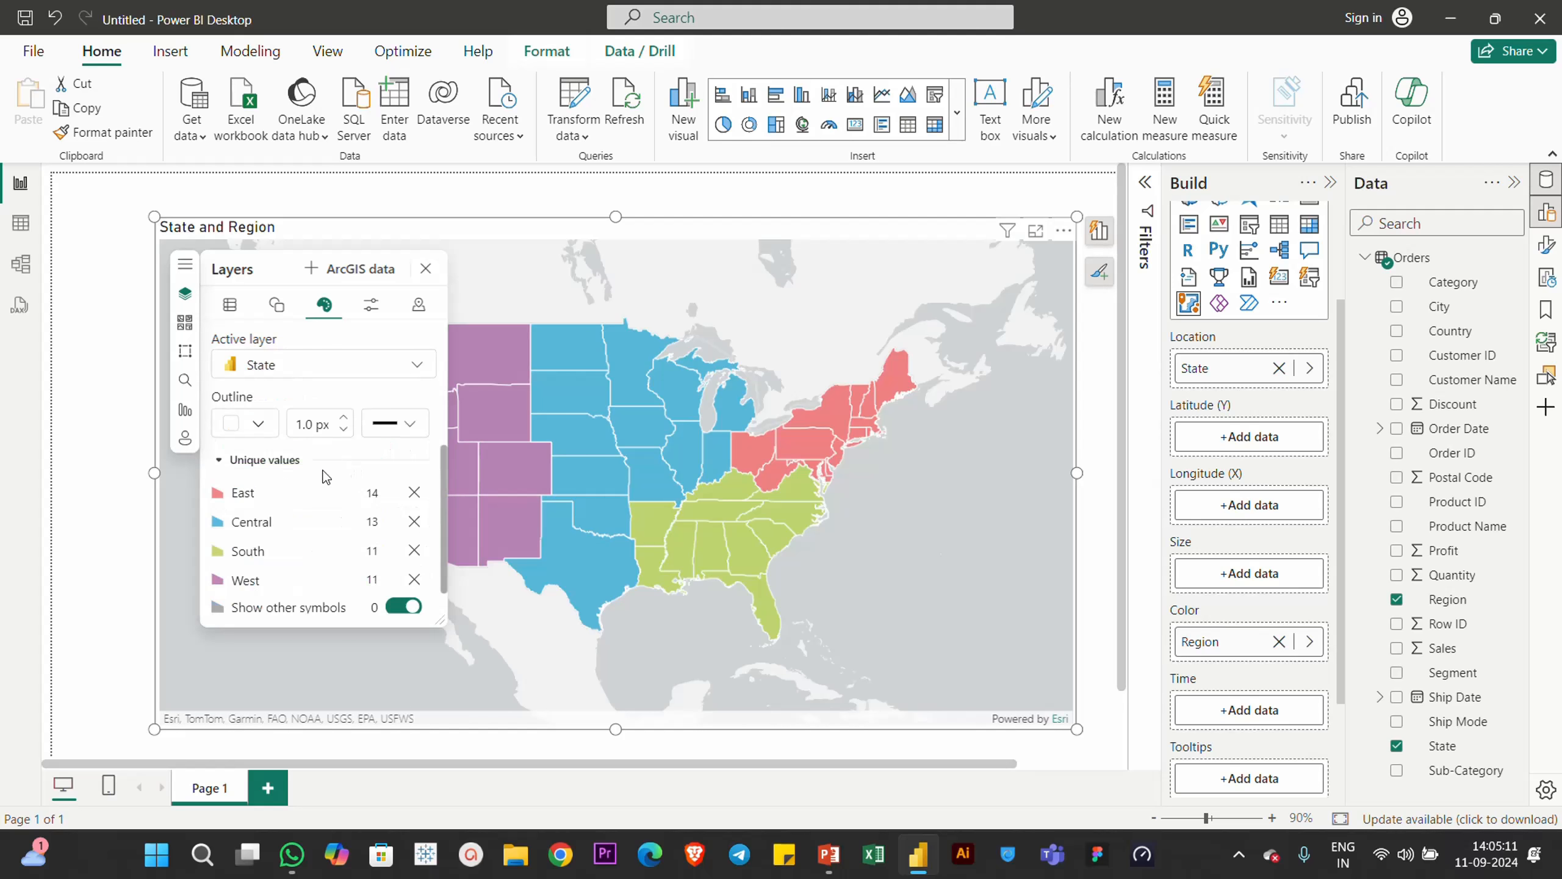
{"action": "scroll", "coordinate": [289, 467], "scroll_direction": "up", "scroll_amount": 2}
{"action": "left_click", "coordinate": [292, 460]}
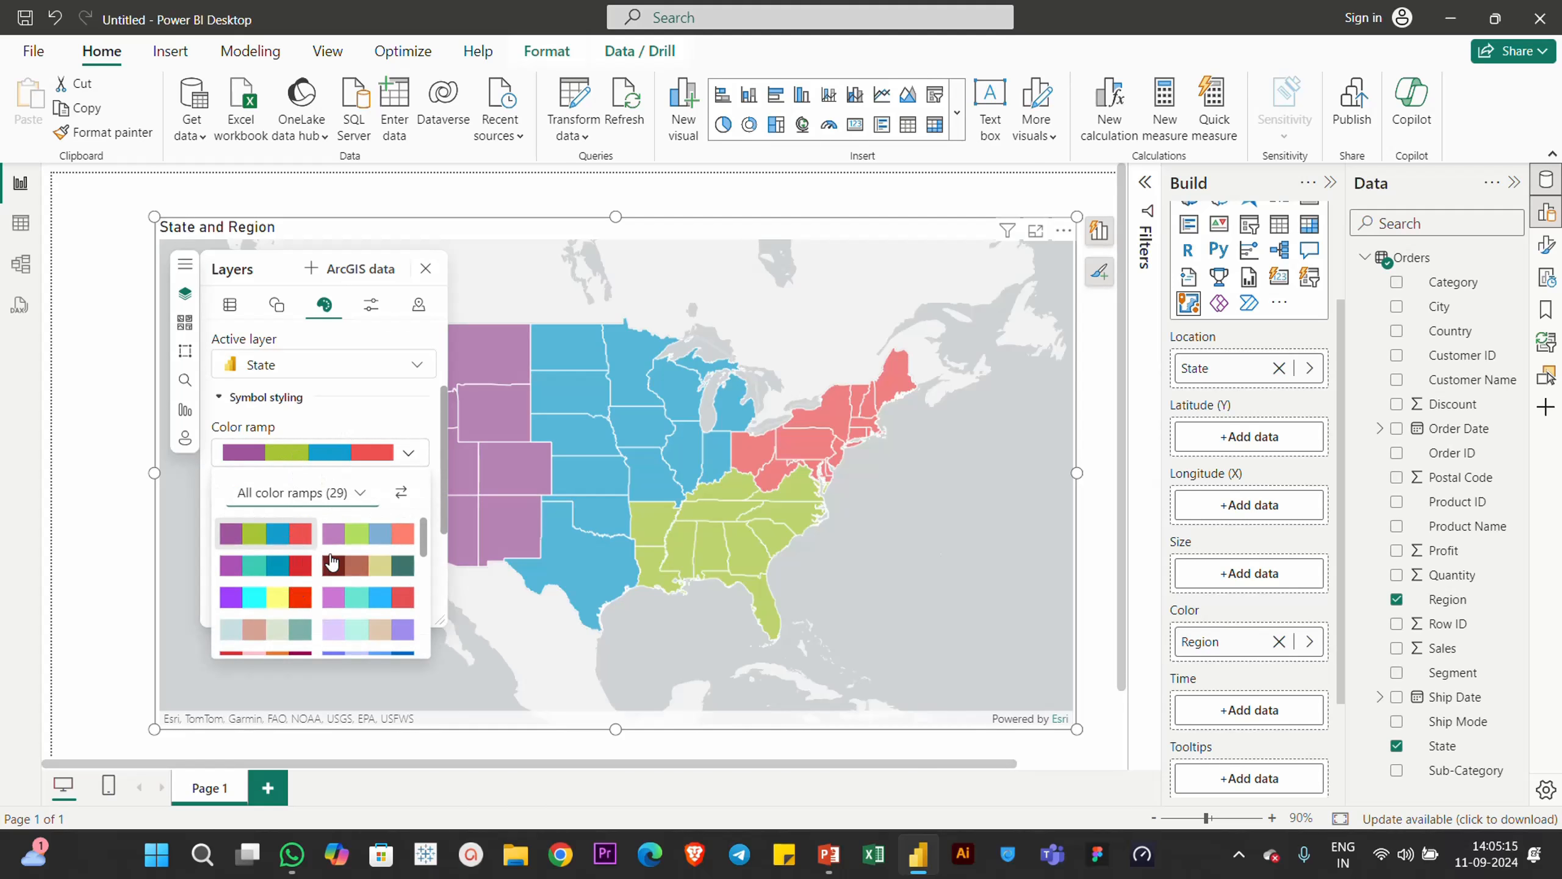
{"action": "left_click", "coordinate": [357, 540]}
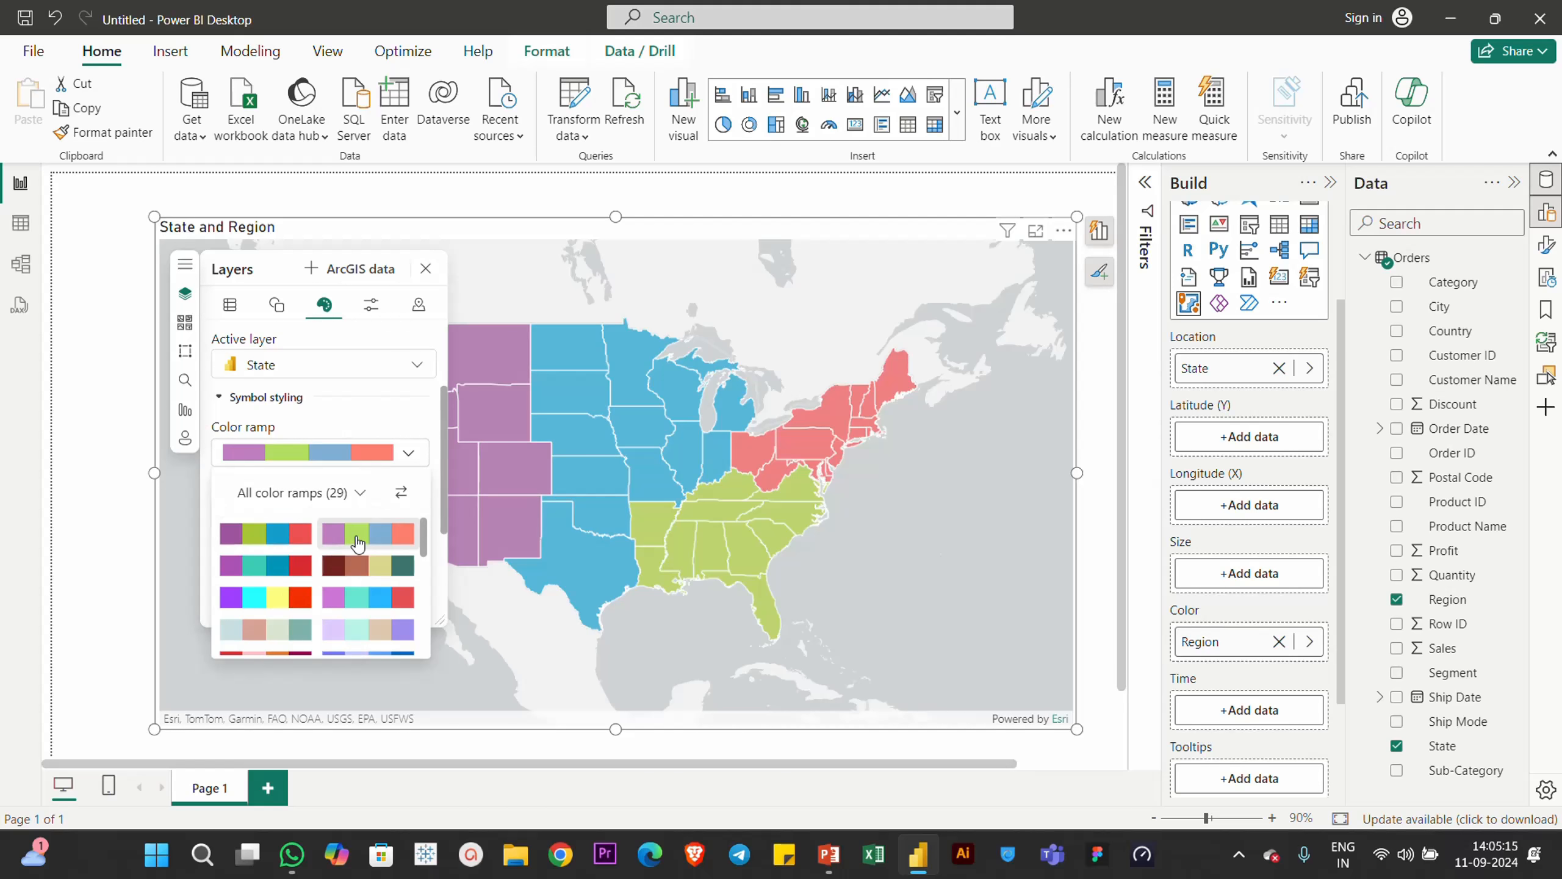
{"action": "left_click", "coordinate": [355, 572]}
{"action": "left_click", "coordinate": [349, 604]}
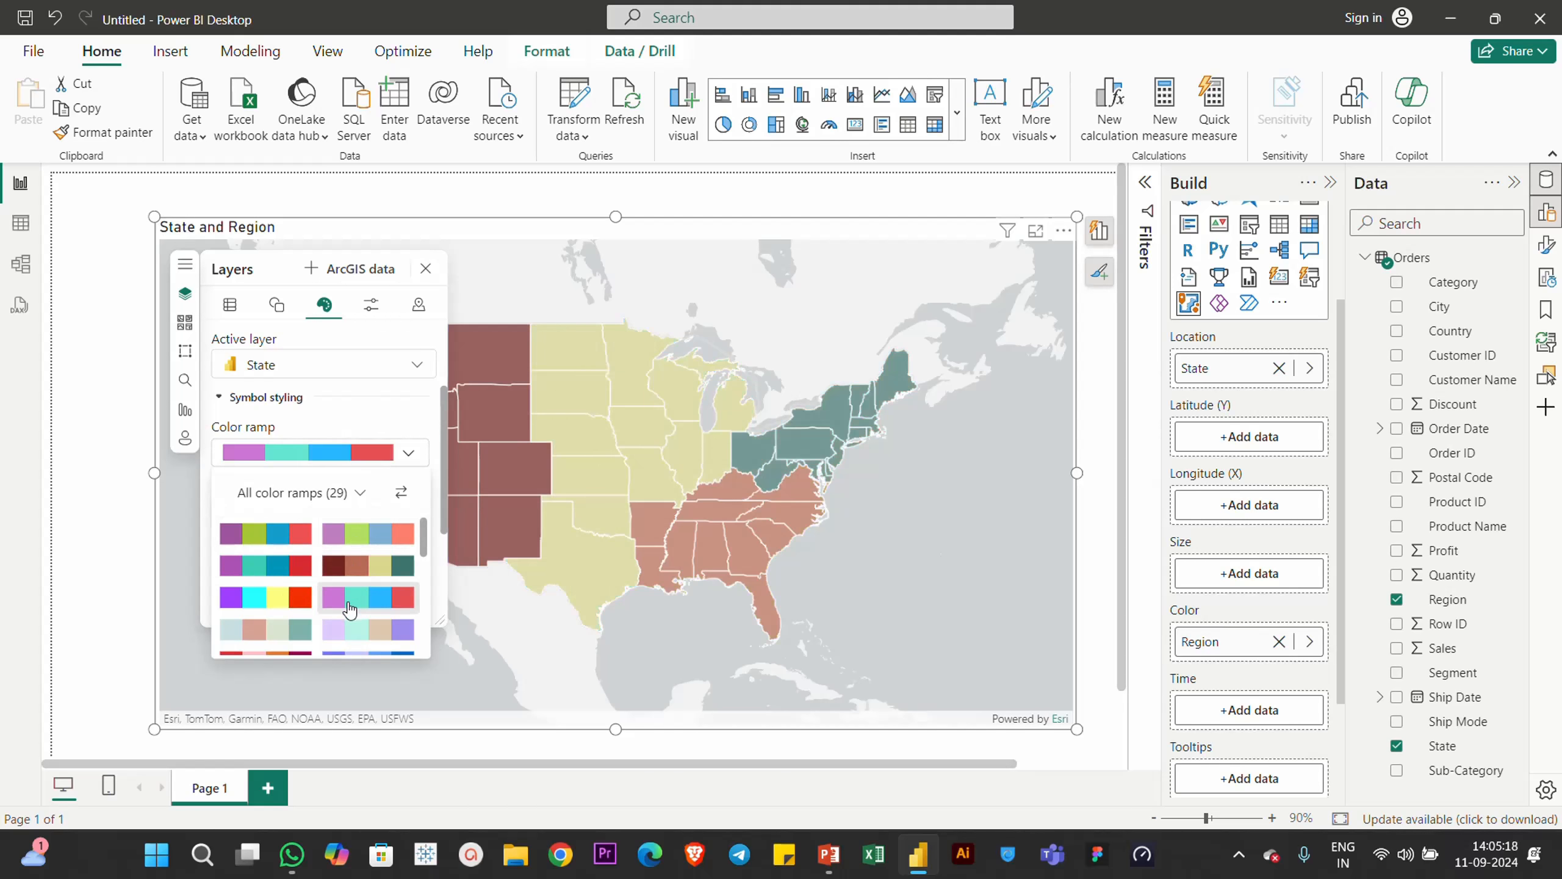
{"action": "left_click", "coordinate": [293, 597]}
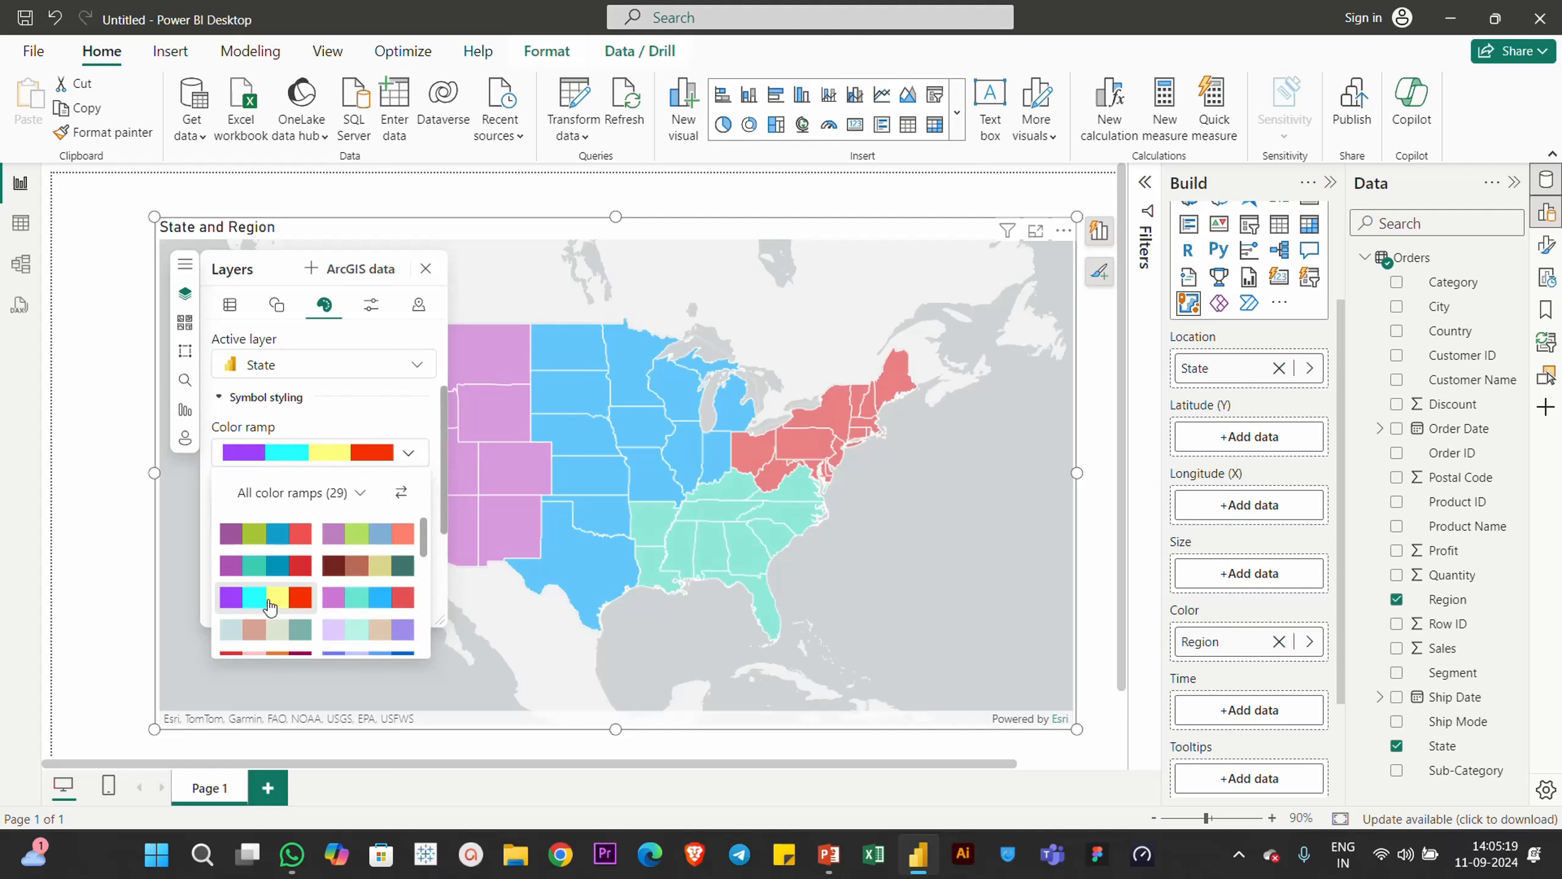
{"action": "left_click", "coordinate": [253, 546]}
{"action": "left_click", "coordinate": [381, 430]}
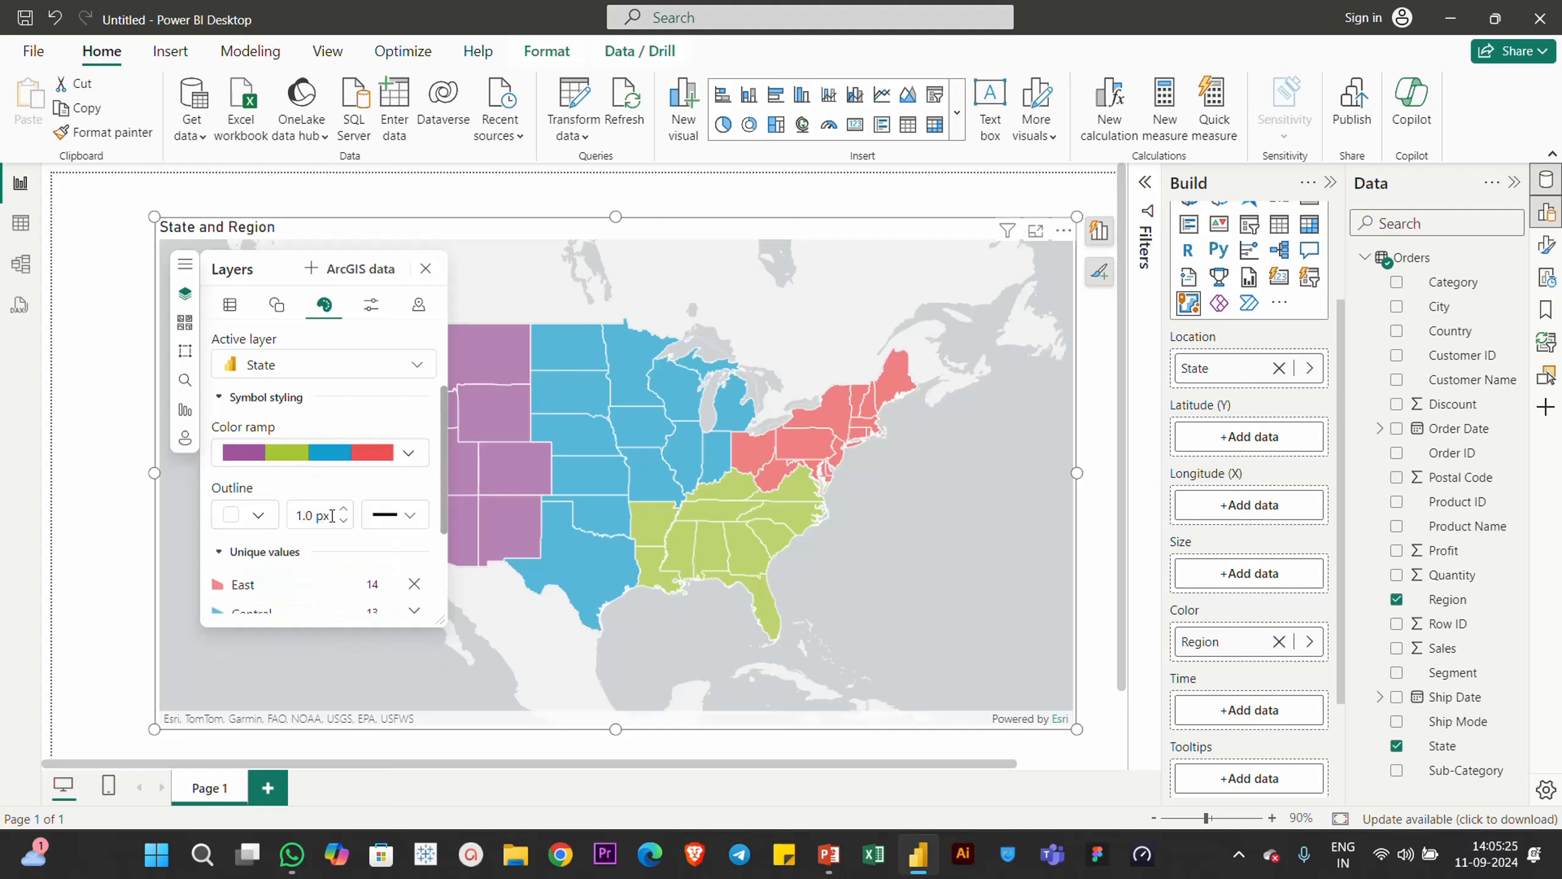
{"action": "scroll", "coordinate": [332, 516], "scroll_direction": "down", "scroll_amount": 2}
{"action": "scroll", "coordinate": [285, 565], "scroll_direction": "up", "scroll_amount": 2}
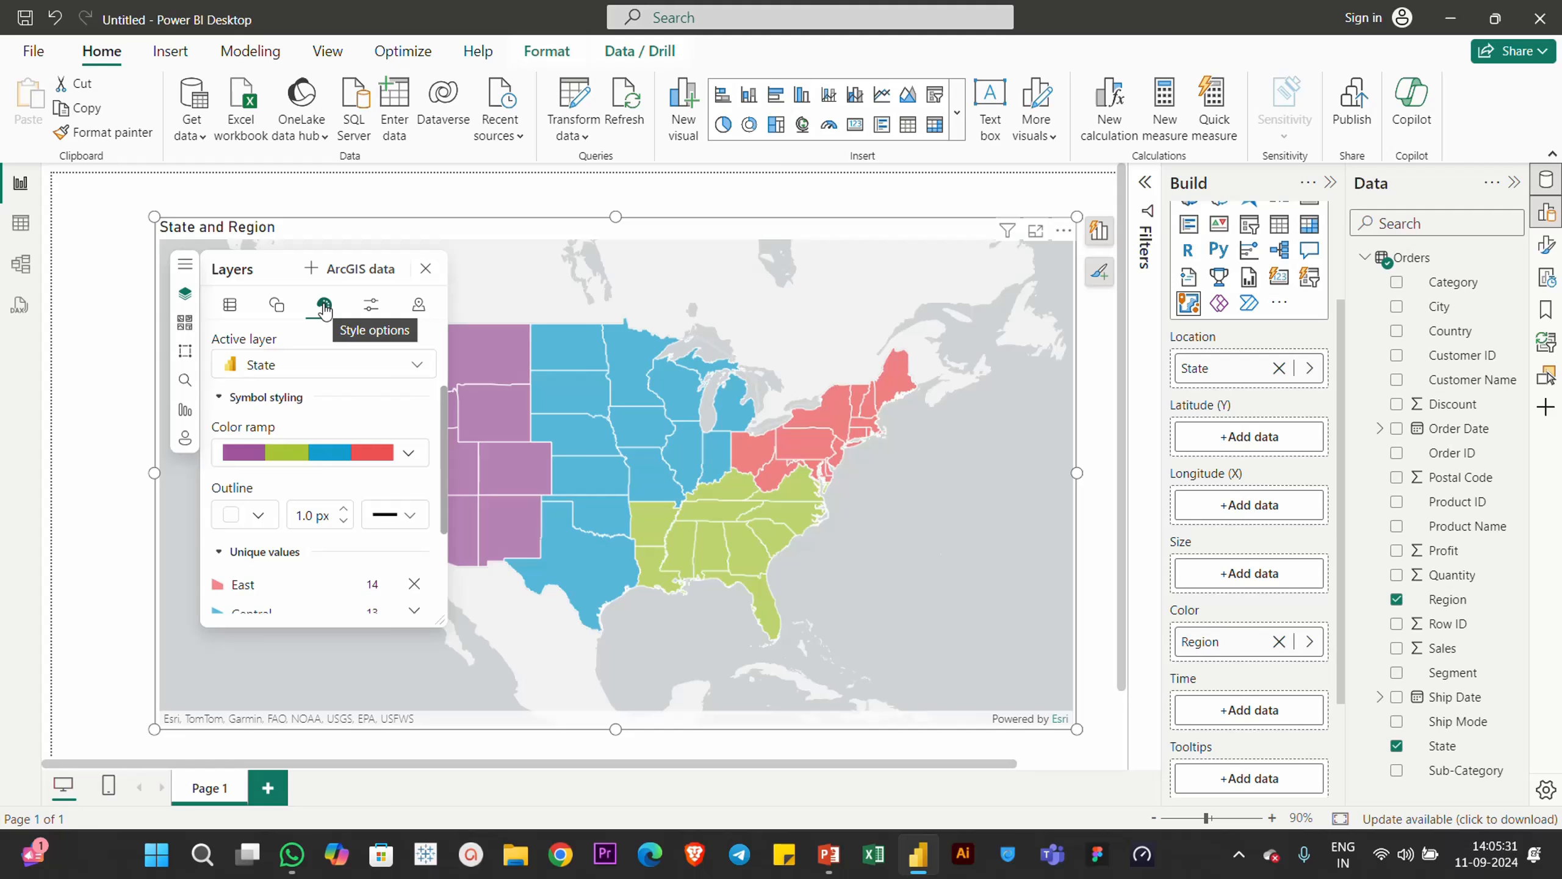
Enable labels on the map's State layer
{"action": "left_click", "coordinate": [371, 305]}
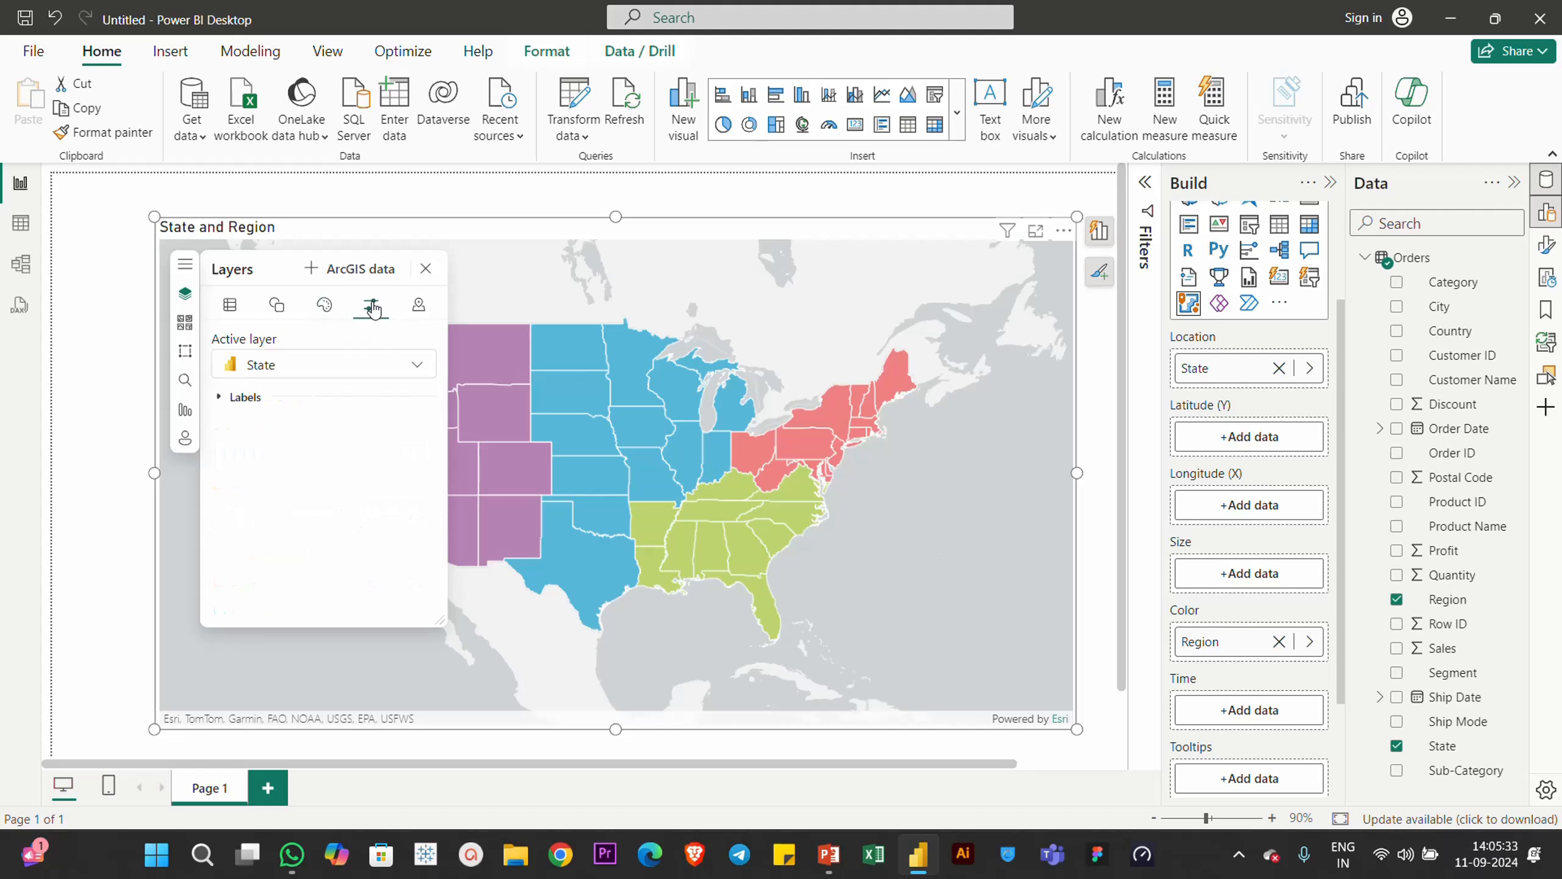
{"action": "left_click", "coordinate": [220, 398]}
{"action": "left_click", "coordinate": [410, 428]}
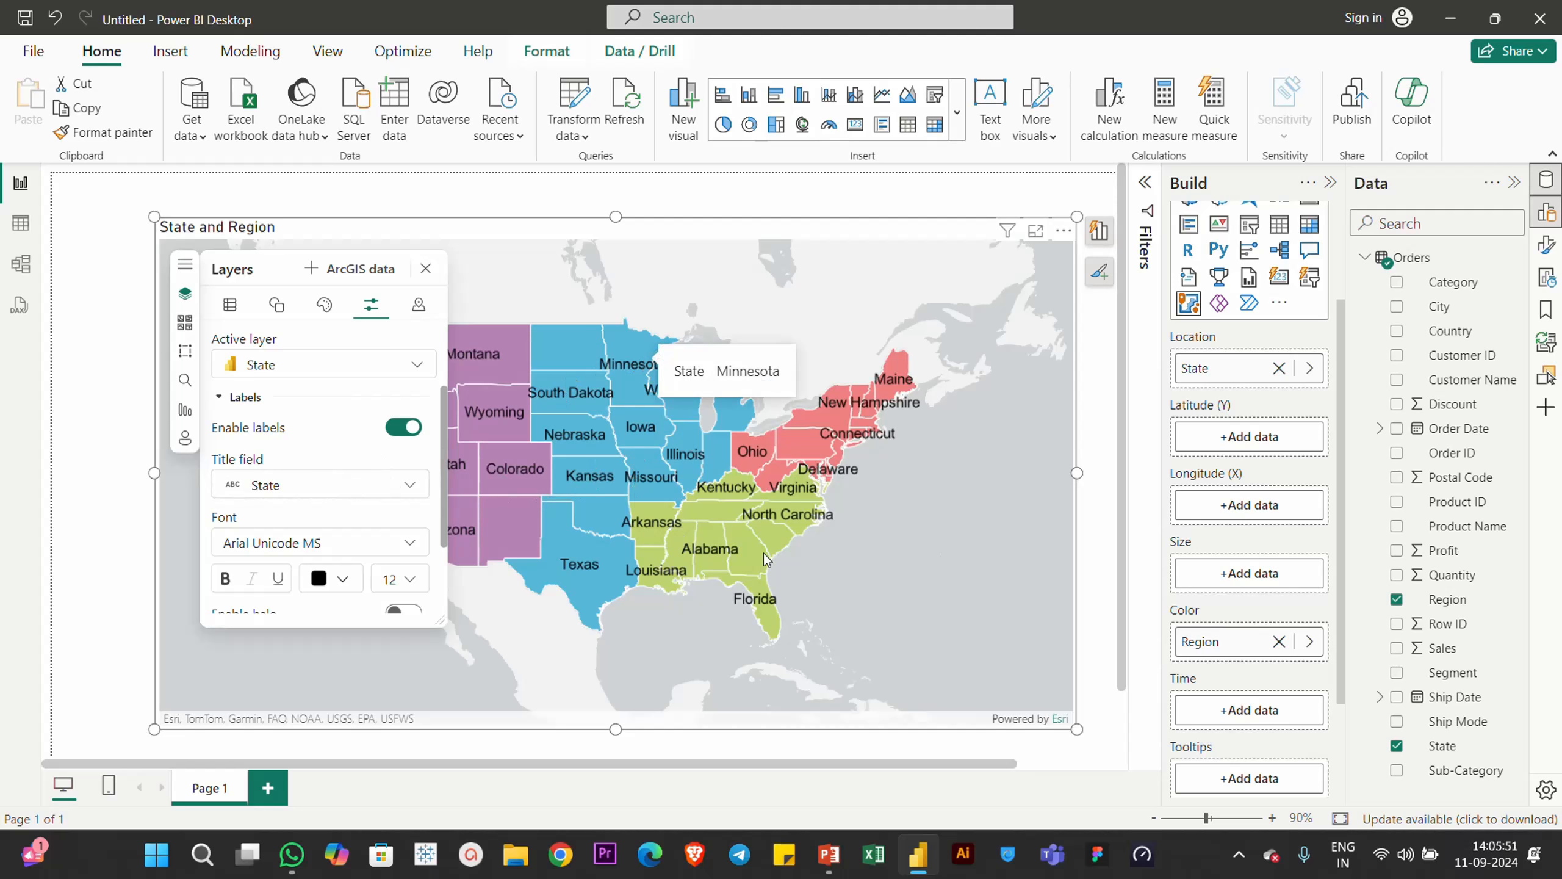
Try Region as the title field of the State layer's labels and switch it back to State
{"action": "left_click", "coordinate": [286, 490]}
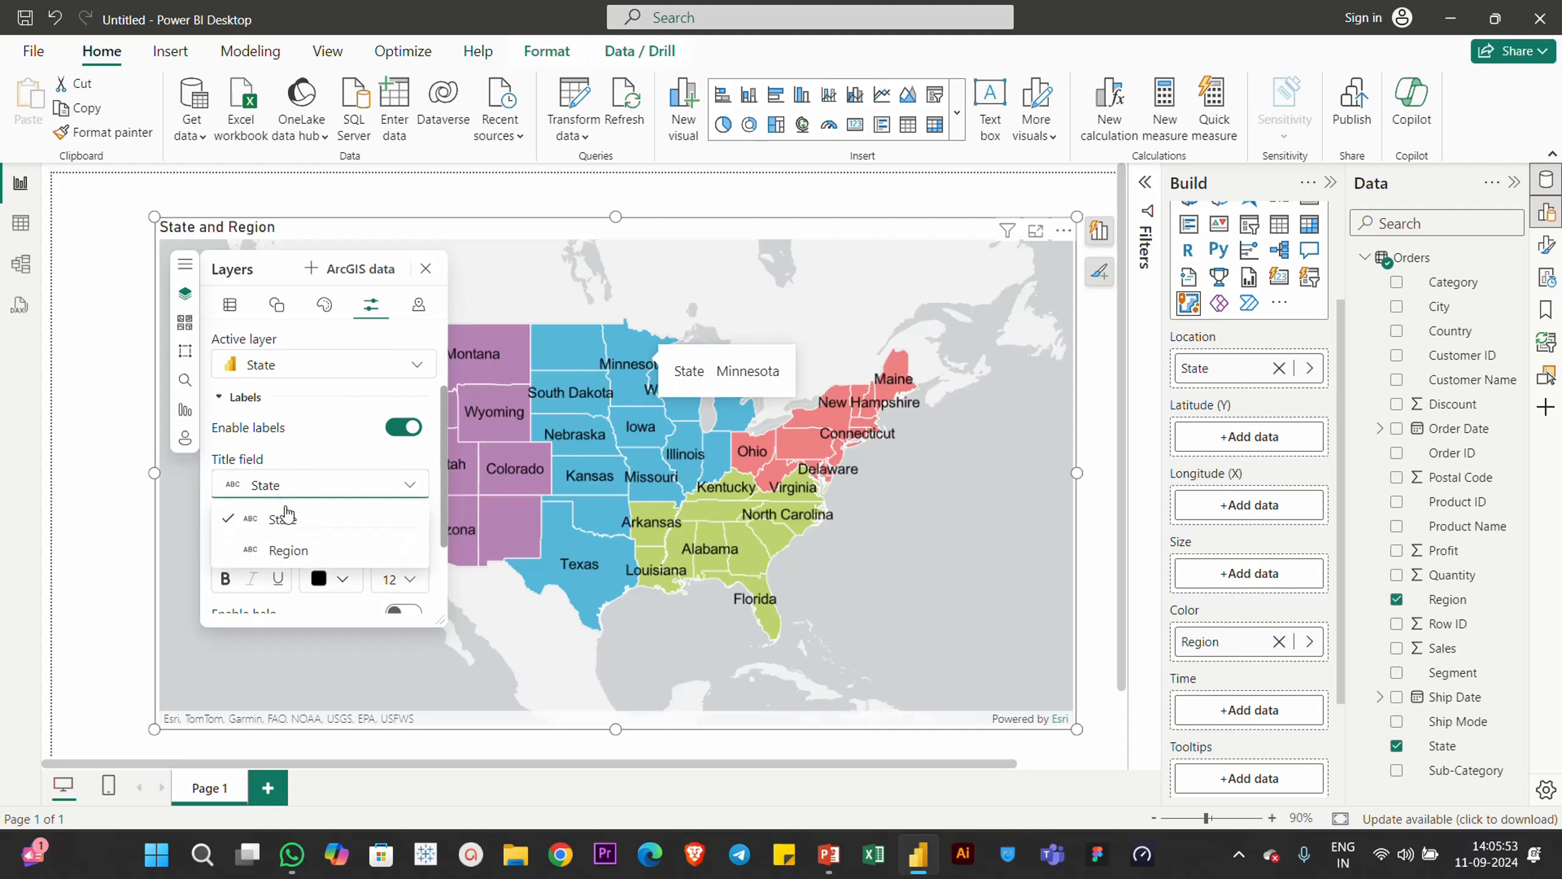
{"action": "left_click", "coordinate": [288, 551]}
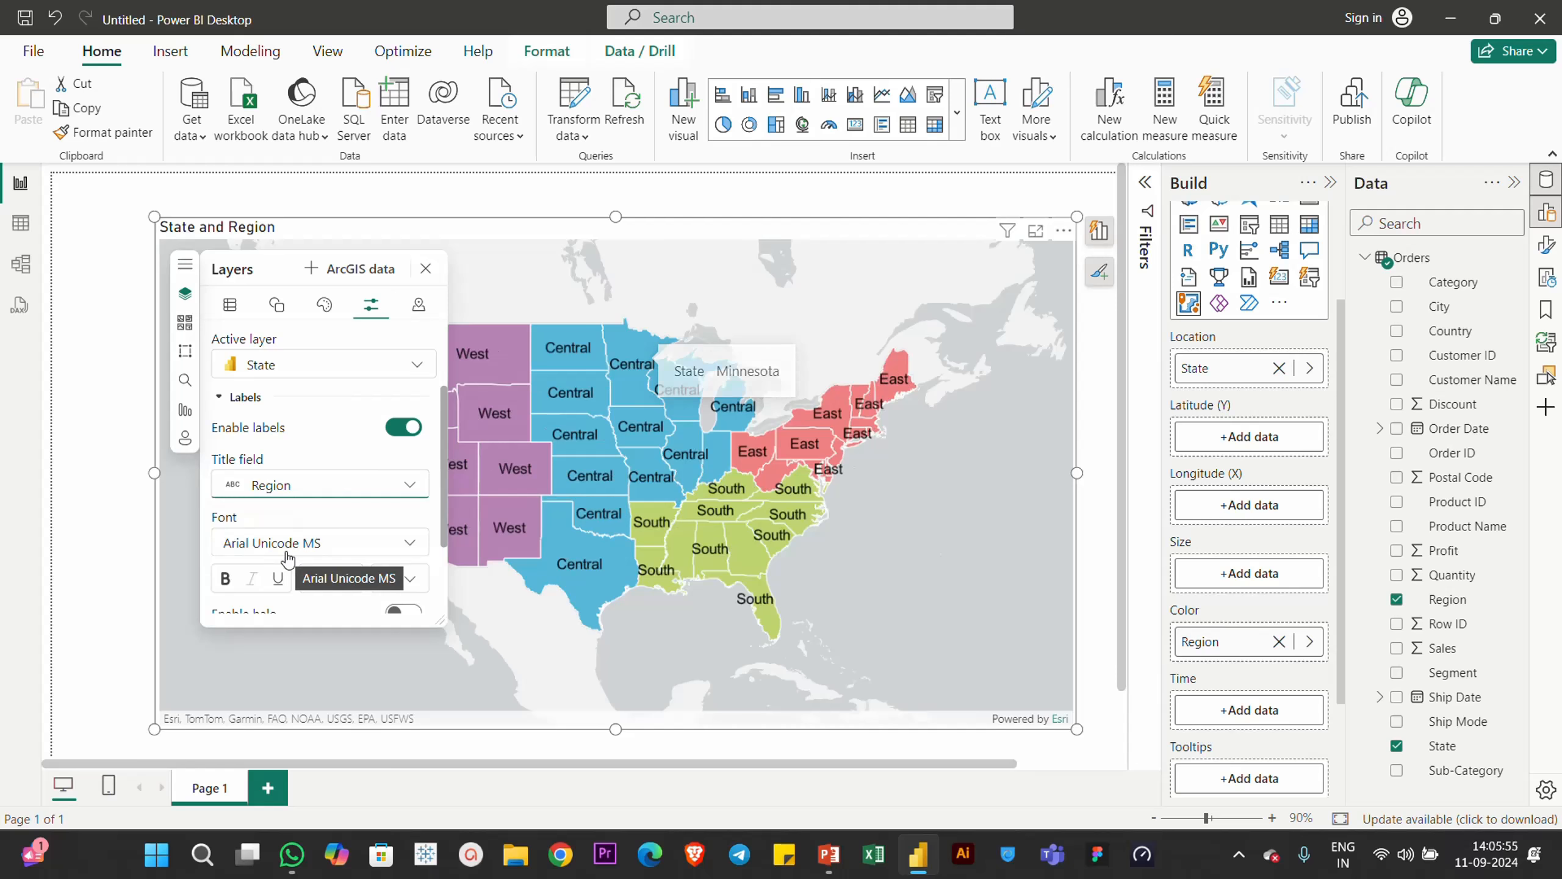
{"action": "scroll", "coordinate": [301, 487], "scroll_direction": "down", "scroll_amount": 2}
{"action": "left_click", "coordinate": [302, 397]}
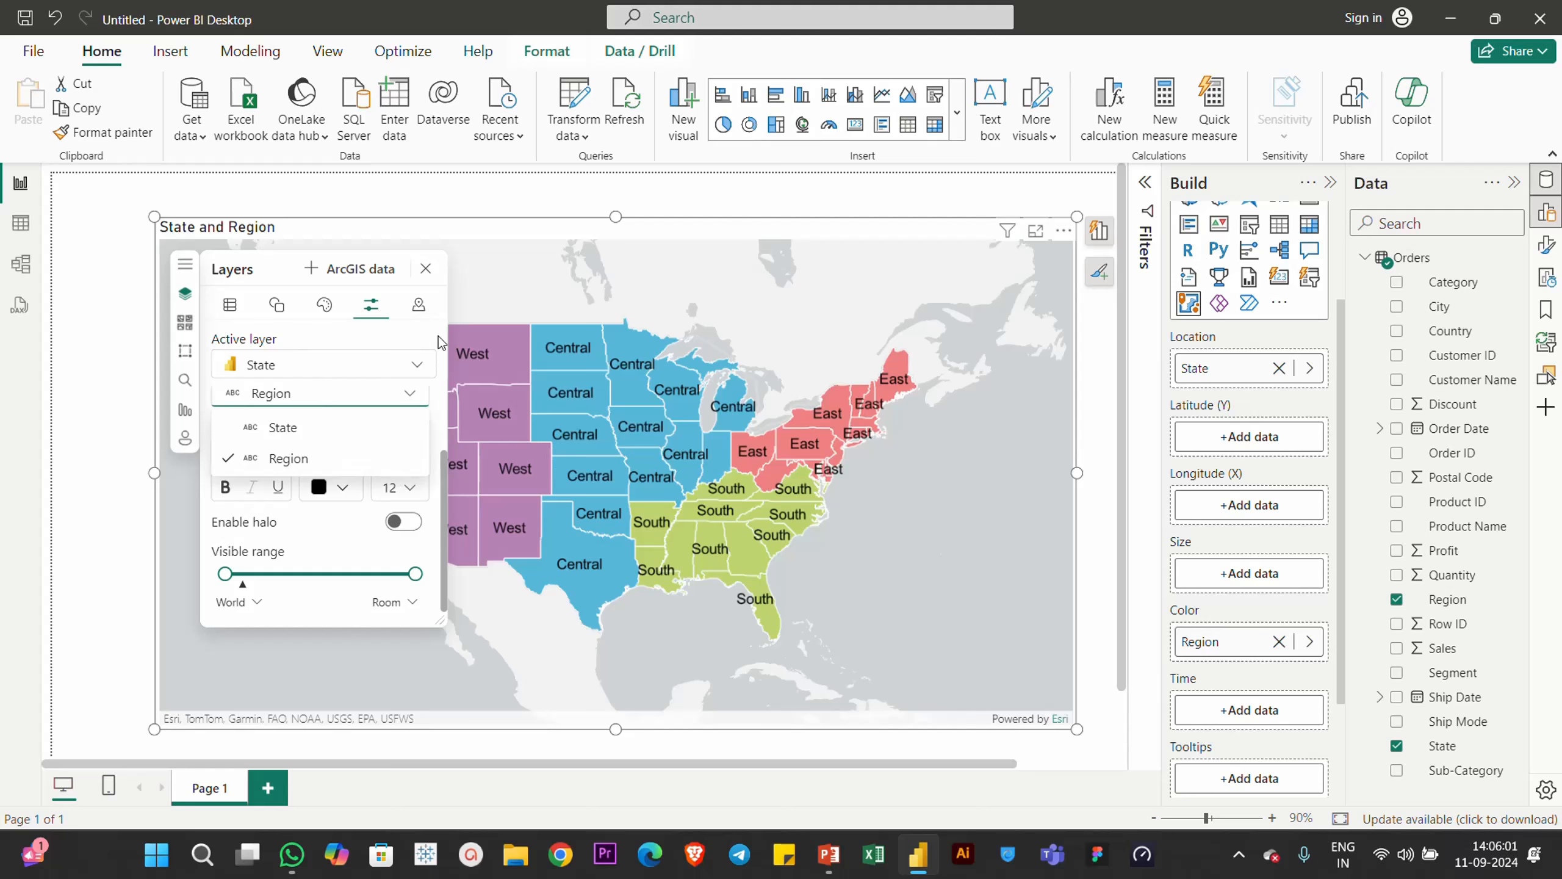
{"action": "left_click", "coordinate": [436, 412]}
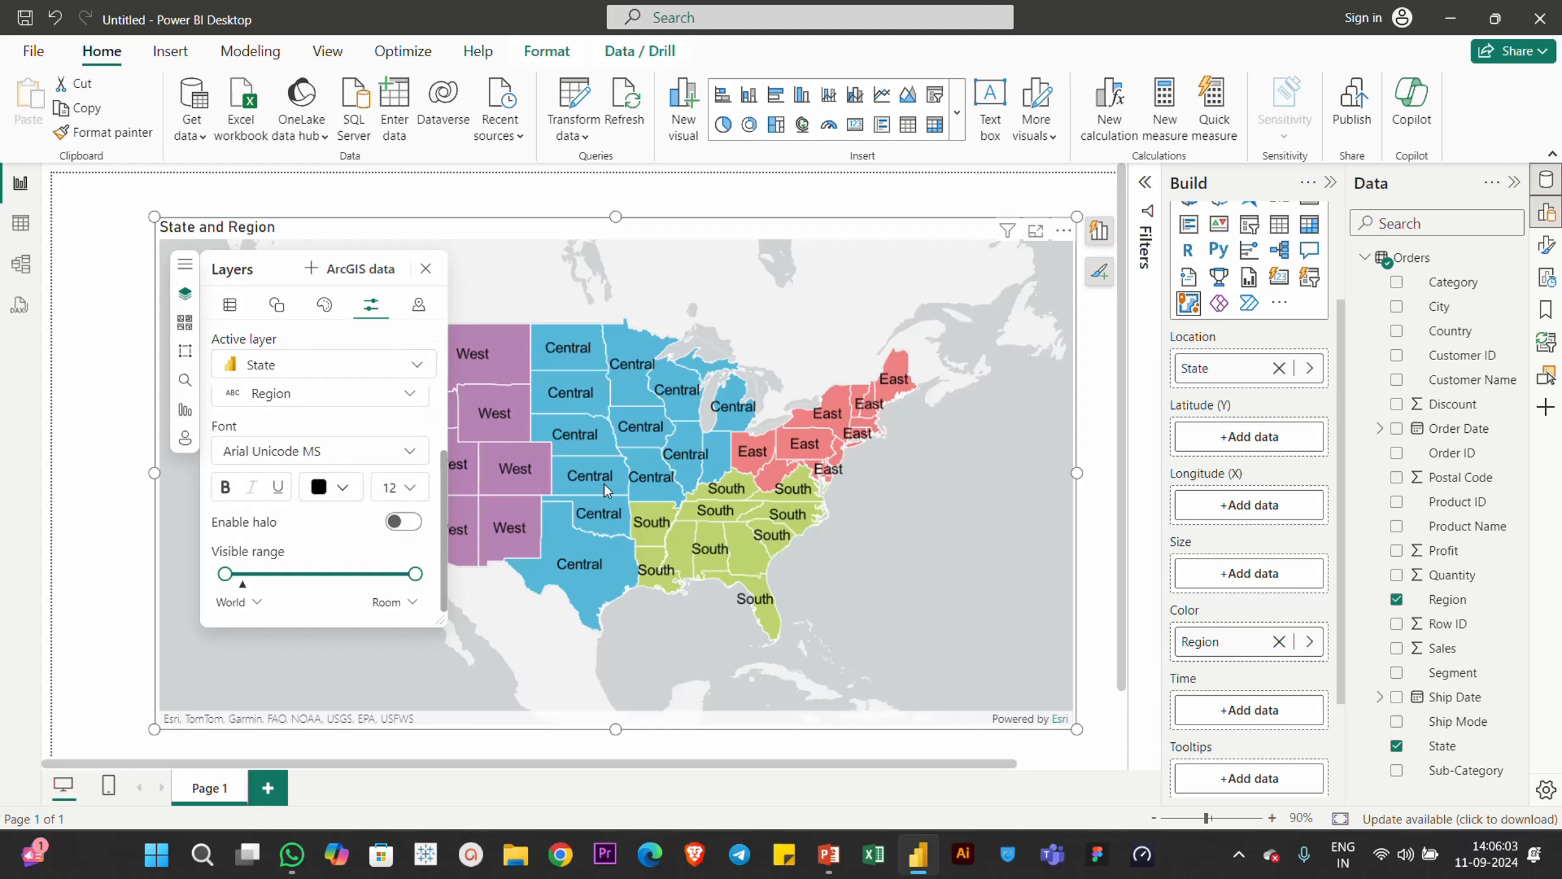
{"action": "left_click", "coordinate": [308, 407]}
{"action": "left_click", "coordinate": [289, 426]}
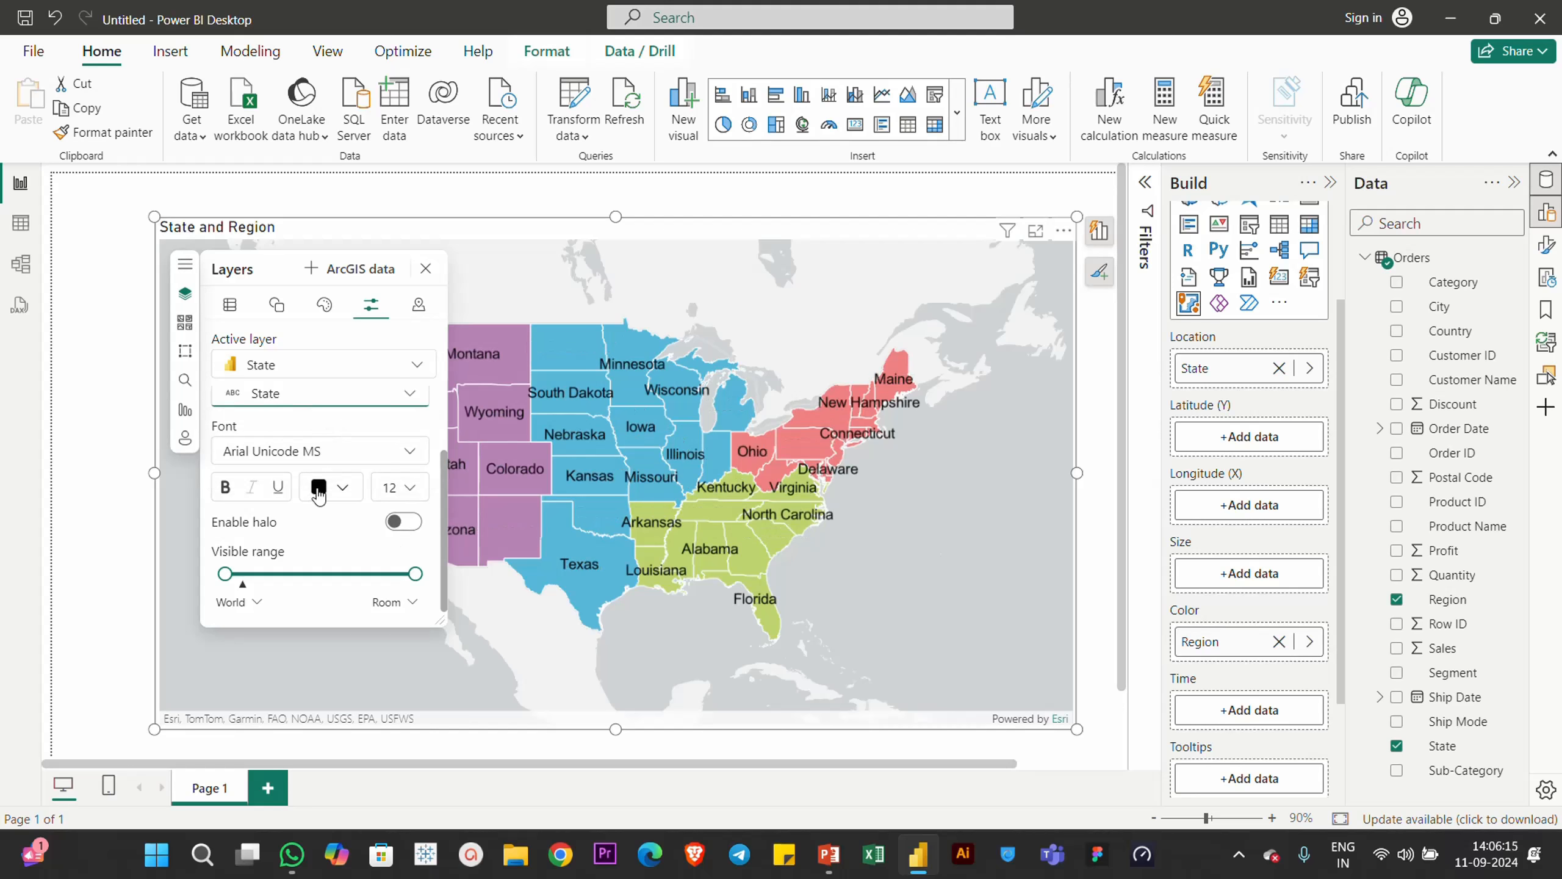
{"action": "scroll", "coordinate": [283, 566], "scroll_direction": "up", "scroll_amount": 2}
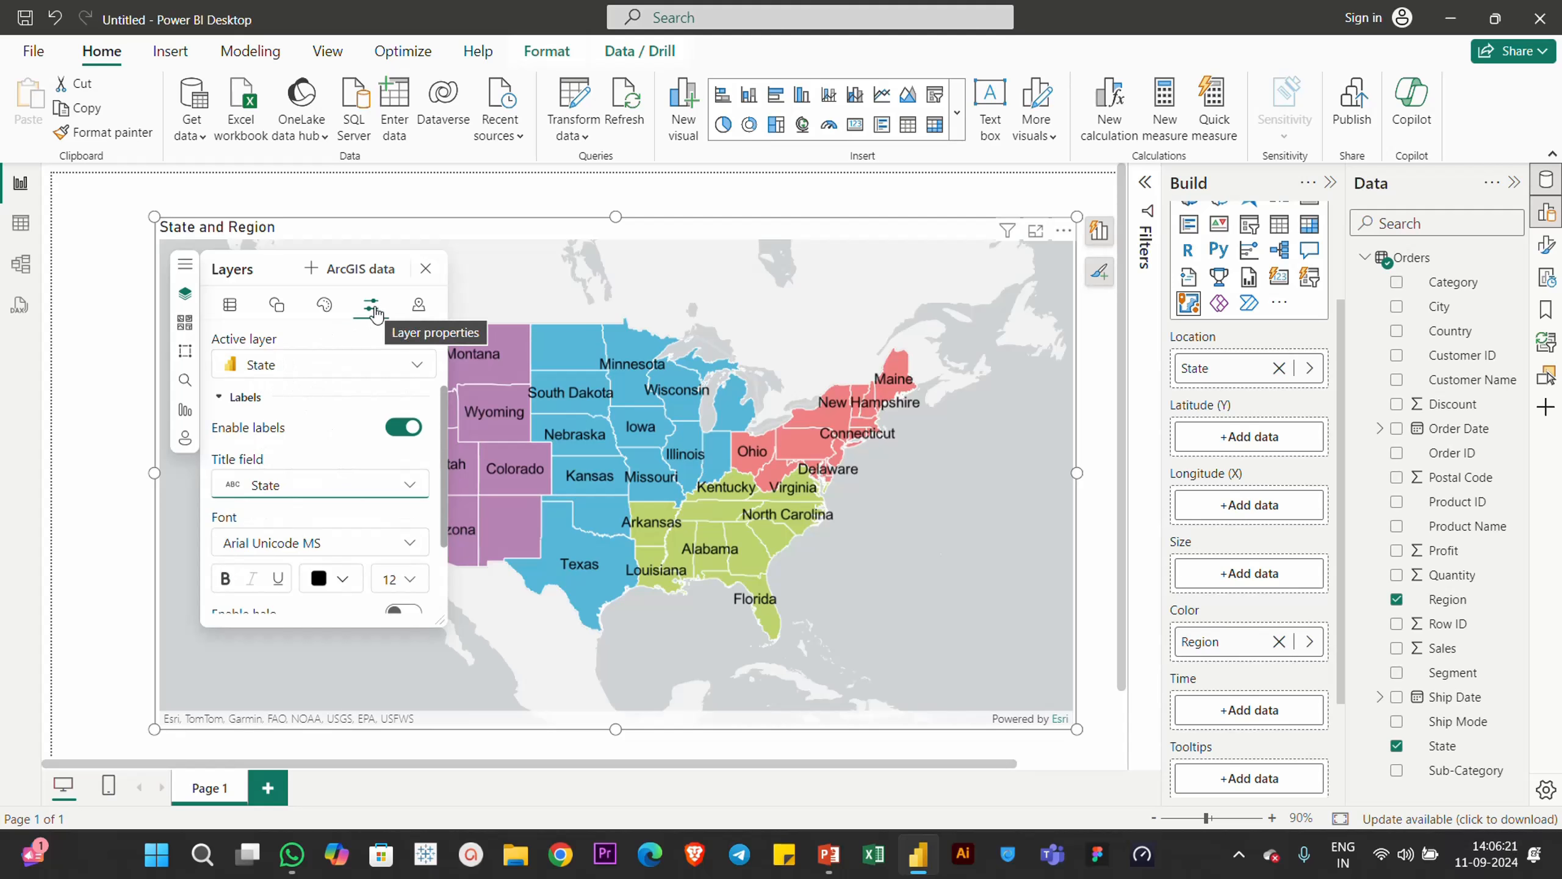
Try the exact match, Points and Boundaries options in the State layer's location type settings and leave without updating the map
{"action": "left_click", "coordinate": [418, 307]}
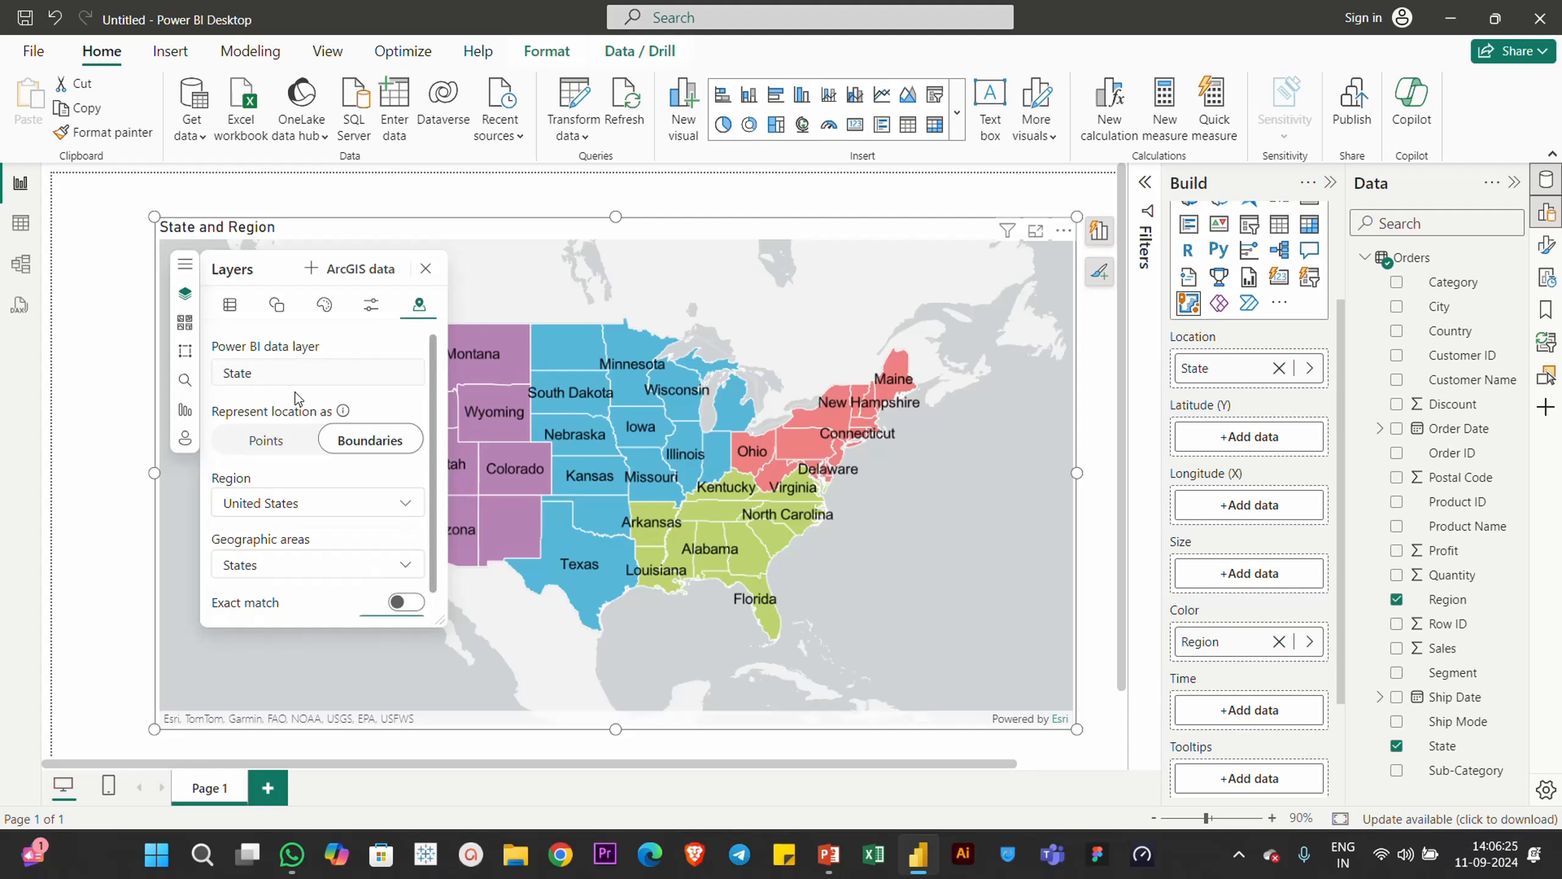
{"action": "scroll", "coordinate": [331, 418], "scroll_direction": "down", "scroll_amount": 5}
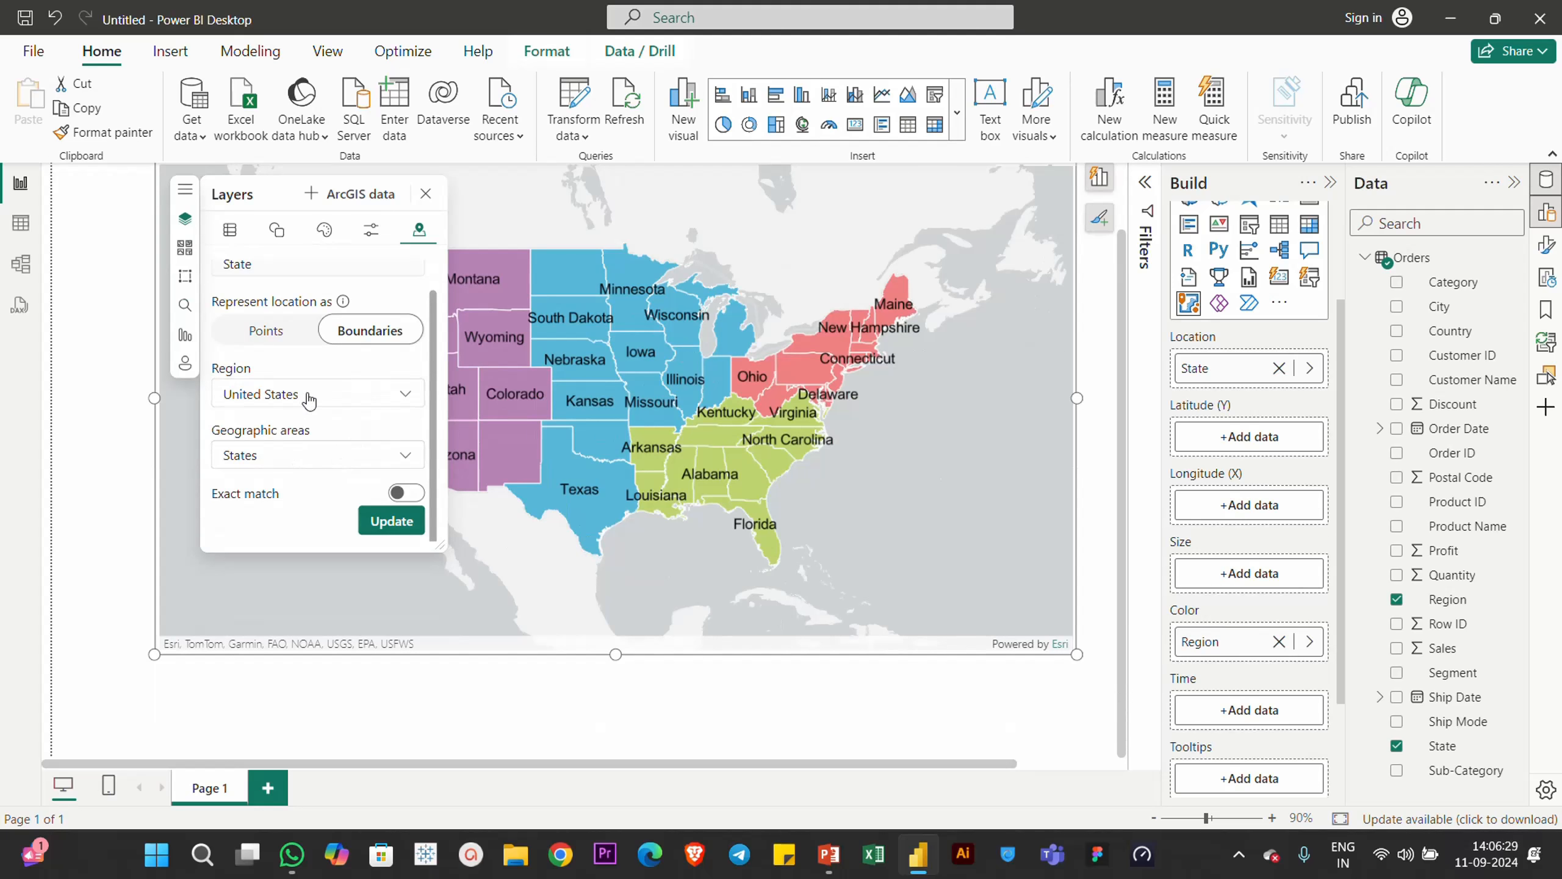
{"action": "left_click", "coordinate": [399, 493]}
{"action": "left_click", "coordinate": [384, 532]}
{"action": "left_click", "coordinate": [292, 333]}
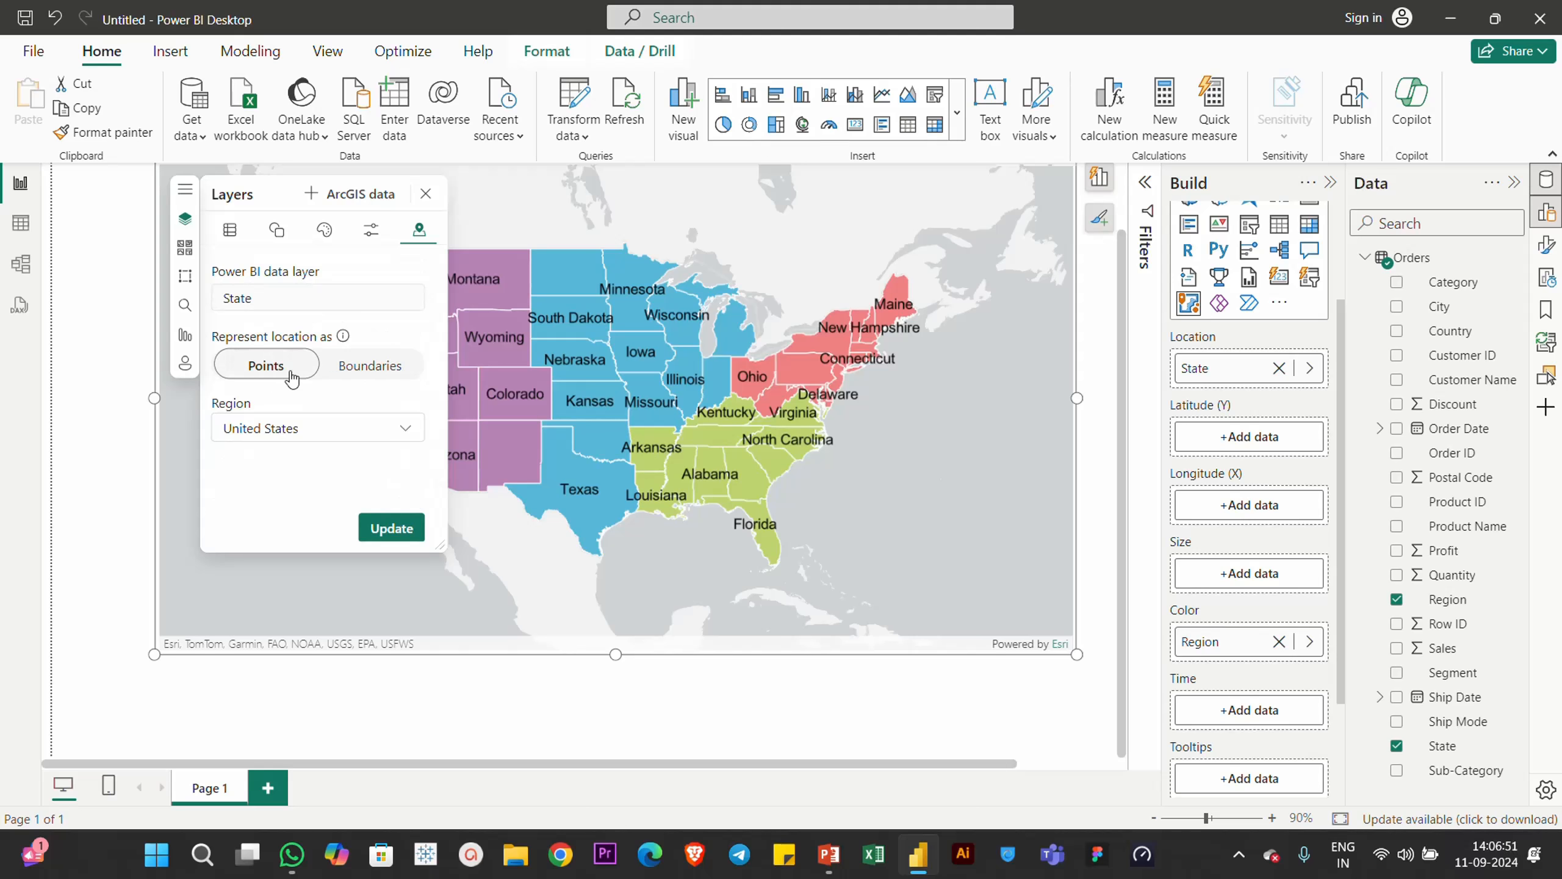
{"action": "left_click", "coordinate": [368, 373]}
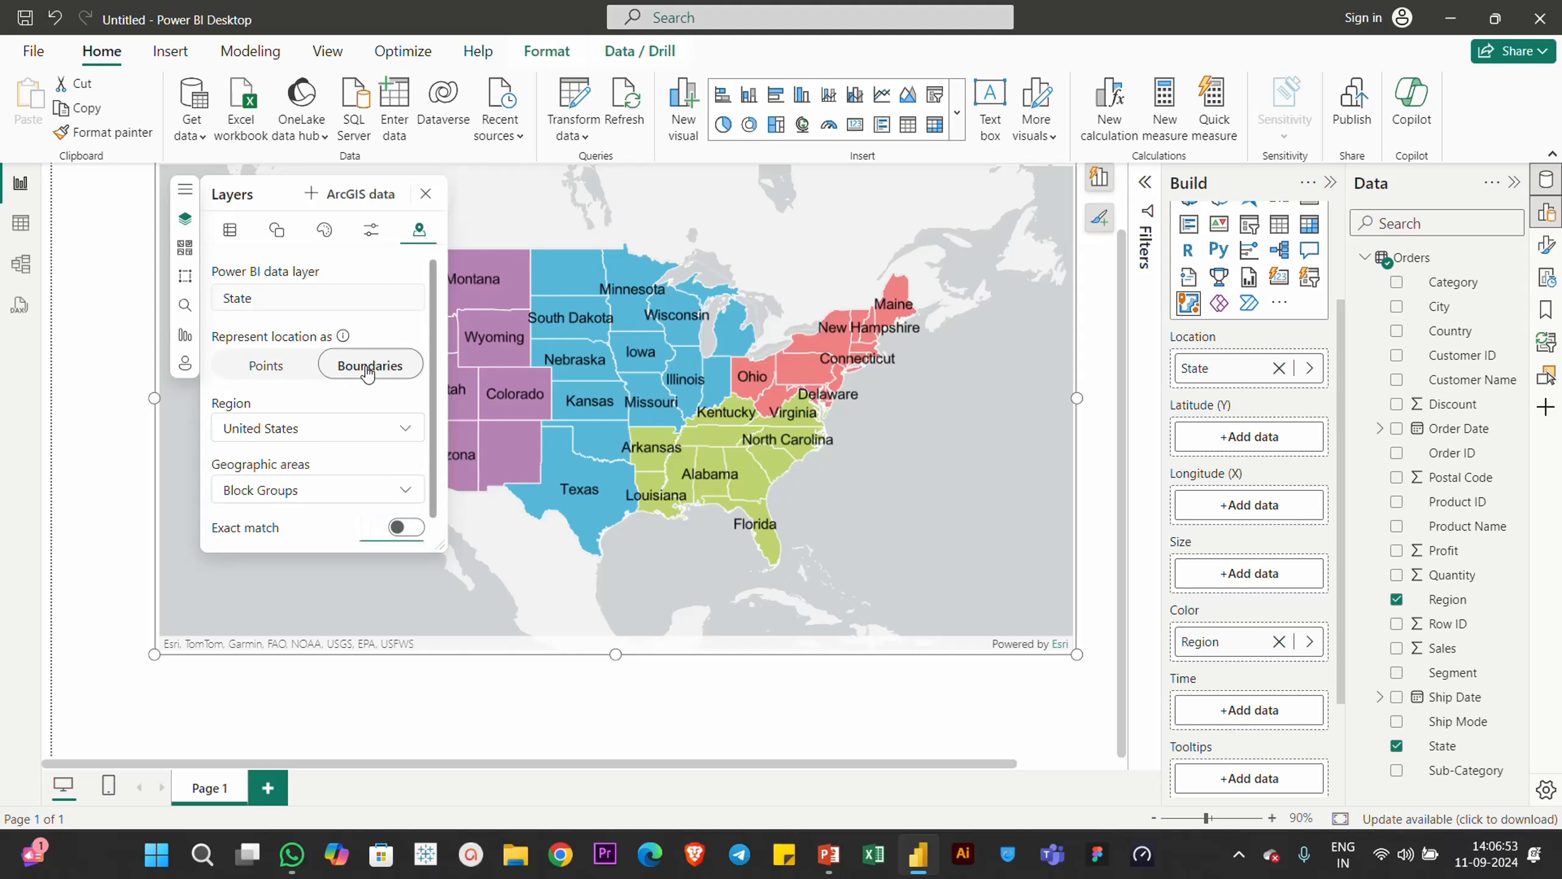
{"action": "left_click", "coordinate": [264, 365]}
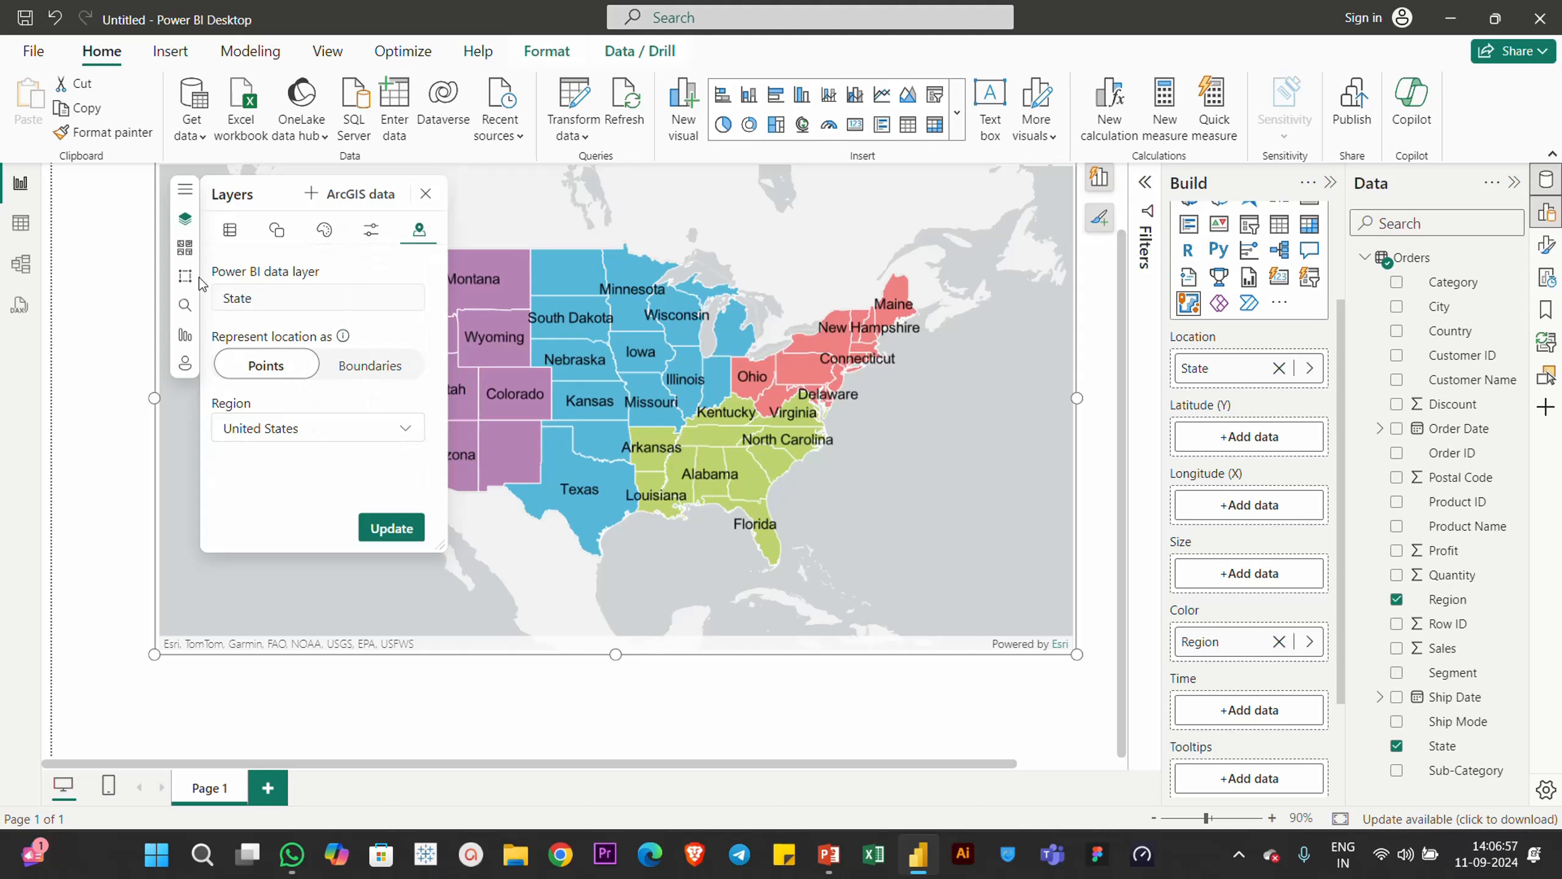
{"action": "left_click", "coordinate": [186, 220]}
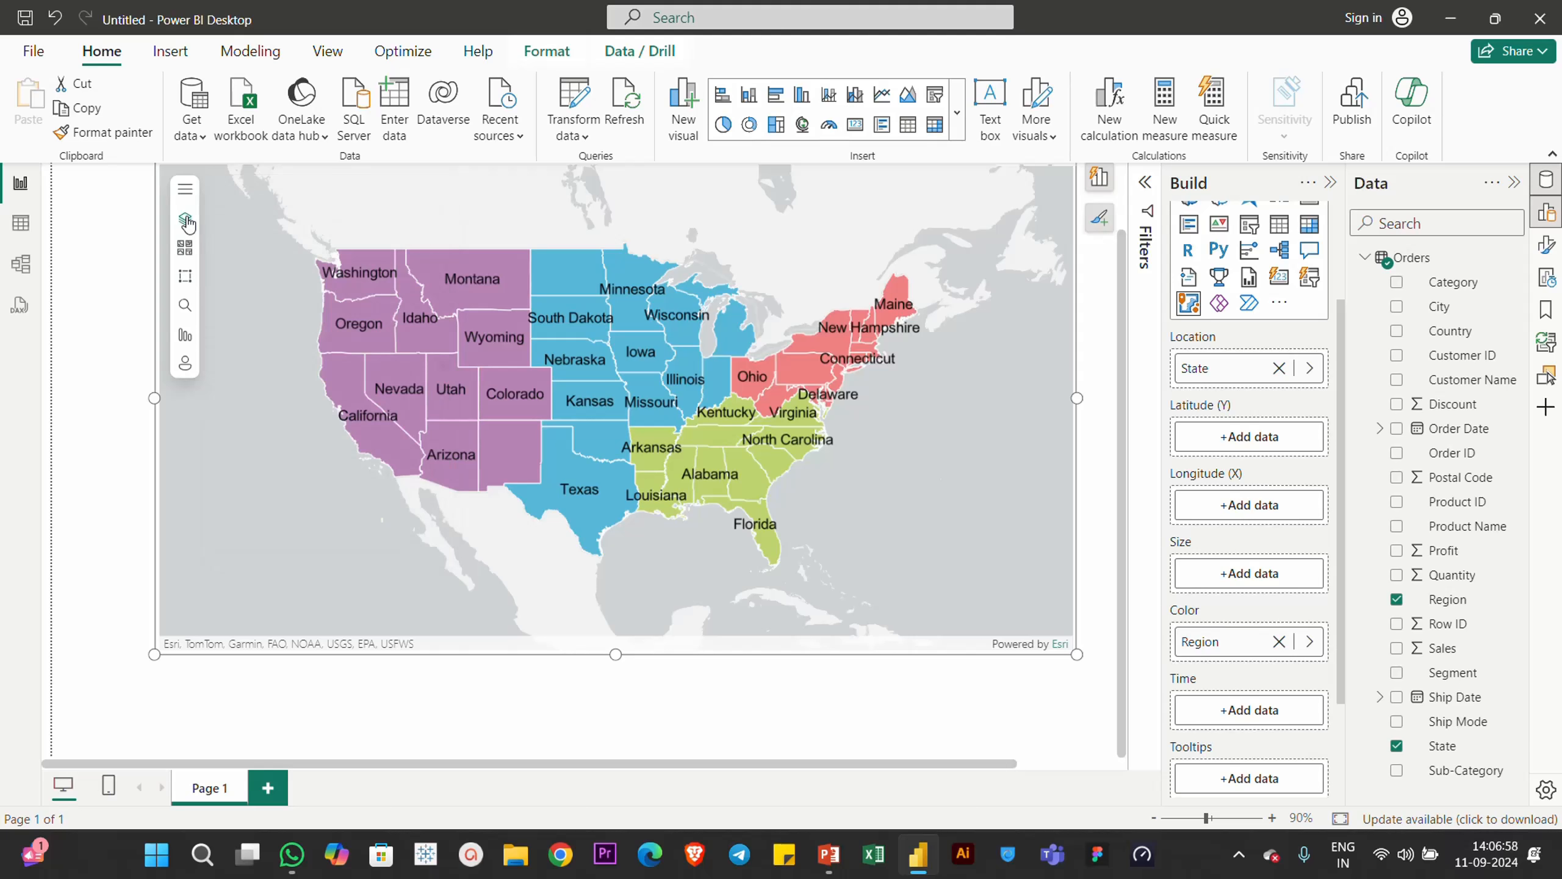
Try the Streets Map basemap and set the map's basemap to Dark Gray Canvas
{"action": "left_click", "coordinate": [185, 252]}
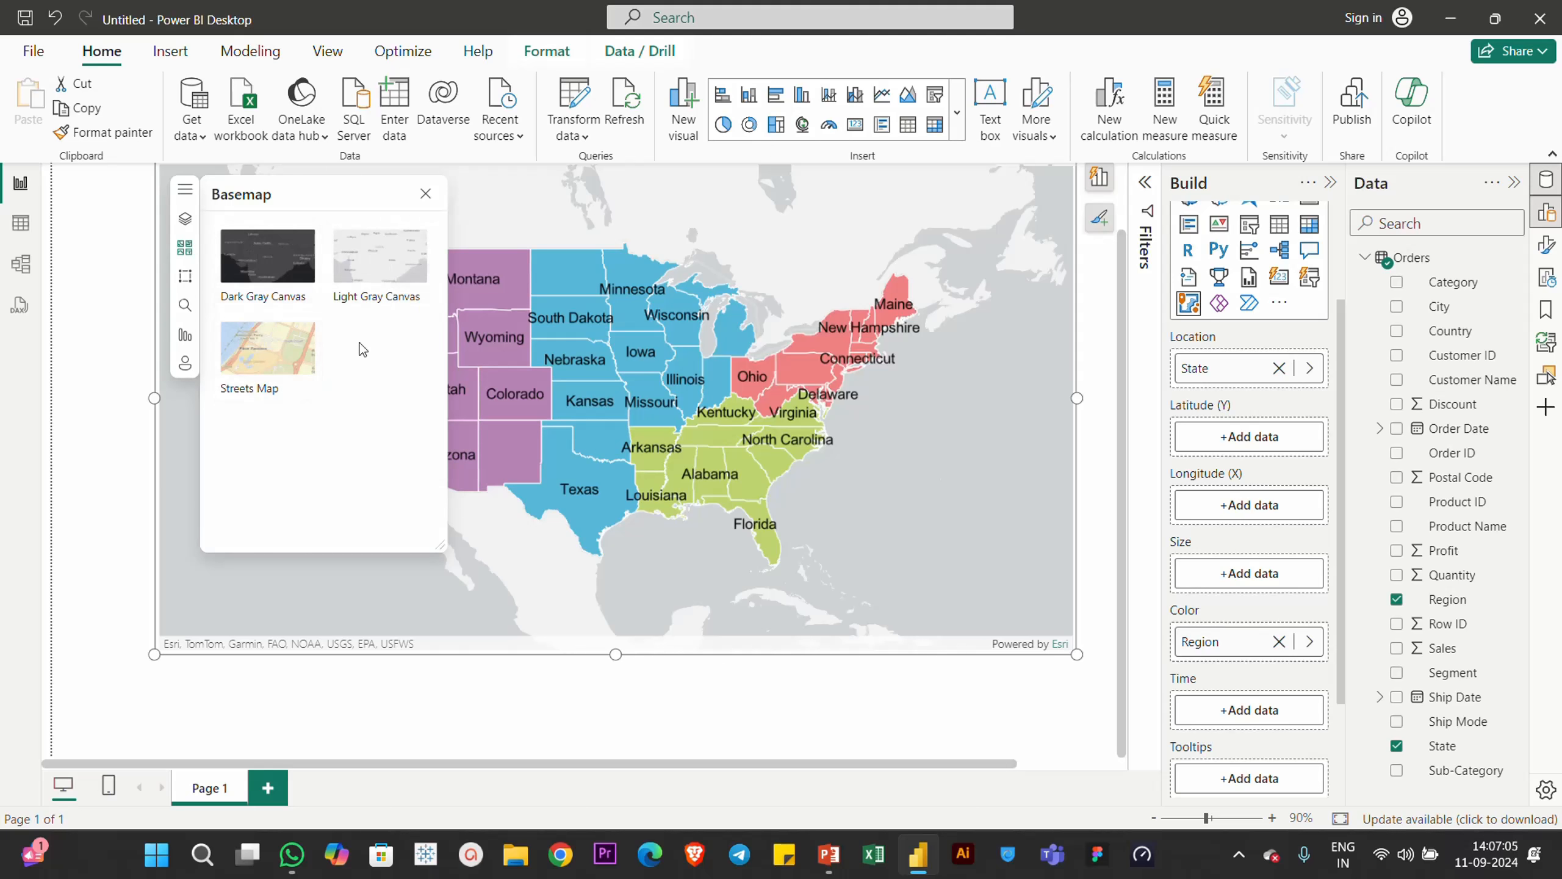
{"action": "left_click", "coordinate": [274, 359]}
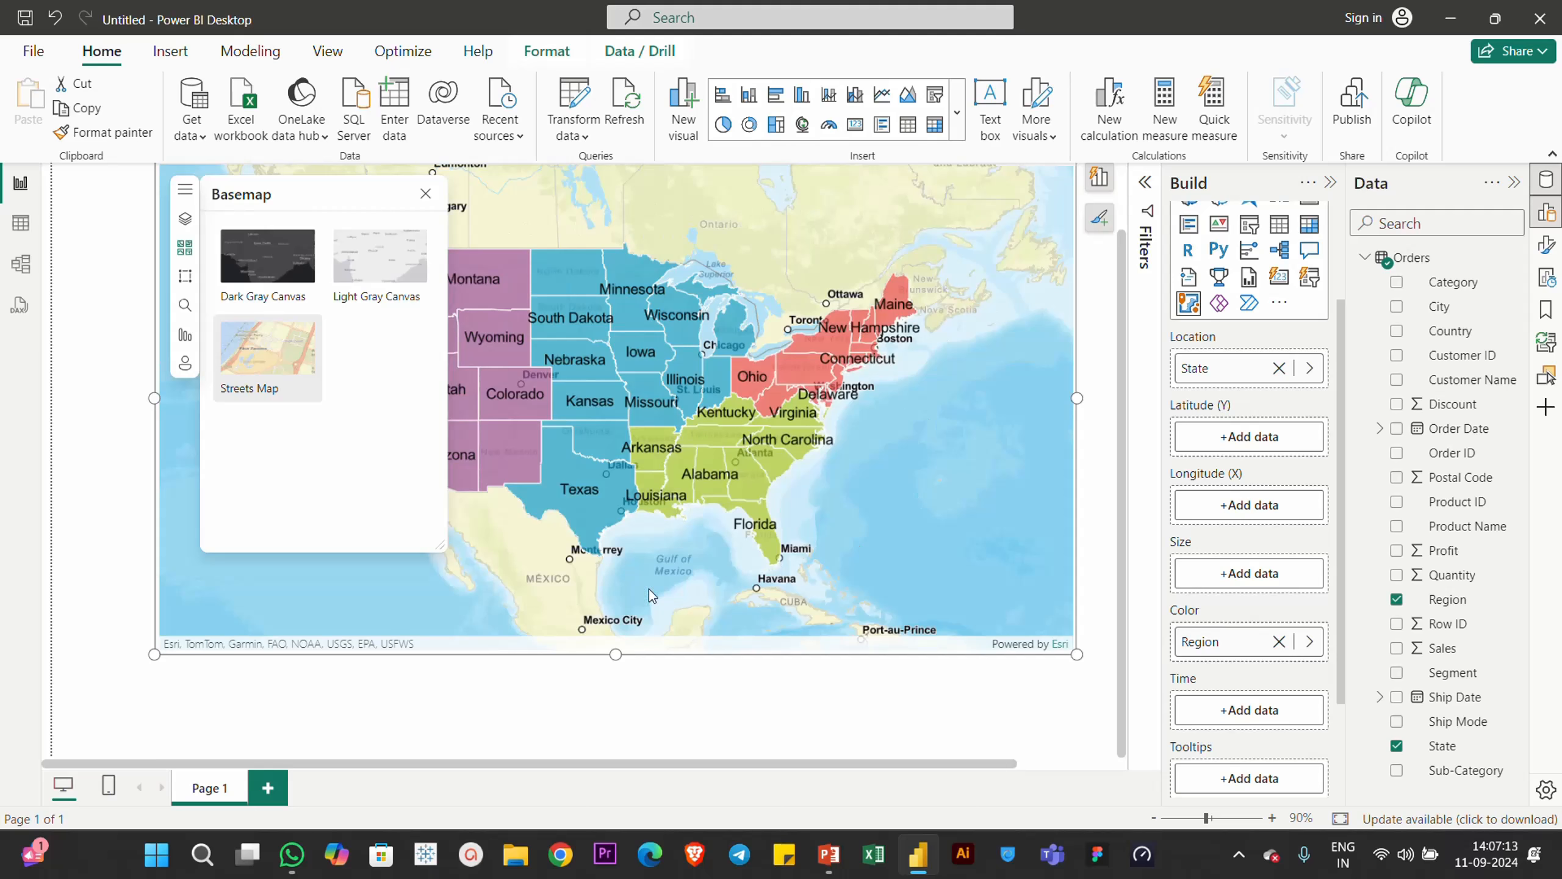
{"action": "left_click", "coordinate": [261, 275]}
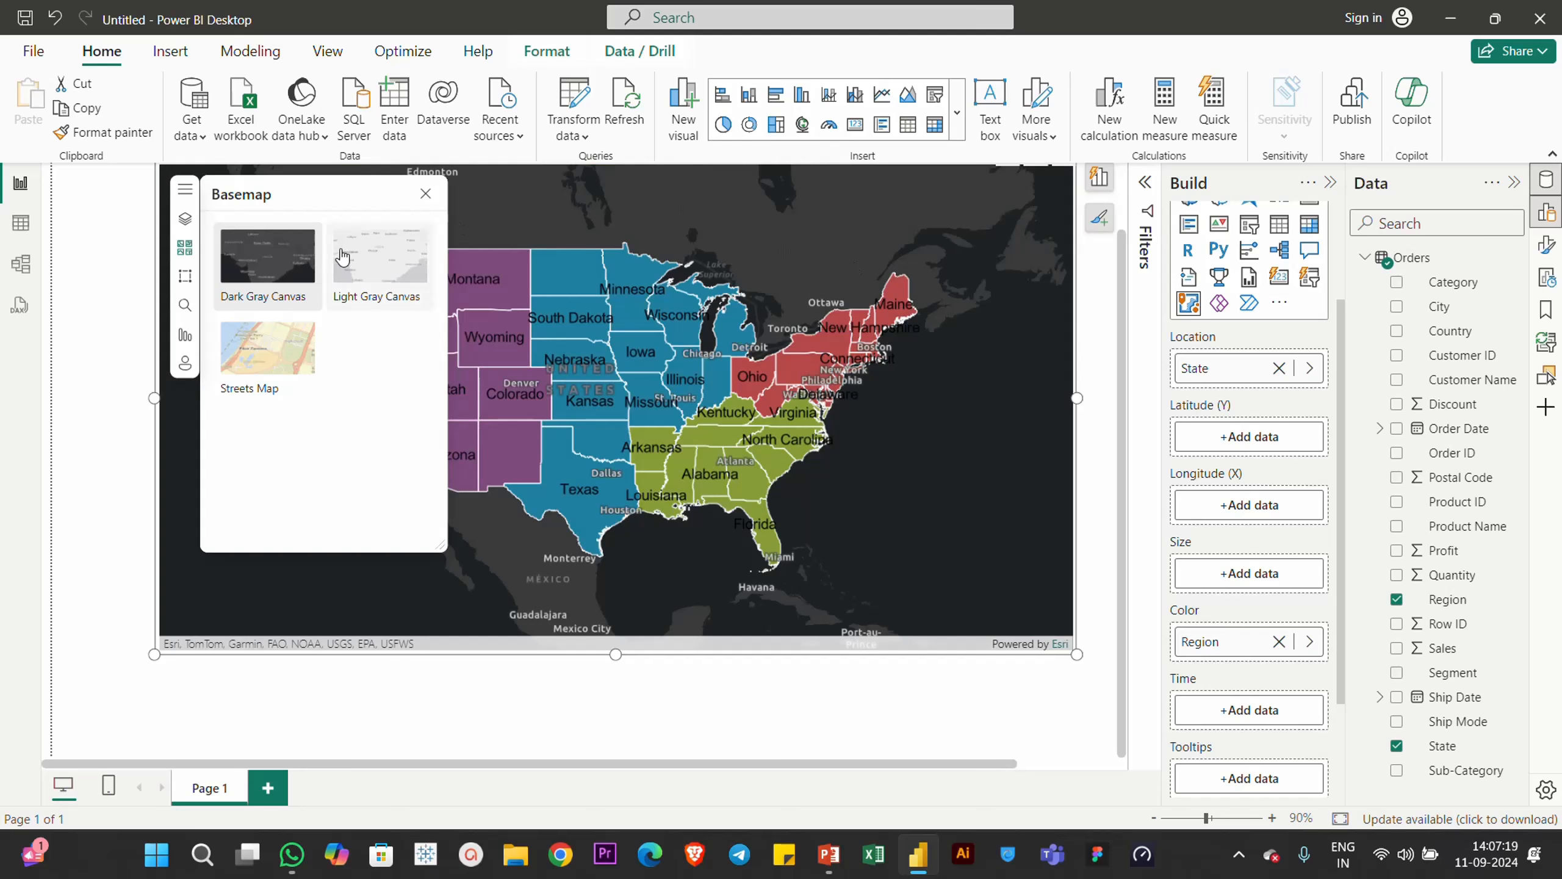
Examine the map's location selection tools for the State layer and the address or place search
{"action": "left_click", "coordinate": [185, 279]}
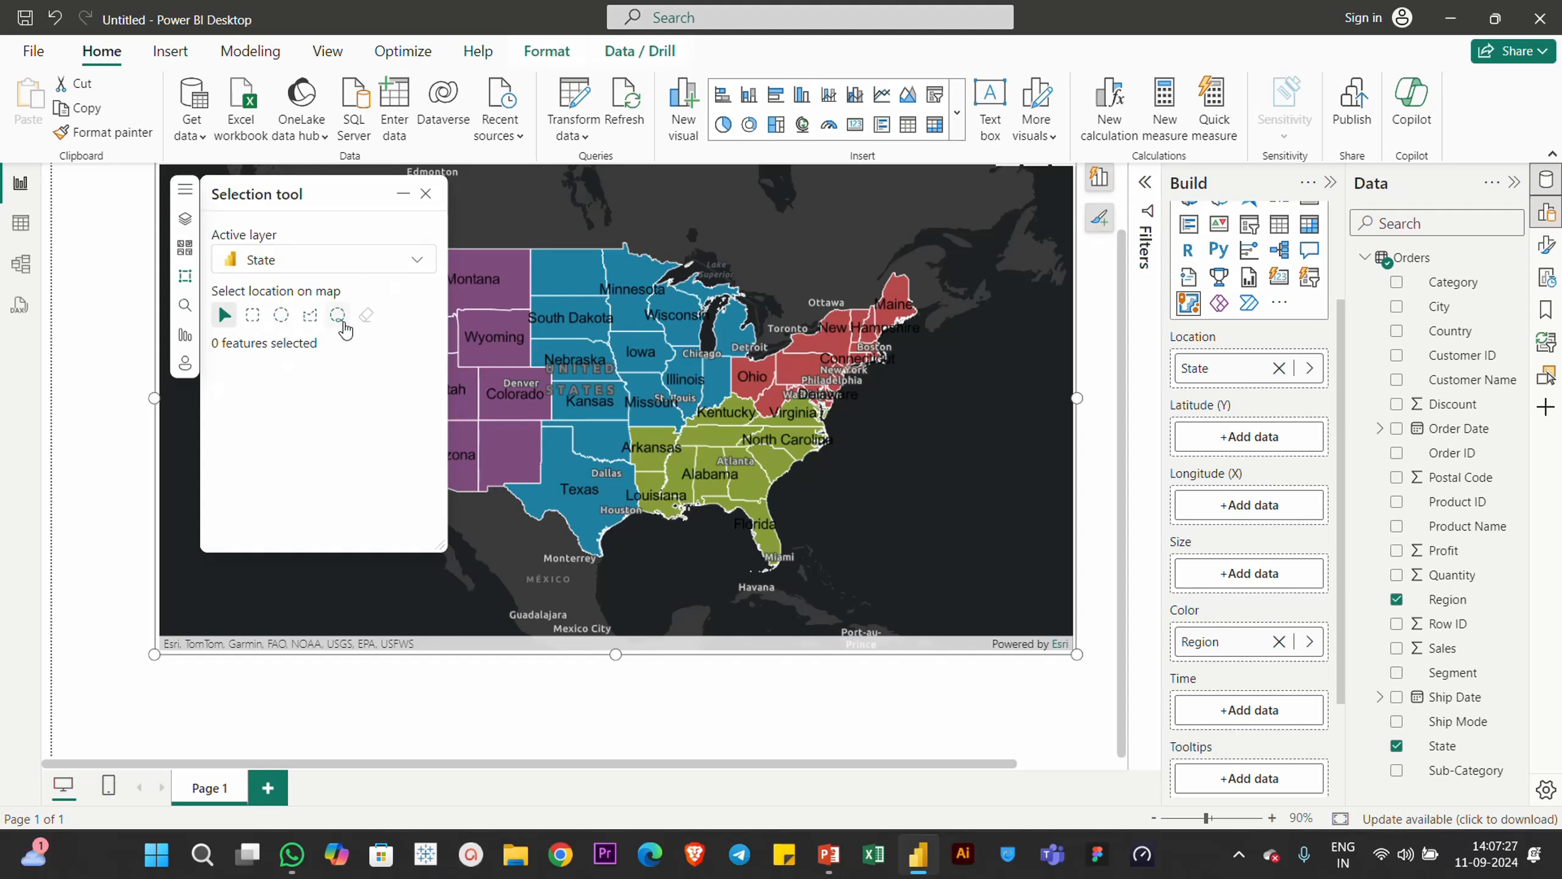
{"action": "left_click", "coordinate": [229, 317]}
{"action": "left_click", "coordinate": [344, 264]}
{"action": "left_click", "coordinate": [318, 295]}
{"action": "left_click", "coordinate": [186, 307]}
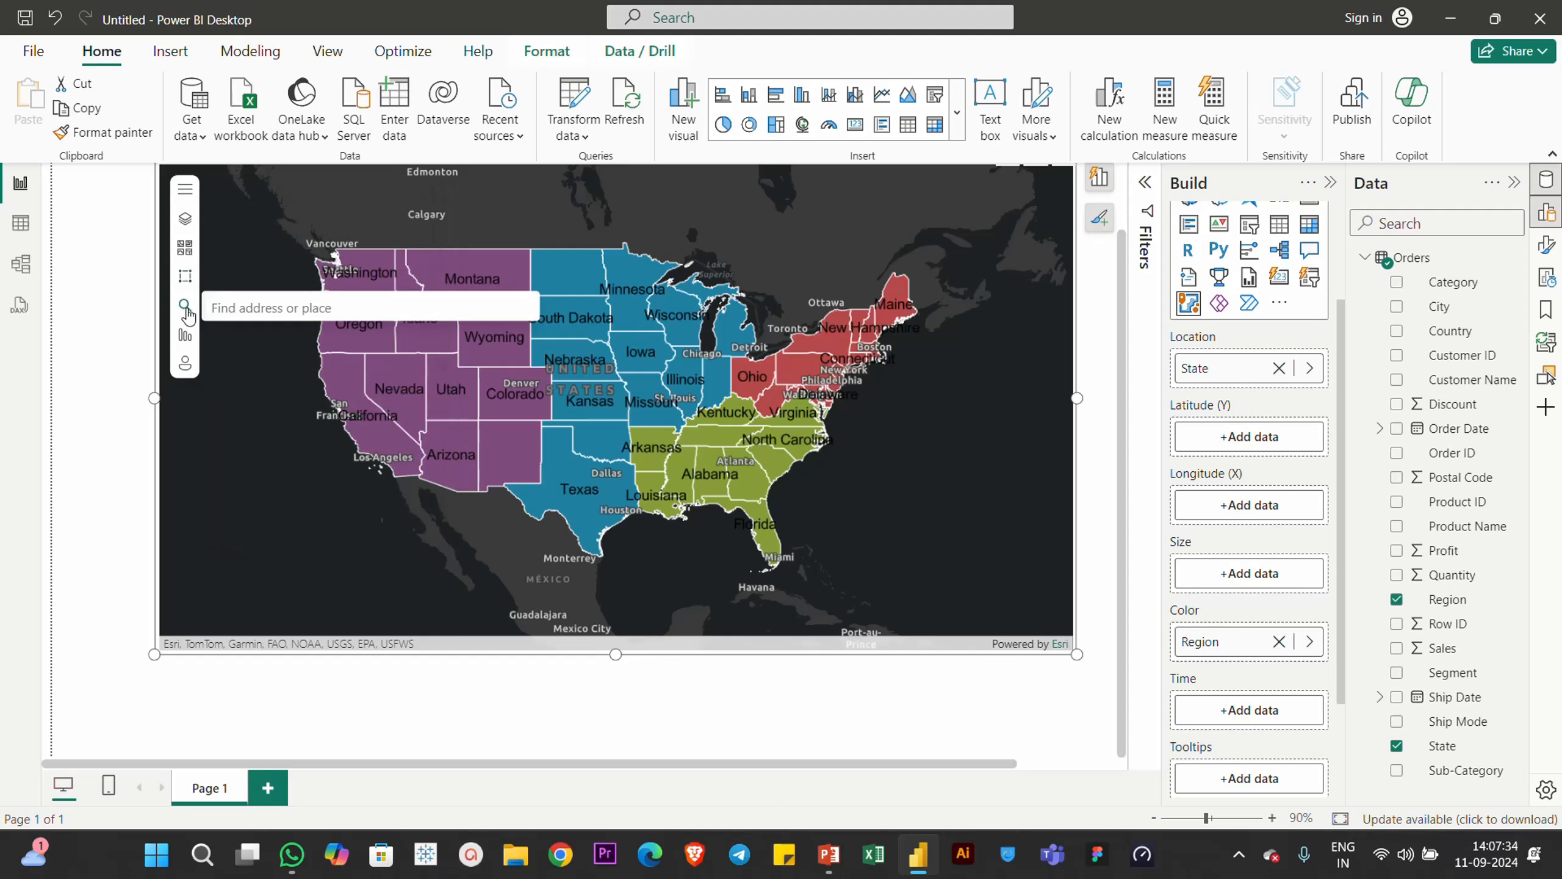
{"action": "left_click", "coordinate": [229, 306]}
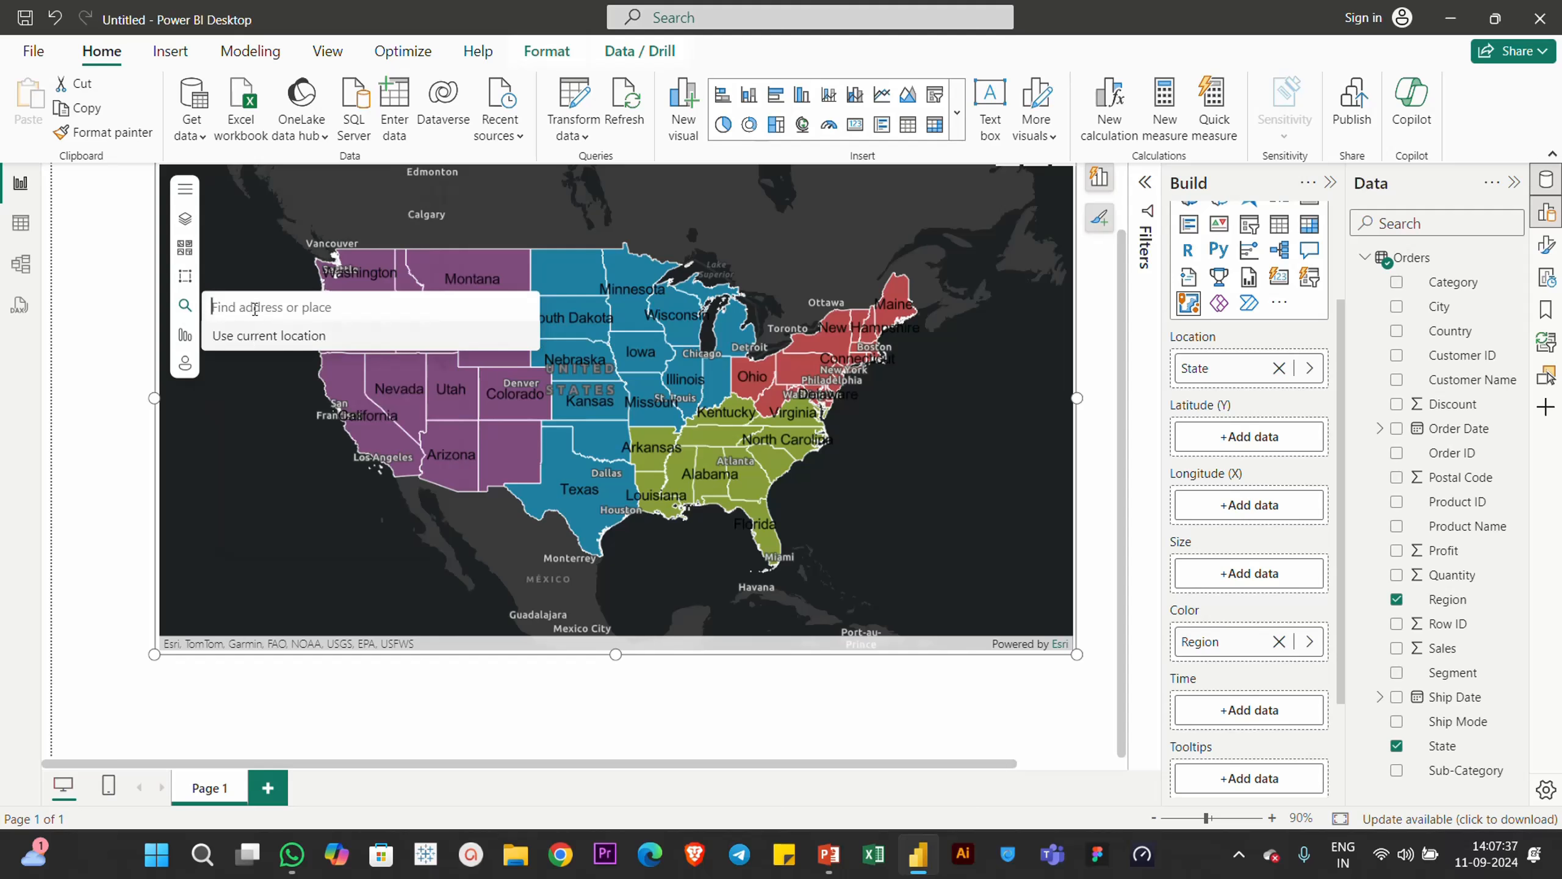
Try State and the current location as the map analysis input and settle on adding a point on the map
{"action": "left_click", "coordinate": [185, 337]}
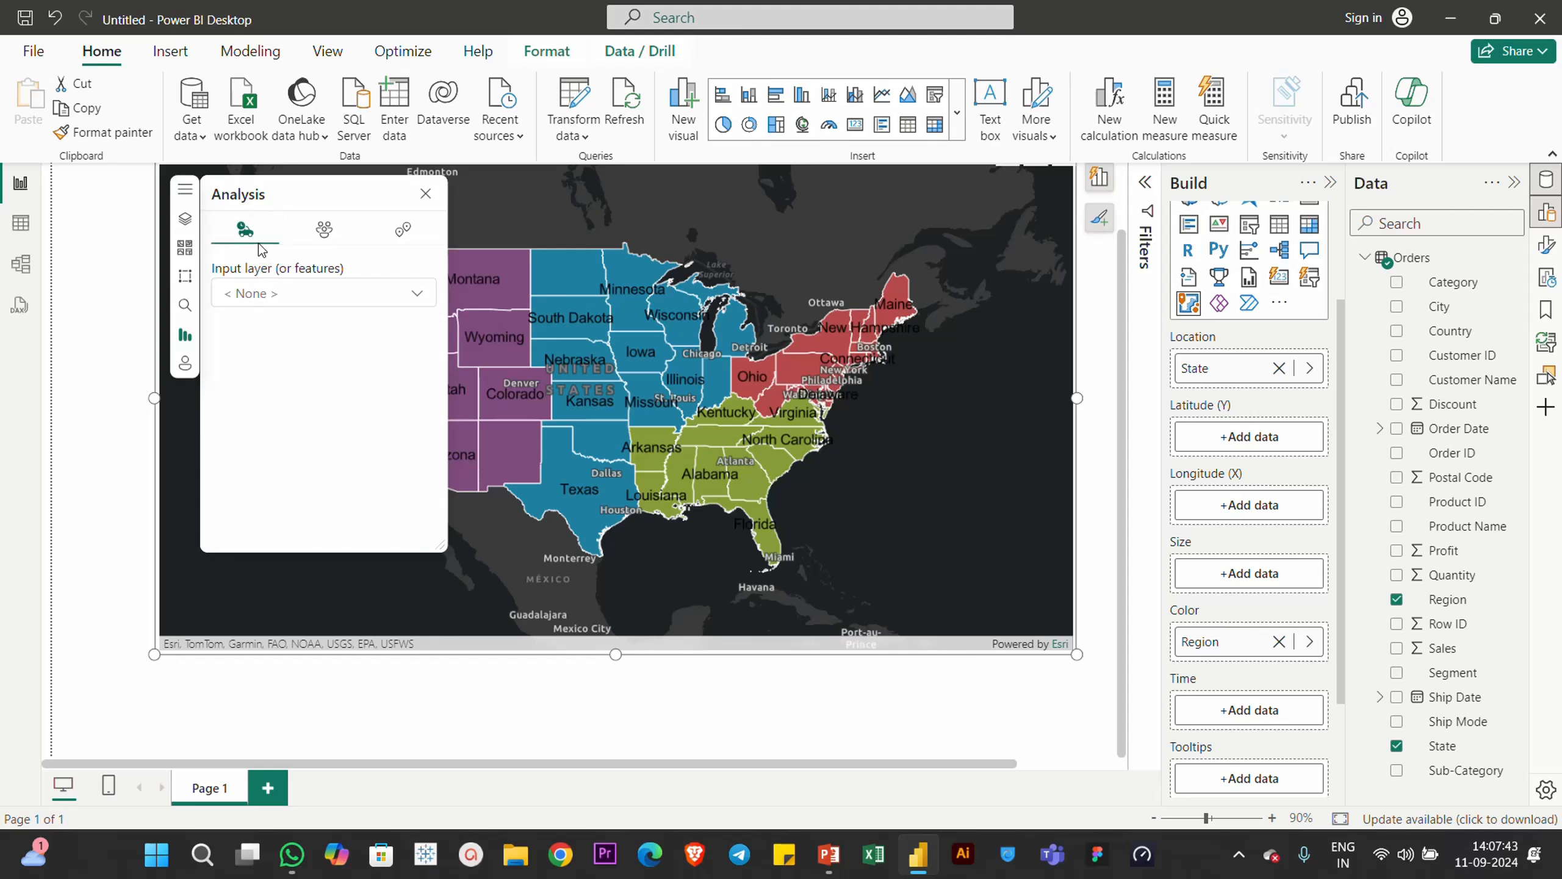
{"action": "left_click", "coordinate": [269, 294]}
{"action": "left_click", "coordinate": [264, 348]}
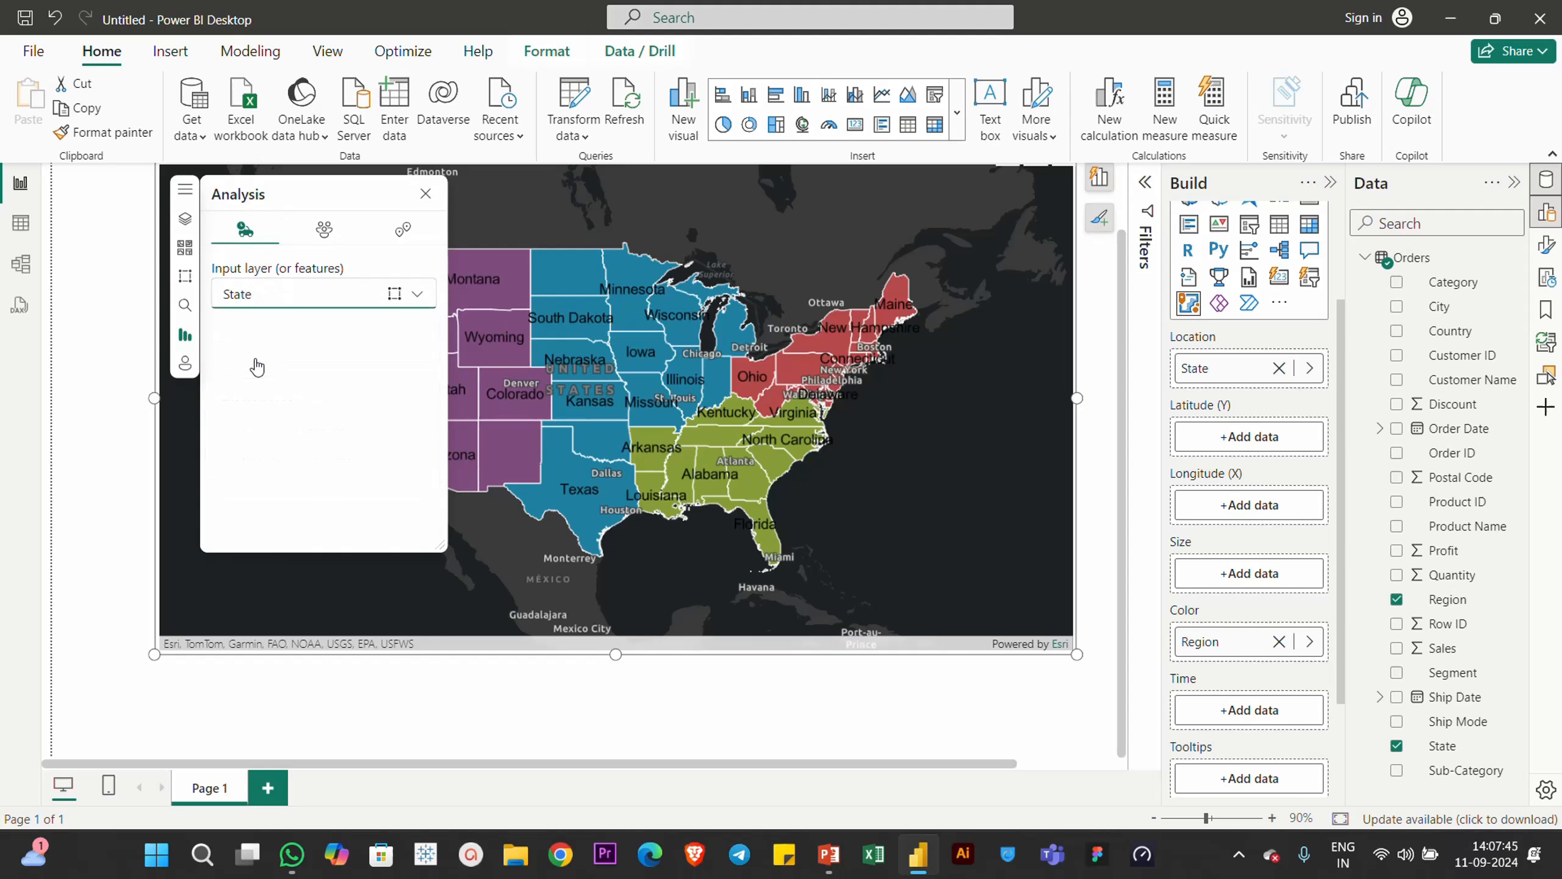
{"action": "left_click", "coordinate": [285, 299]}
{"action": "left_click", "coordinate": [254, 424]}
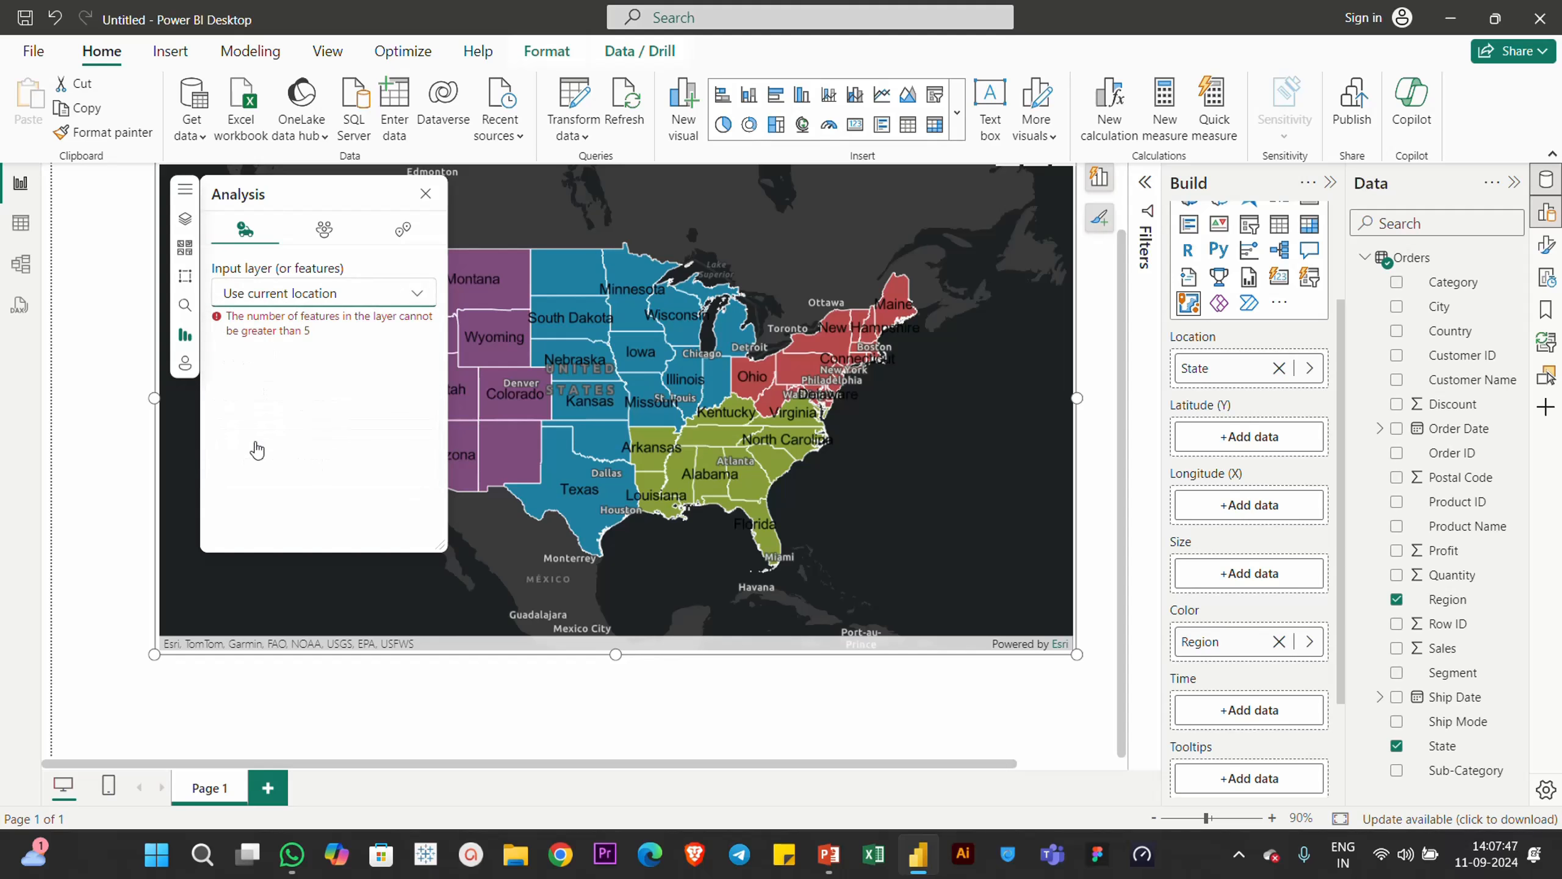
{"action": "left_click", "coordinate": [302, 295]}
{"action": "left_click", "coordinate": [255, 453]}
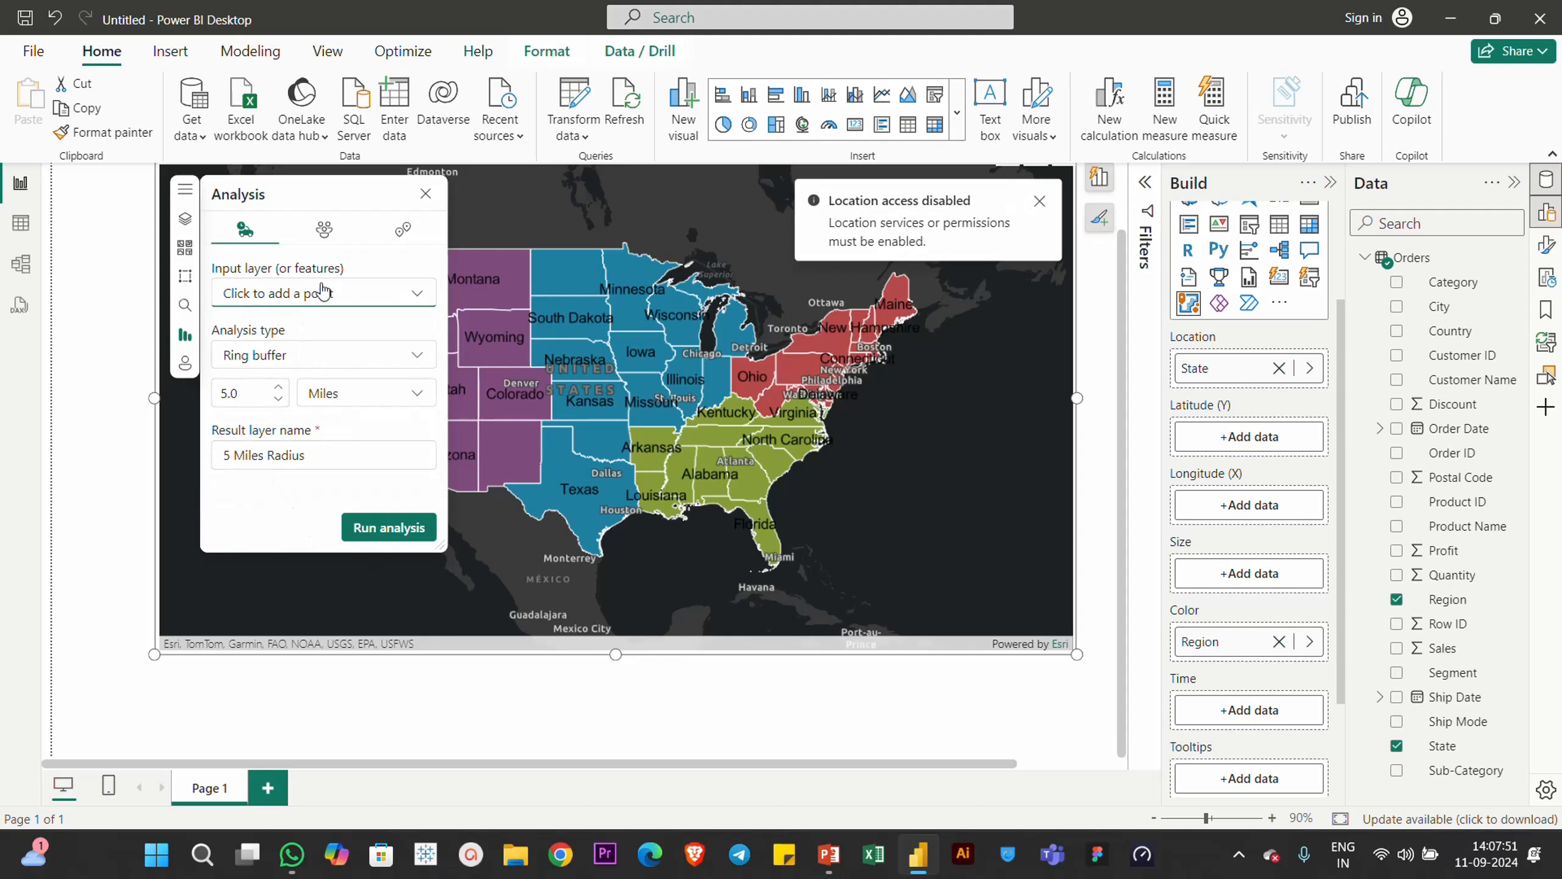
Select North Dakota on the map and run the ring buffer analysis with a 5-mile radius
{"action": "left_click", "coordinate": [369, 531]}
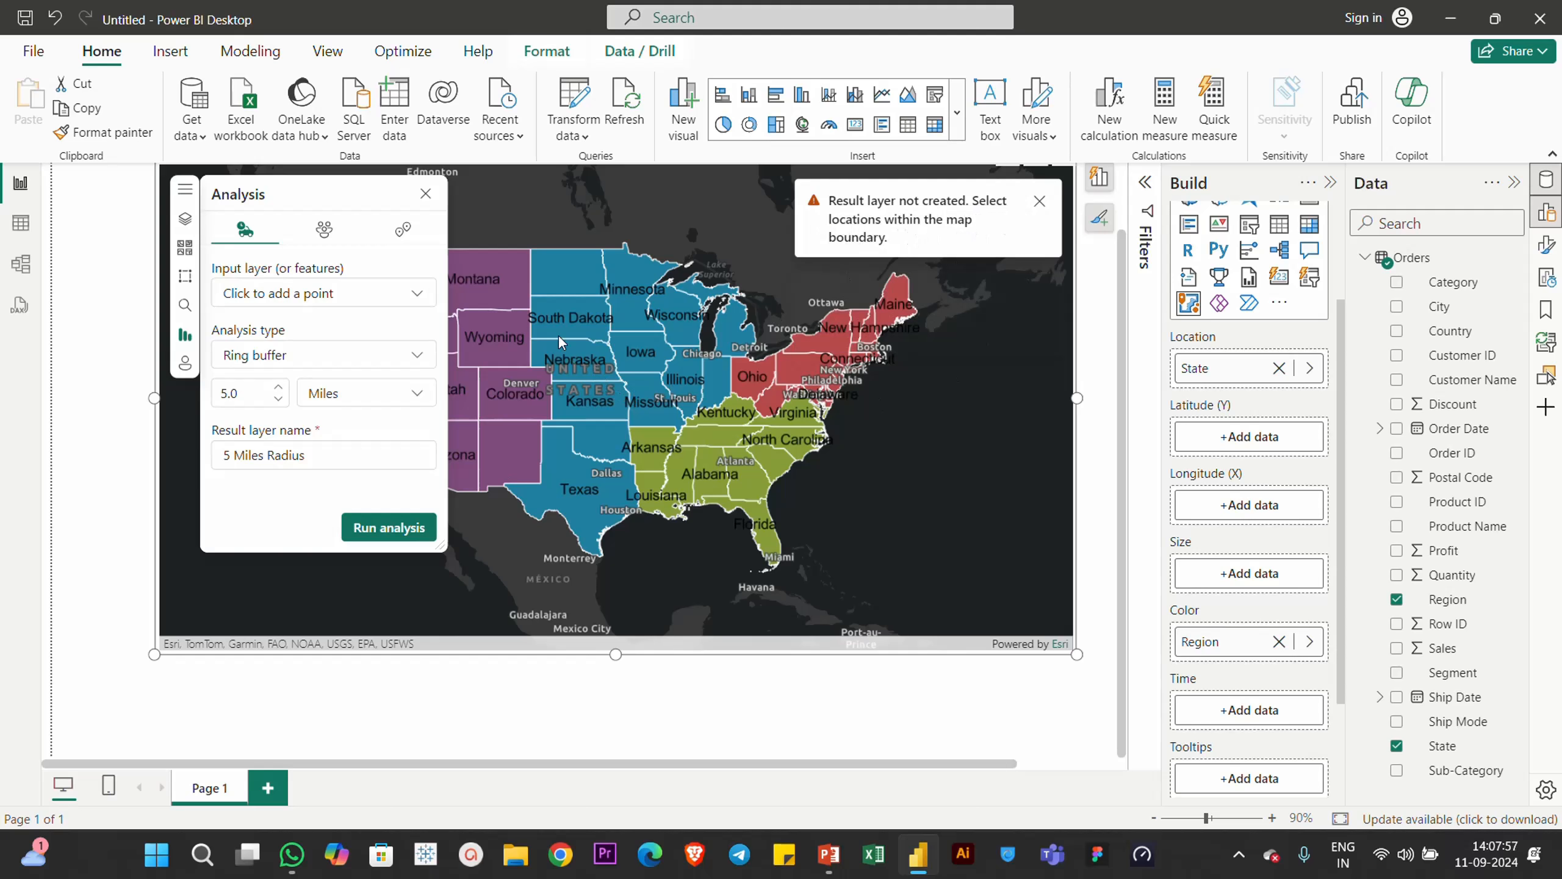
{"action": "left_click", "coordinate": [559, 272]}
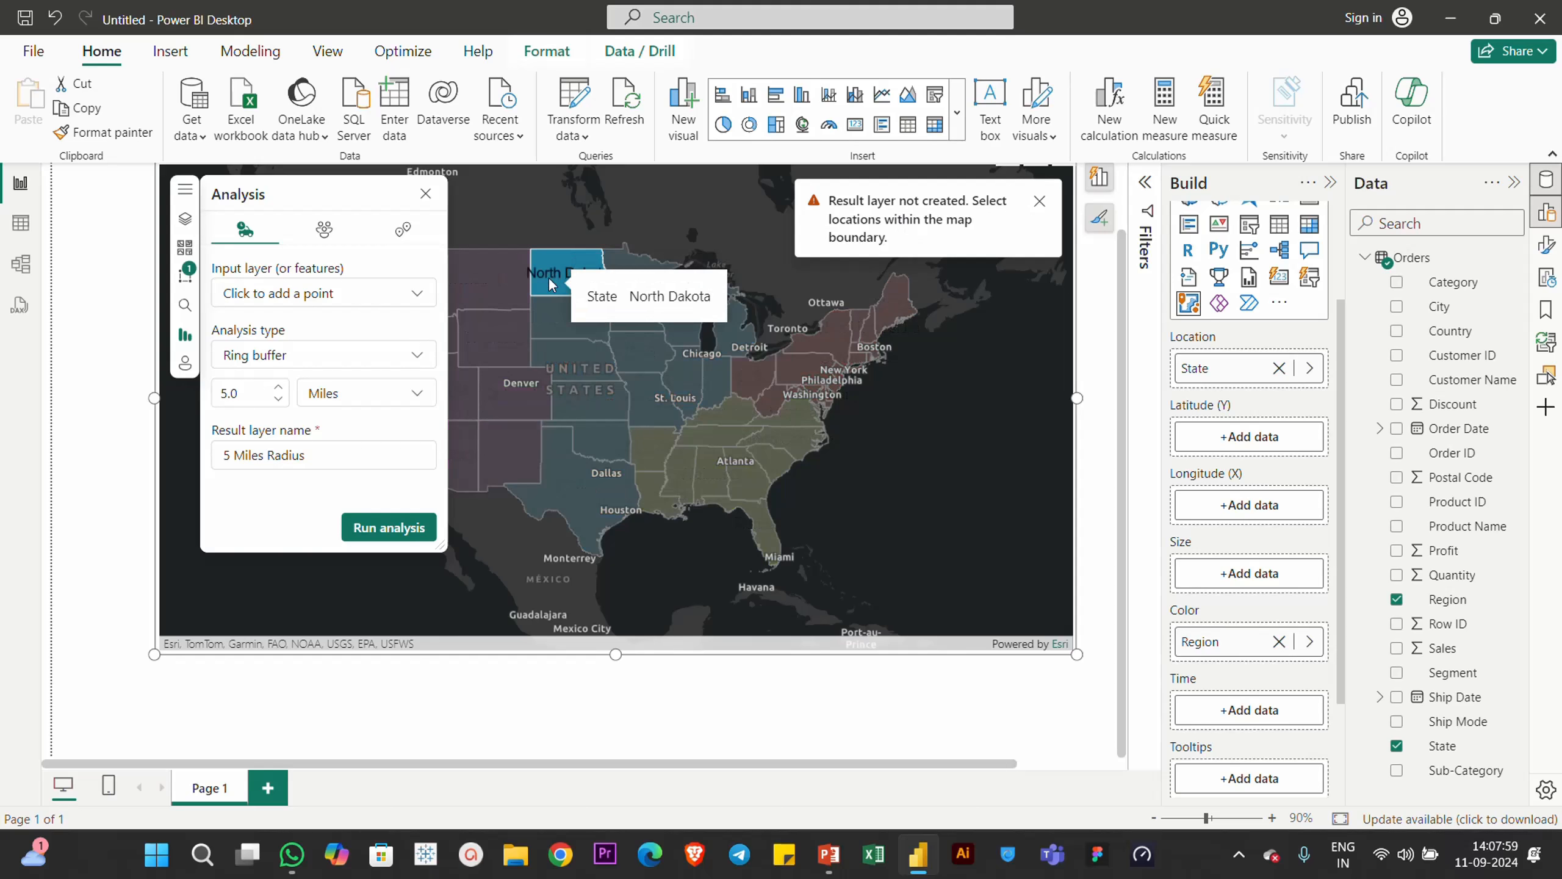
{"action": "left_click", "coordinate": [396, 527]}
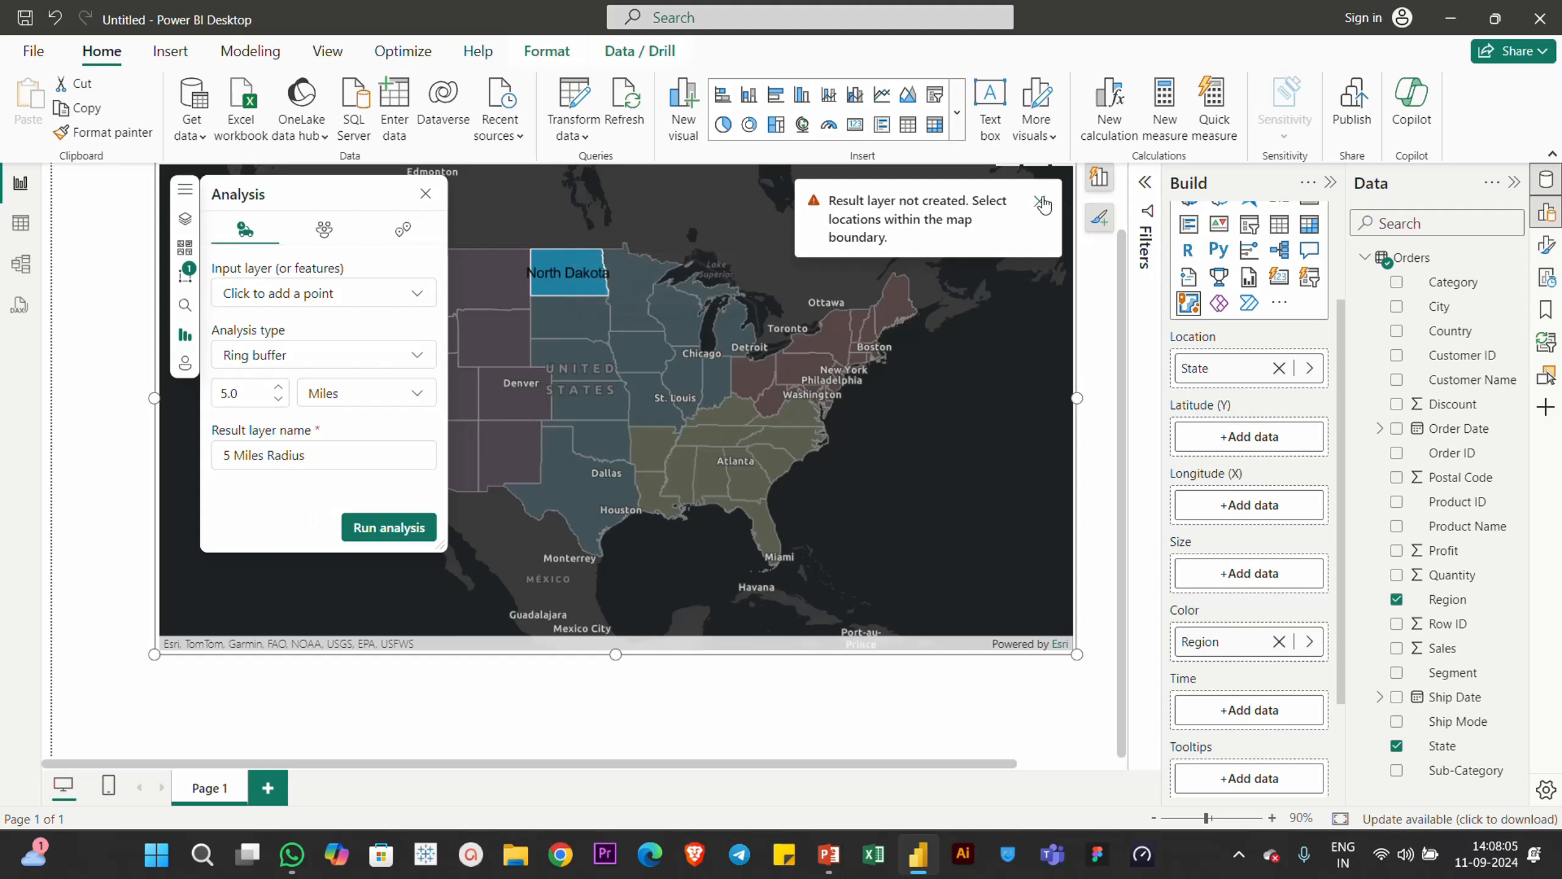
{"action": "left_click", "coordinate": [399, 532]}
Try kilometers for the ring buffer, switch to a 5-minute drive time with the Overlap buffer style, and run the analysis
{"action": "left_click", "coordinate": [415, 395]}
{"action": "left_click", "coordinate": [349, 458]}
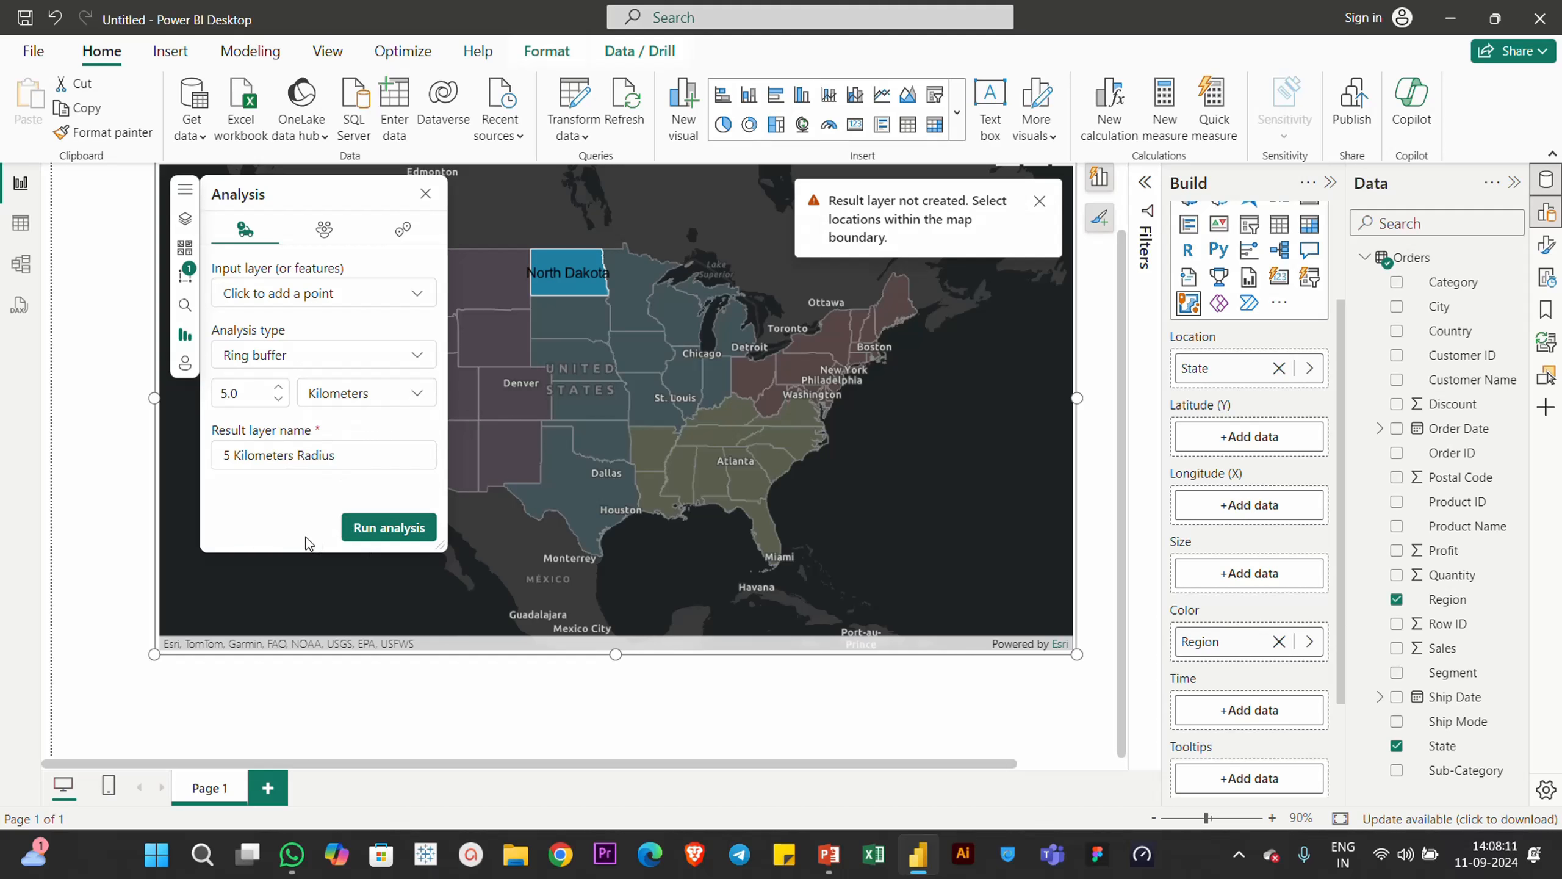
{"action": "left_click", "coordinate": [310, 368]}
{"action": "left_click", "coordinate": [291, 425]}
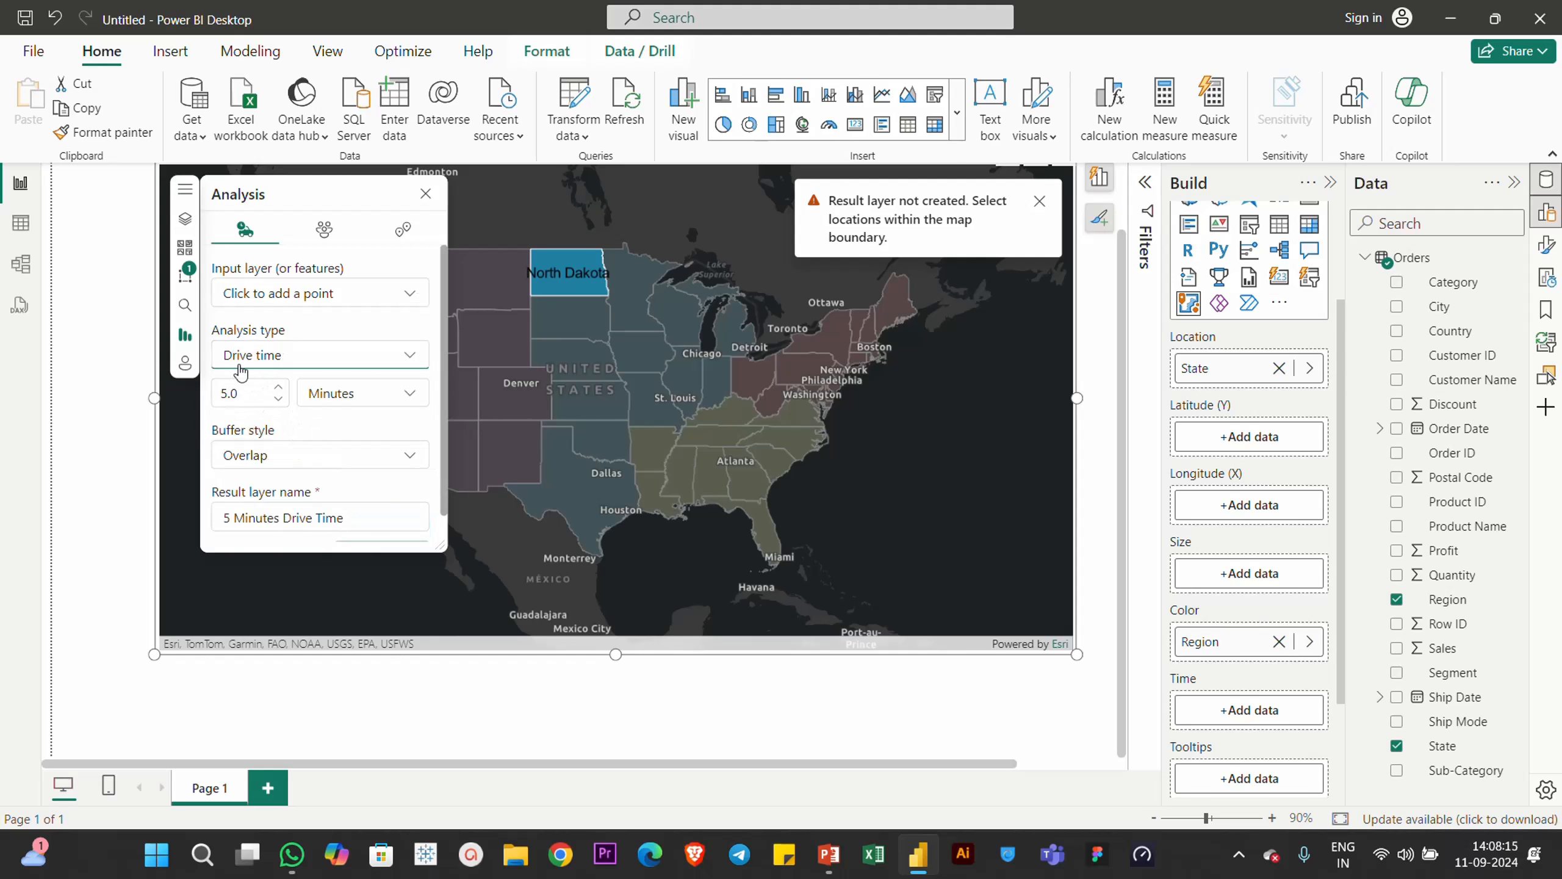
{"action": "left_click", "coordinate": [308, 459]}
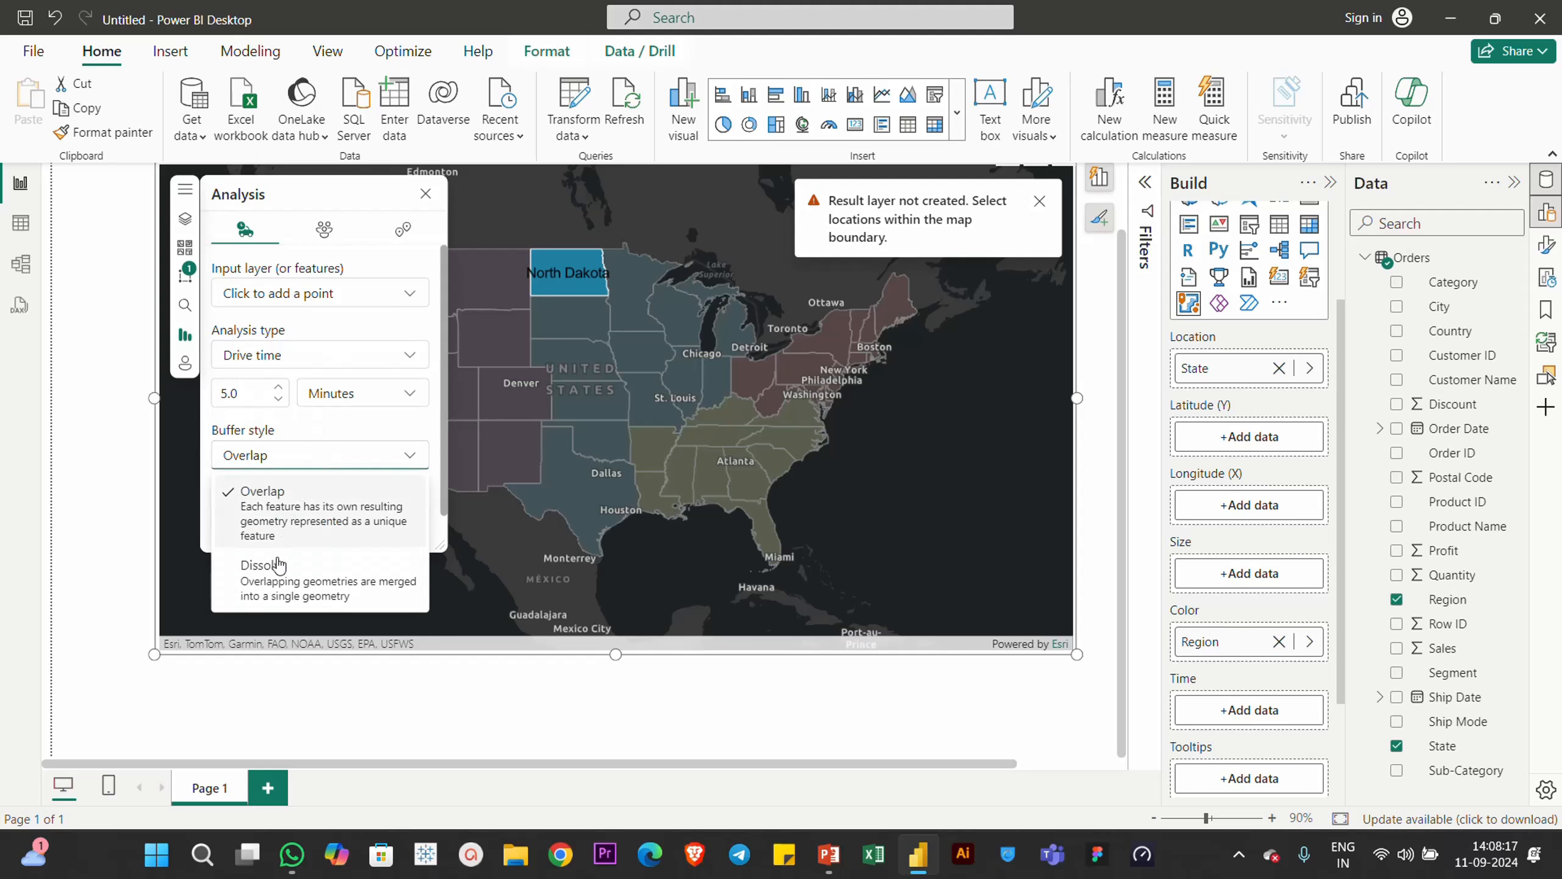
{"action": "left_click", "coordinate": [332, 454]}
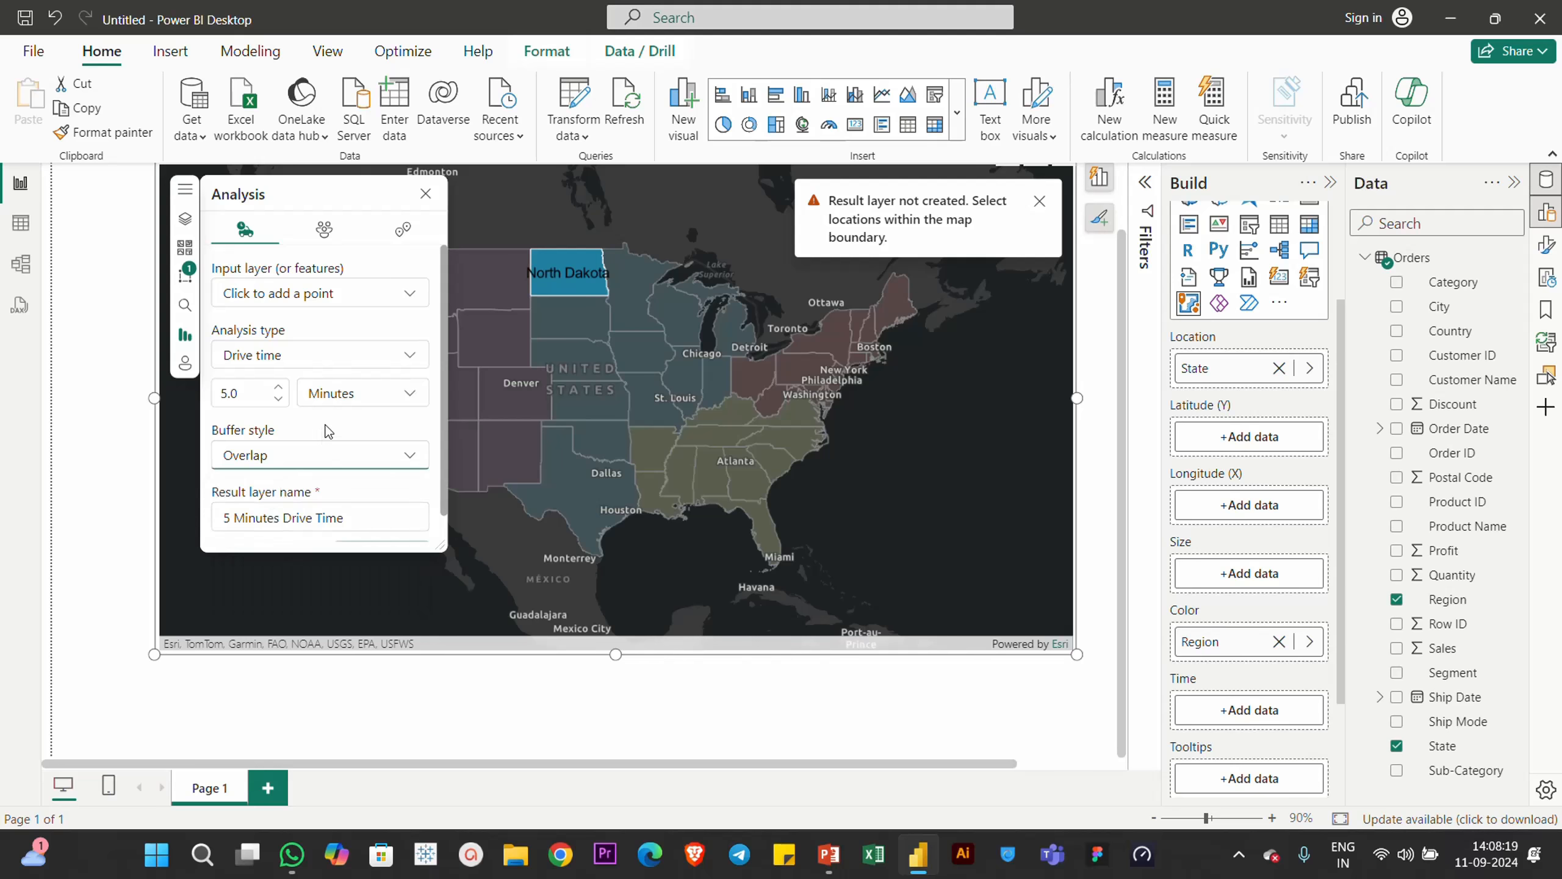
{"action": "scroll", "coordinate": [286, 497], "scroll_direction": "down", "scroll_amount": 1}
{"action": "triple_click", "coordinate": [338, 490]}
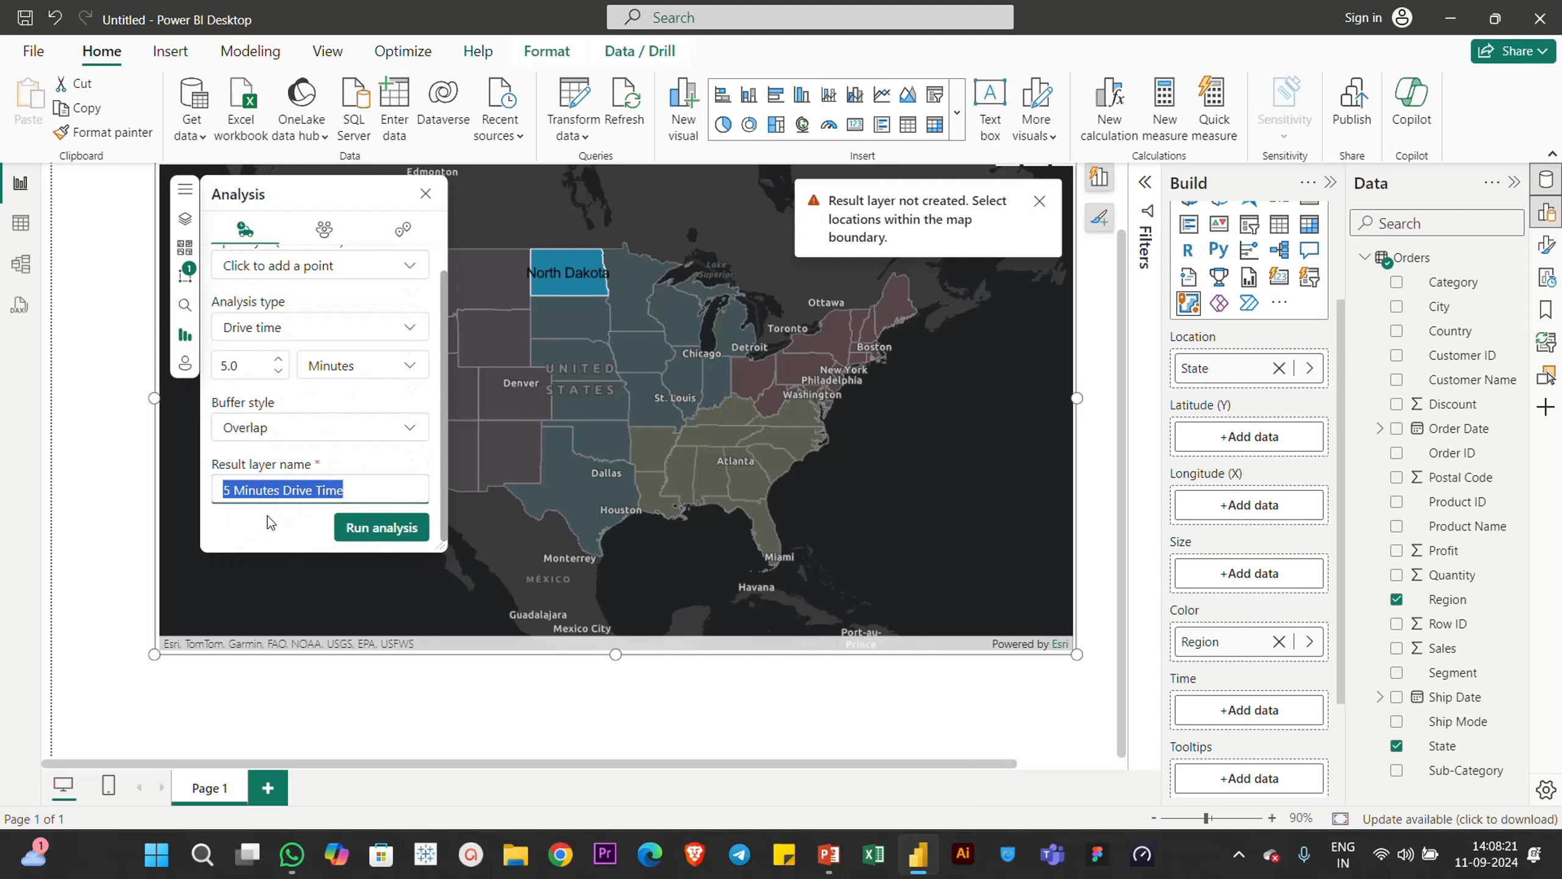
{"action": "left_click", "coordinate": [358, 527]}
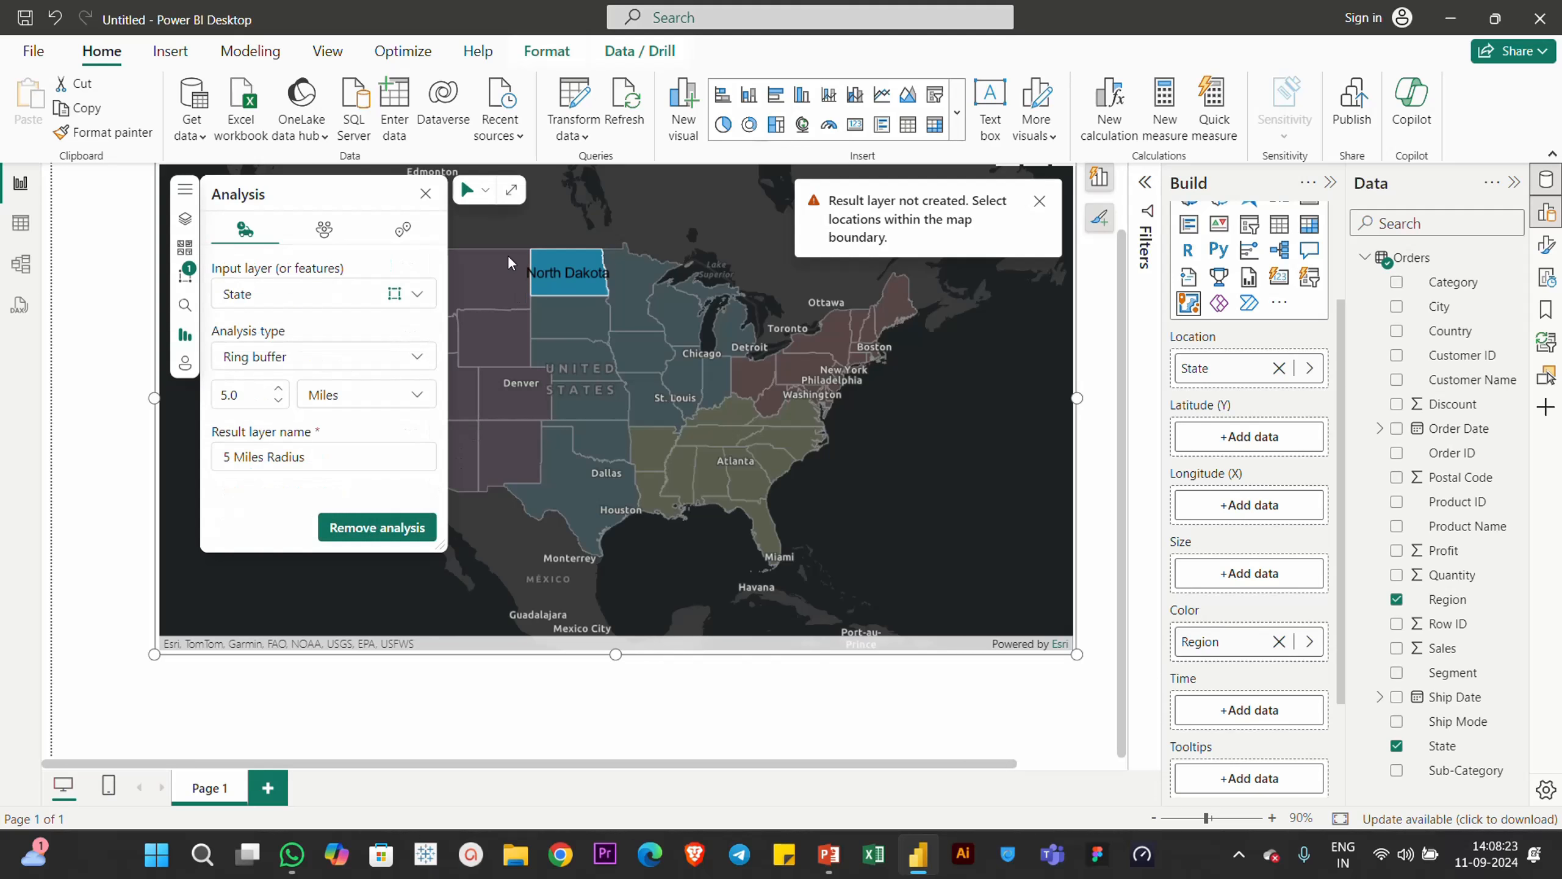
Replace the North Dakota selection with Minnesota on the map and reselect State as the analysis input layer
{"action": "left_click", "coordinate": [1040, 200]}
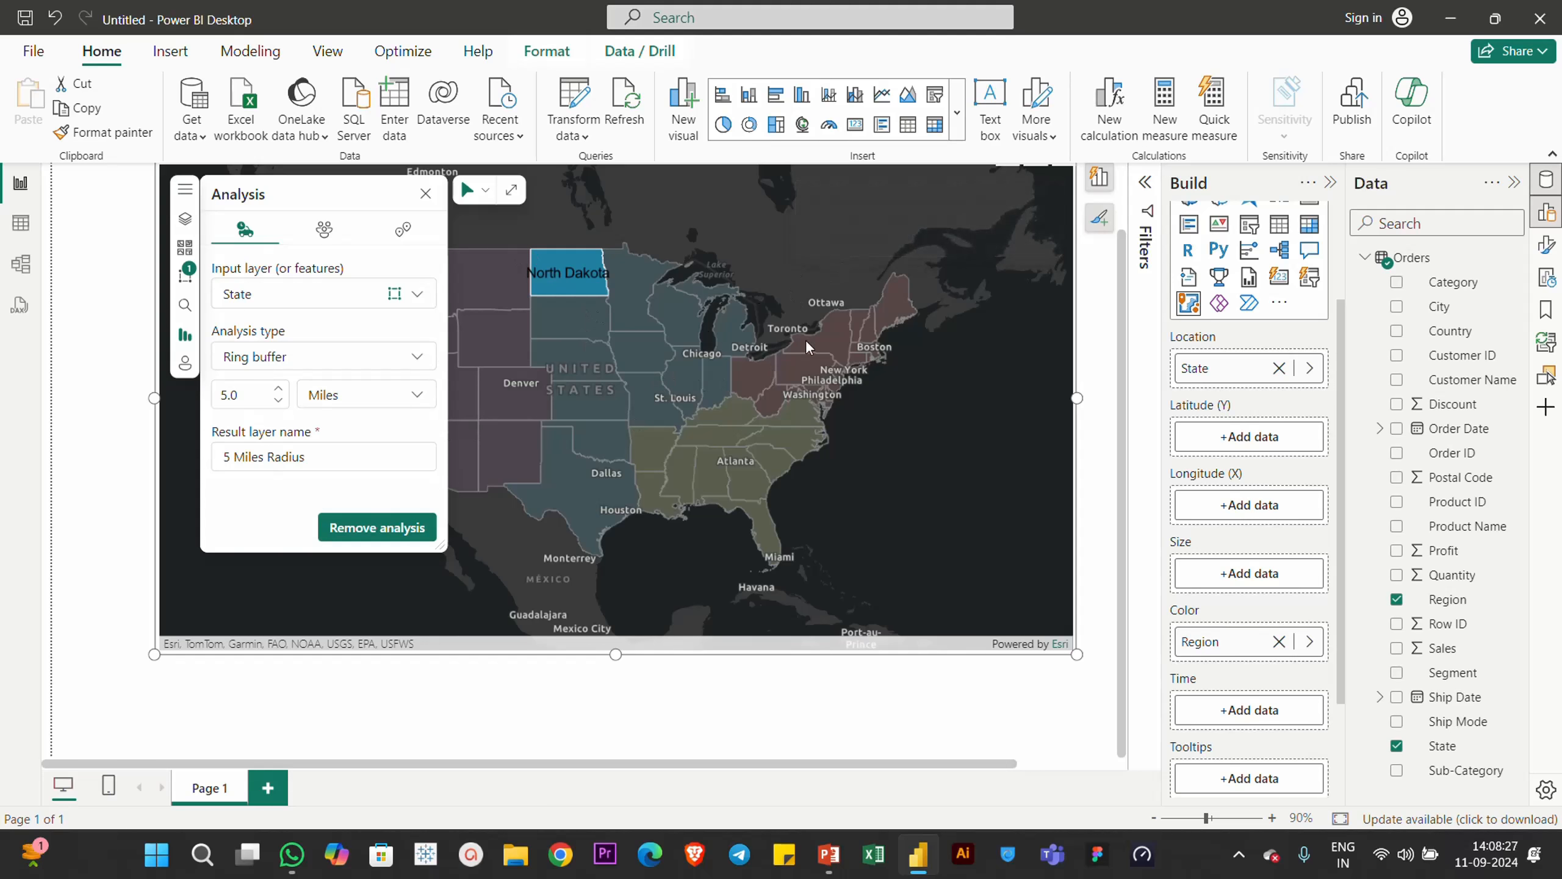
{"action": "left_click", "coordinate": [824, 275]}
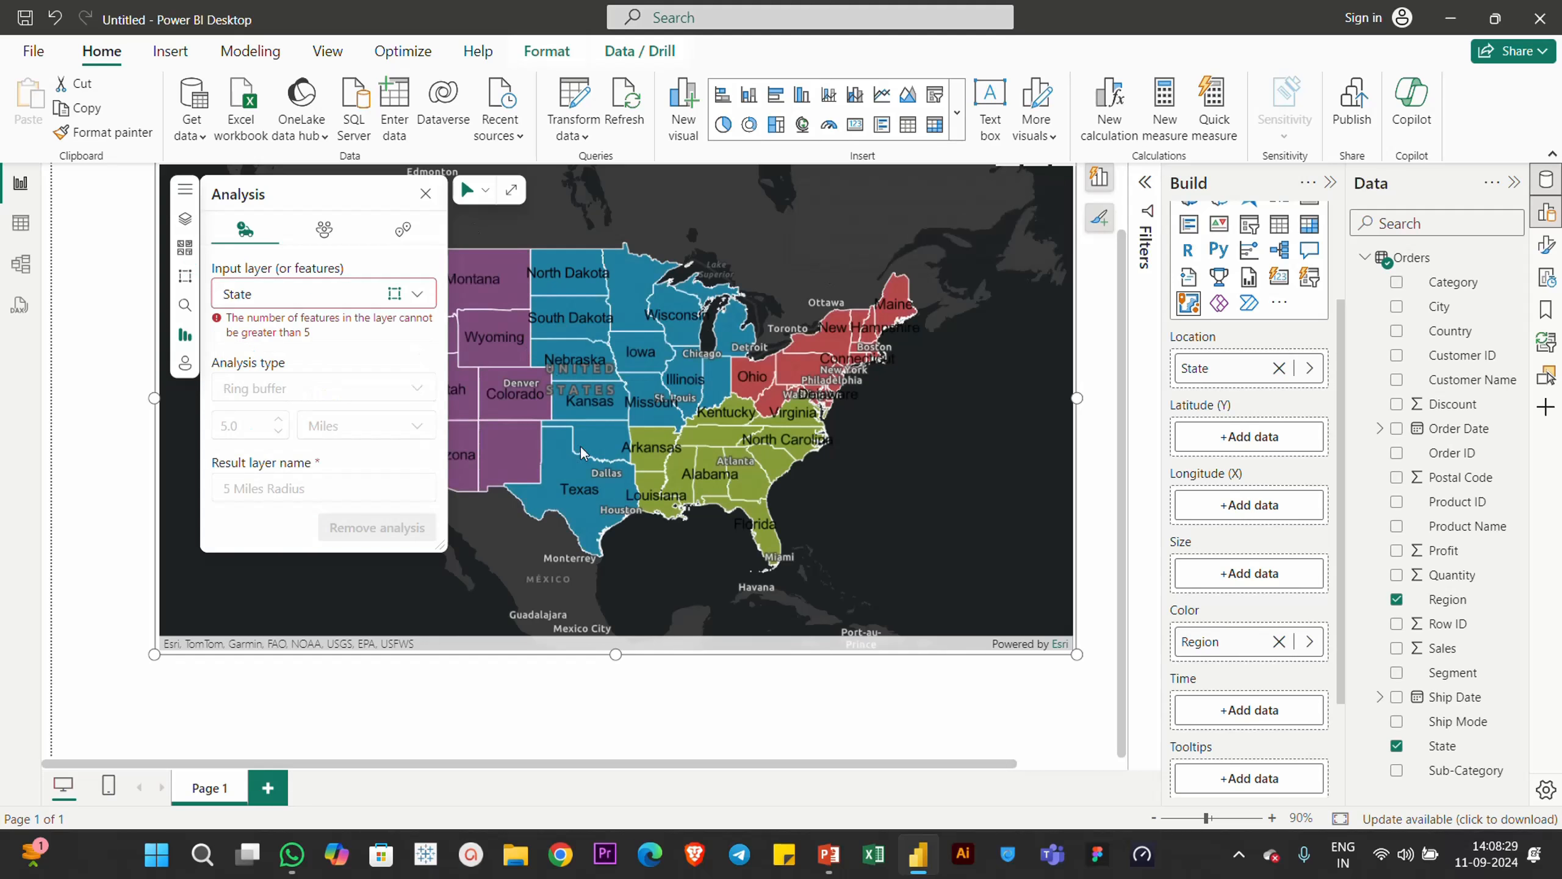
{"action": "left_click", "coordinate": [258, 294]}
{"action": "left_click", "coordinate": [255, 360]}
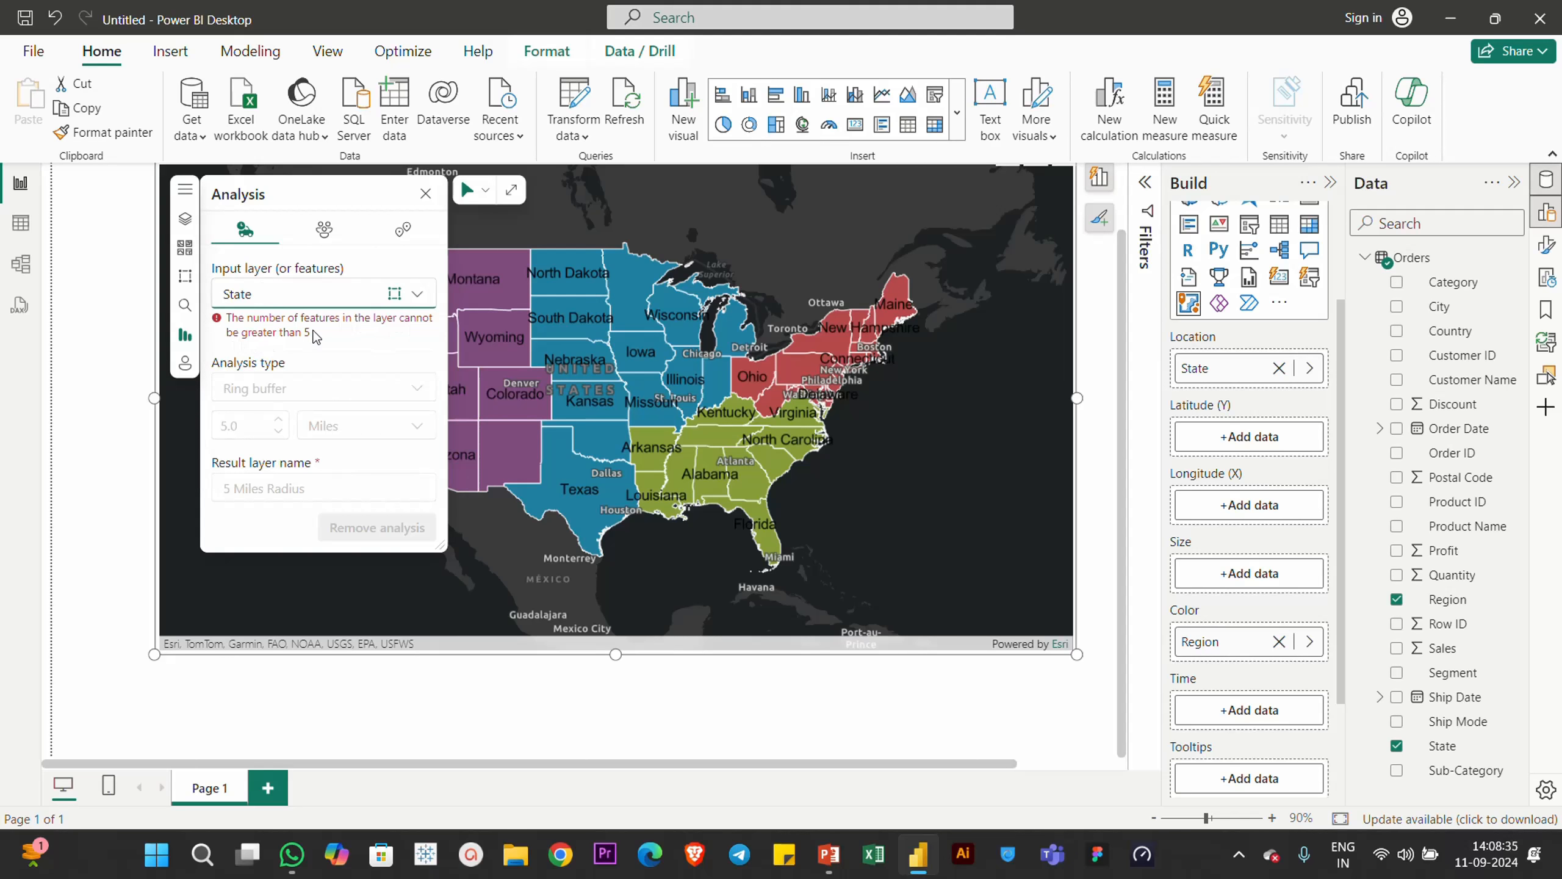
{"action": "left_click", "coordinate": [246, 300]}
{"action": "left_click", "coordinate": [252, 357]}
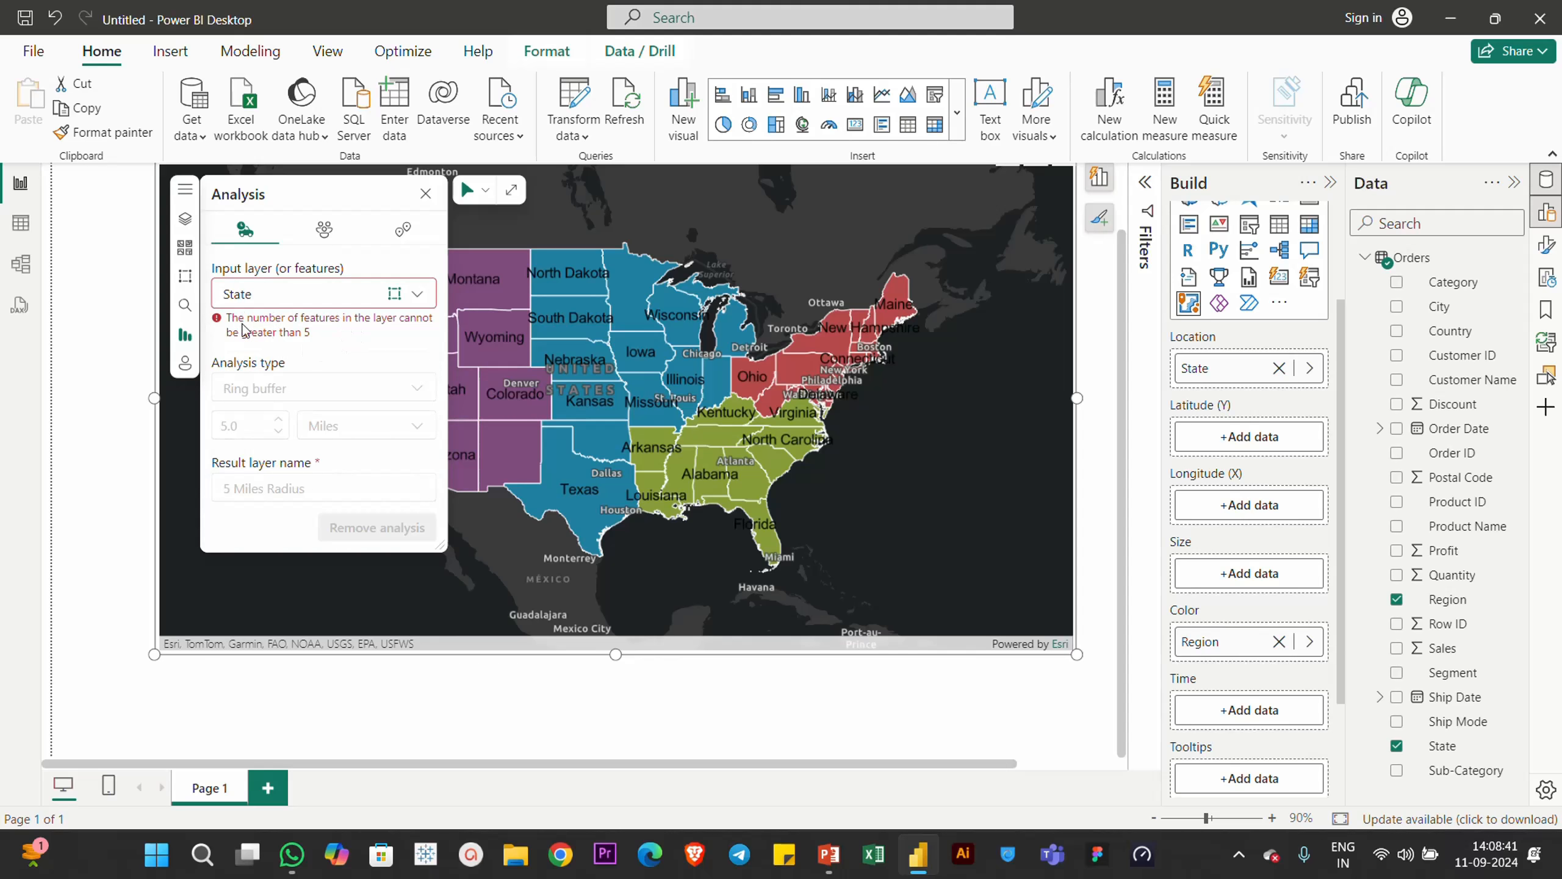
{"action": "left_click", "coordinate": [633, 287]}
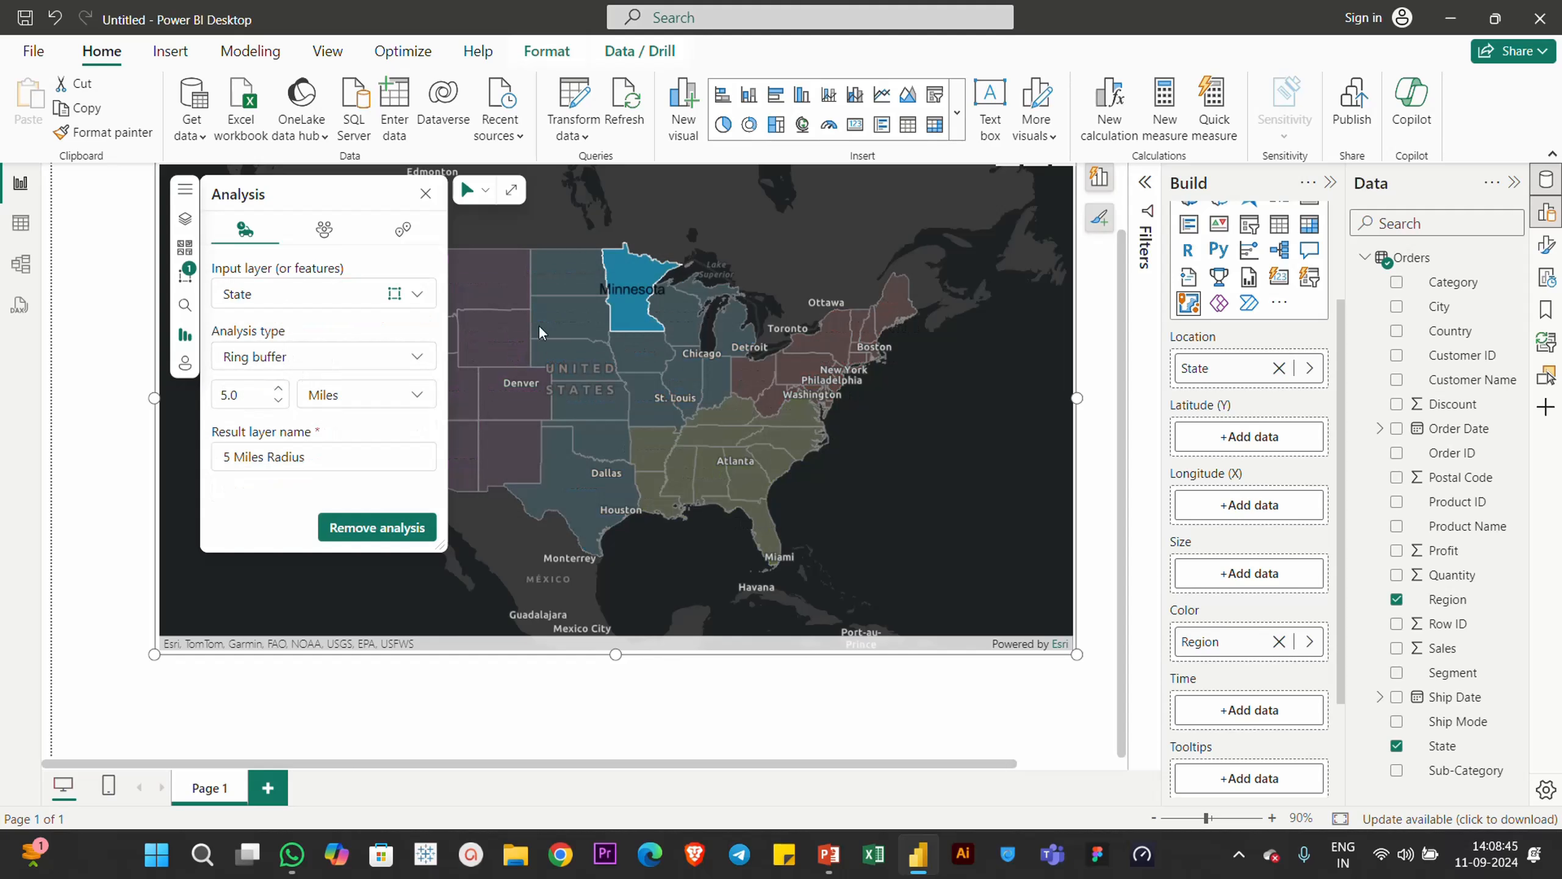
{"action": "left_click", "coordinate": [281, 296]}
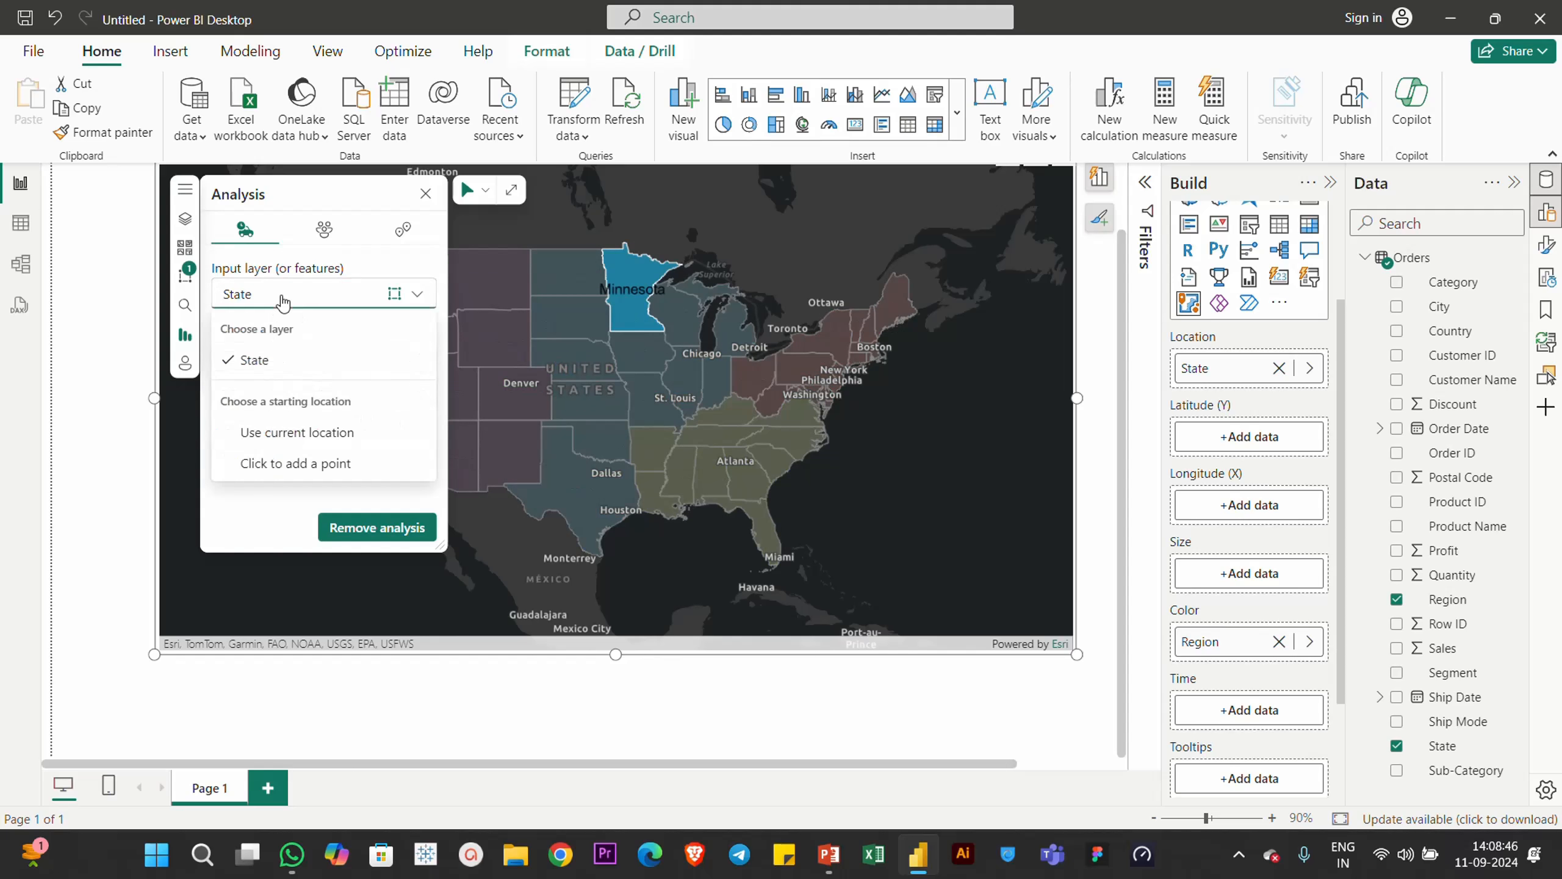
{"action": "left_click", "coordinate": [271, 363]}
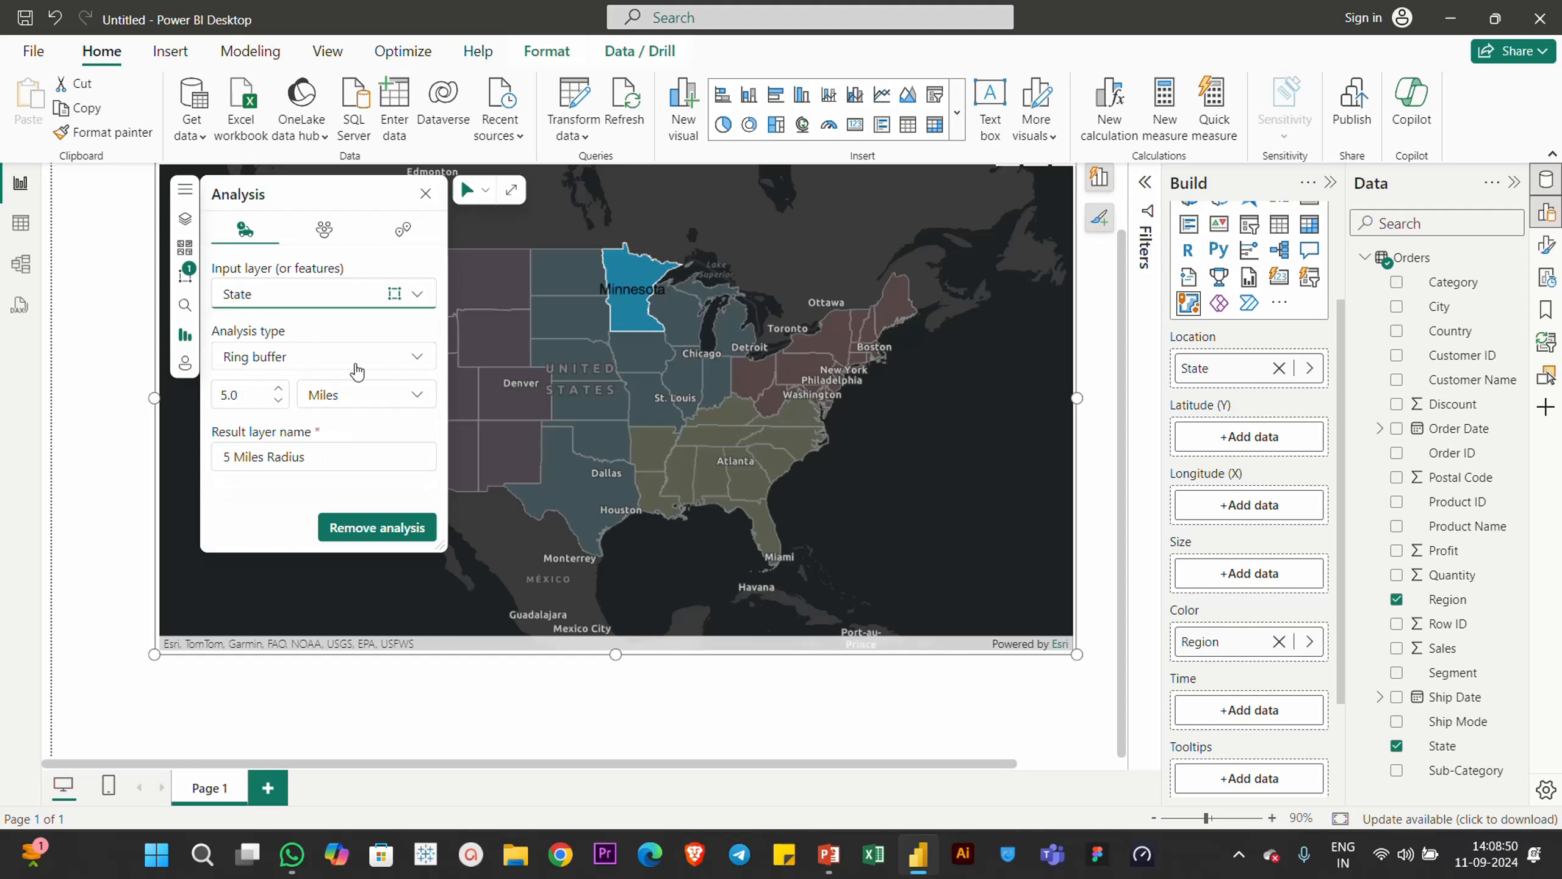
Review the selection settings and the demographic variable categories available in the map's analysis tools
{"action": "left_click", "coordinate": [321, 231]}
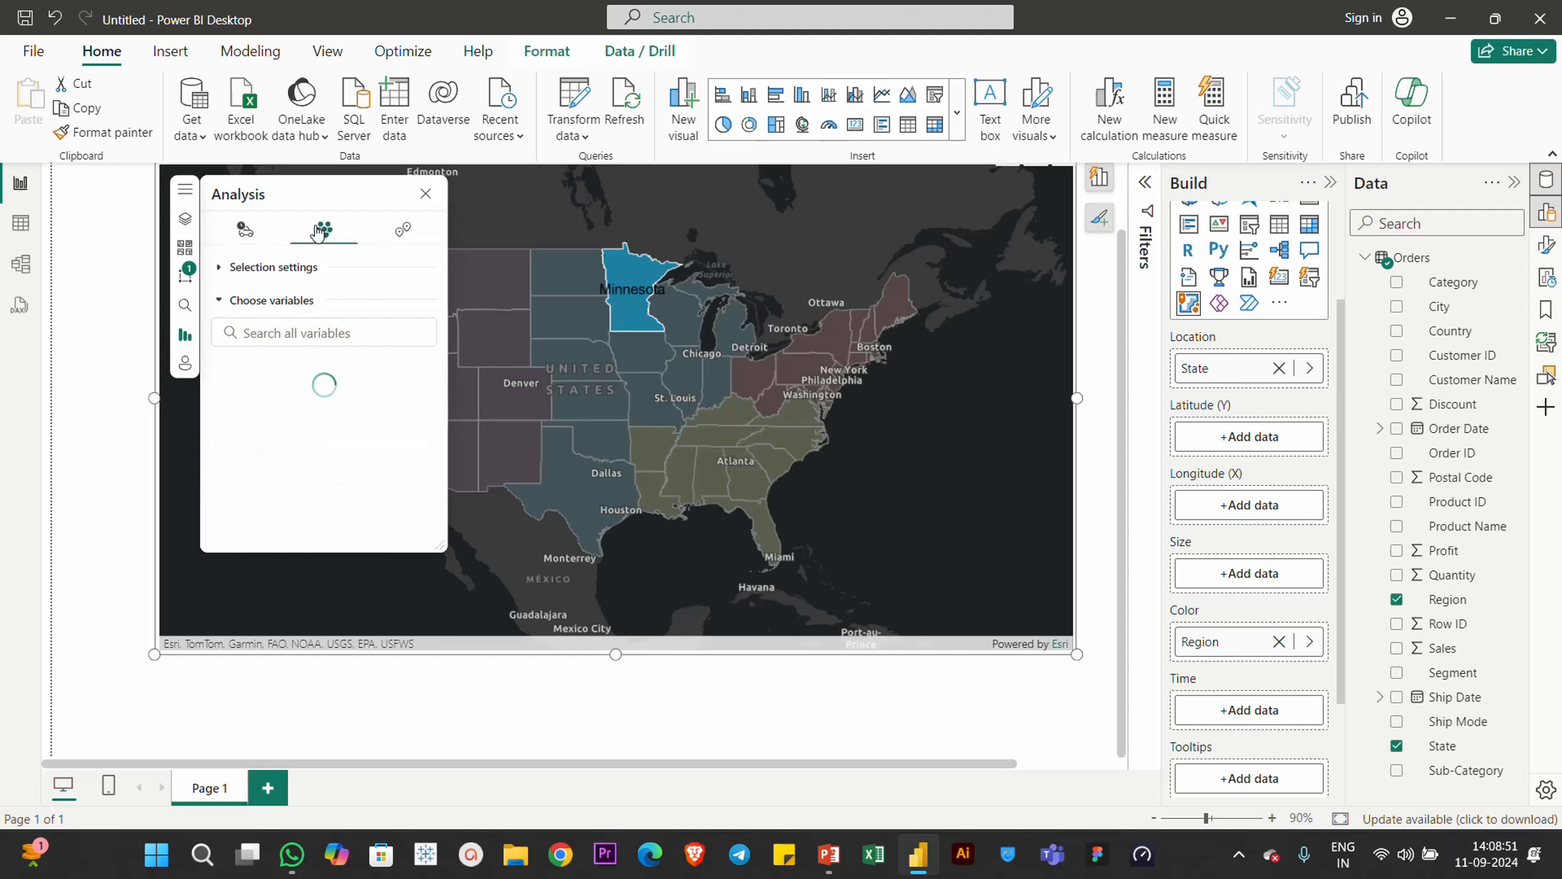
{"action": "left_click", "coordinate": [227, 279]}
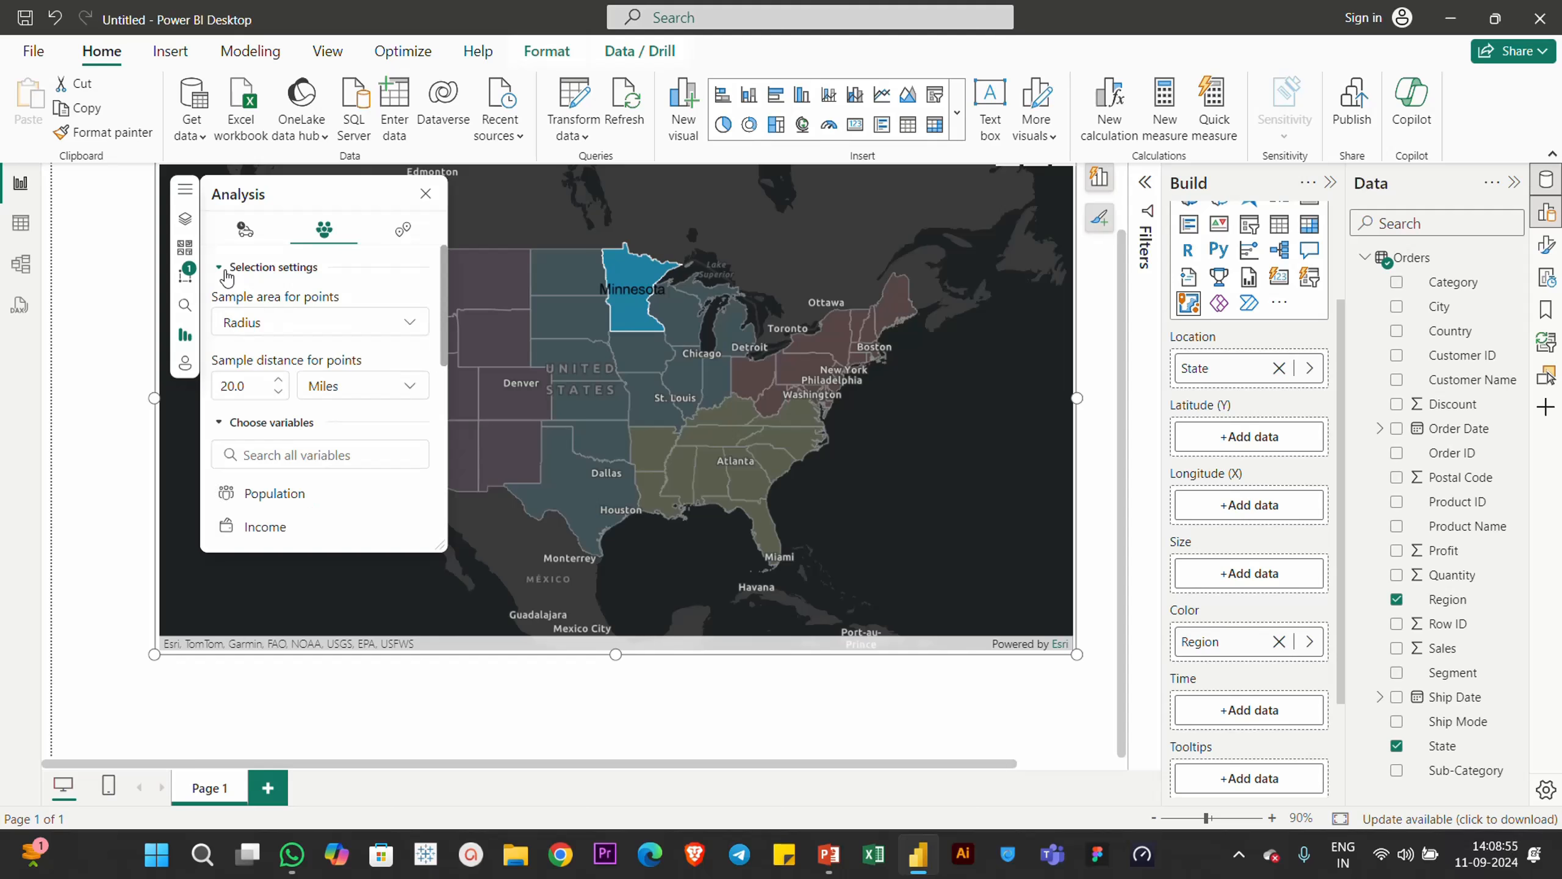
{"action": "left_click", "coordinate": [227, 279]}
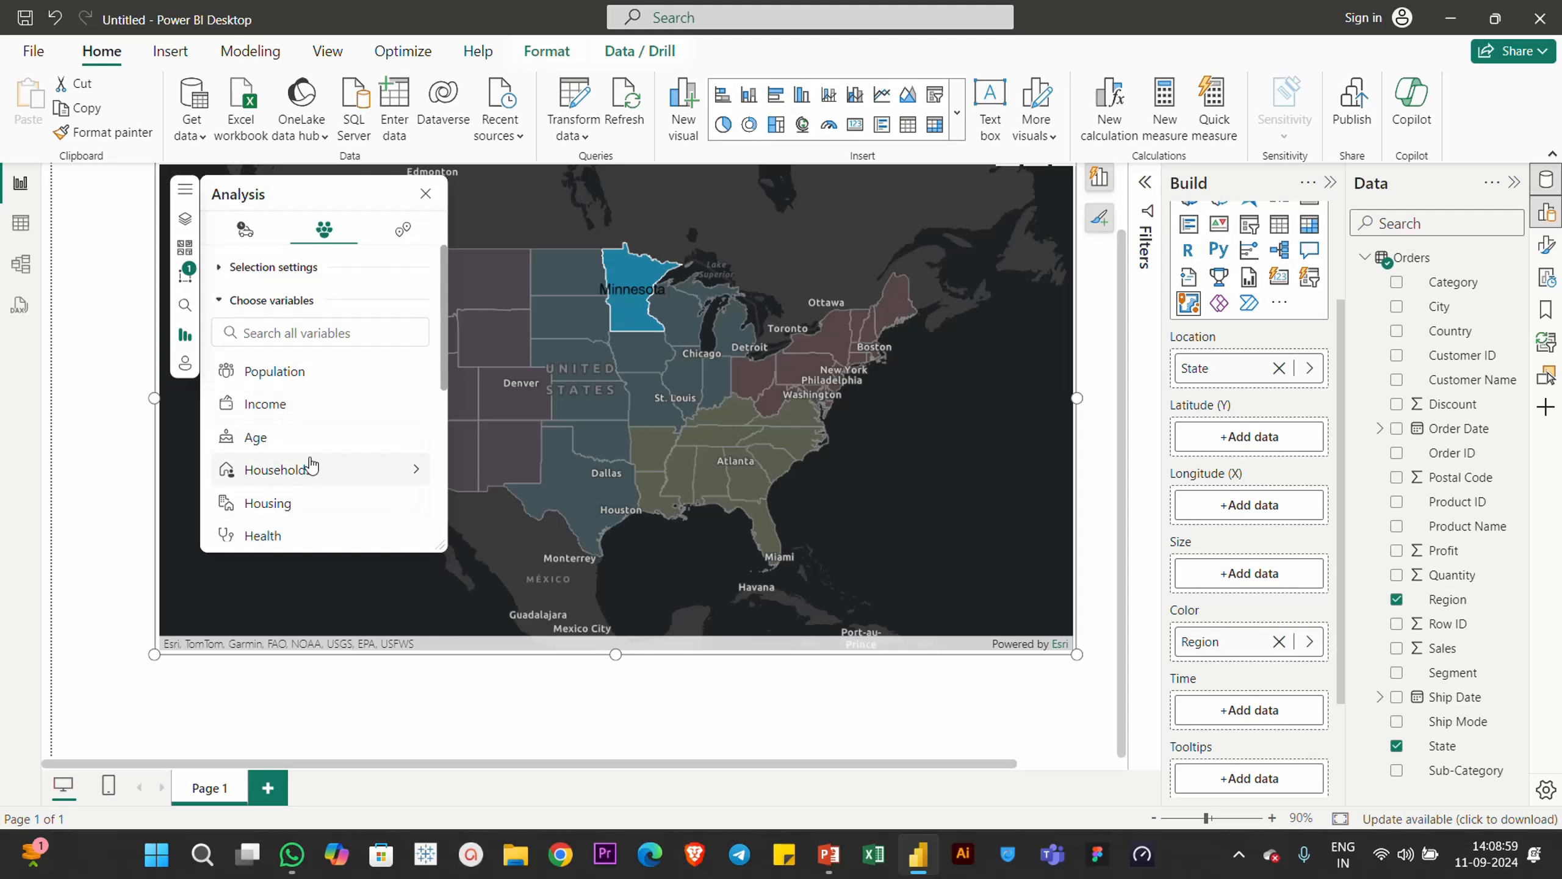
{"action": "scroll", "coordinate": [291, 481], "scroll_direction": "down", "scroll_amount": 3}
{"action": "scroll", "coordinate": [286, 506], "scroll_direction": "down", "scroll_amount": 2}
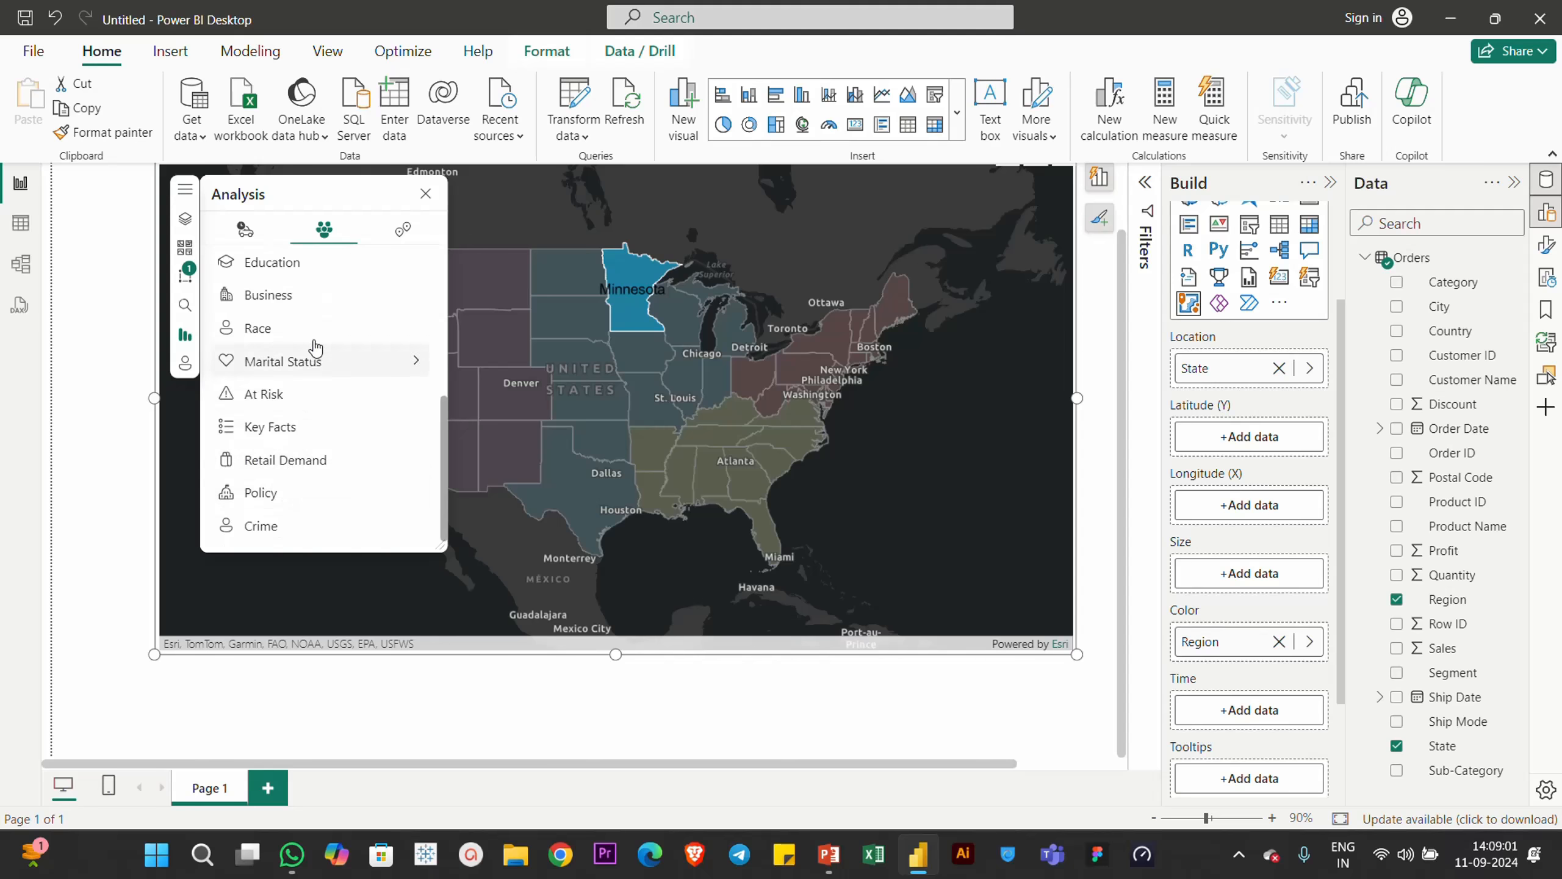
{"action": "scroll", "coordinate": [310, 431], "scroll_direction": "up", "scroll_amount": 5}
{"action": "scroll", "coordinate": [314, 442], "scroll_direction": "up", "scroll_amount": 2}
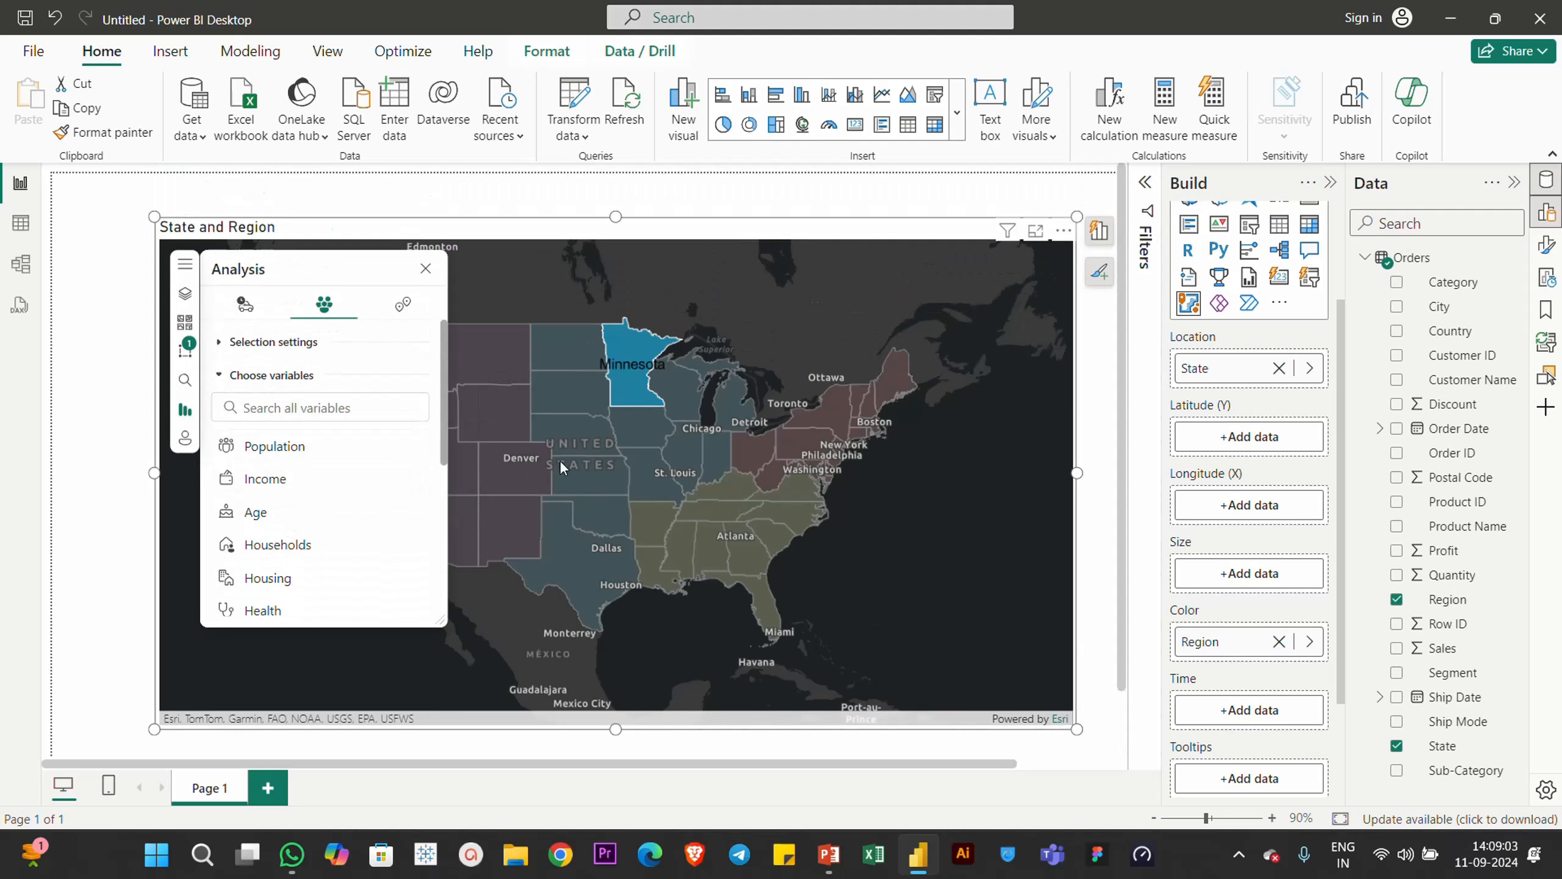
Examine the find-similar analysis for the State layer and try selecting map features as its Similar to input
{"action": "left_click", "coordinate": [401, 305]}
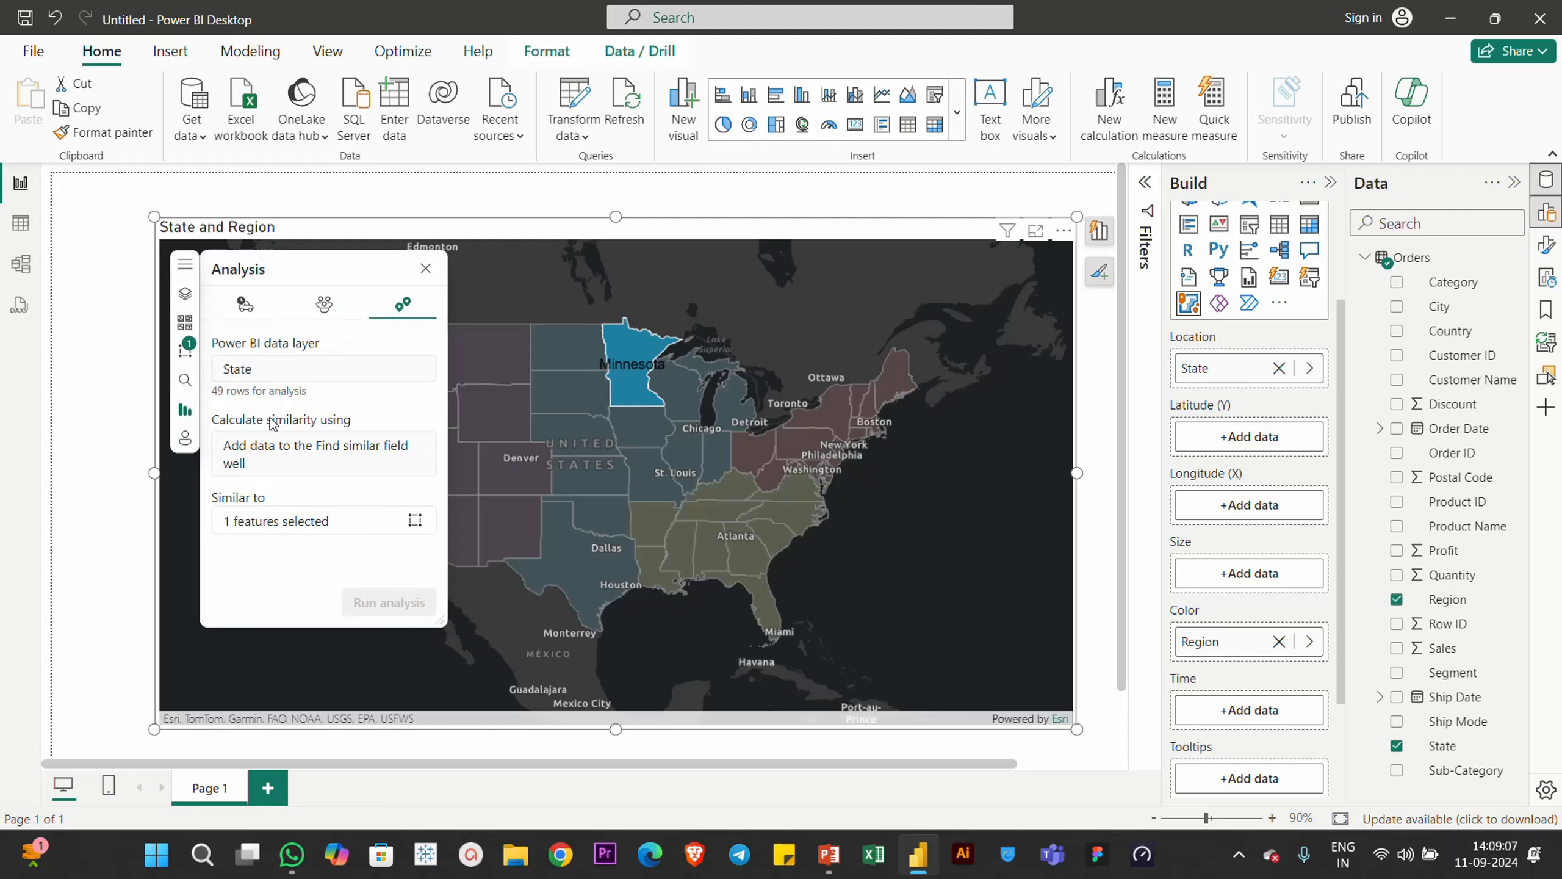
{"action": "scroll", "coordinate": [293, 457], "scroll_direction": "down", "scroll_amount": 2}
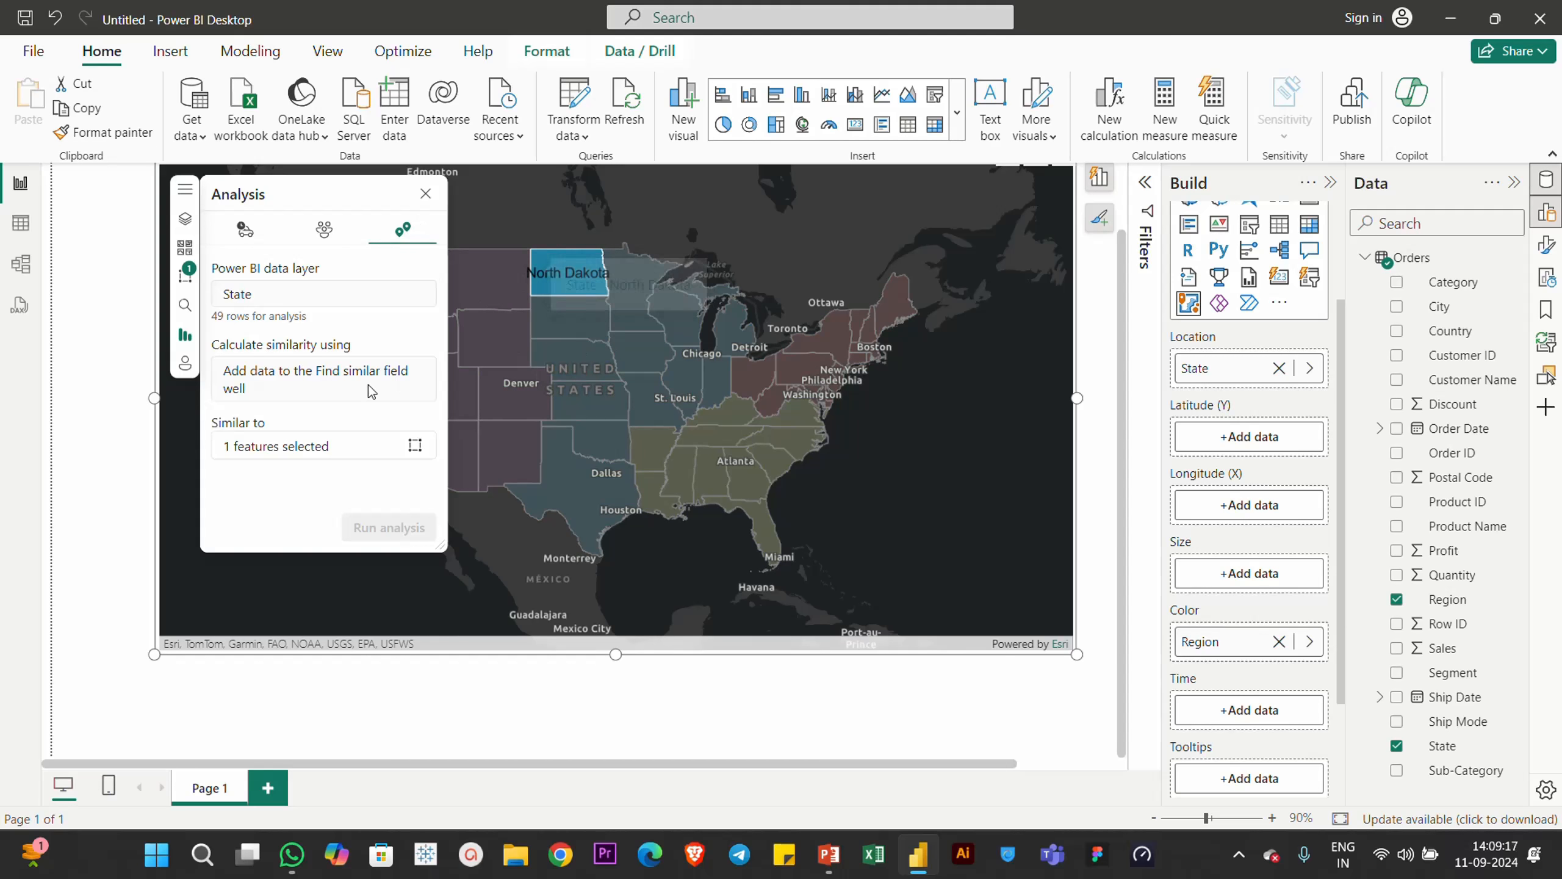
{"action": "left_click", "coordinate": [415, 444]}
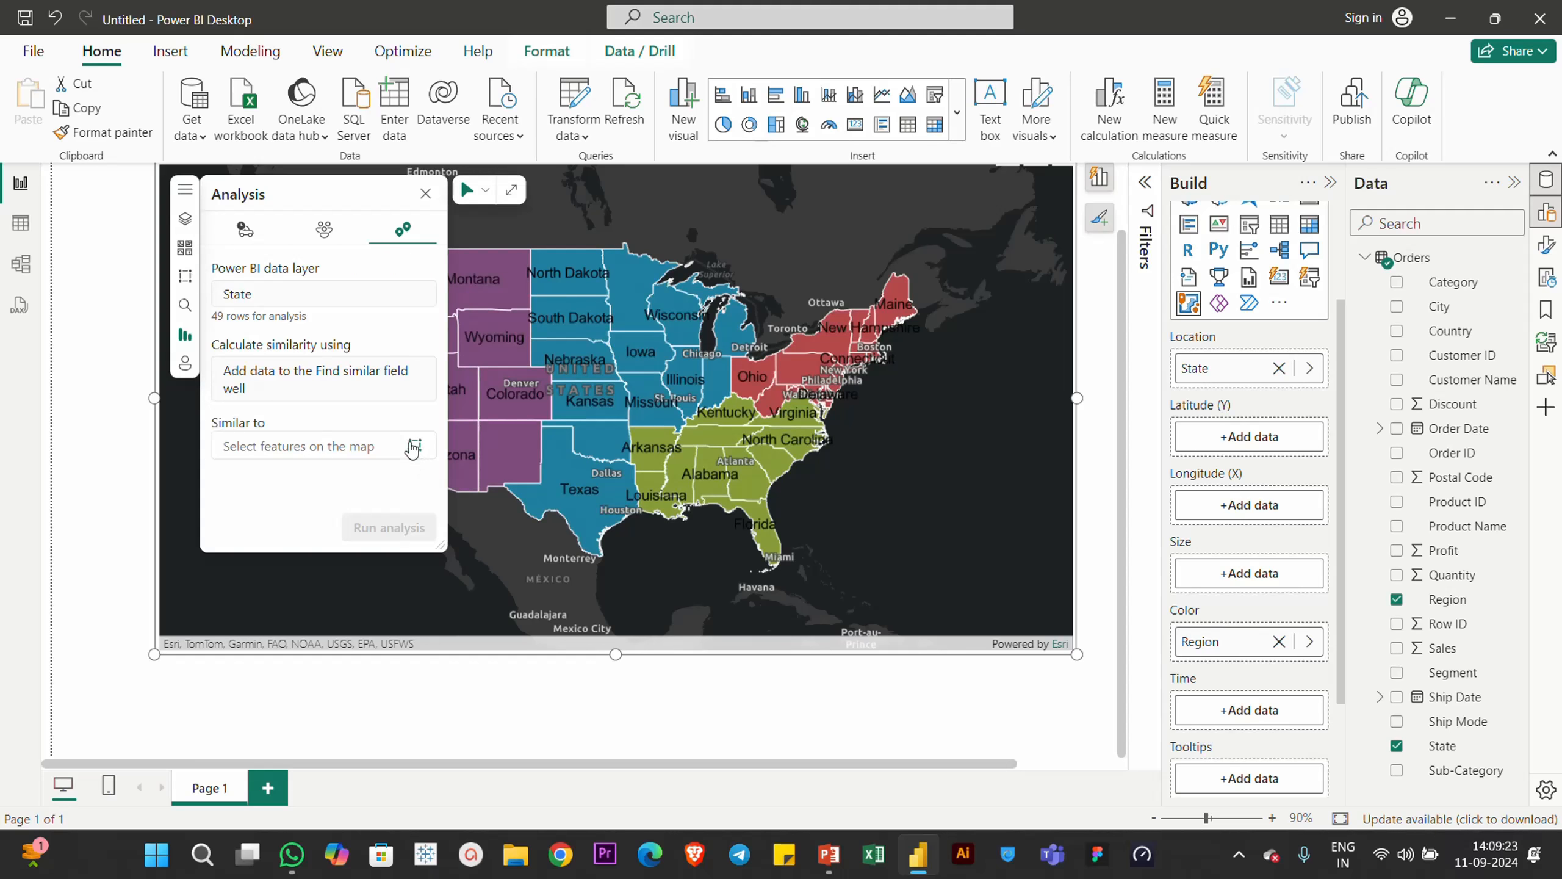
{"action": "left_click", "coordinate": [413, 445]}
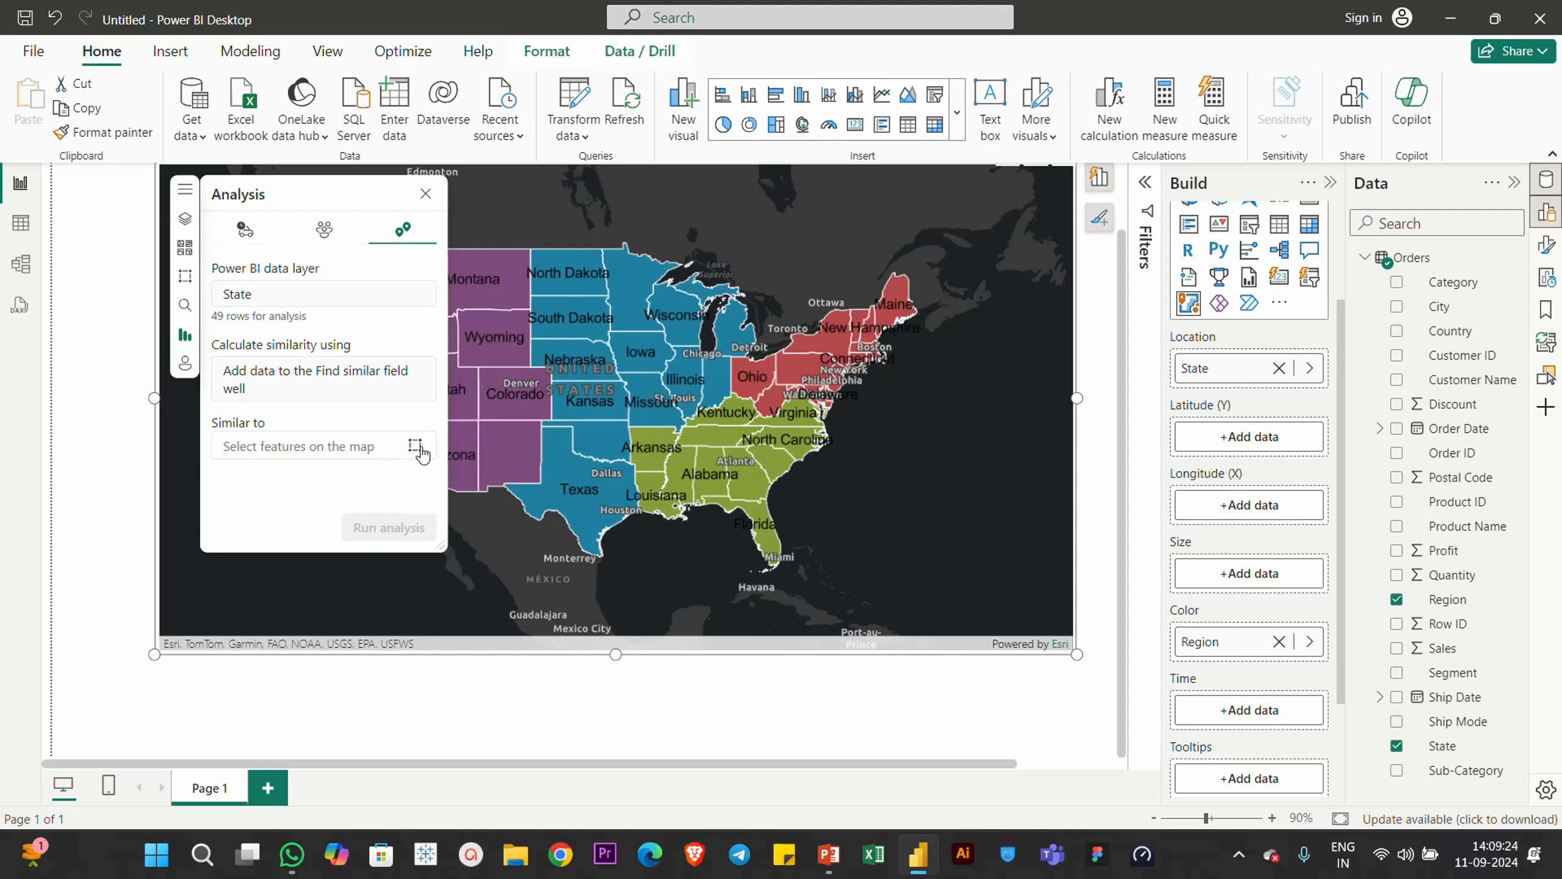
{"action": "left_click", "coordinate": [577, 294]}
{"action": "left_click", "coordinate": [412, 448]}
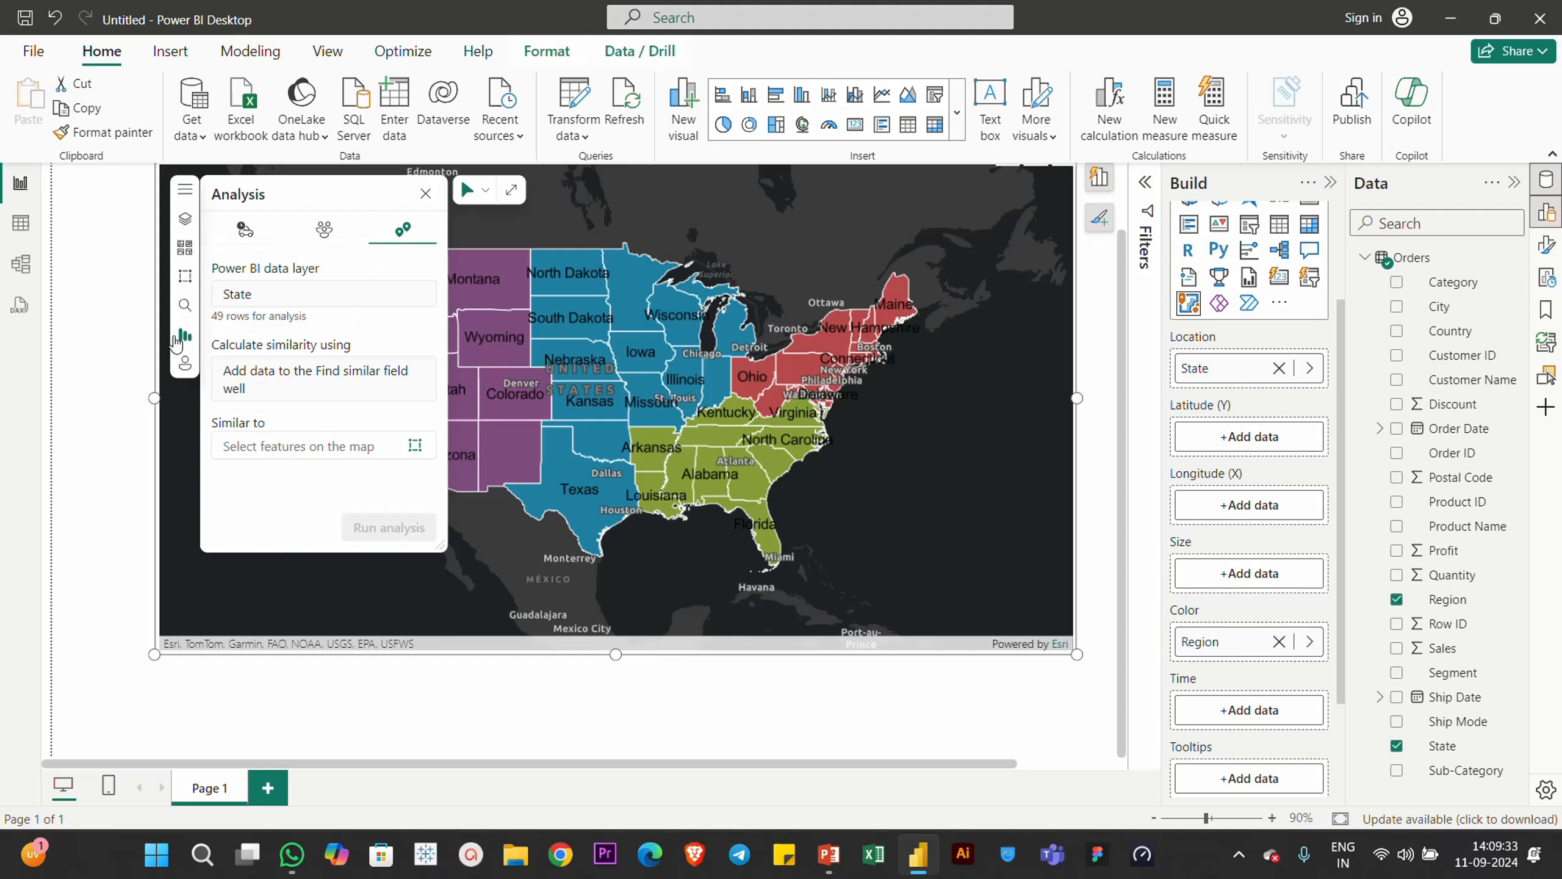
Check the map's login settings and layer list, and make the map visual slightly narrower and taller
{"action": "left_click", "coordinate": [184, 363]}
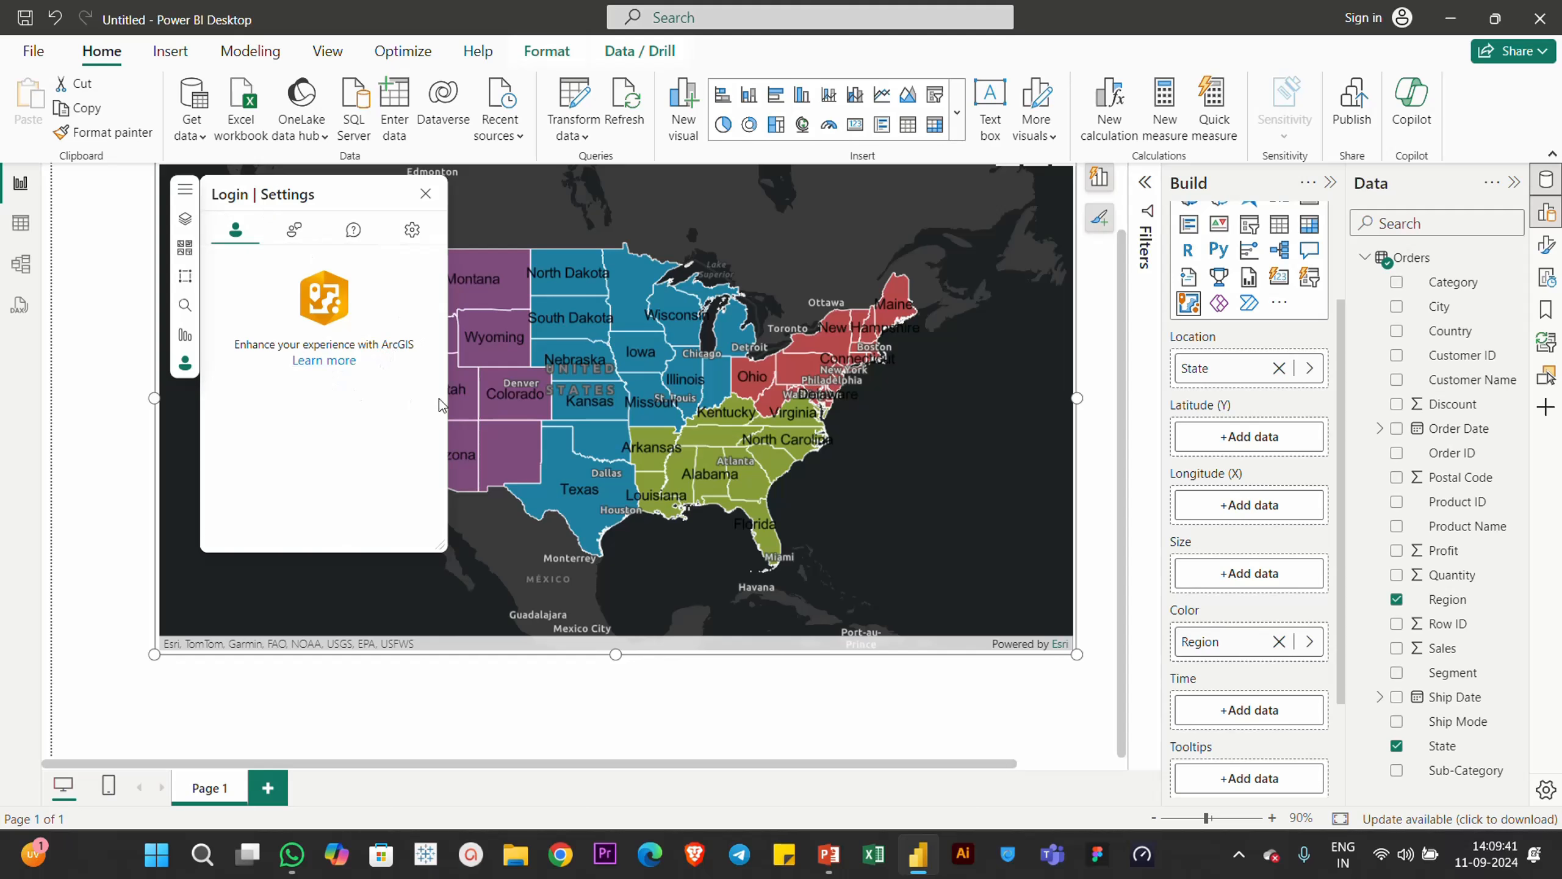
{"action": "left_click", "coordinate": [172, 218]}
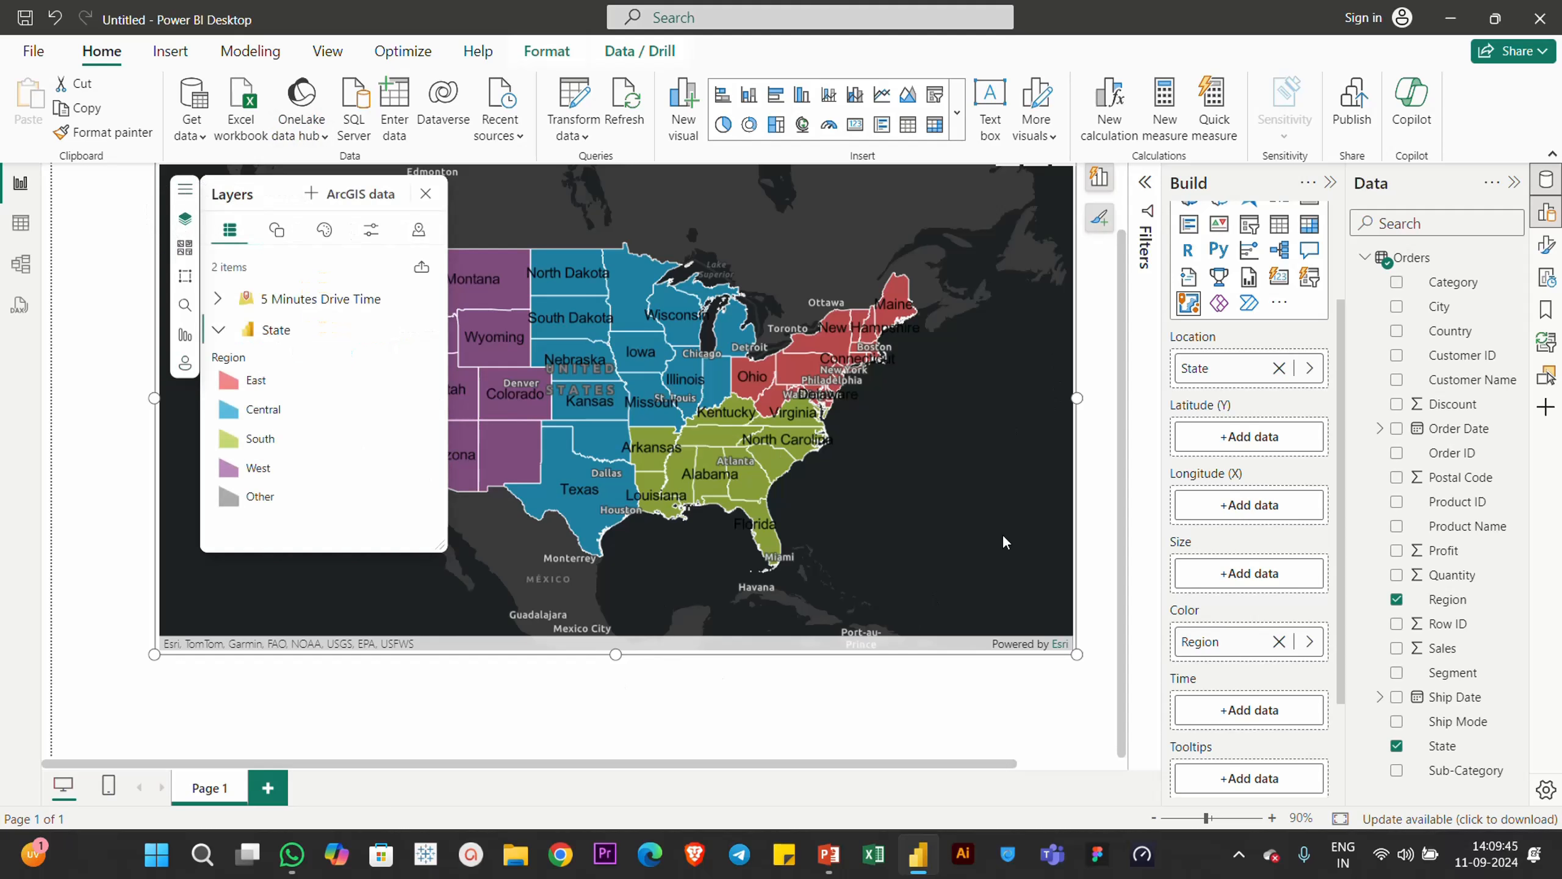
{"action": "left_click_drag", "start_coordinate": [1055, 689], "coordinate": [1038, 695]}
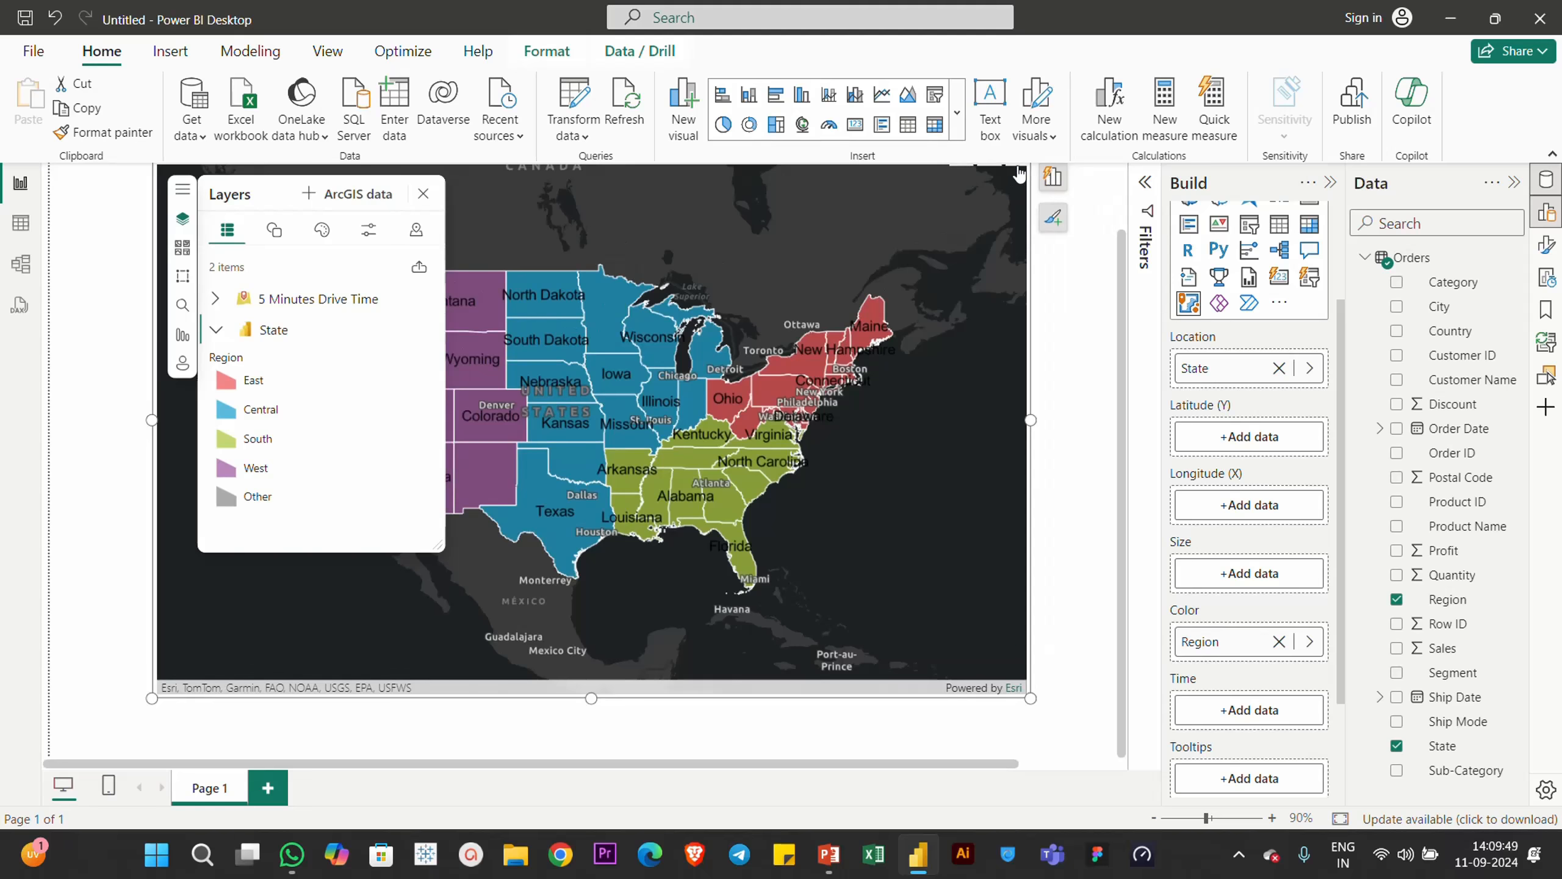
{"action": "scroll", "coordinate": [1019, 178], "scroll_direction": "up", "scroll_amount": 1}
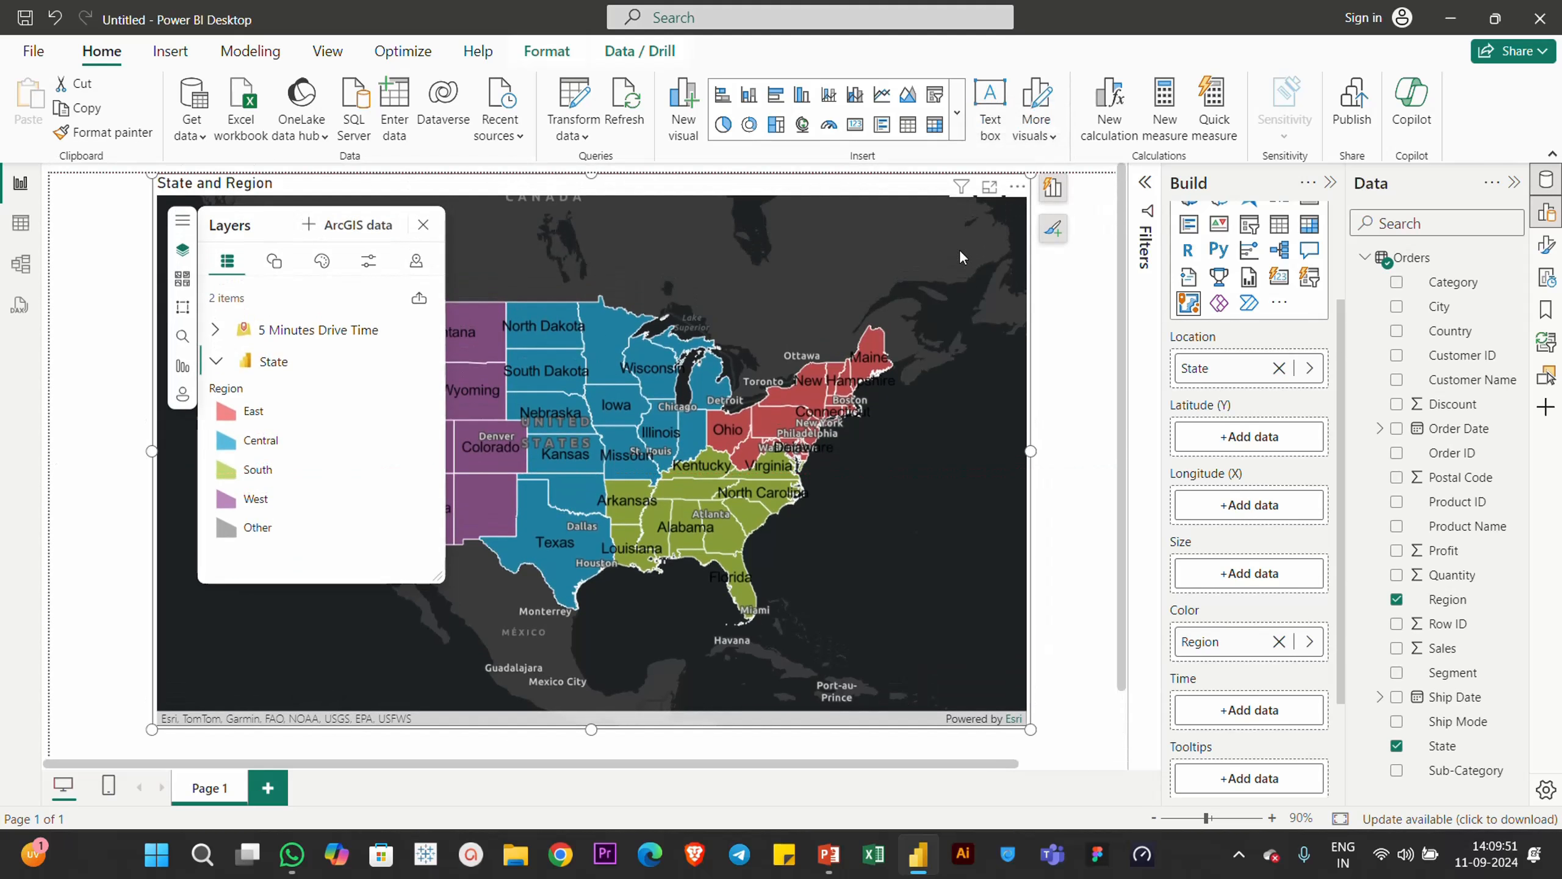
{"action": "left_click", "coordinate": [185, 223]}
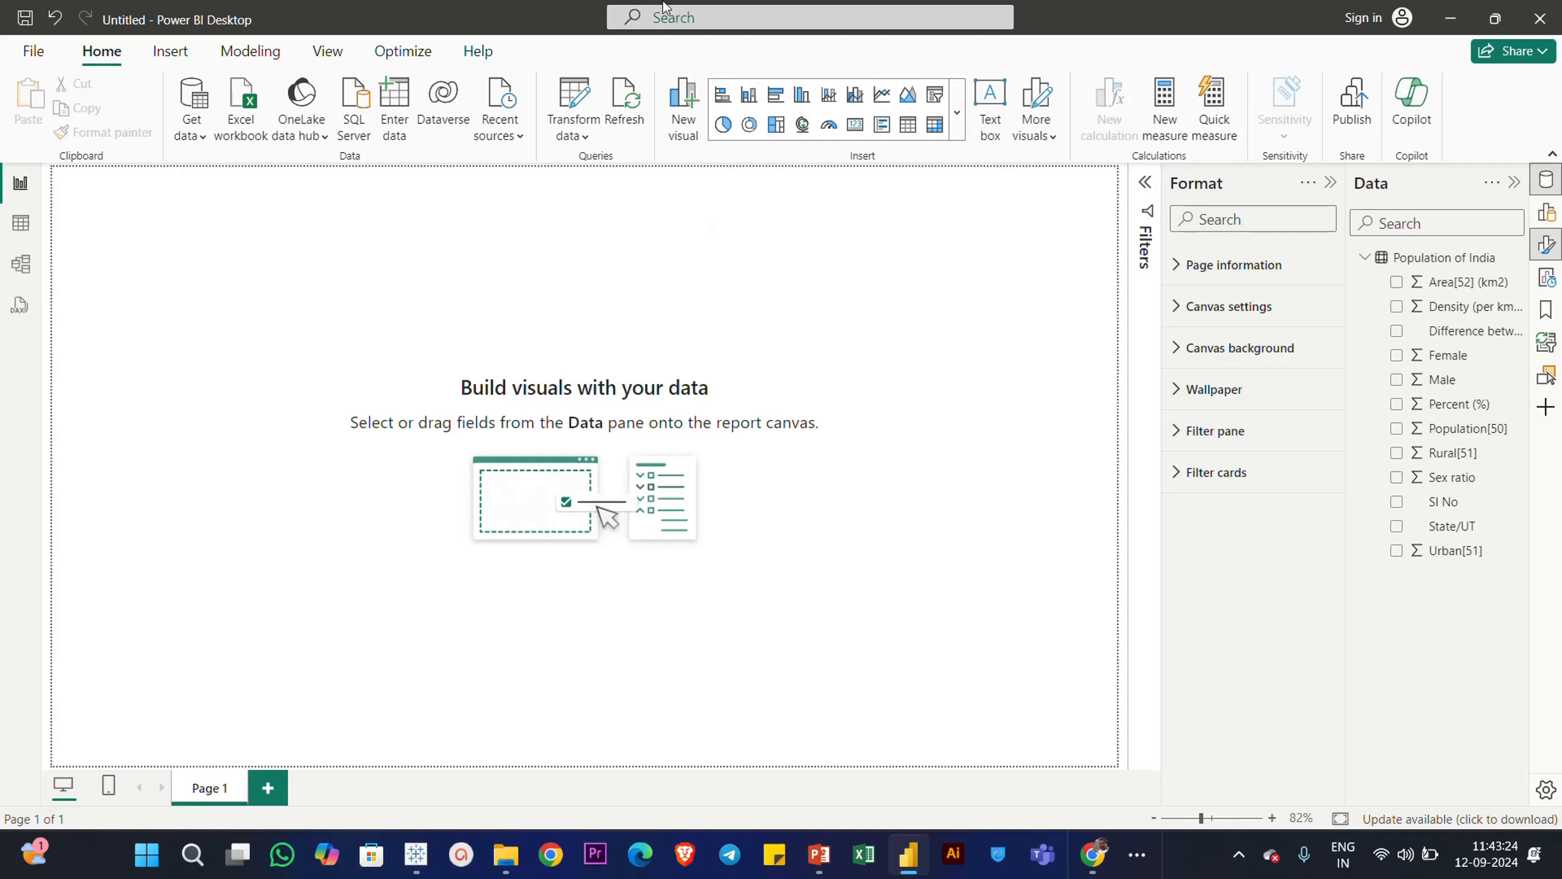
Insert a shape map, place and enlarge it near the middle of the page, and use State/UT as its location
{"action": "left_click", "coordinate": [958, 126]}
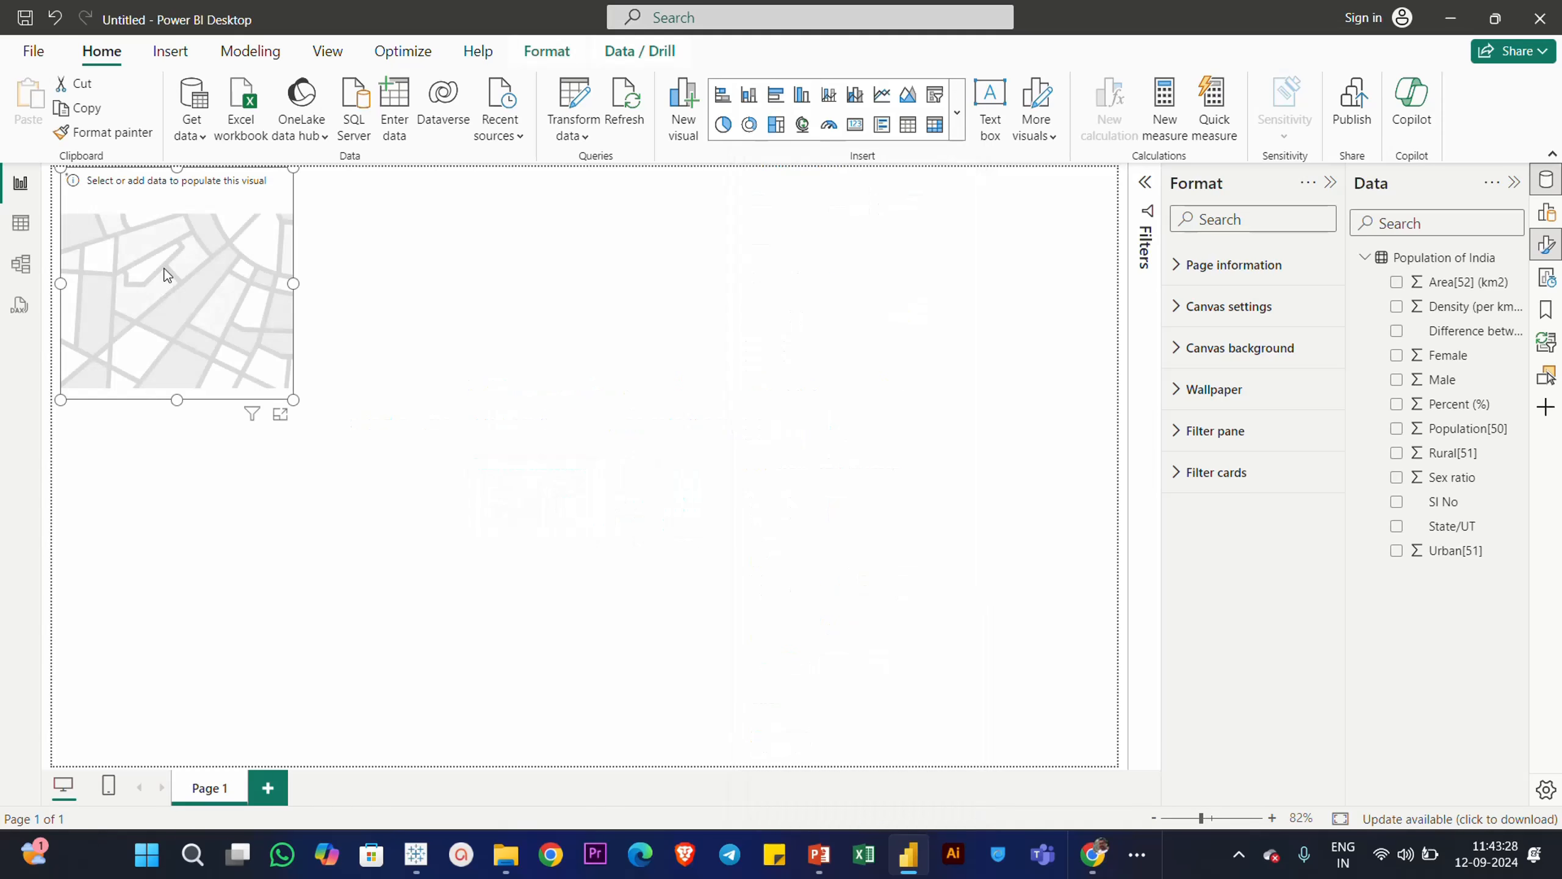
{"action": "left_click_drag", "start_coordinate": [164, 271], "coordinate": [462, 355]}
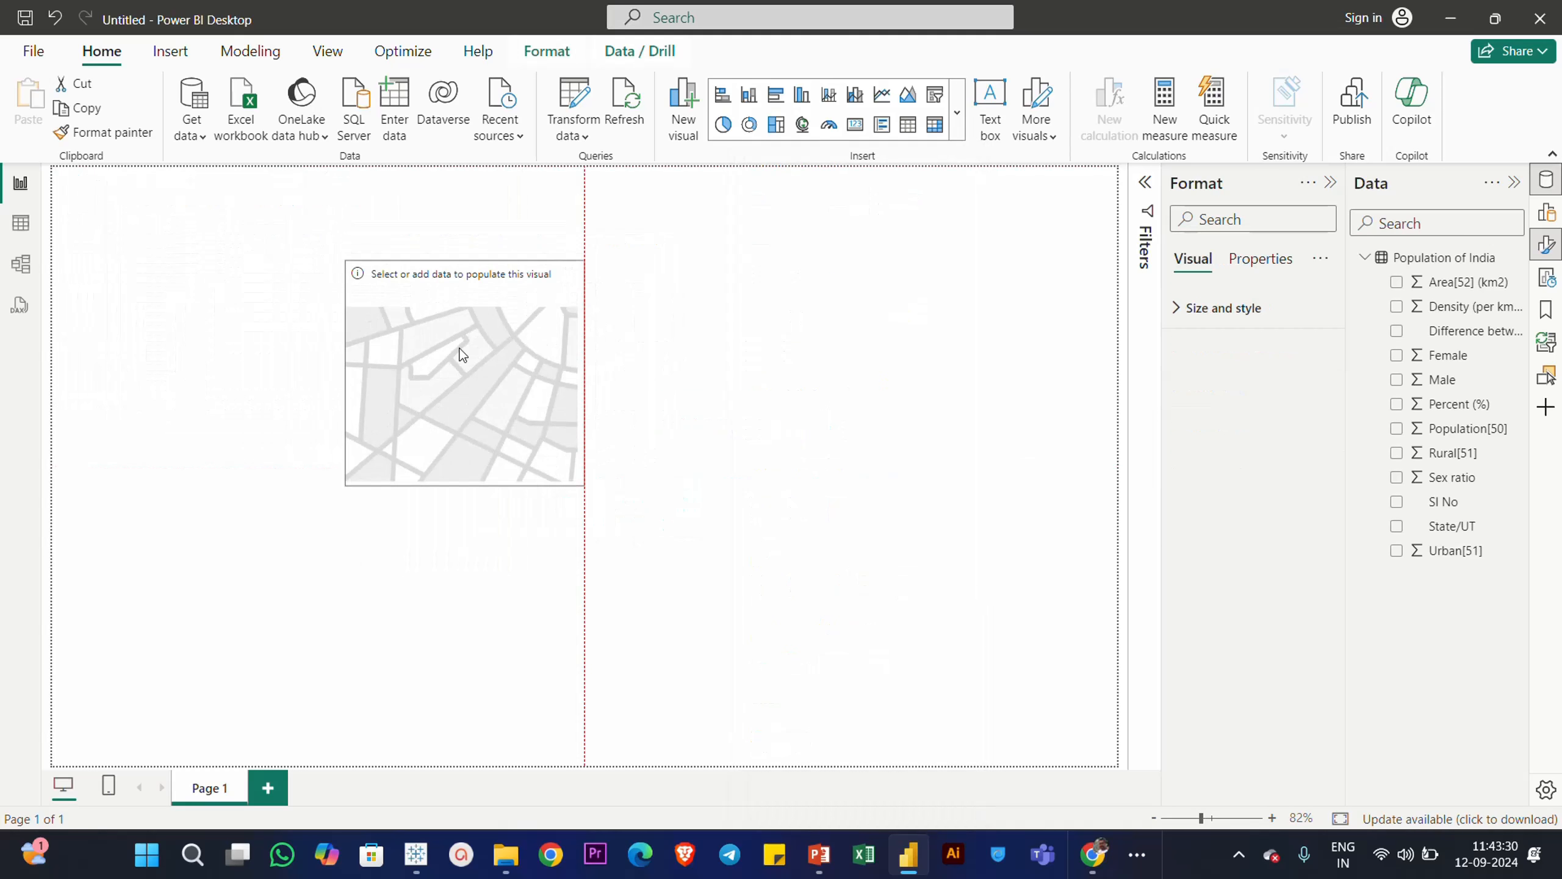
{"action": "left_click_drag", "start_coordinate": [591, 486], "coordinate": [895, 696]}
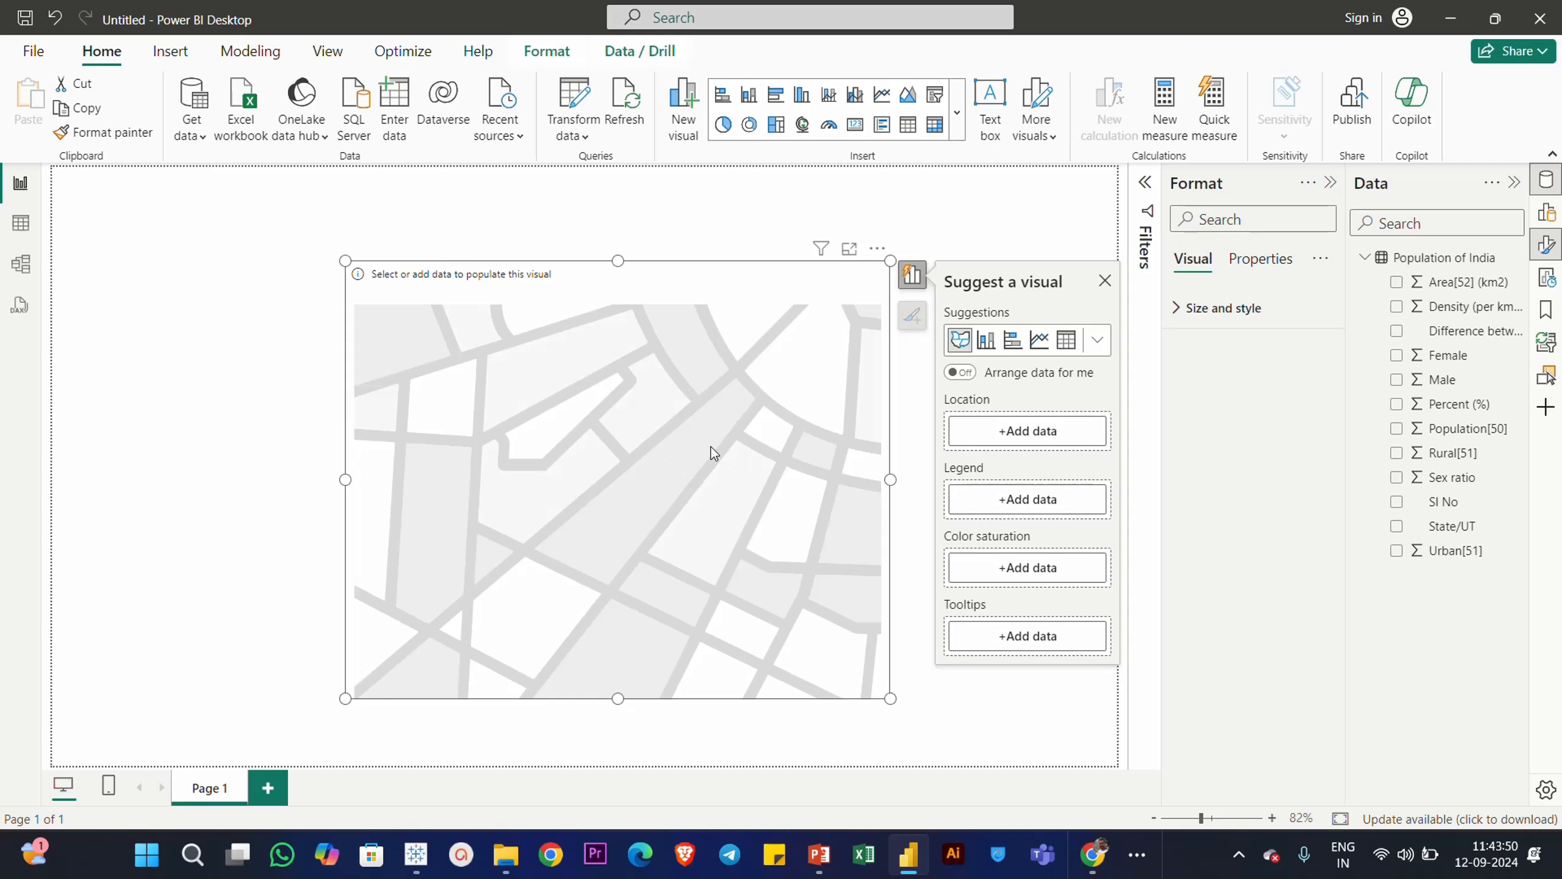
{"action": "left_click_drag", "start_coordinate": [1451, 527], "coordinate": [1038, 437]}
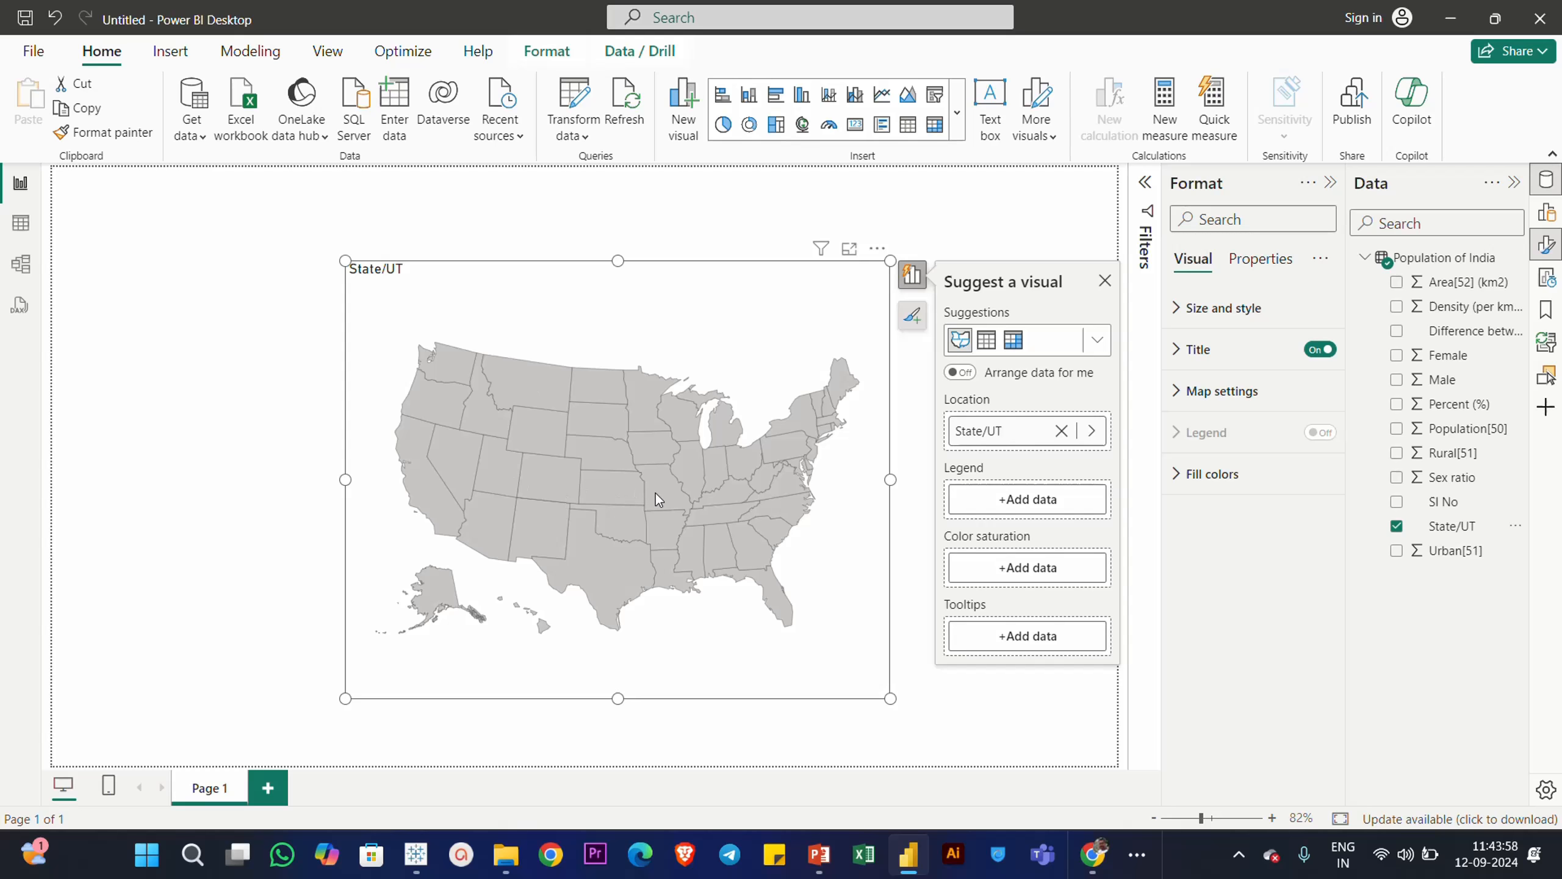
Set the shape map's map type to Custom map and load the InidaShape.json file
{"action": "mouse_move", "coordinate": [654, 514]}
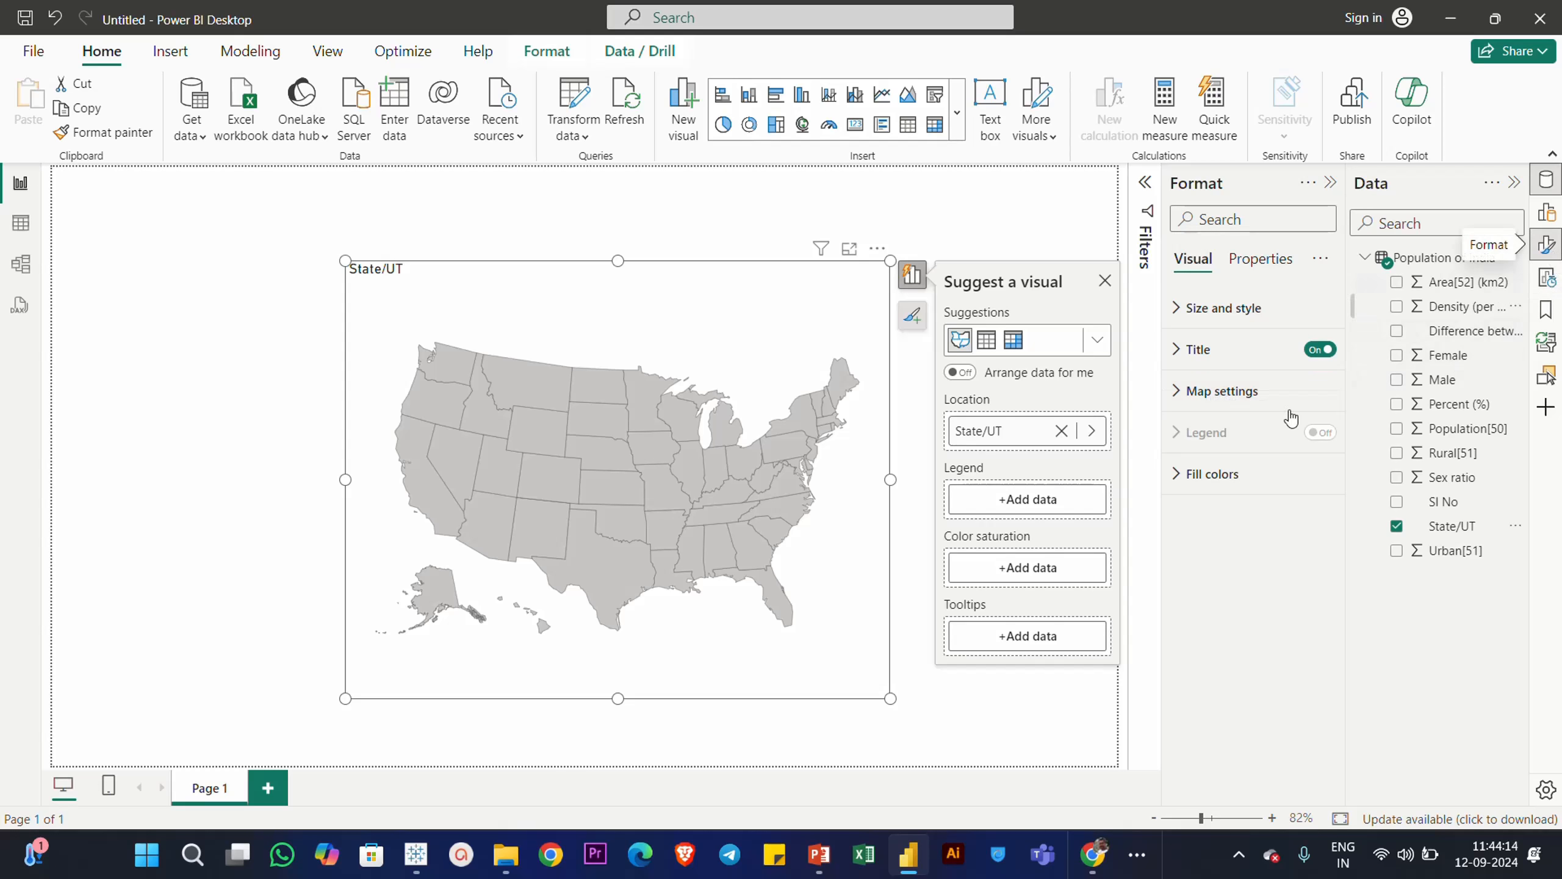
{"action": "left_click", "coordinate": [1199, 396]}
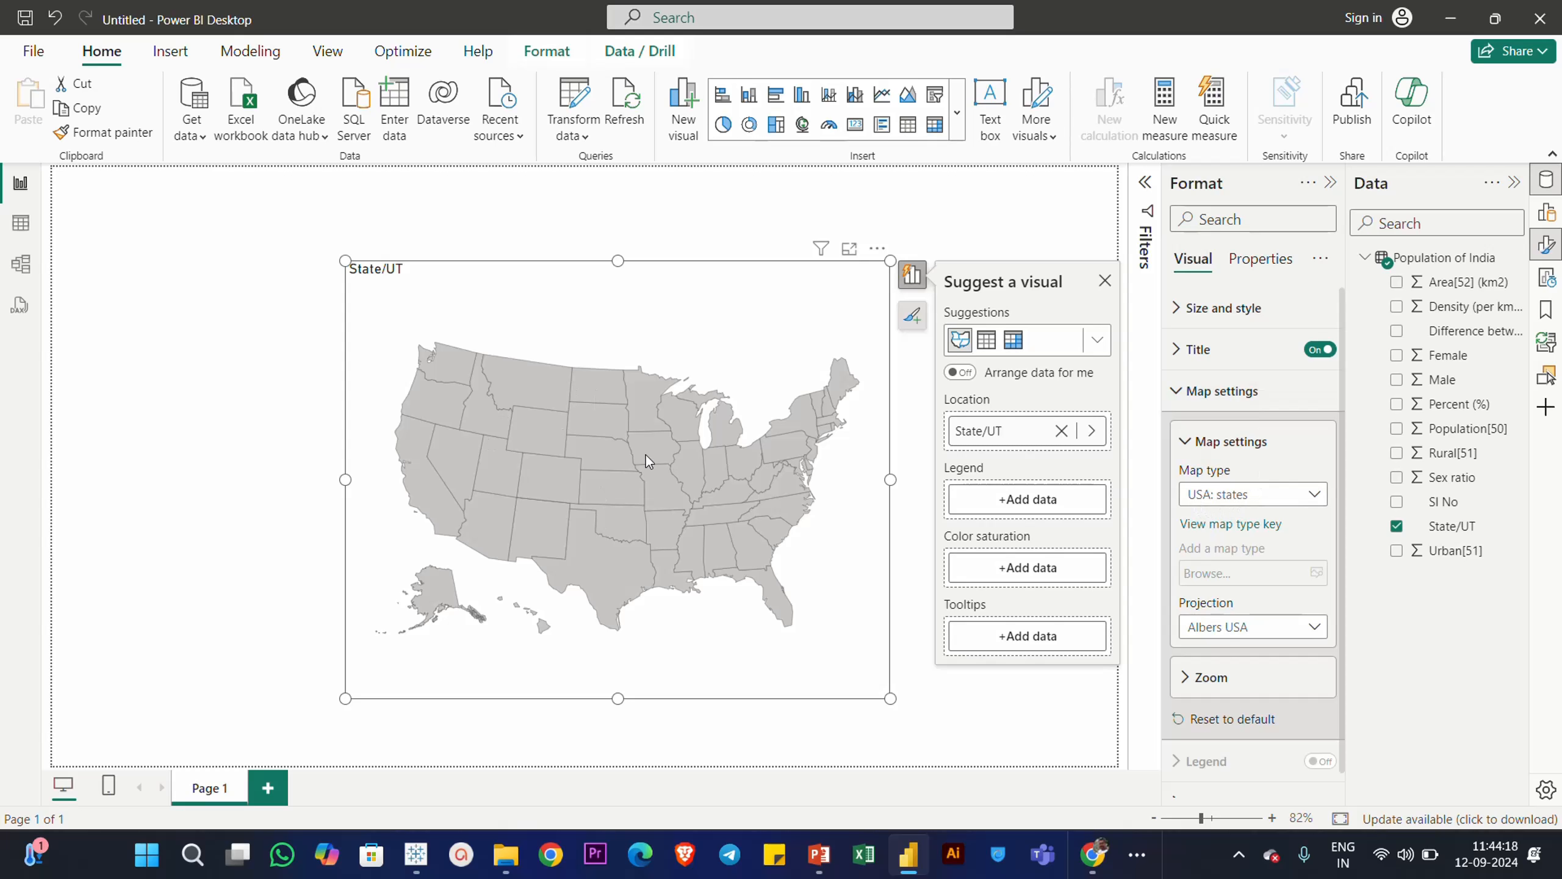
{"action": "left_click", "coordinate": [1246, 496]}
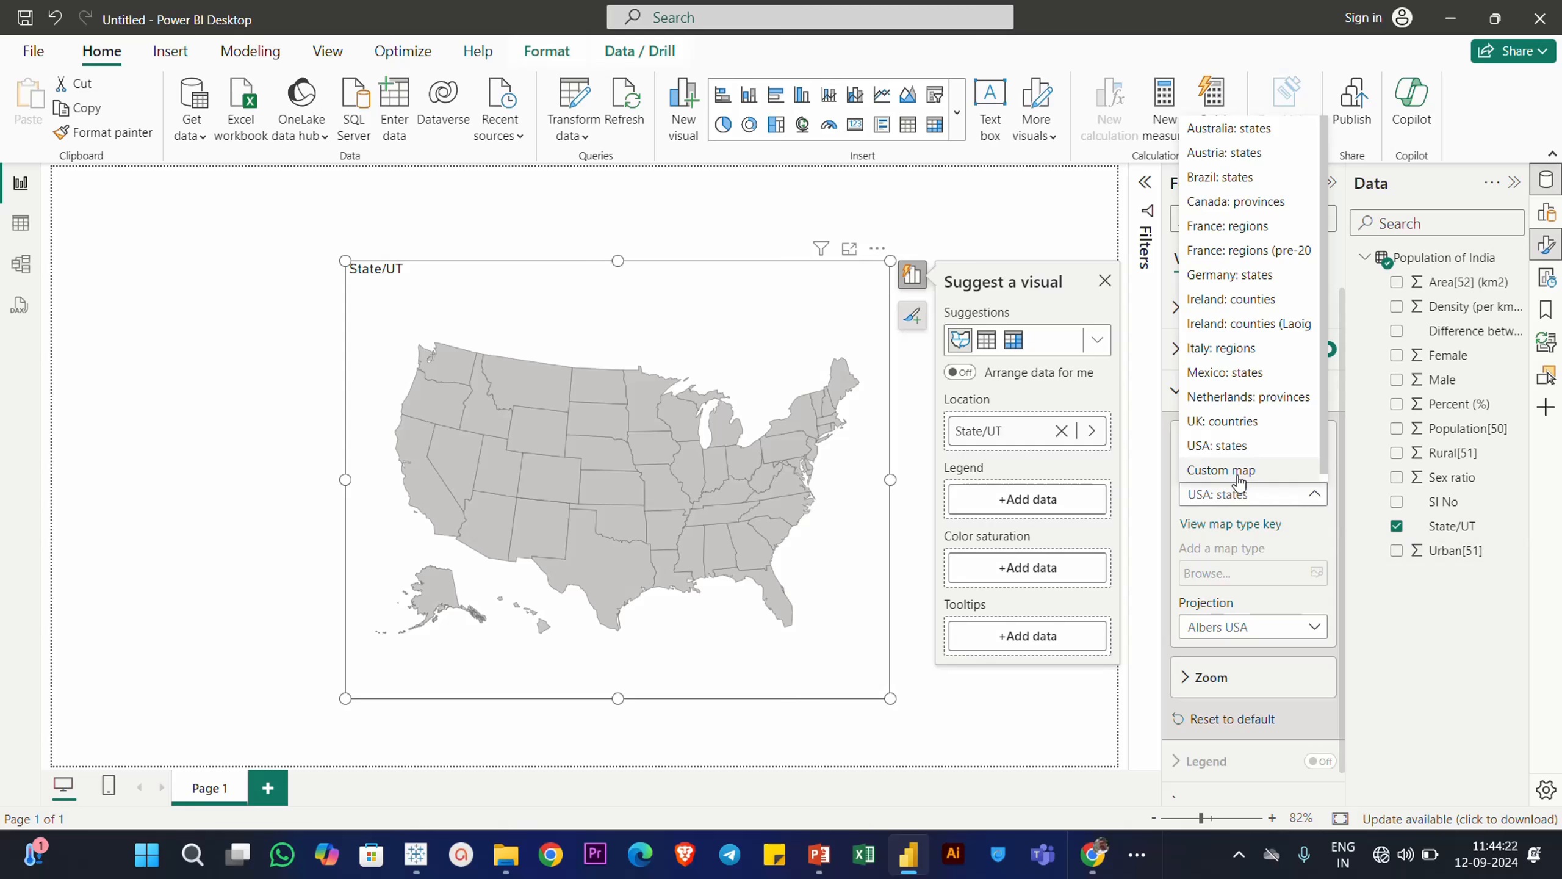
{"action": "left_click", "coordinate": [1239, 470]}
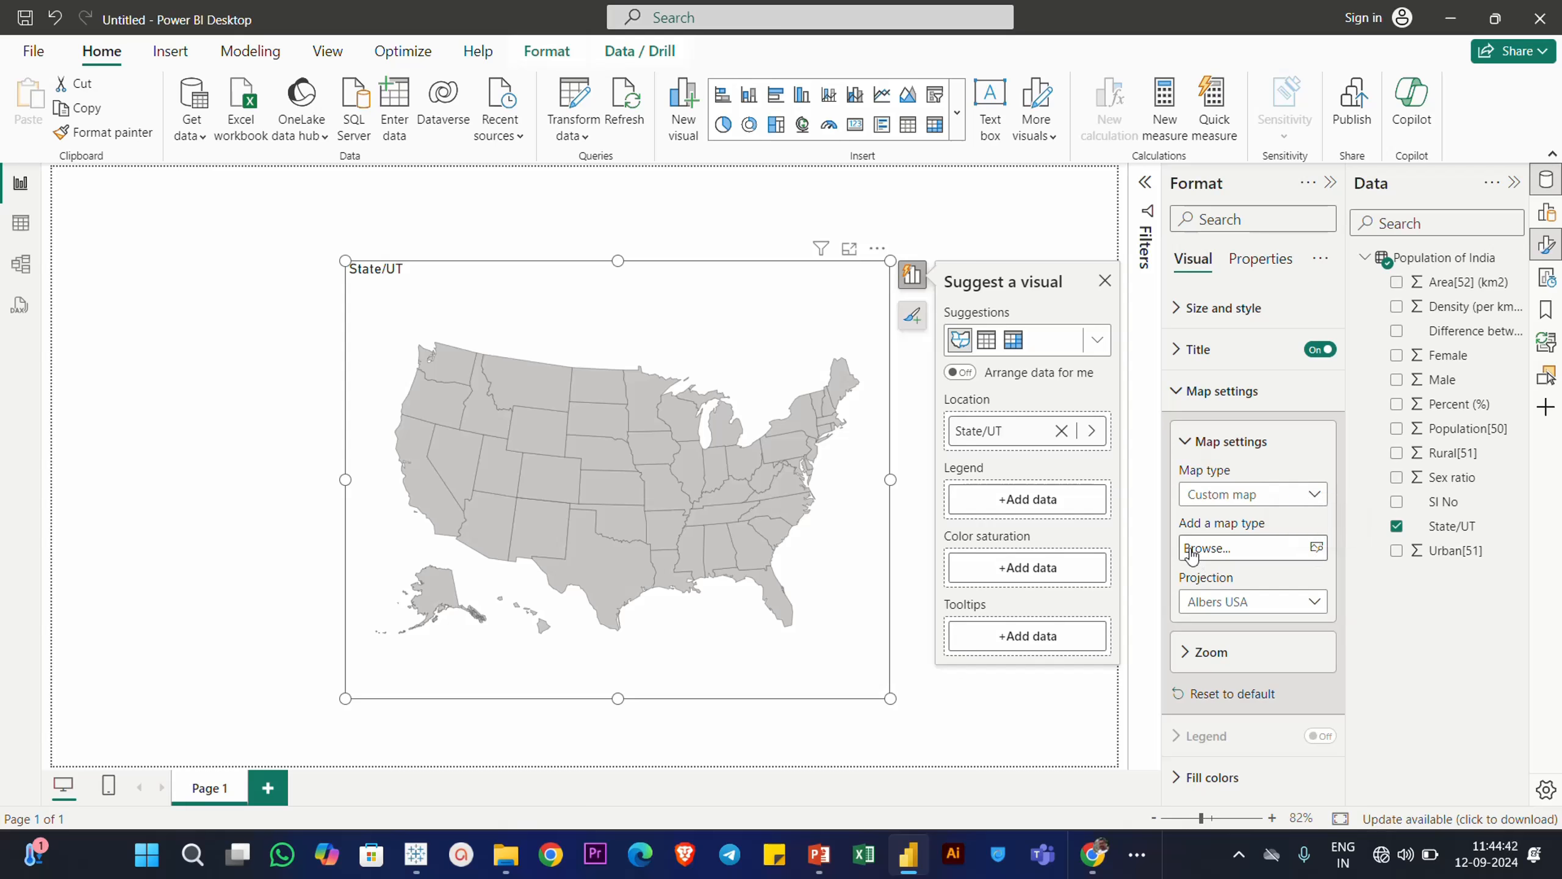
{"action": "left_click", "coordinate": [1305, 549]}
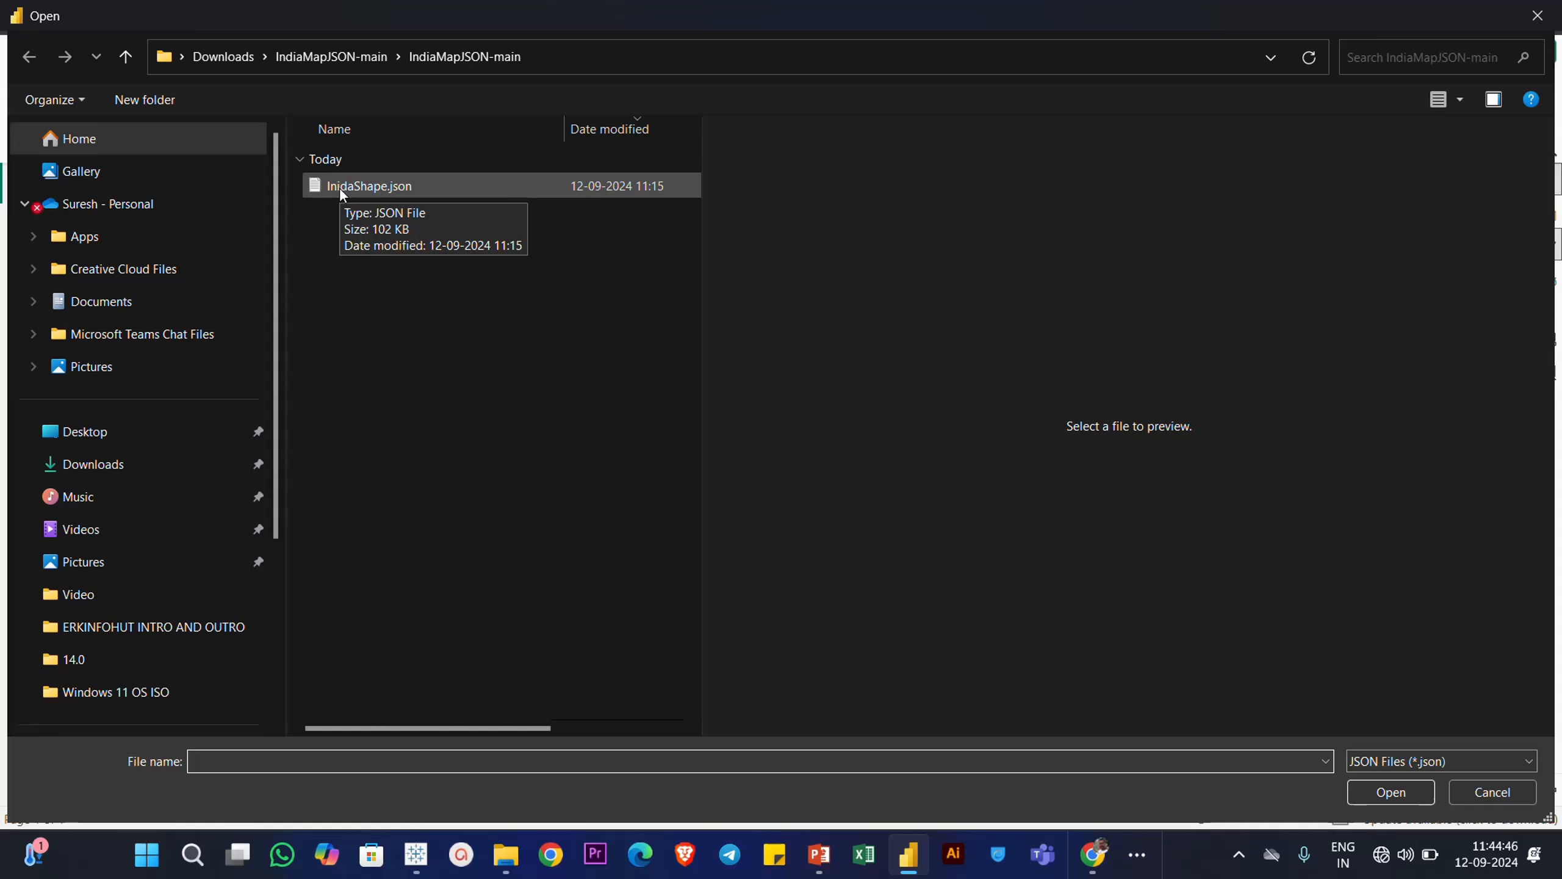
{"action": "left_click", "coordinate": [342, 192]}
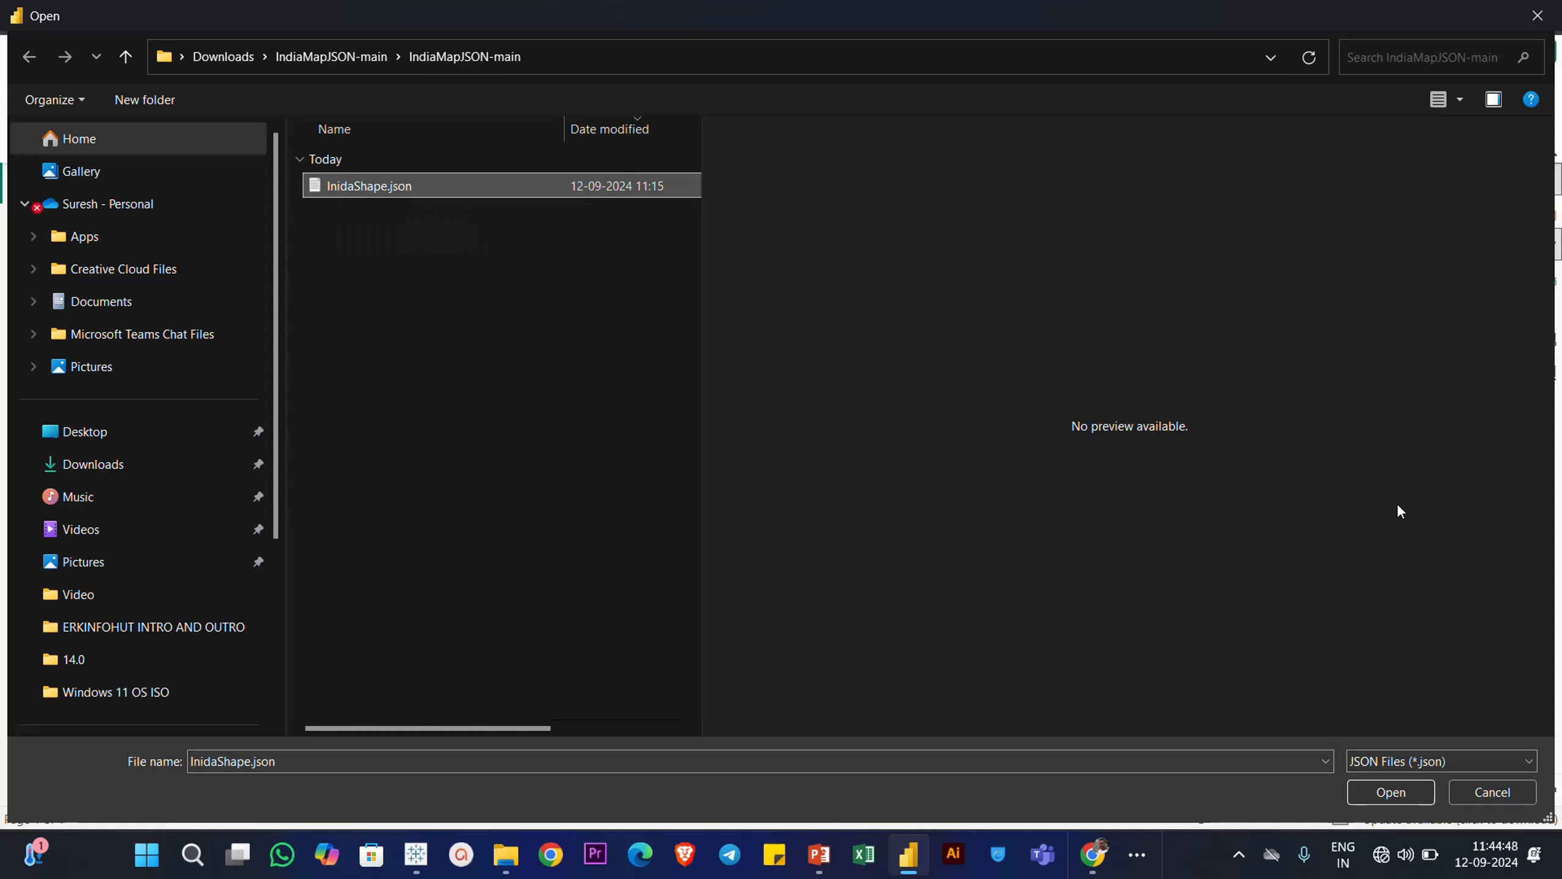
{"action": "left_click", "coordinate": [1389, 792]}
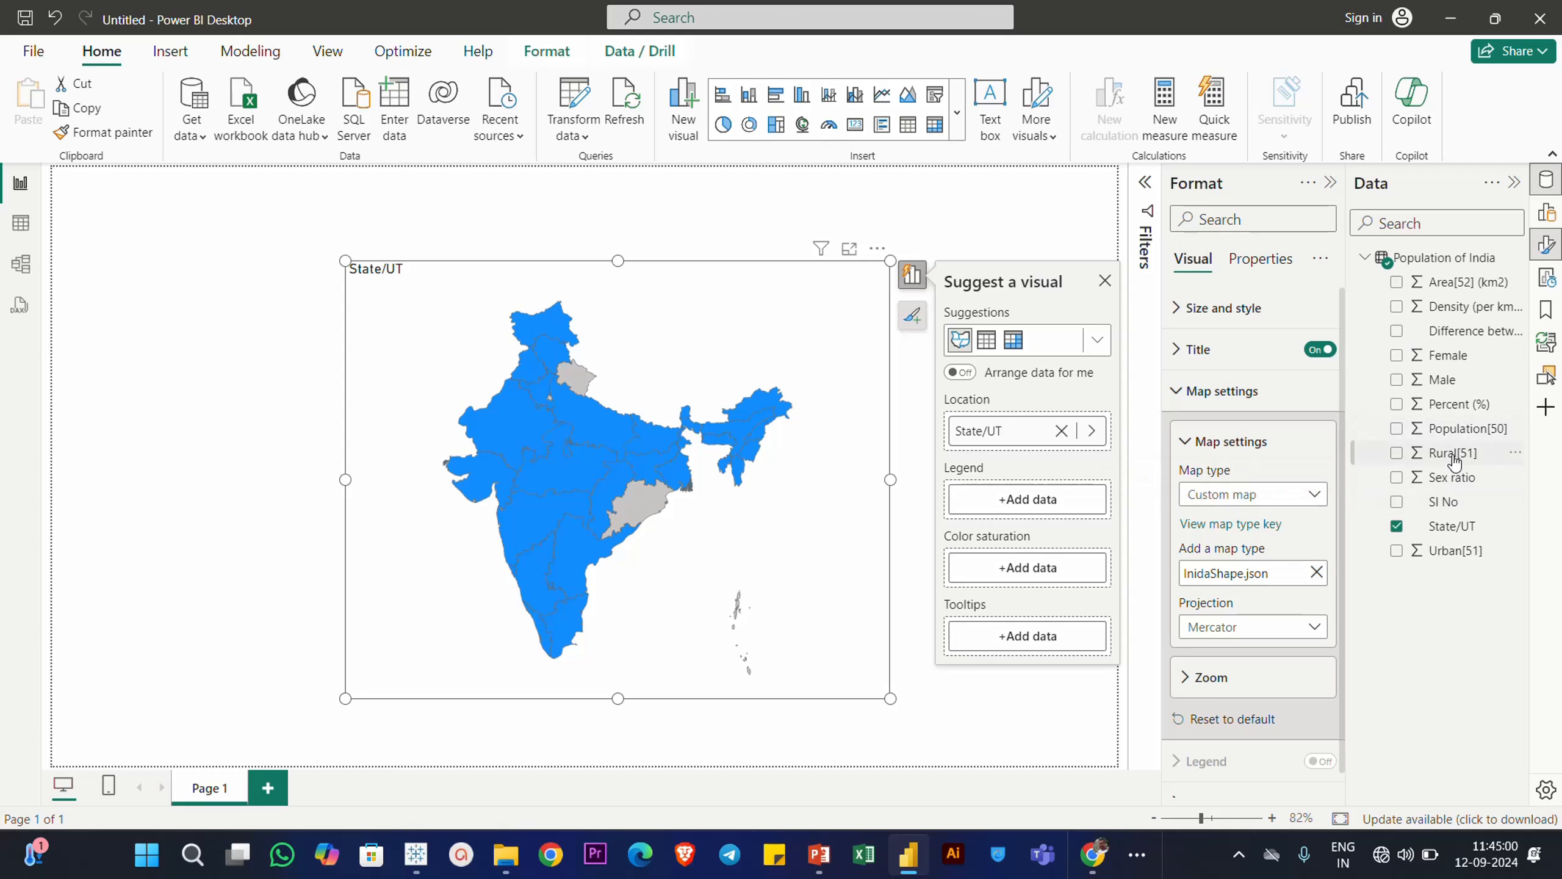
Assign Rural[51] to the map's color saturation and the difference between male and female to its legend
{"action": "left_click_drag", "start_coordinate": [1452, 458], "coordinate": [1038, 574]}
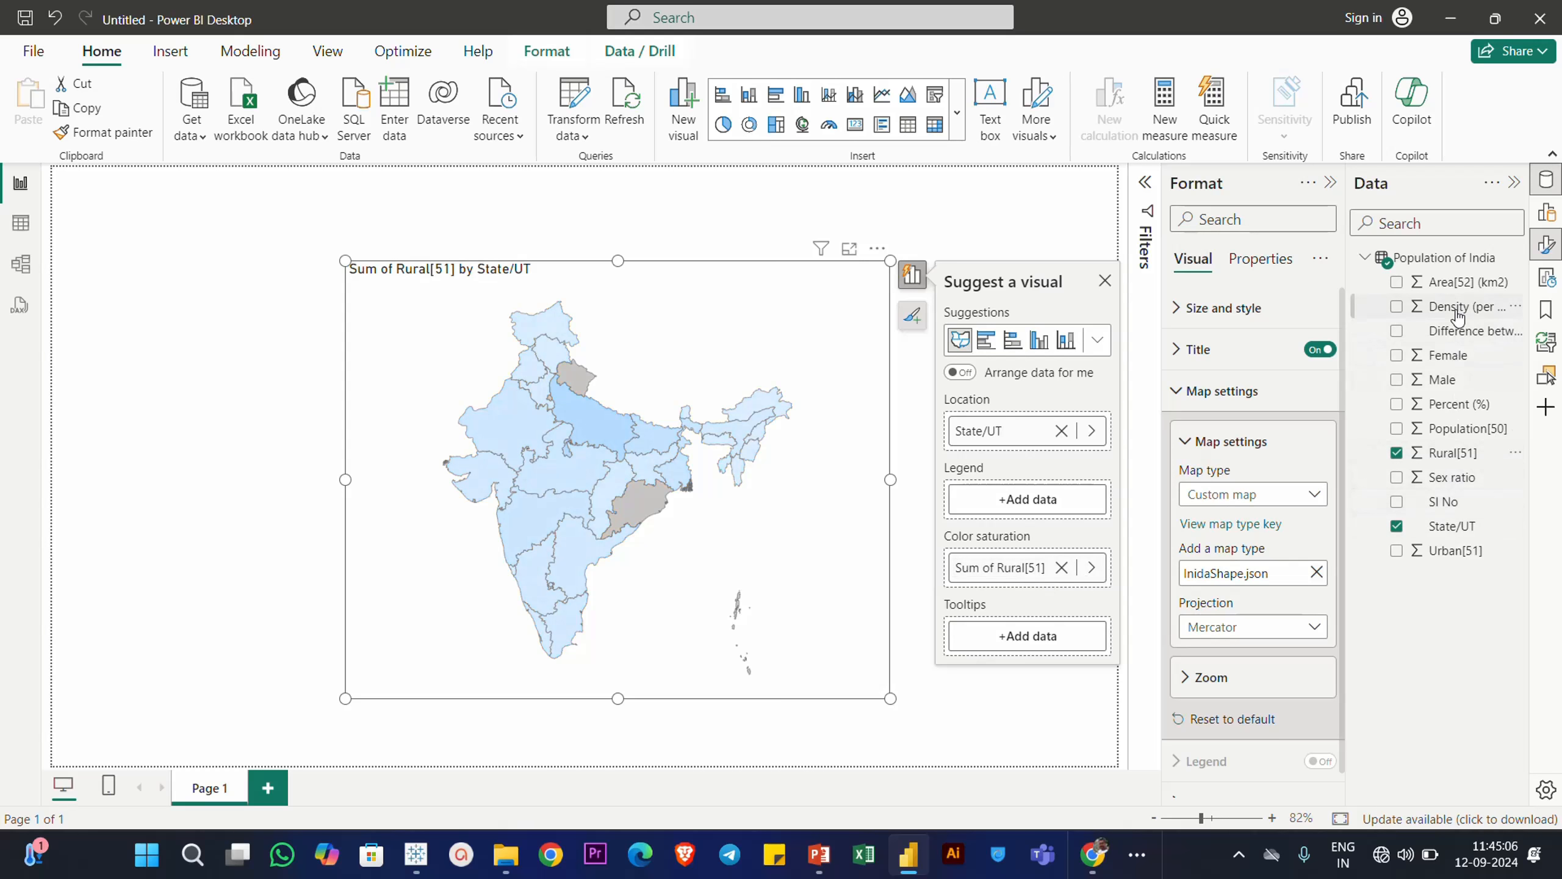
{"action": "left_click_drag", "start_coordinate": [1467, 330], "coordinate": [1038, 510]}
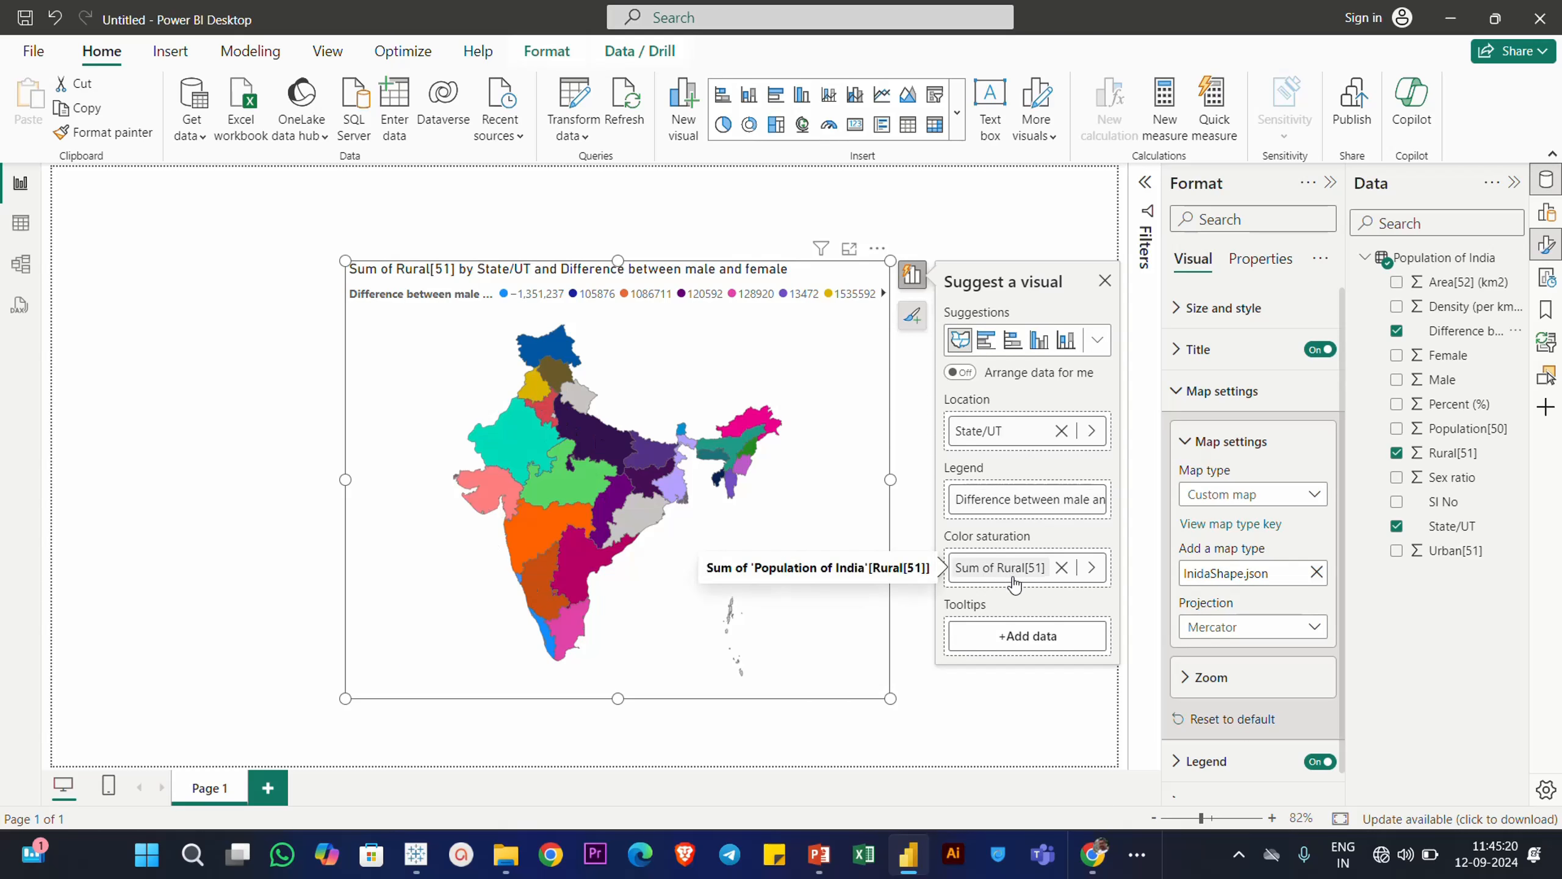
{"action": "mouse_move", "coordinate": [604, 448]}
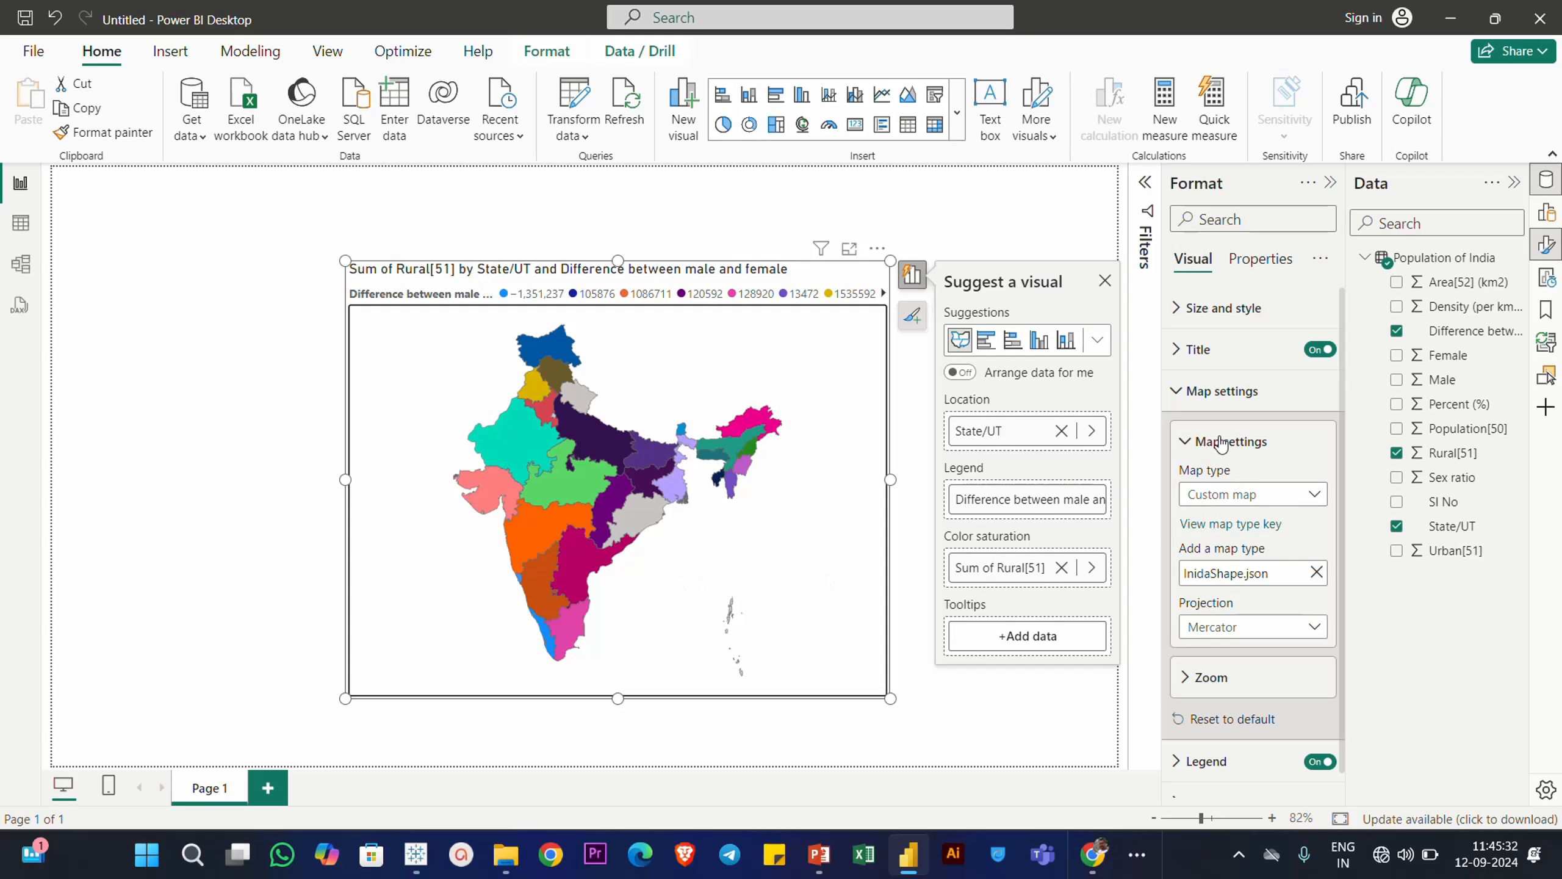
Turn on auto zoom, zoom on selection and manual zoom for the shape map
{"action": "left_click", "coordinate": [1211, 677]}
{"action": "scroll", "coordinate": [1276, 596], "scroll_direction": "down", "scroll_amount": 2}
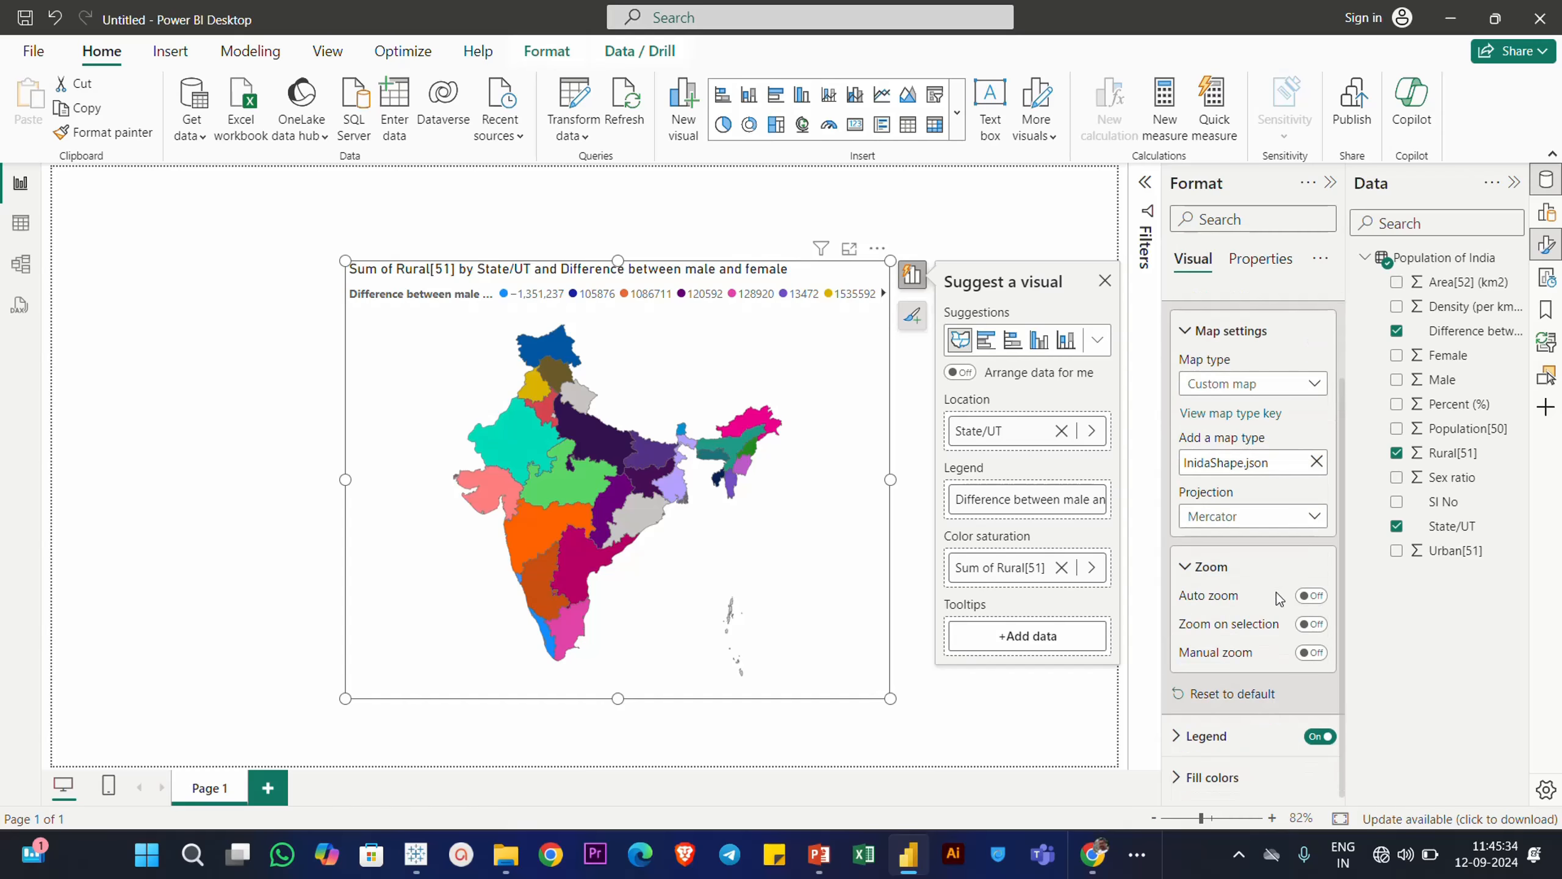
{"action": "left_click", "coordinate": [1311, 597]}
{"action": "left_click", "coordinate": [1310, 624]}
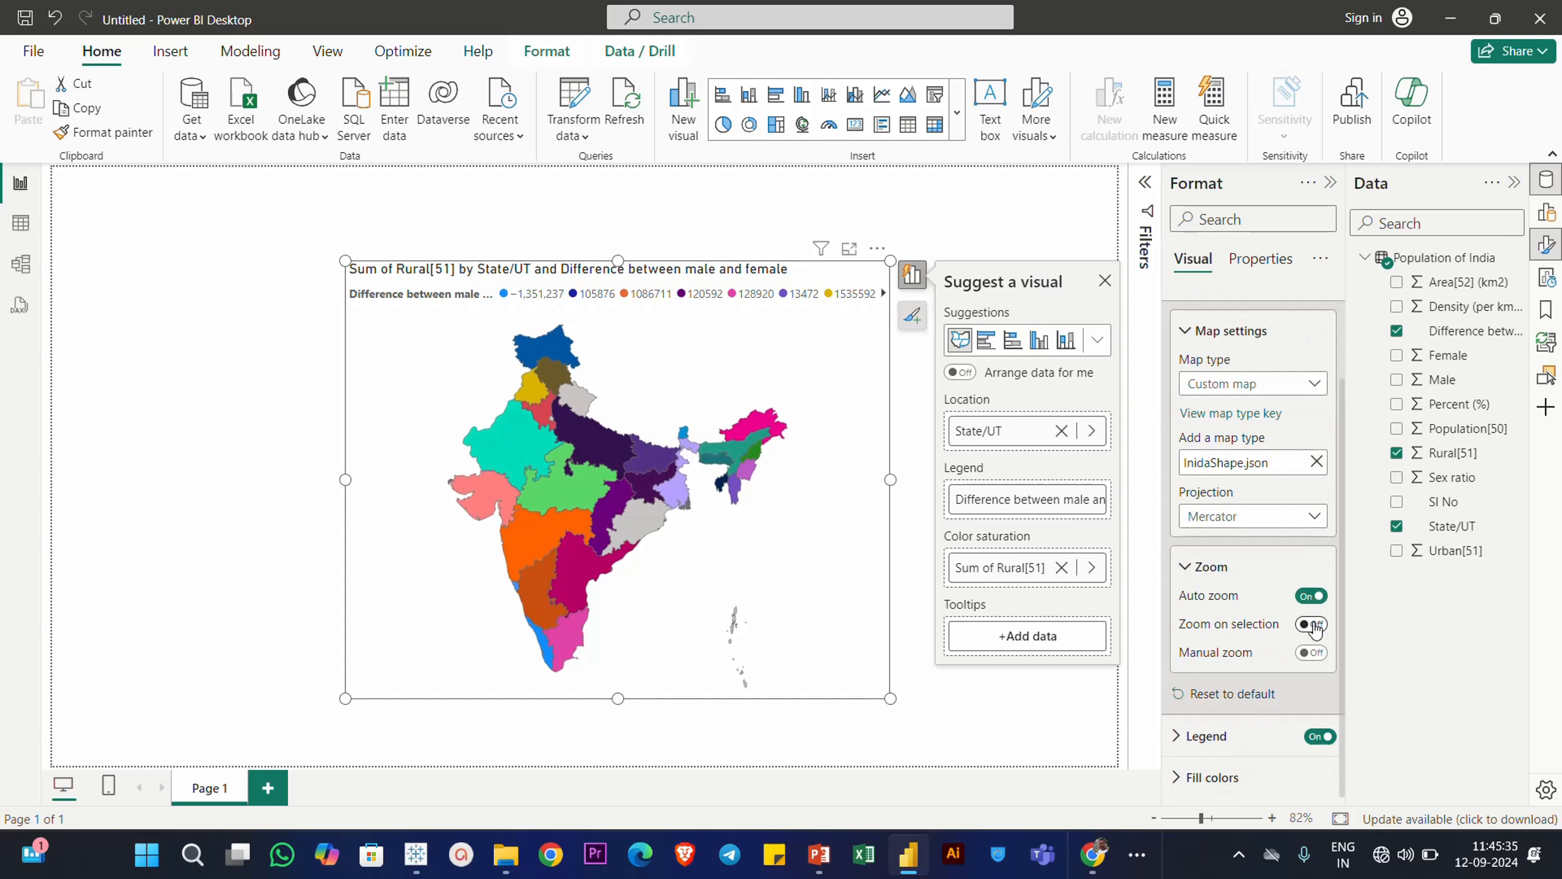
{"action": "left_click", "coordinate": [1313, 653]}
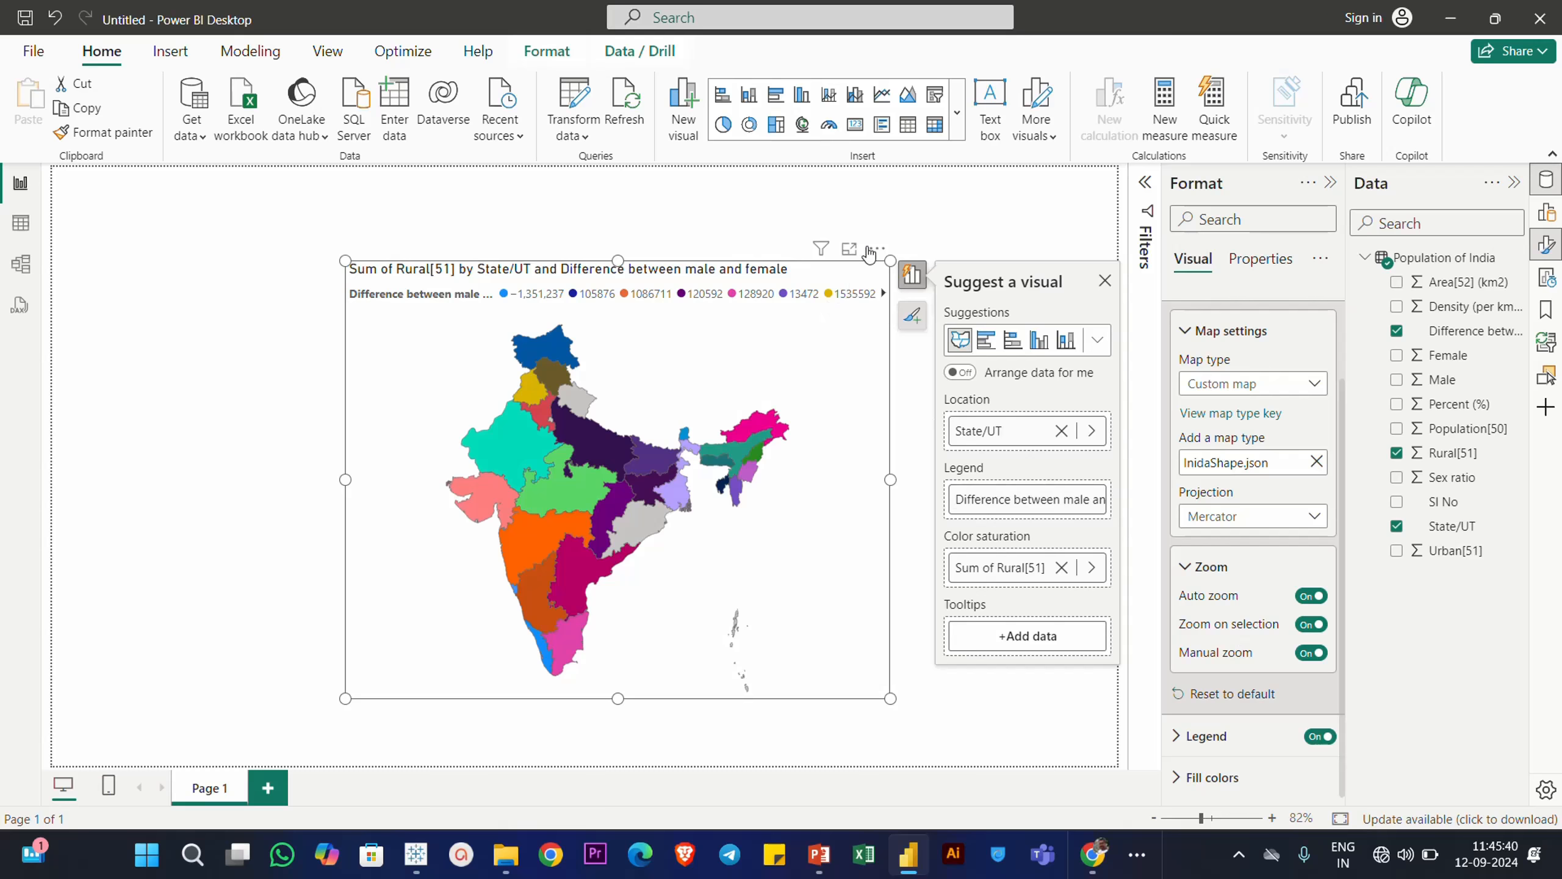
Move the India map to the left part of the page and add a narrow State/UT slicer beside it
{"action": "left_click_drag", "start_coordinate": [866, 252], "coordinate": [580, 222]}
{"action": "key", "text": "Escape"}
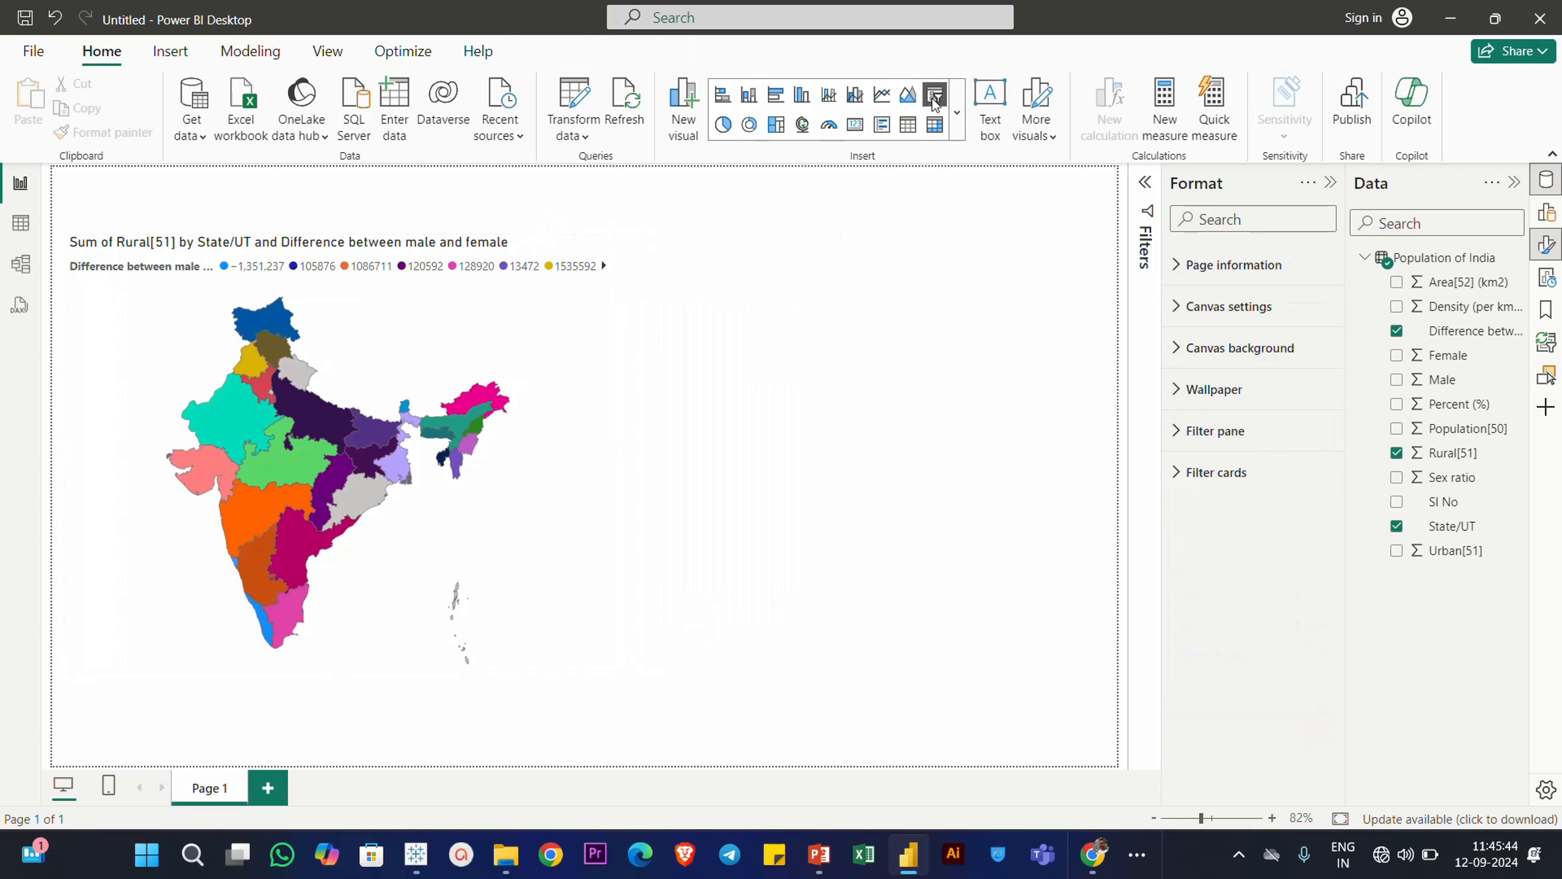
{"action": "left_click", "coordinate": [934, 94]}
{"action": "left_click", "coordinate": [1396, 526]}
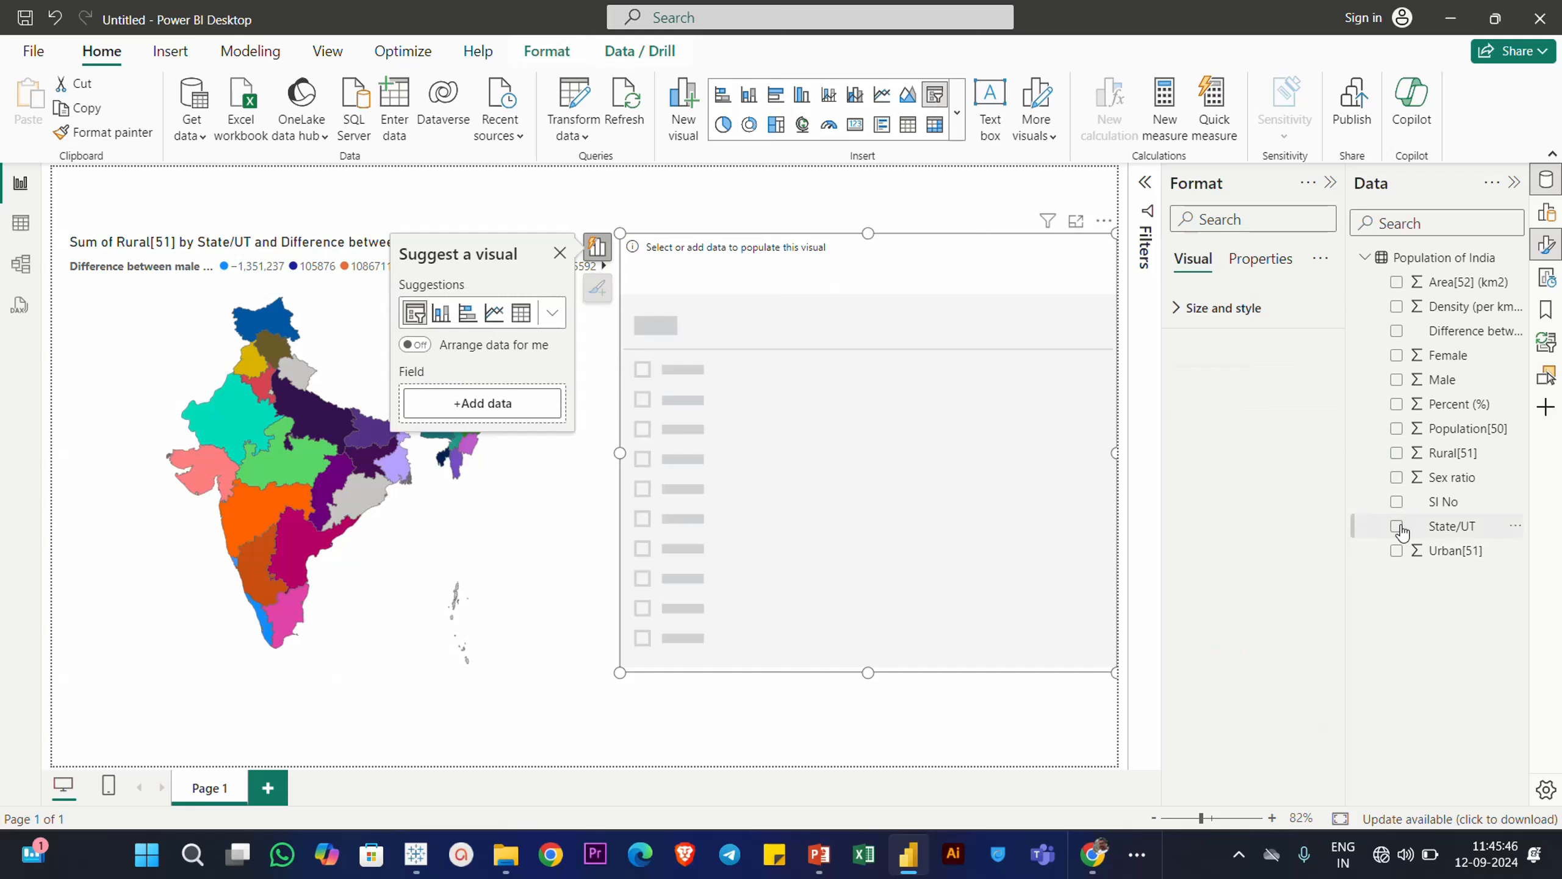
{"action": "left_click_drag", "start_coordinate": [620, 452], "coordinate": [866, 449]}
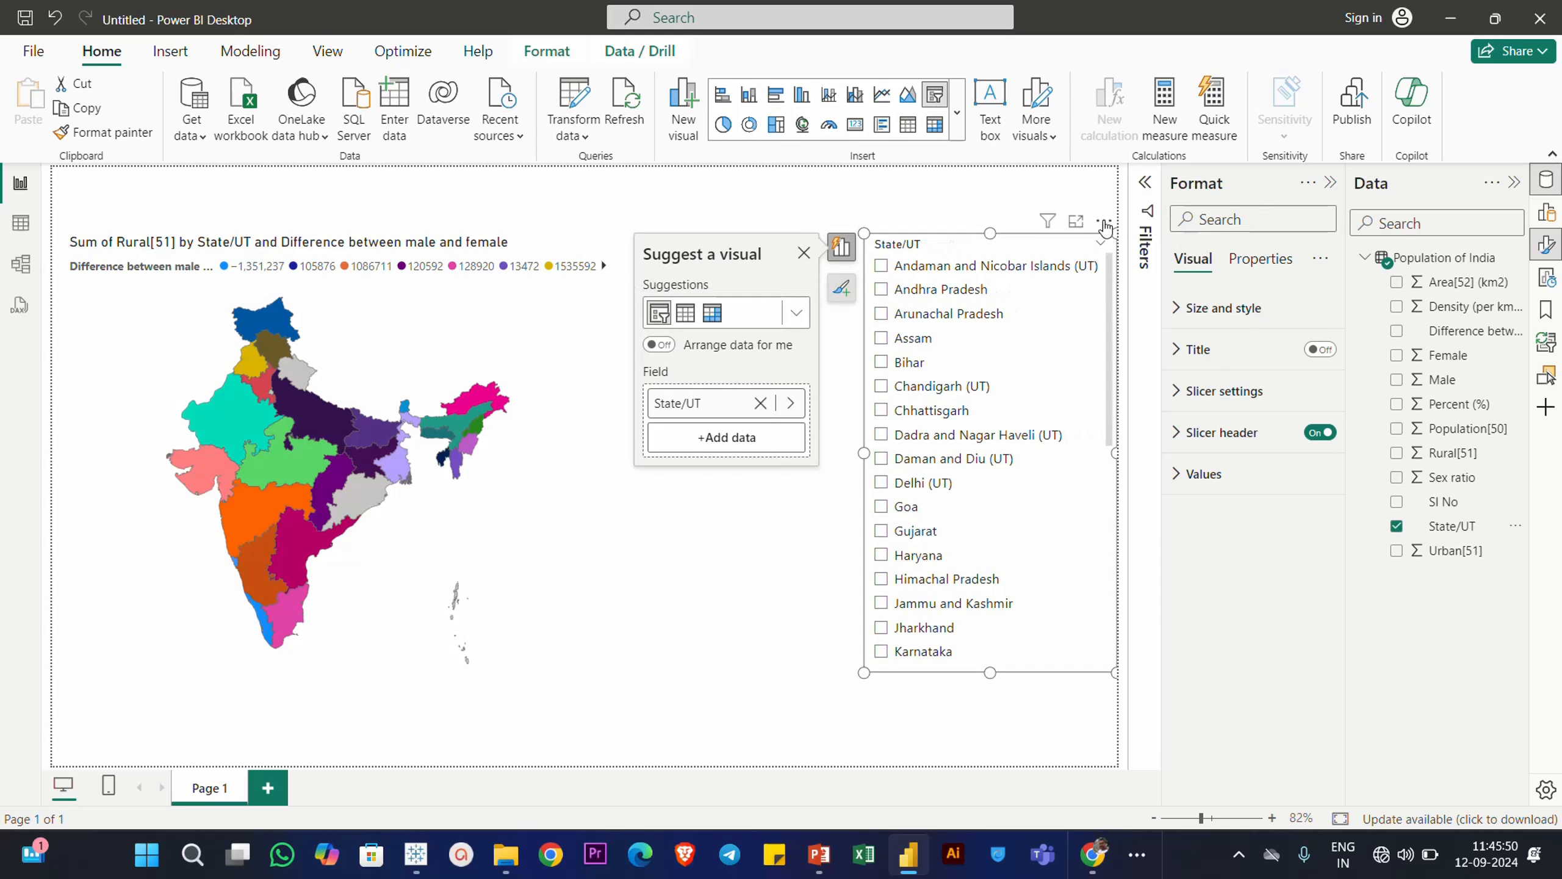
Move the State/UT slicer slightly closer to the India map and filter the map to Assam
{"action": "left_click_drag", "start_coordinate": [1108, 229], "coordinate": [1069, 229]}
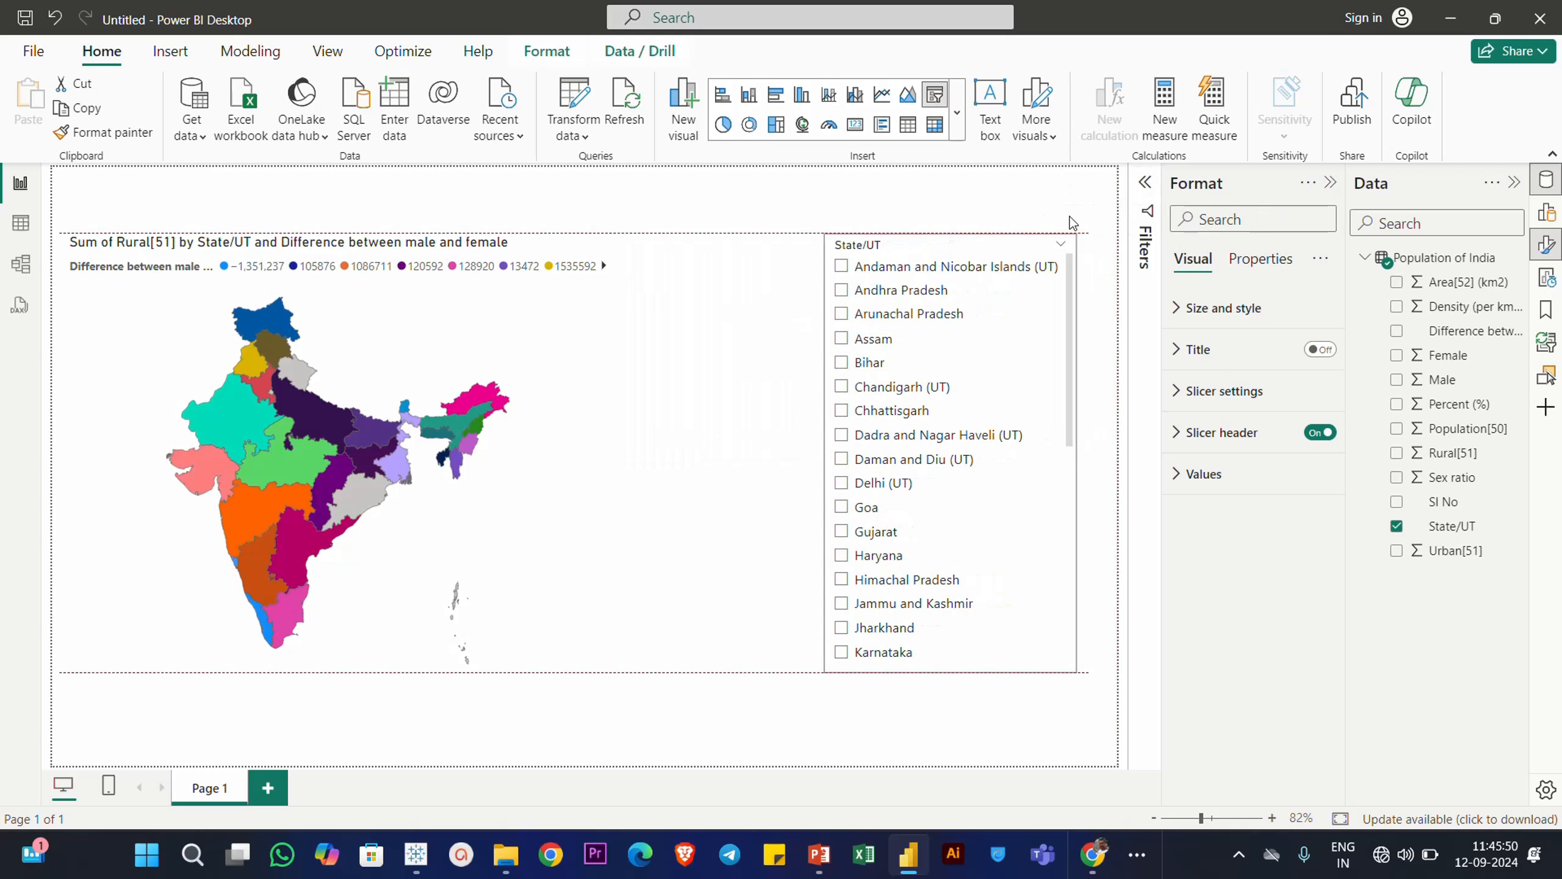
{"action": "left_click", "coordinate": [842, 338]}
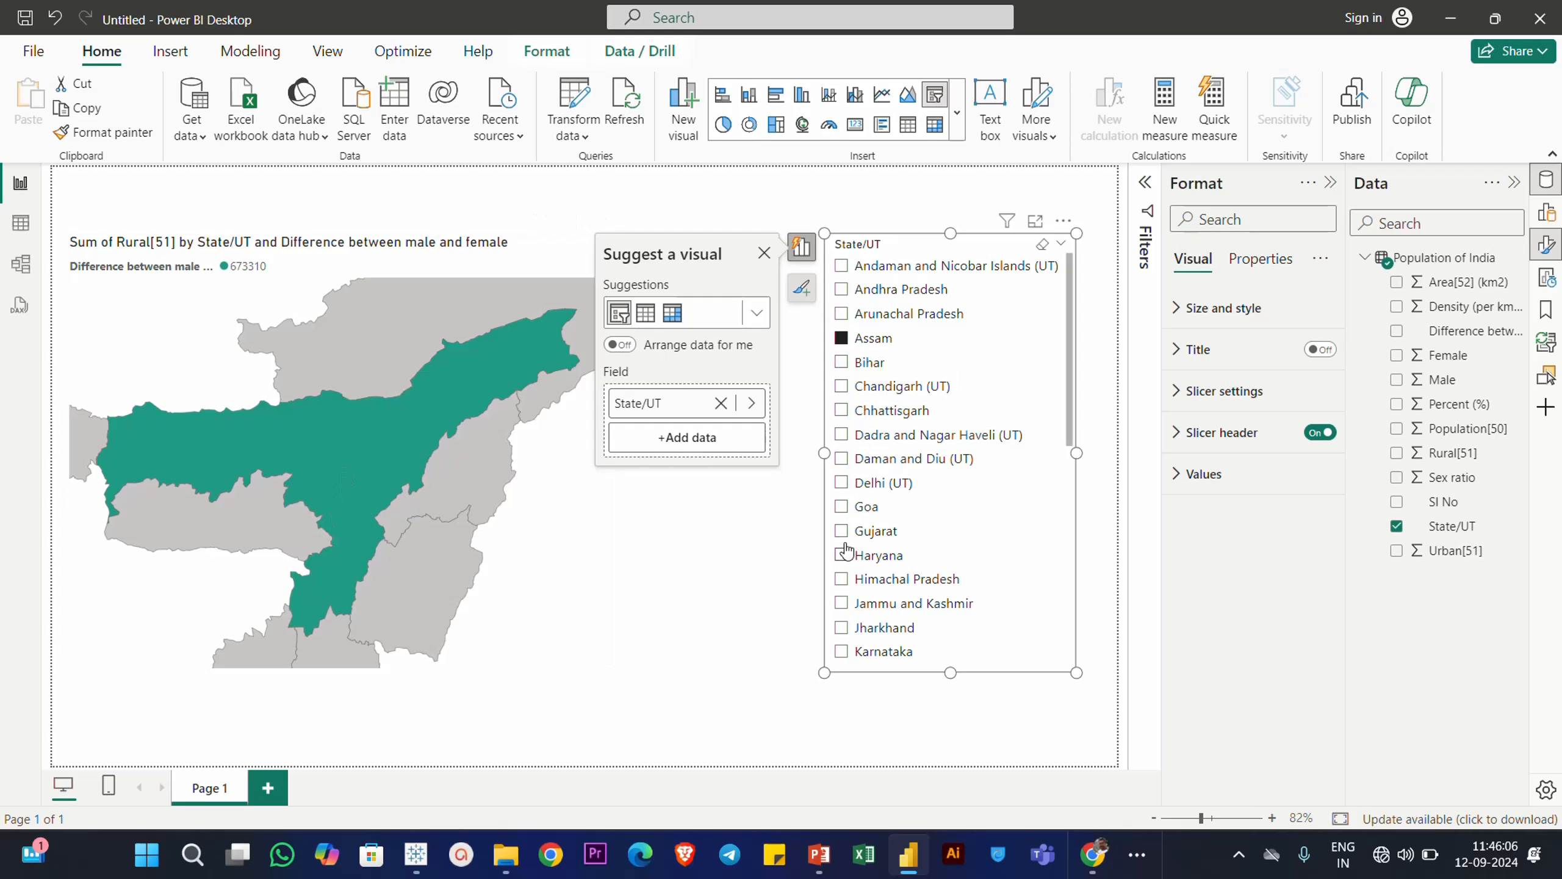
Switch the slicer selection to Tamil Nadu and display that state's data tooltip on the map
{"action": "scroll", "coordinate": [880, 554], "scroll_direction": "down", "scroll_amount": 5}
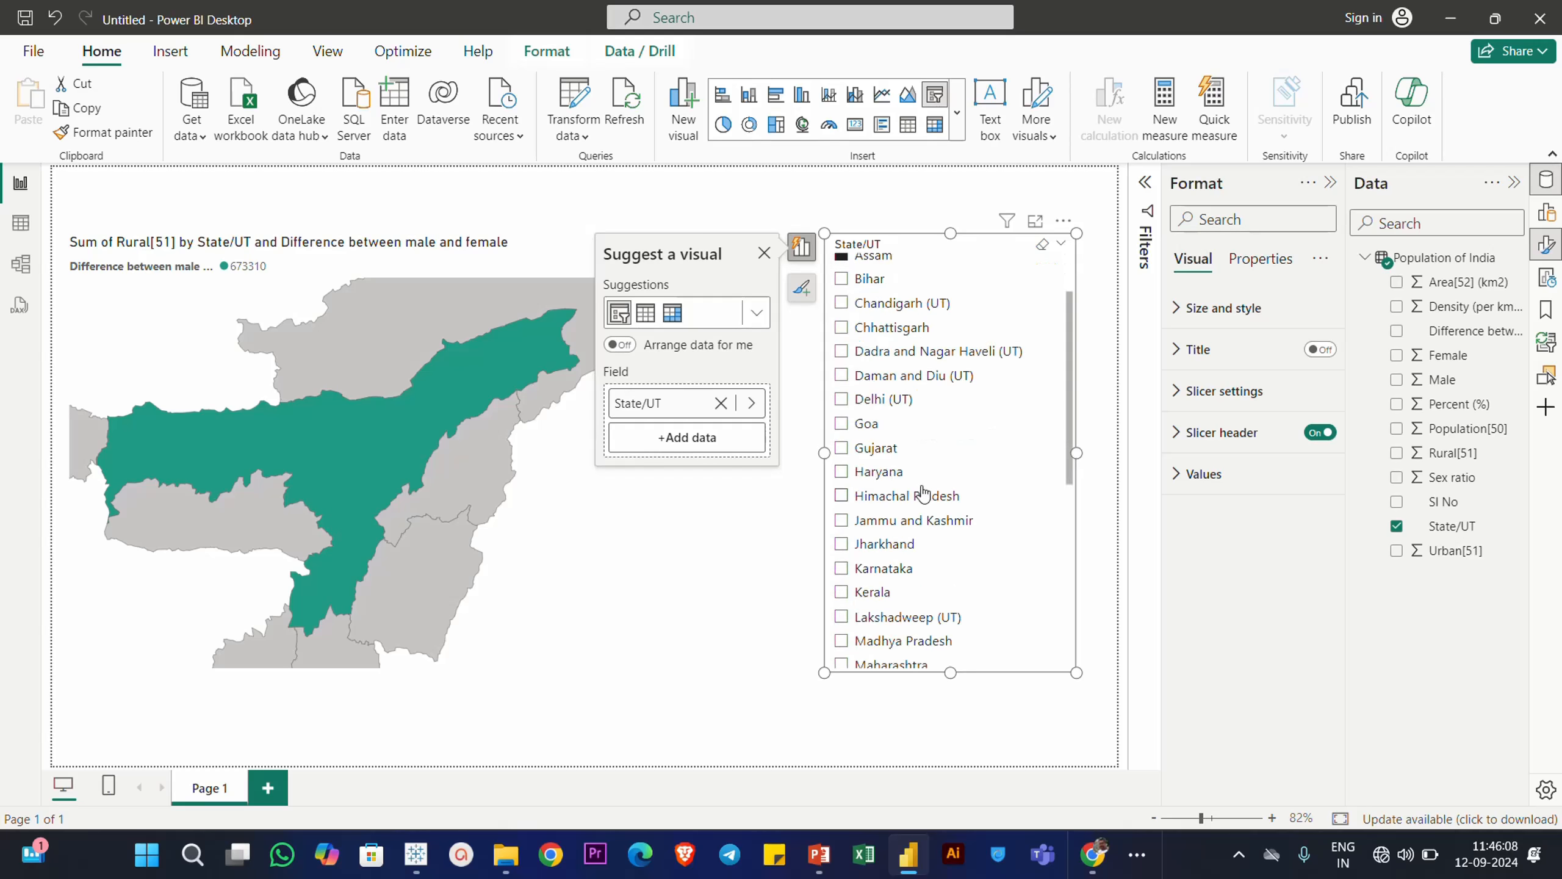
{"action": "scroll", "coordinate": [923, 541], "scroll_direction": "down", "scroll_amount": 5}
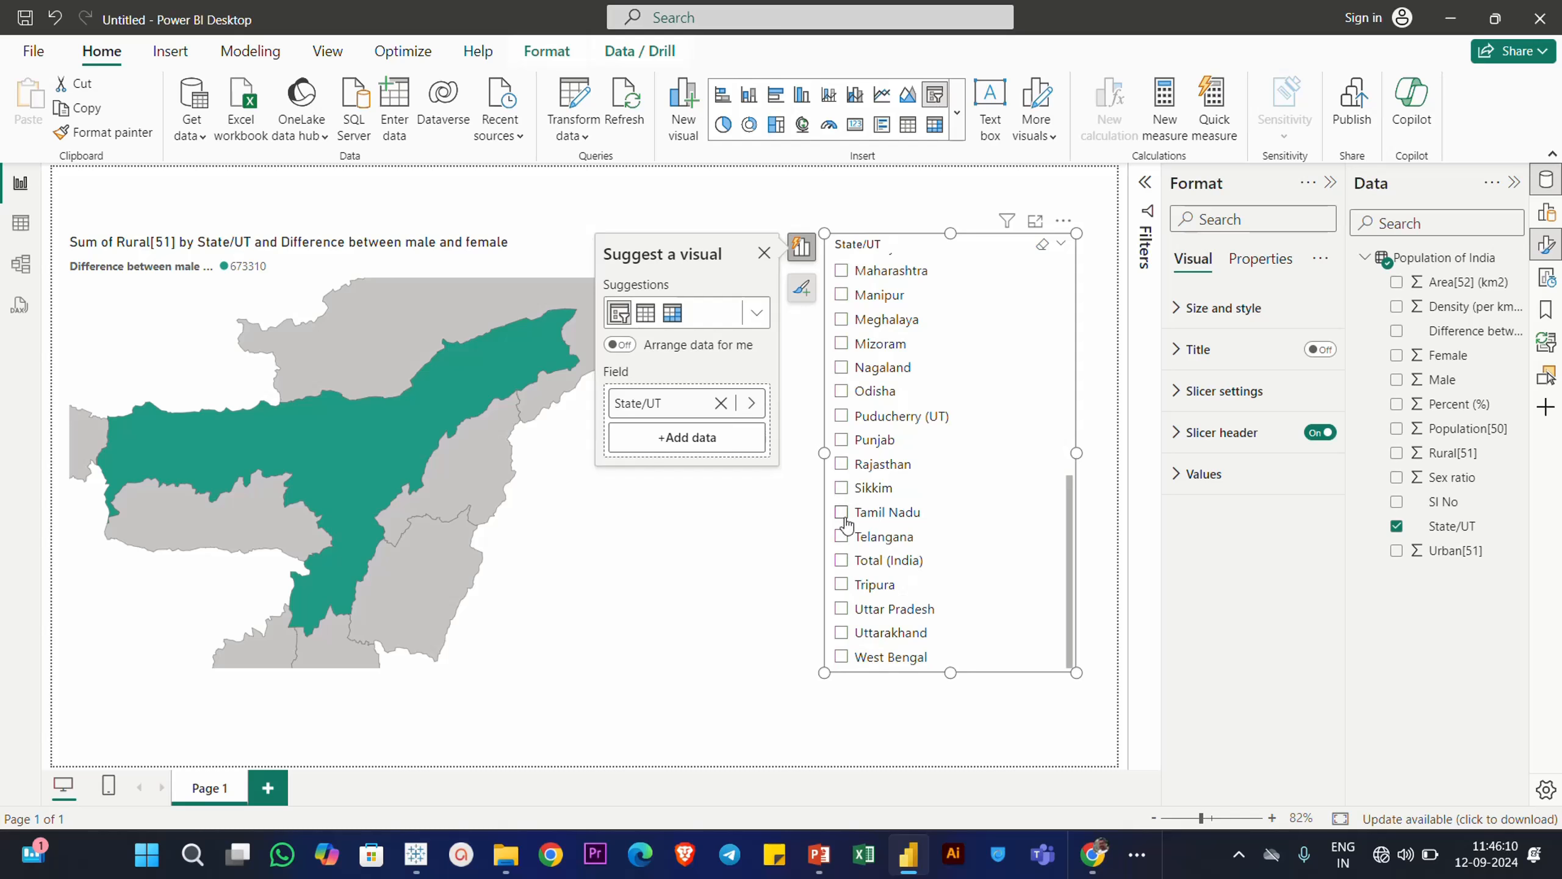
{"action": "left_click", "coordinate": [842, 513]}
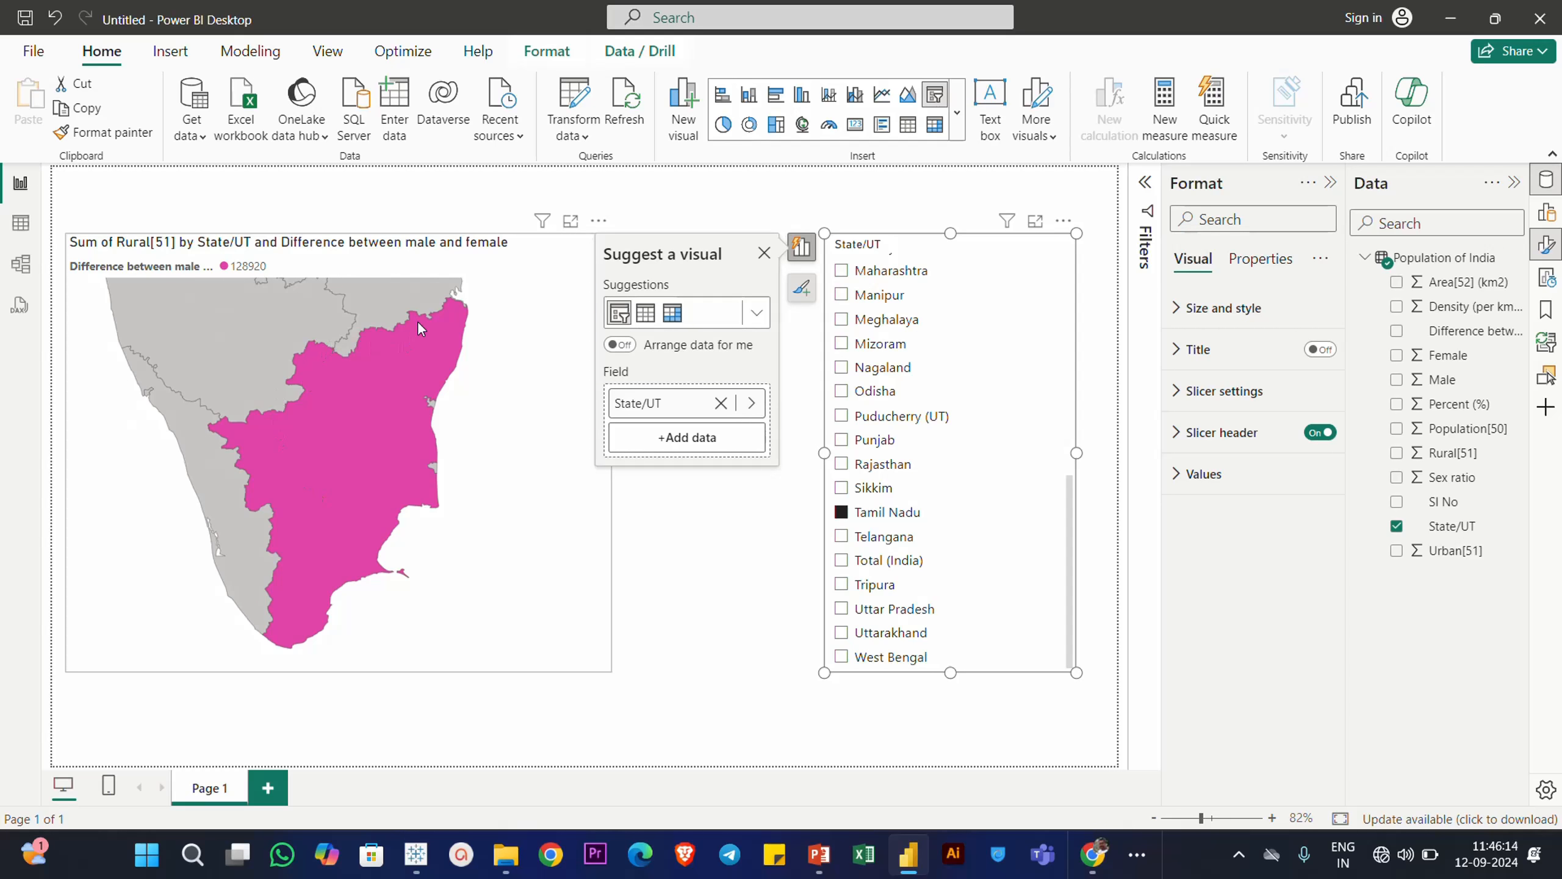
{"action": "mouse_move", "coordinate": [404, 508]}
{"action": "mouse_move", "coordinate": [345, 422]}
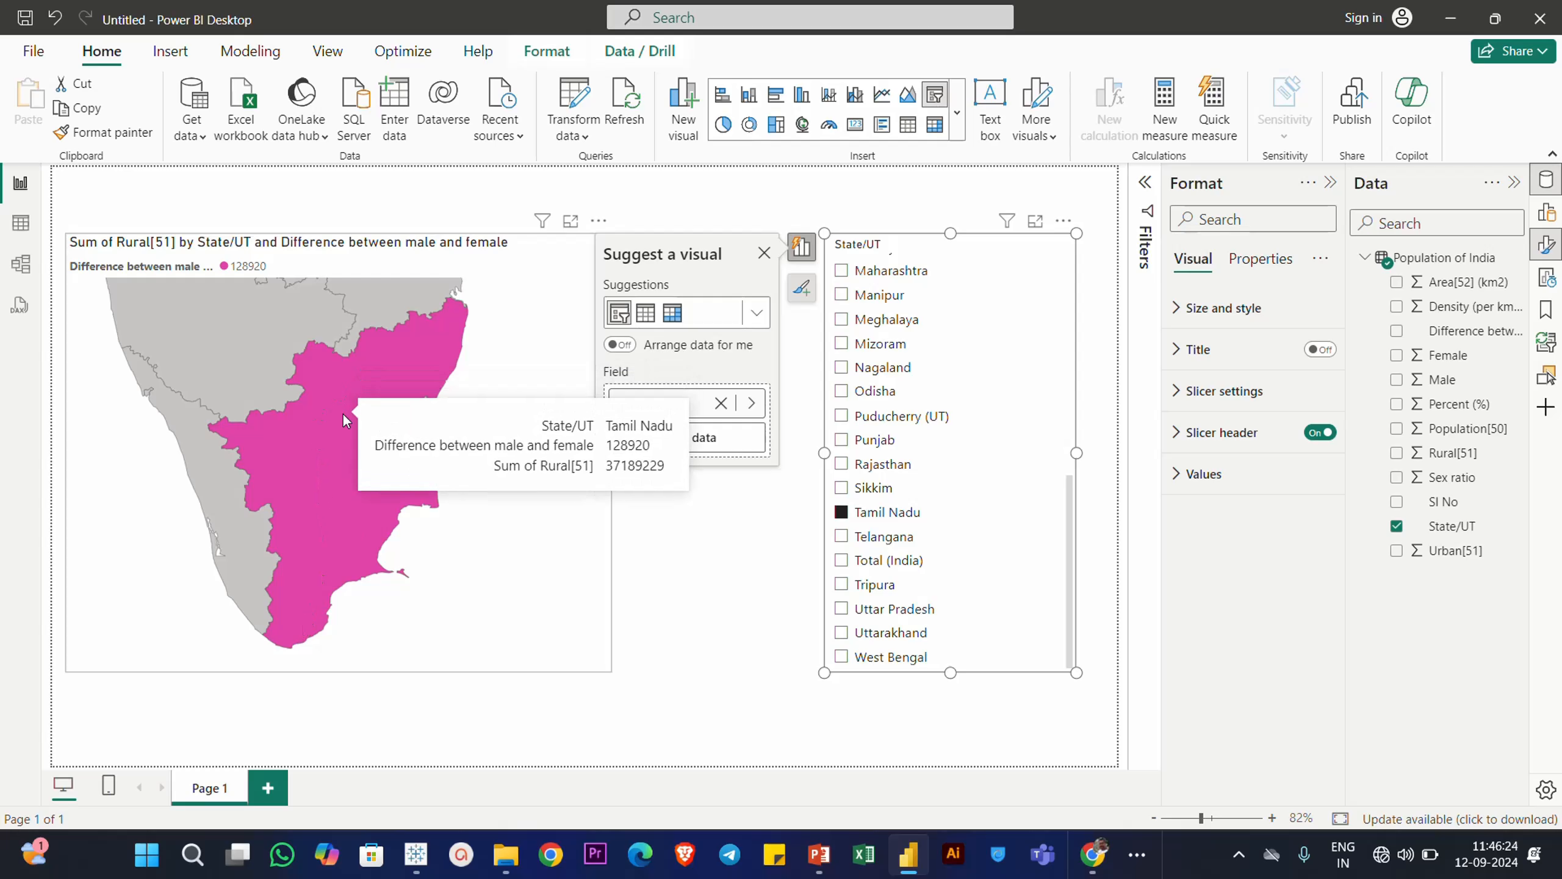